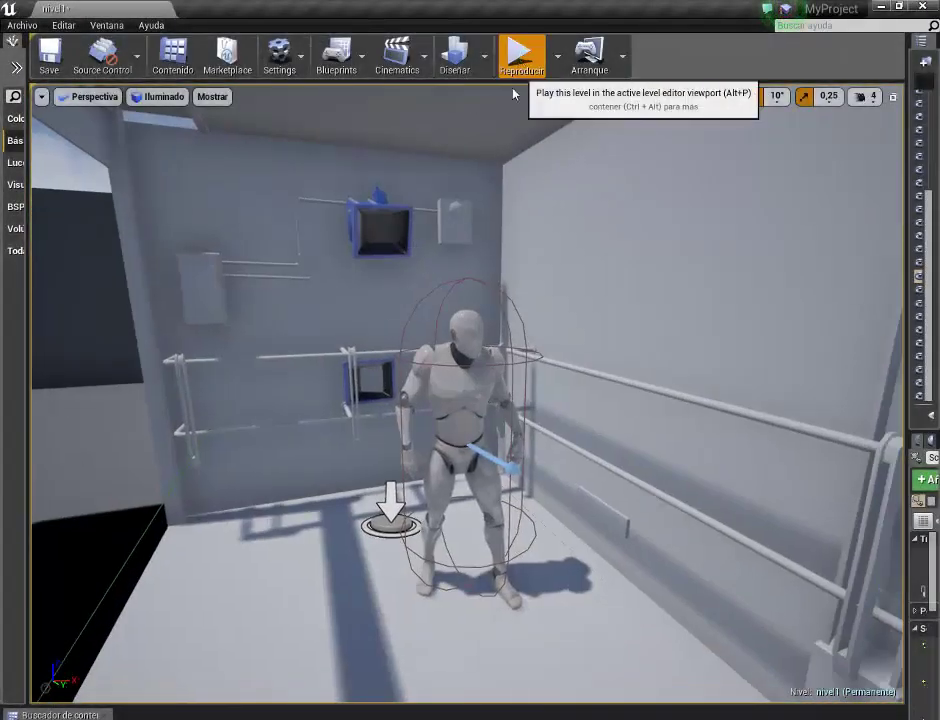
Start Play in the editor and walk the character through the doorway and down the corridor
{"action": "left_click", "coordinate": [516, 80]}
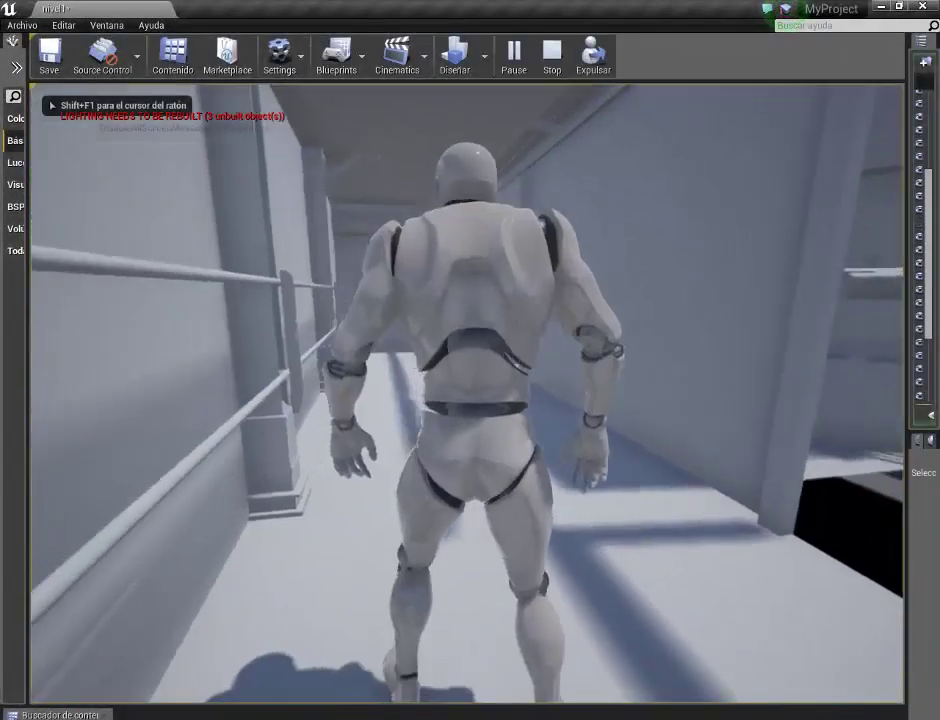
{"action": "key", "text": "w"}
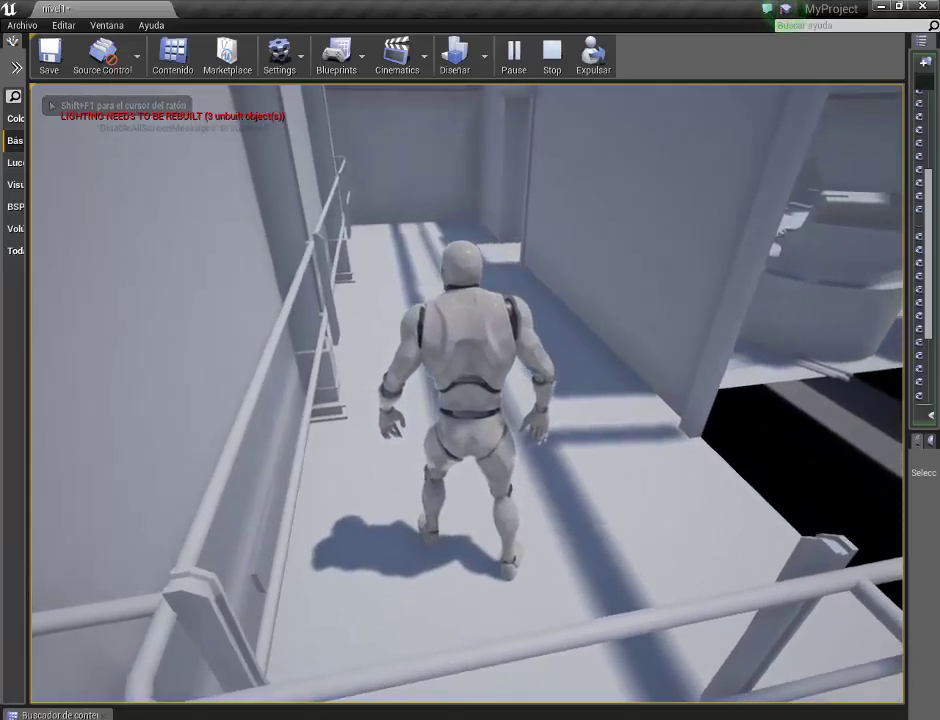
{"action": "key", "text": "w"}
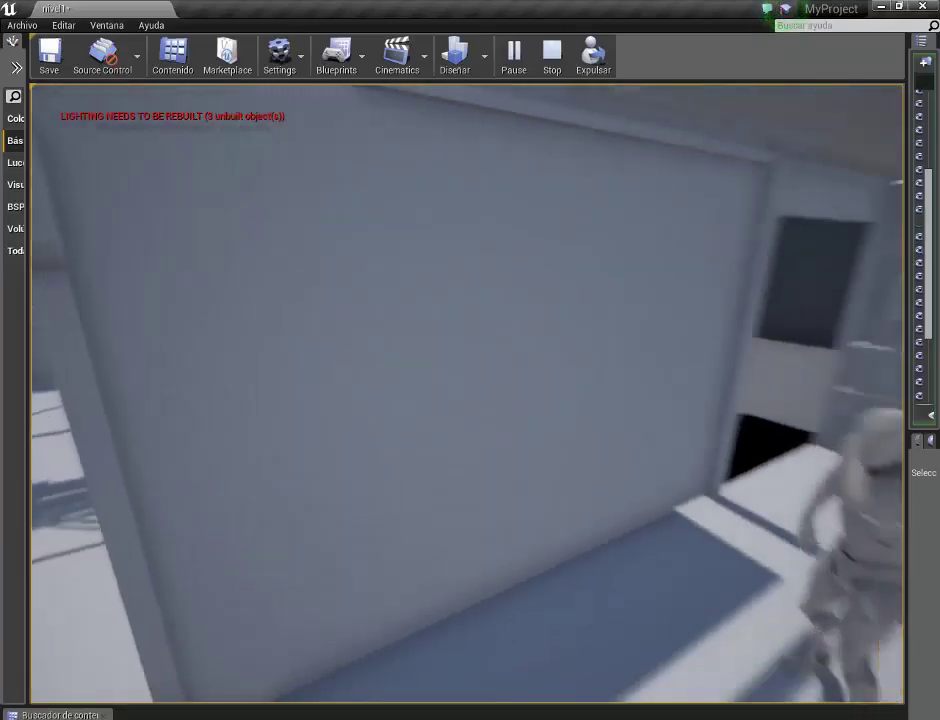
{"action": "key", "text": "s"}
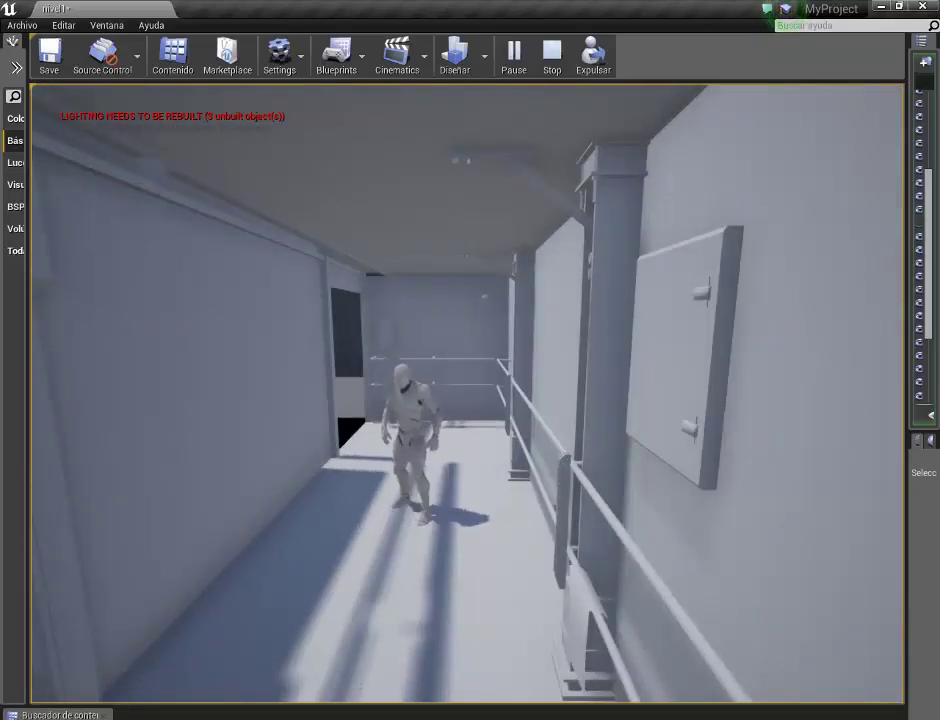
{"action": "key", "text": "w"}
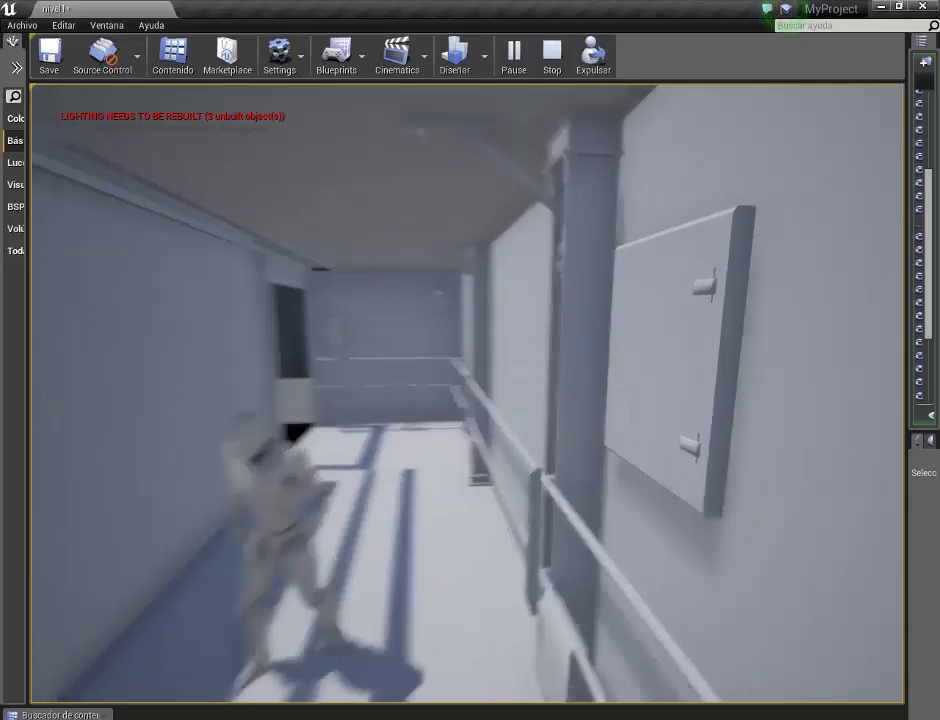
{"action": "key", "text": "w"}
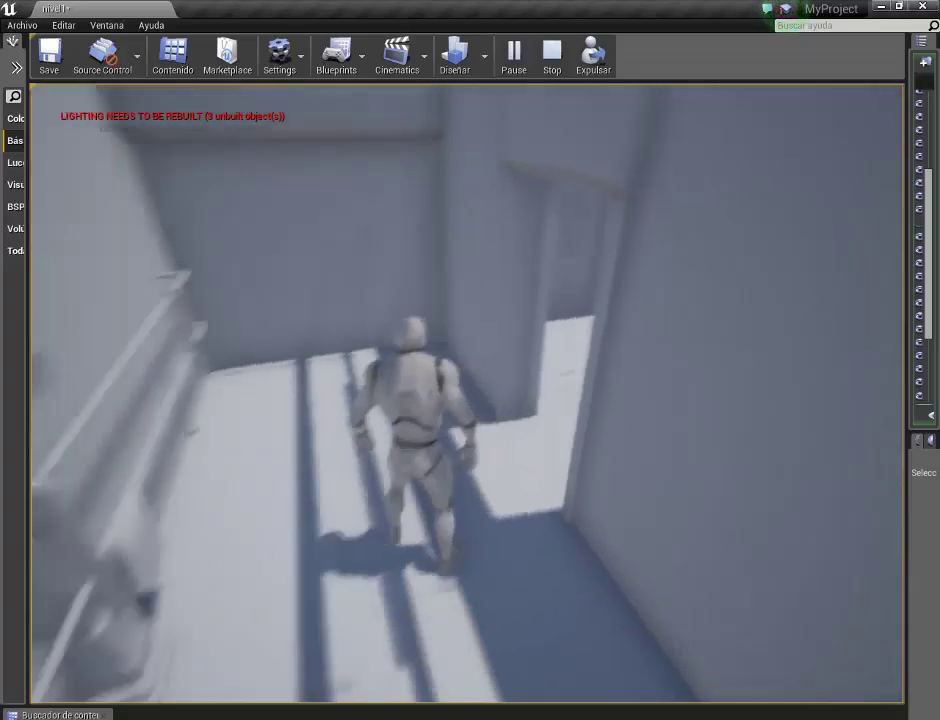
{"action": "key", "text": "s"}
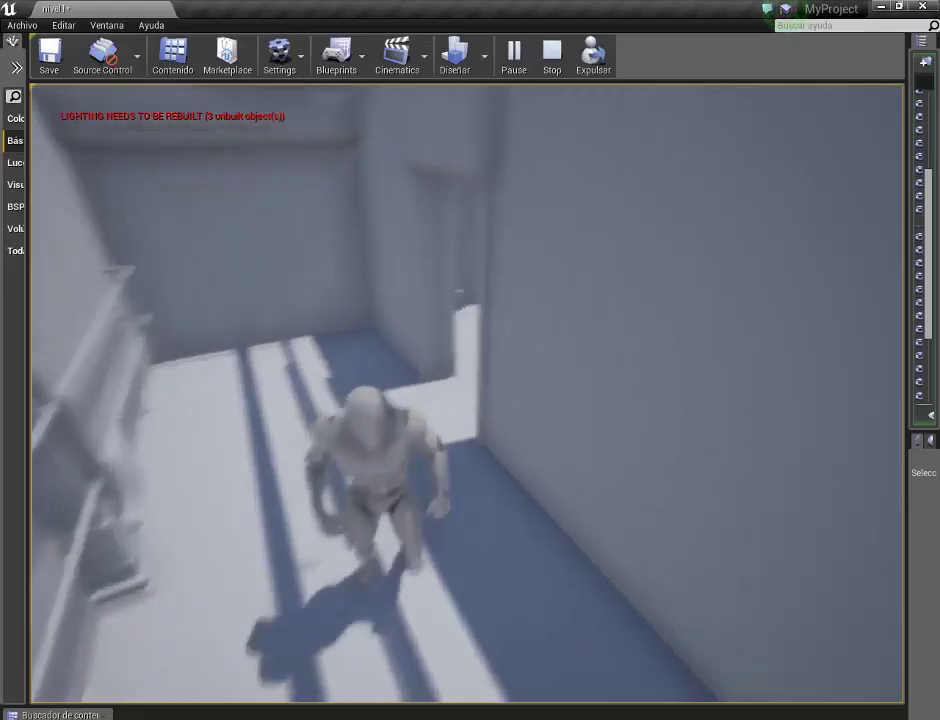
{"action": "key", "text": "w"}
{"action": "key", "text": "w"}
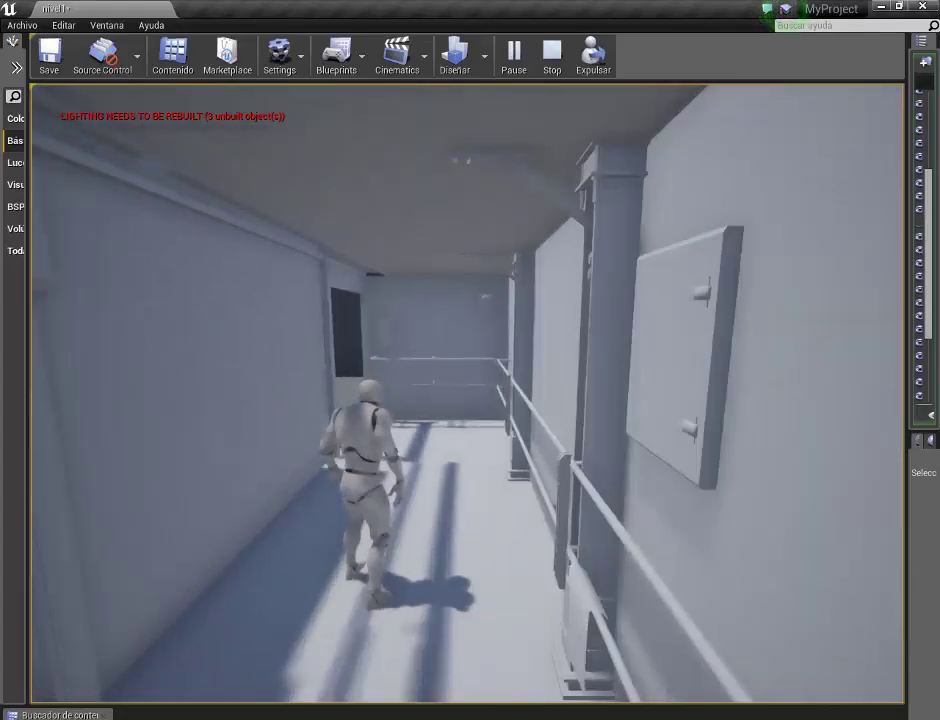
Walk into the room up to the laptop and press E to bring up its terminal screen
{"action": "key", "text": "w"}
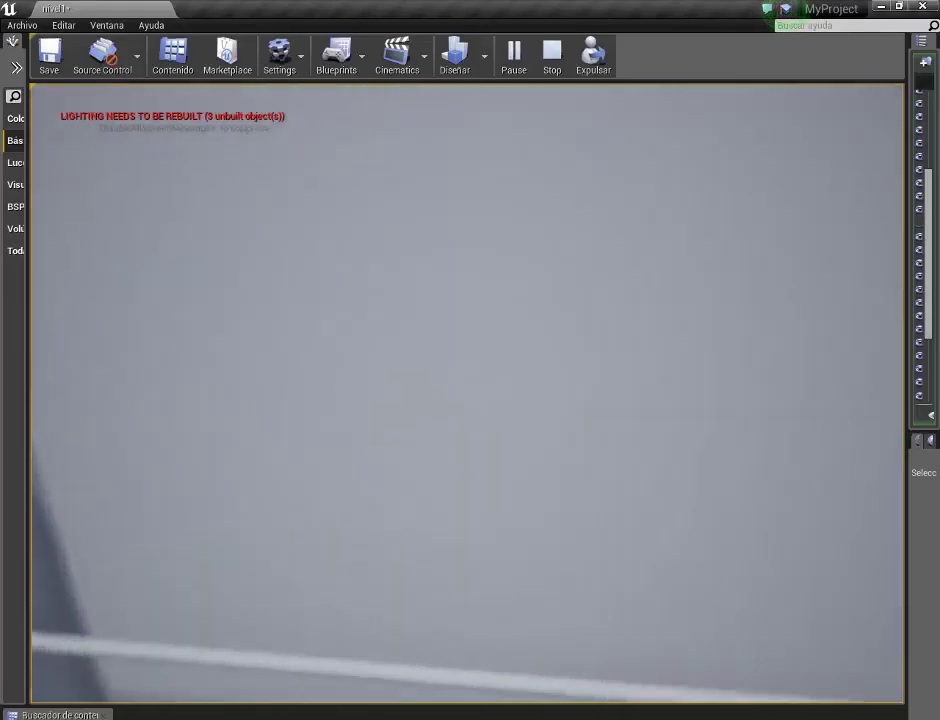
{"action": "key", "text": "w"}
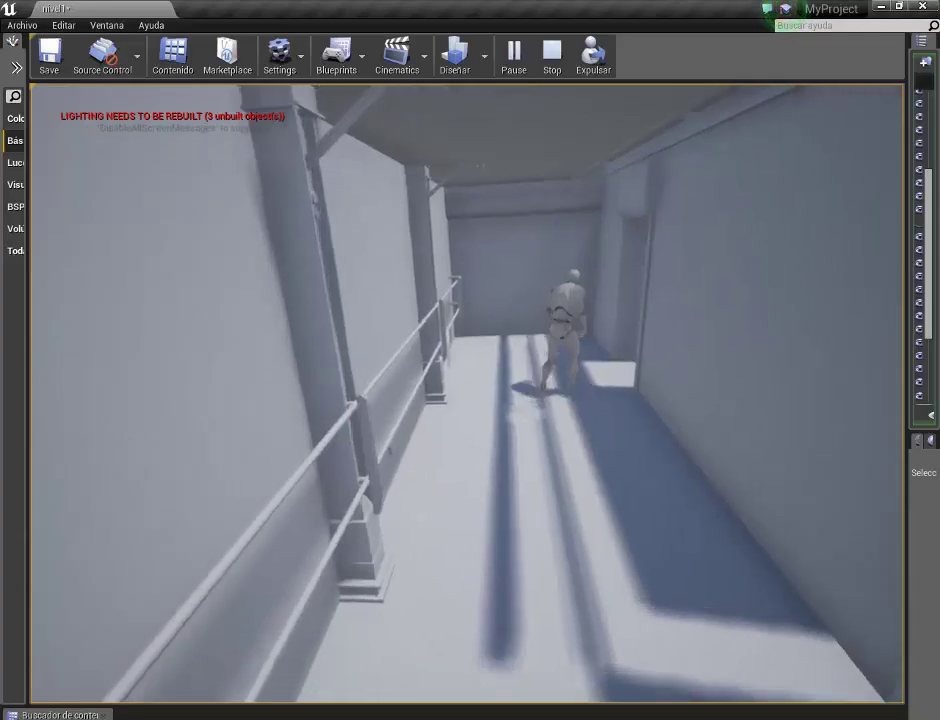
{"action": "key", "text": "w"}
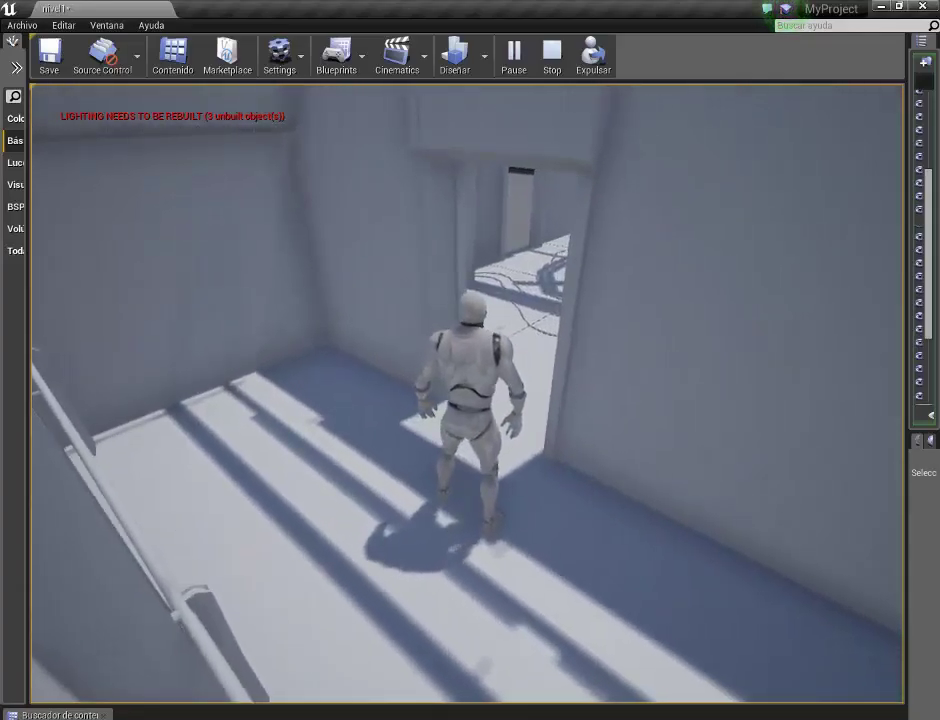
{"action": "key", "text": "w"}
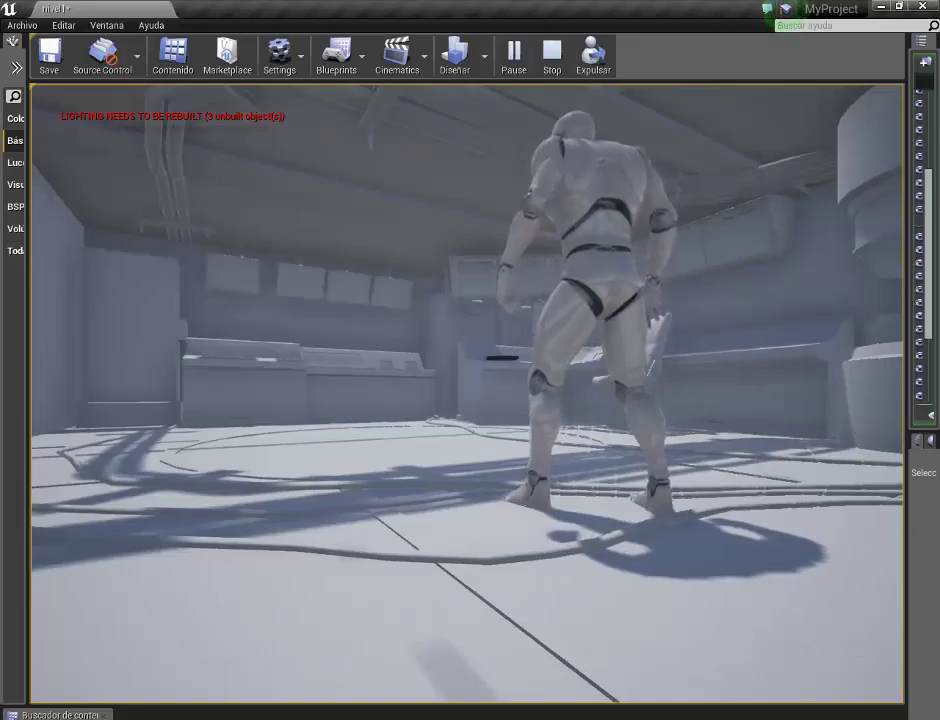
{"action": "key", "text": "w"}
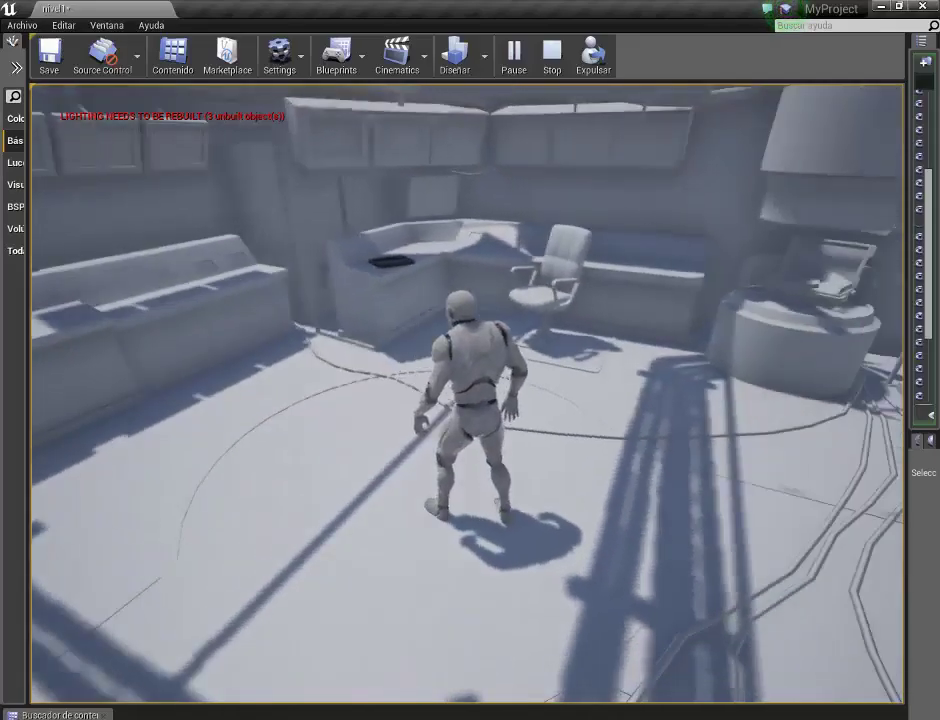
{"action": "key", "text": "w"}
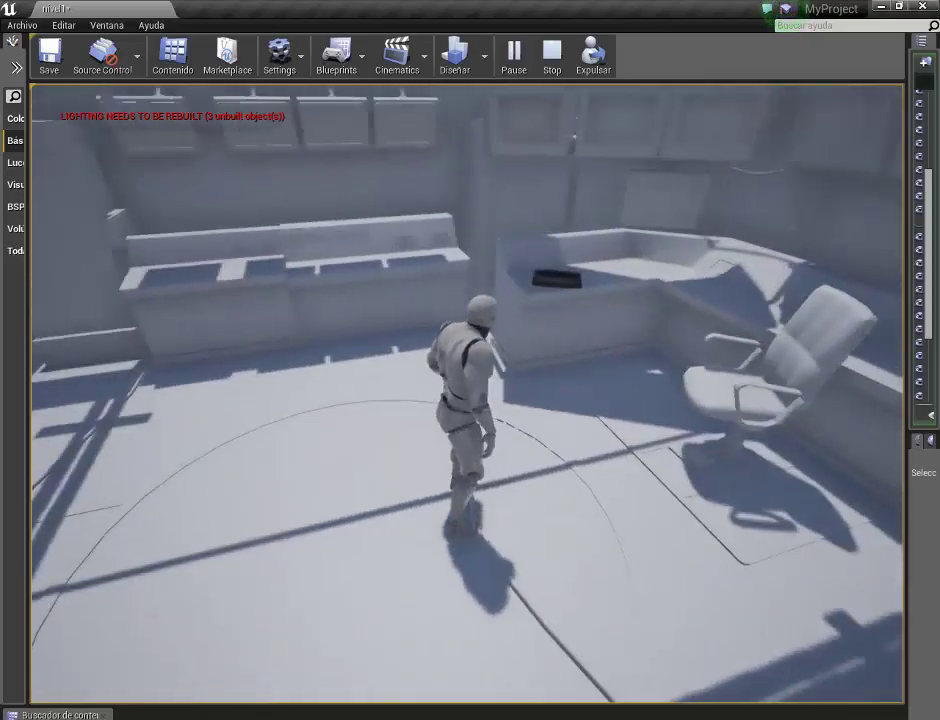
{"action": "key", "text": "s"}
{"action": "key", "text": "w"}
{"action": "key", "text": "w"}
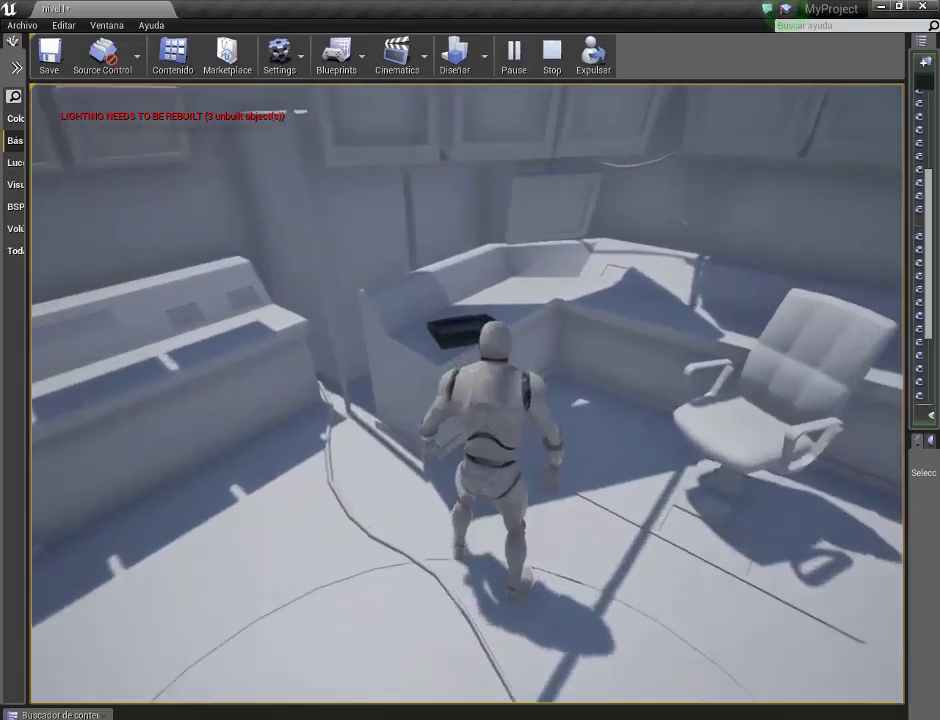
{"action": "key", "text": "e"}
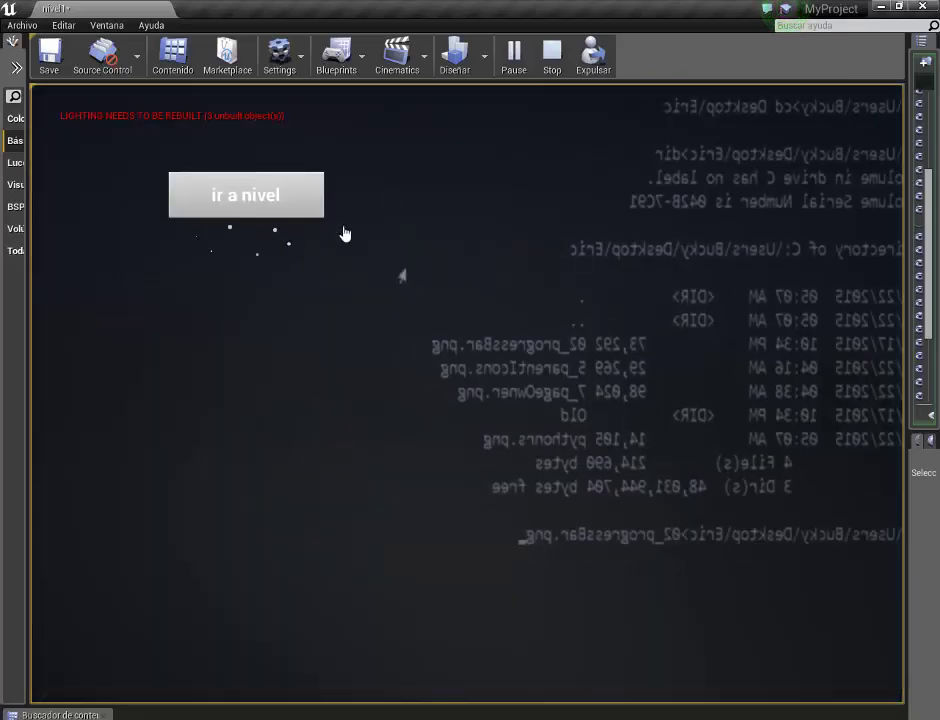
Load the next level with 'ir a nivel', then switch between 'cámara 1' and 'cámara 2'
{"action": "left_click", "coordinate": [251, 195]}
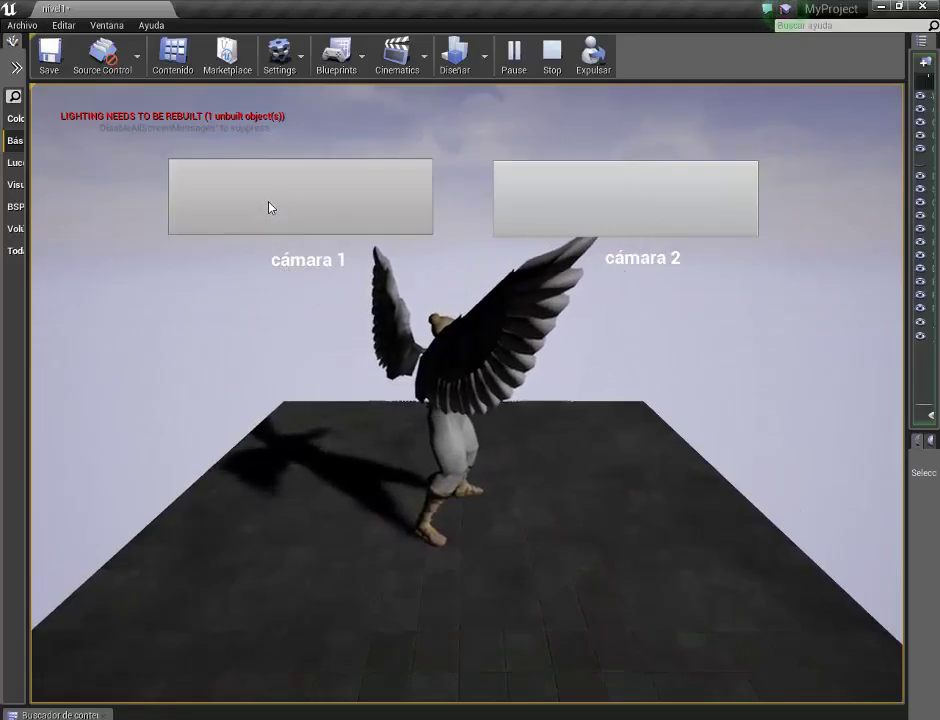
{"action": "left_click", "coordinate": [268, 207]}
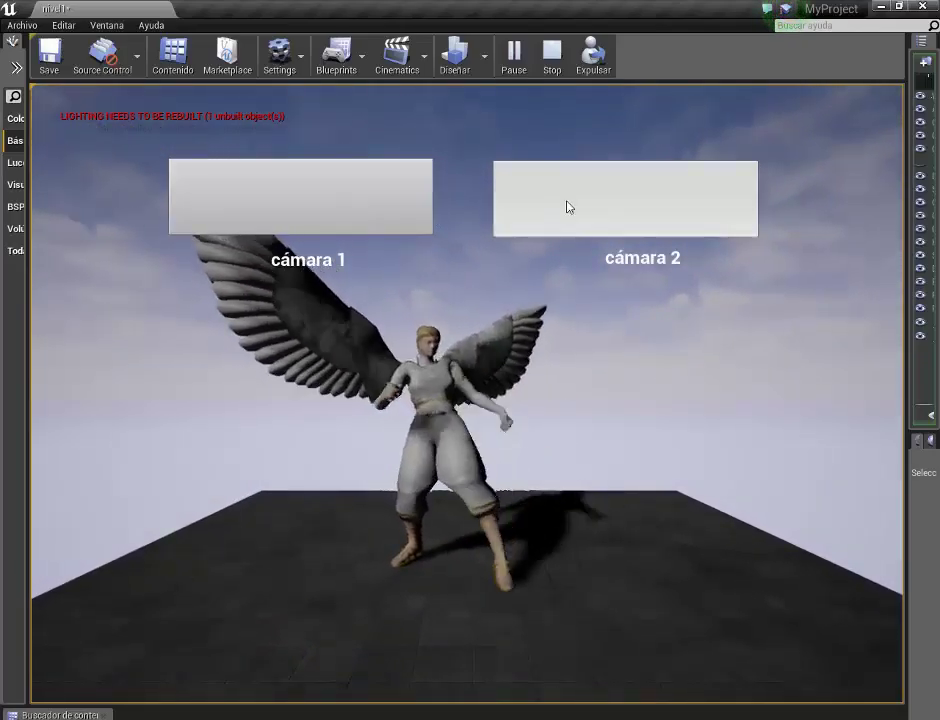
{"action": "left_click", "coordinate": [595, 206]}
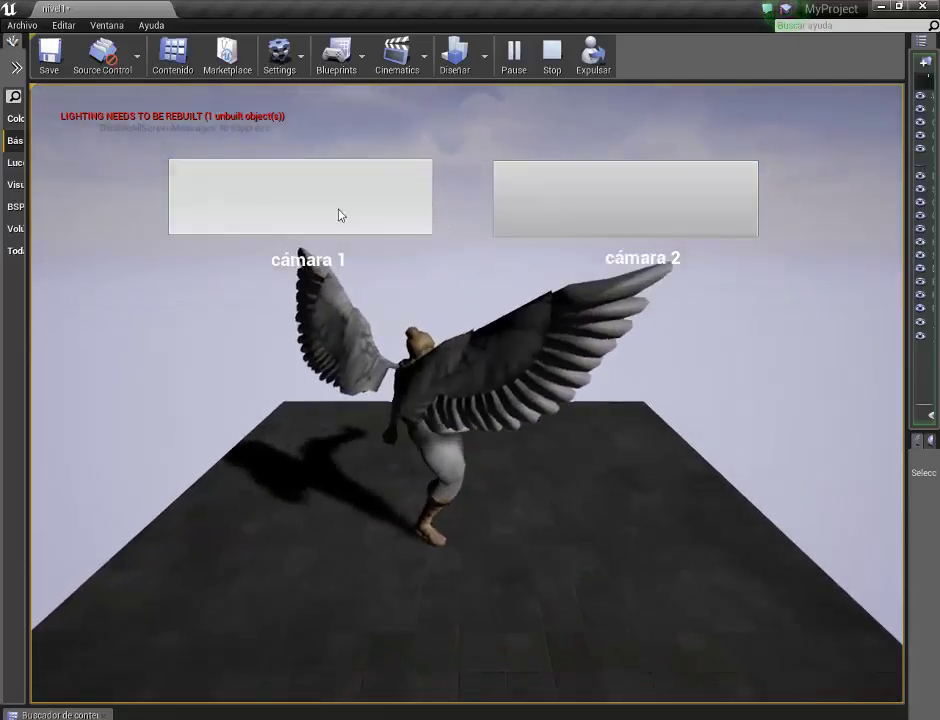
{"action": "left_click", "coordinate": [321, 211]}
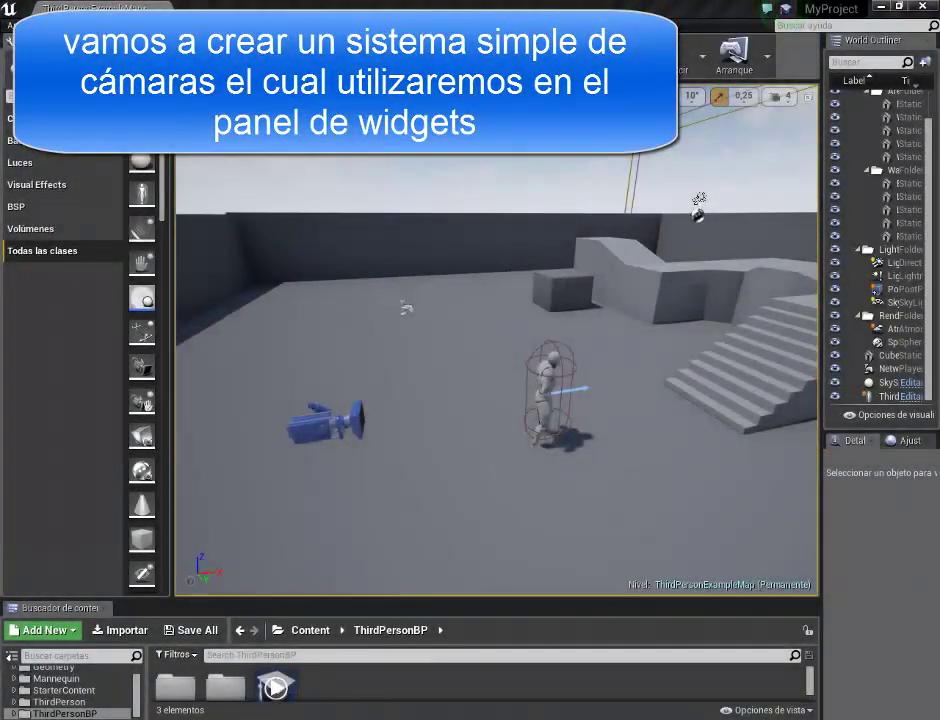
Drop a TriggerBox from Básico onto the landing atop the stairs and scale it into a long box
{"action": "key", "text": "d"}
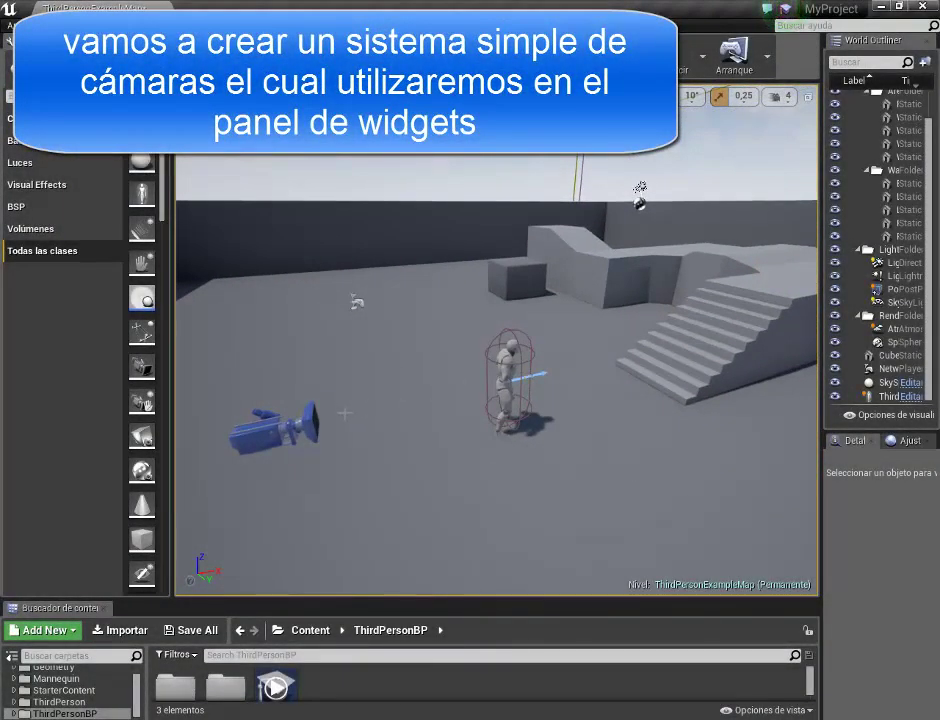
{"action": "right_click_drag", "start_coordinate": [733, 303], "coordinate": [624, 330]}
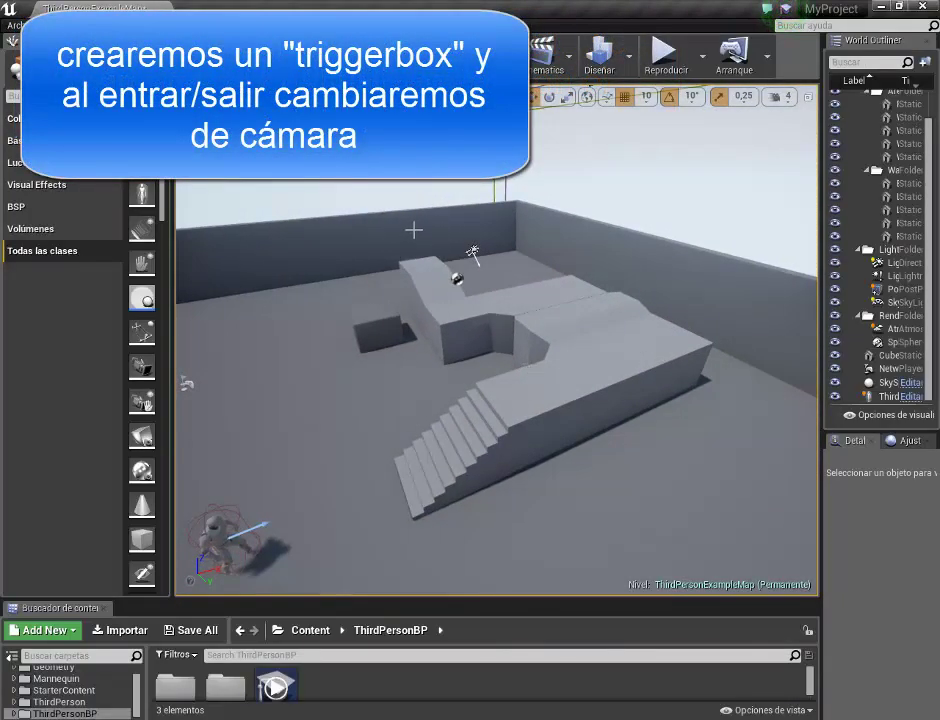
{"action": "left_click_drag", "start_coordinate": [180, 304], "coordinate": [295, 313]}
{"action": "left_click", "coordinate": [22, 142]}
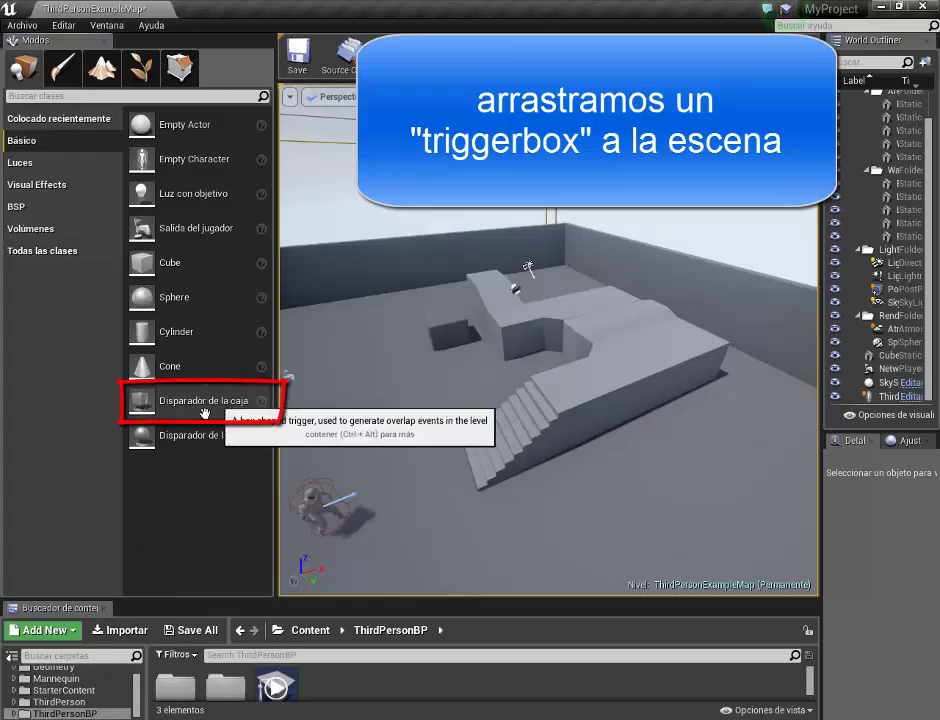
{"action": "left_click_drag", "start_coordinate": [188, 410], "coordinate": [566, 384]}
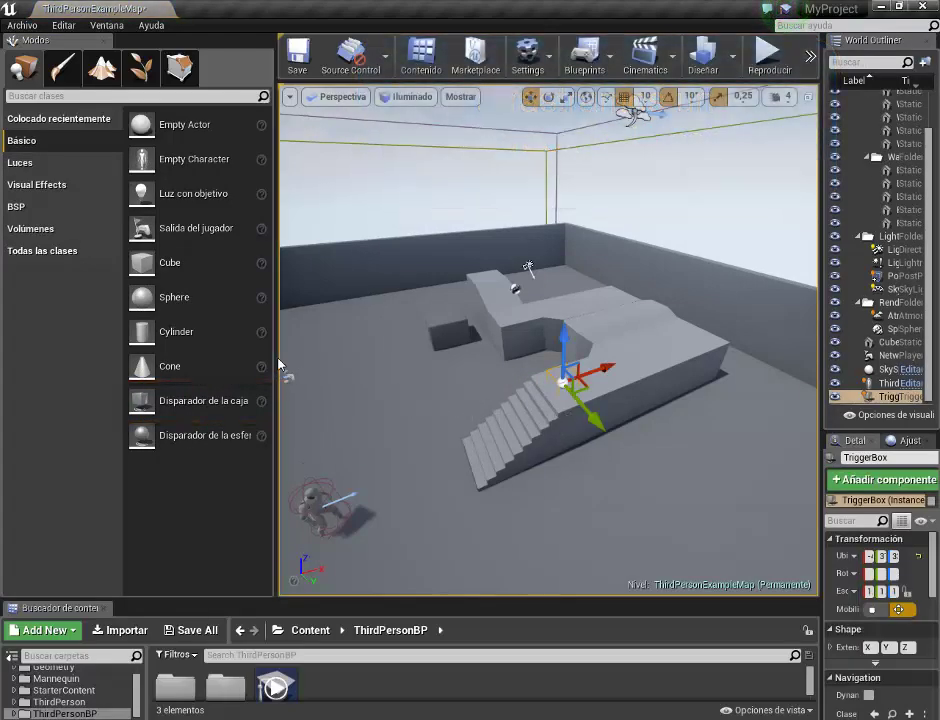
{"action": "left_click_drag", "start_coordinate": [284, 362], "coordinate": [66, 380]}
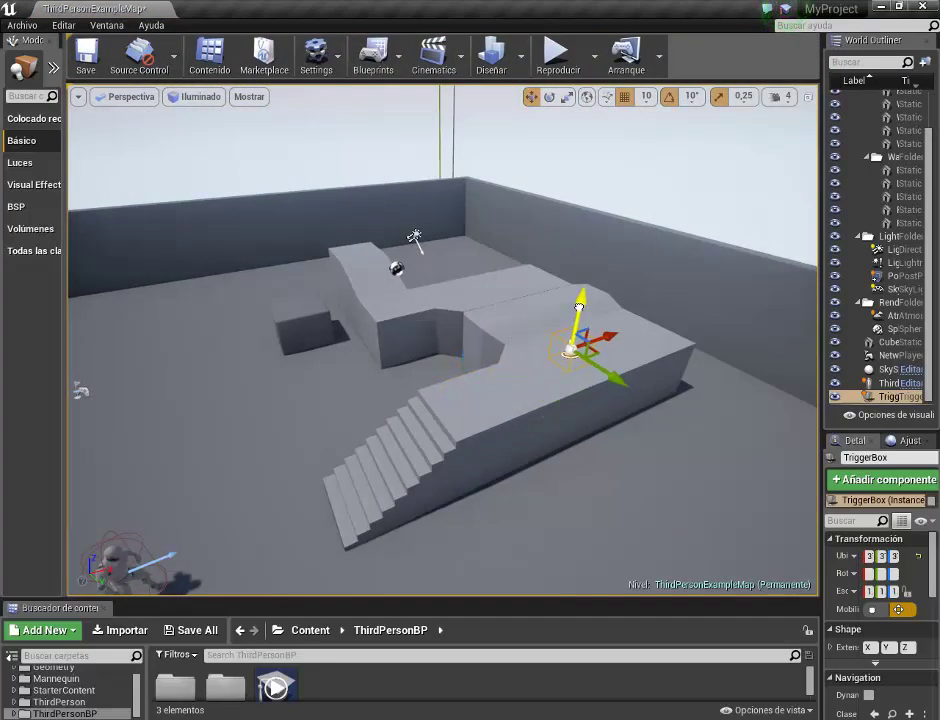
{"action": "left_click", "coordinate": [566, 96]}
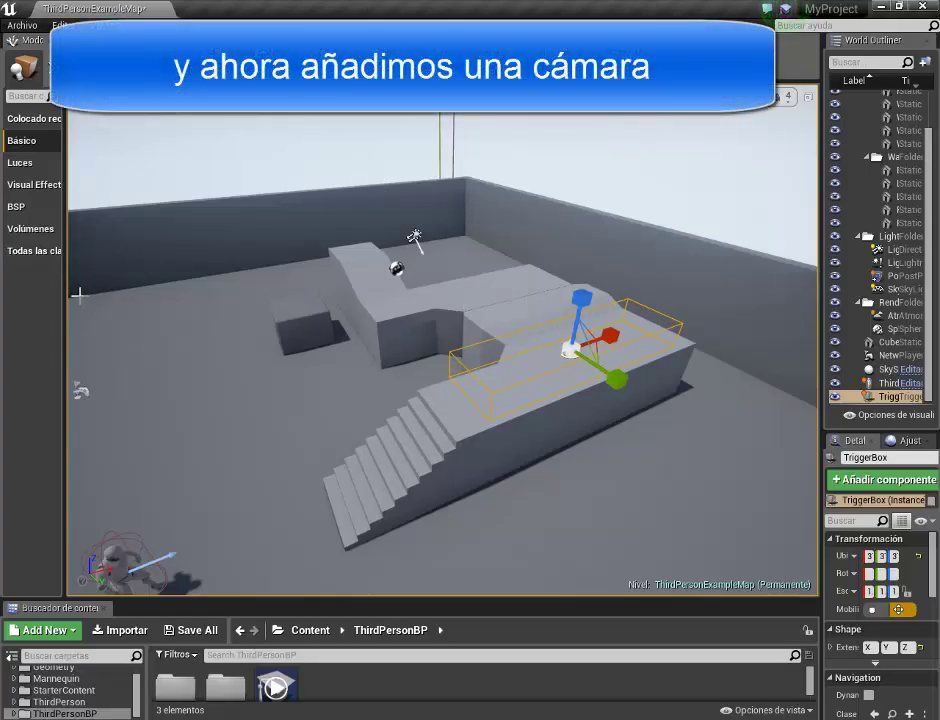
{"action": "left_click_drag", "start_coordinate": [73, 285], "coordinate": [328, 283]}
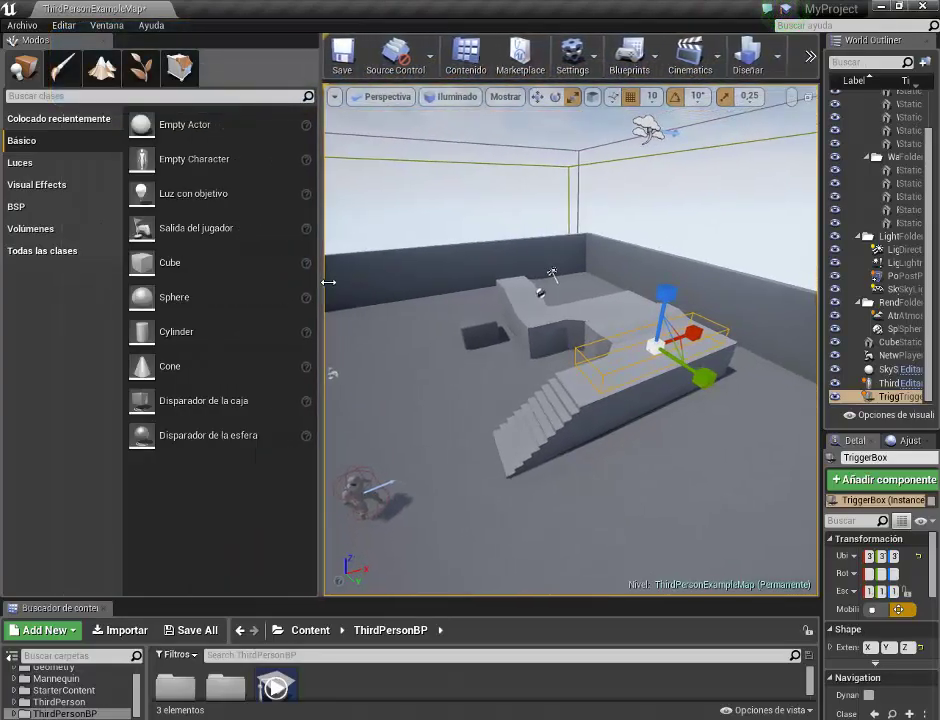
Add a CameraActor, raise it, rotate it to face the stairs, then select the TriggerBox
{"action": "left_click", "coordinate": [28, 252]}
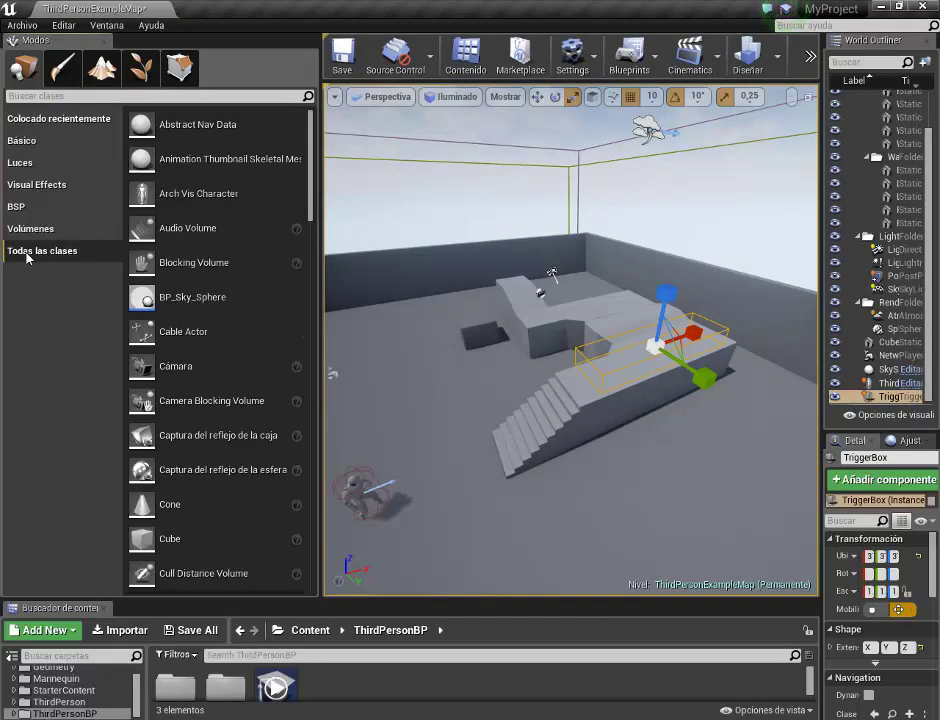
{"action": "left_click_drag", "start_coordinate": [178, 371], "coordinate": [527, 288]}
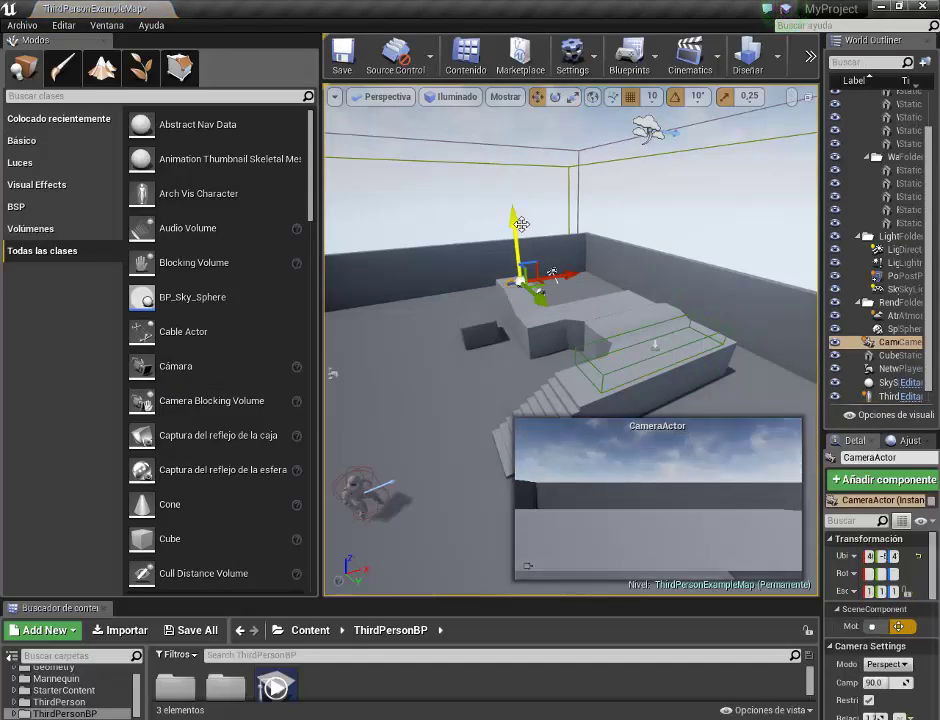
{"action": "left_click_drag", "start_coordinate": [521, 224], "coordinate": [515, 184]}
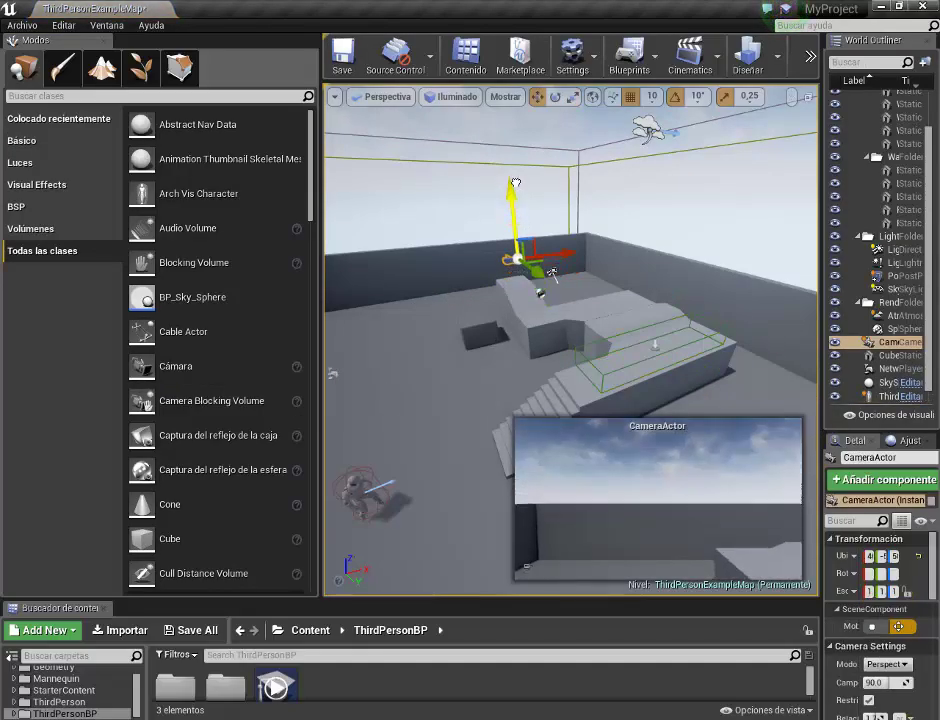
{"action": "left_click", "coordinate": [556, 96]}
{"action": "left_click_drag", "start_coordinate": [512, 285], "coordinate": [551, 272]}
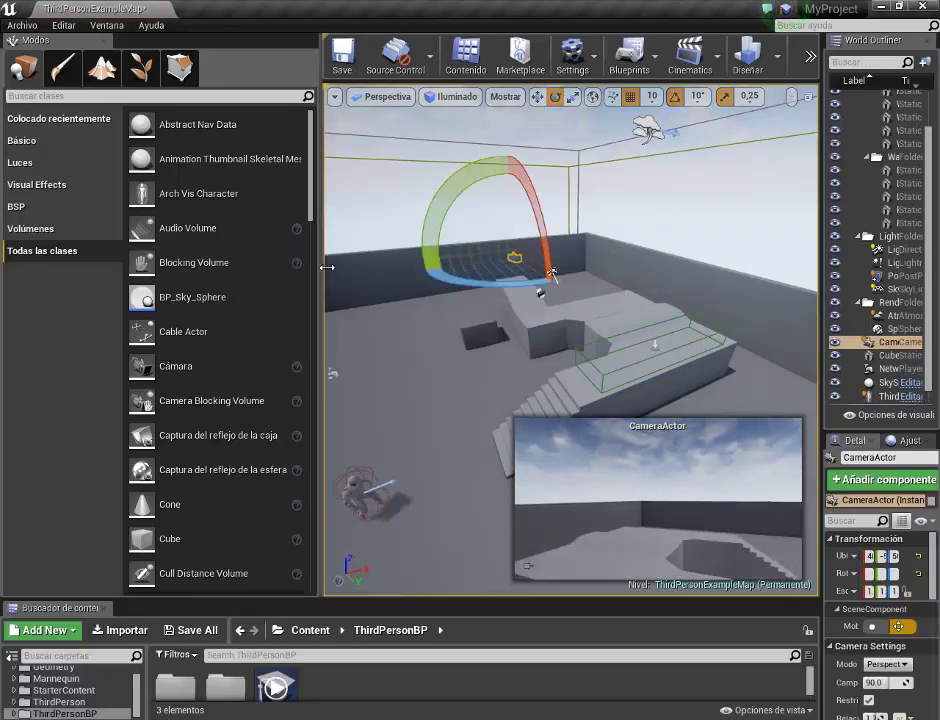
{"action": "left_click_drag", "start_coordinate": [327, 267], "coordinate": [58, 293]}
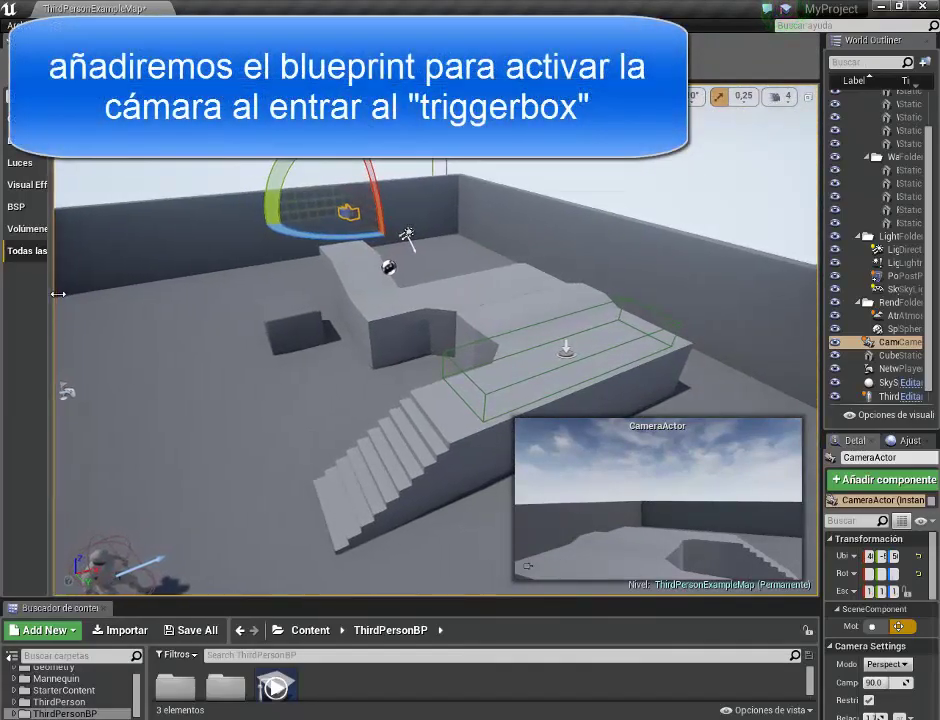
{"action": "left_click", "coordinate": [576, 364]}
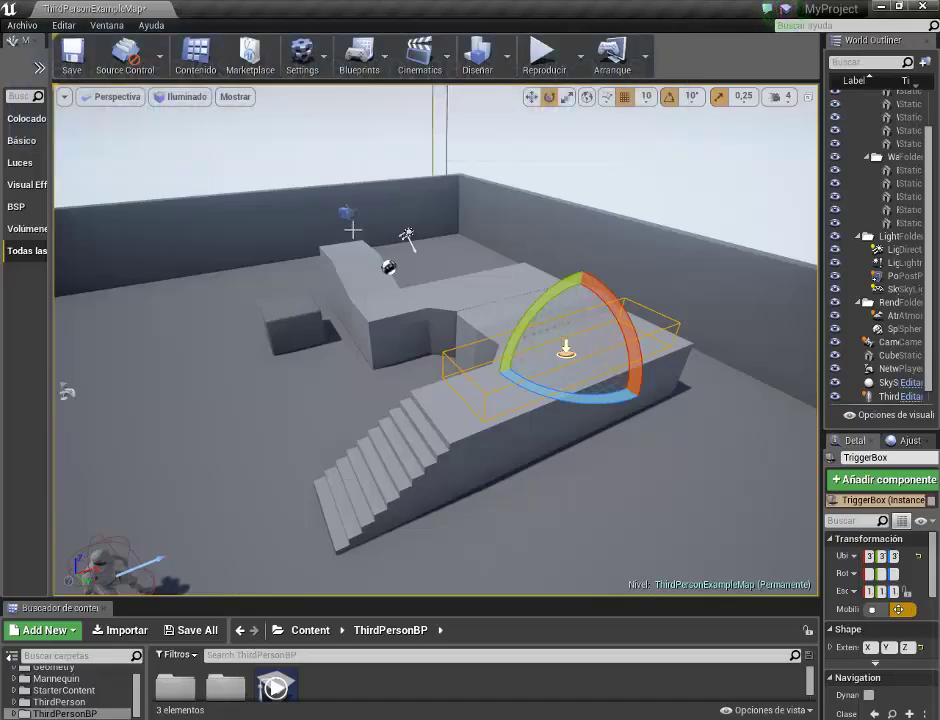
Add an OnActorBeginOverlap event for the TriggerBox to the level blueprint
{"action": "right_click", "coordinate": [566, 354]}
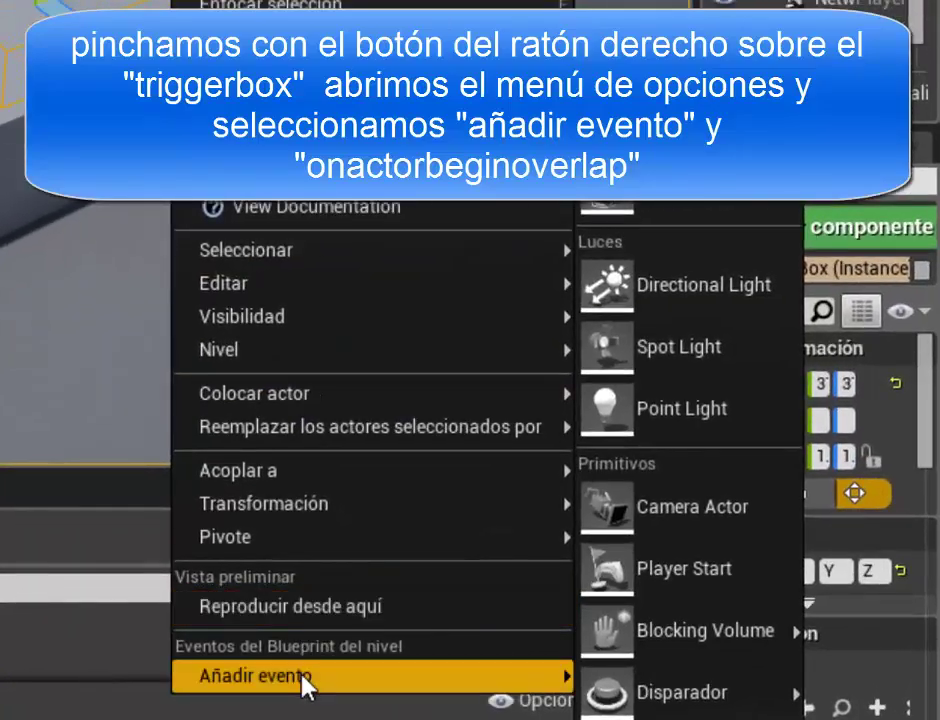
{"action": "mouse_move", "coordinate": [630, 700]}
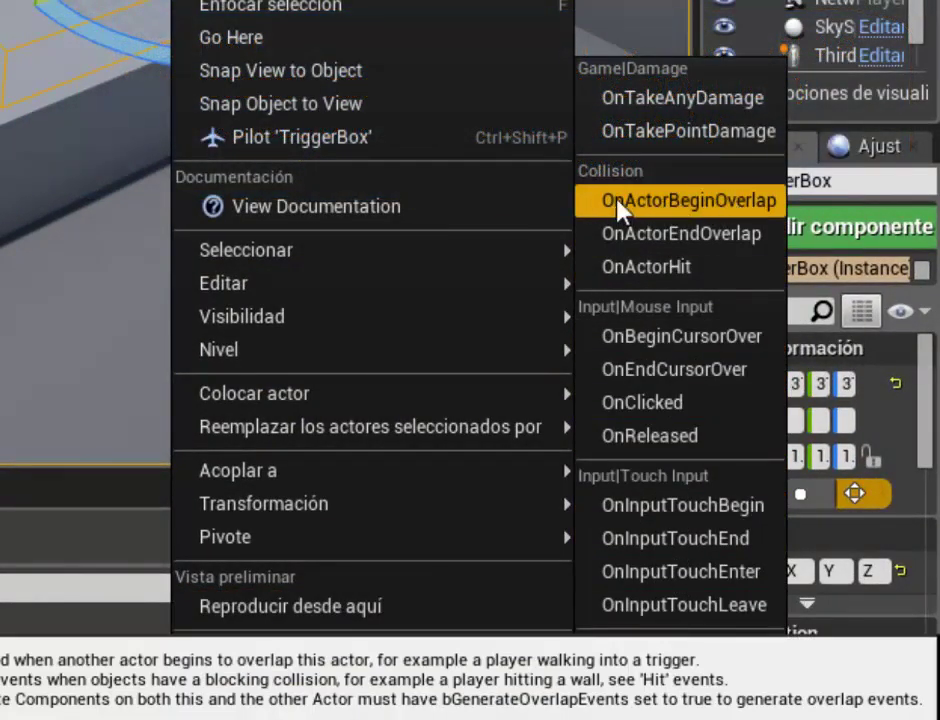
{"action": "left_click", "coordinate": [686, 201]}
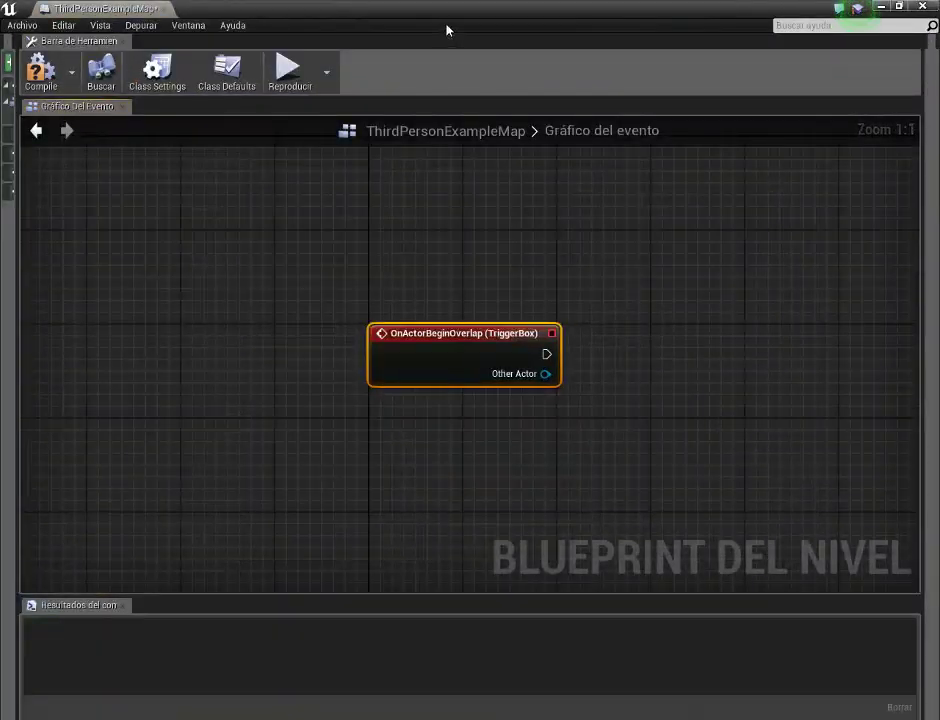
Drag the CameraActor from the World Outliner into the blueprint graph as a reference node
{"action": "left_click_drag", "start_coordinate": [451, 17], "coordinate": [298, 313]}
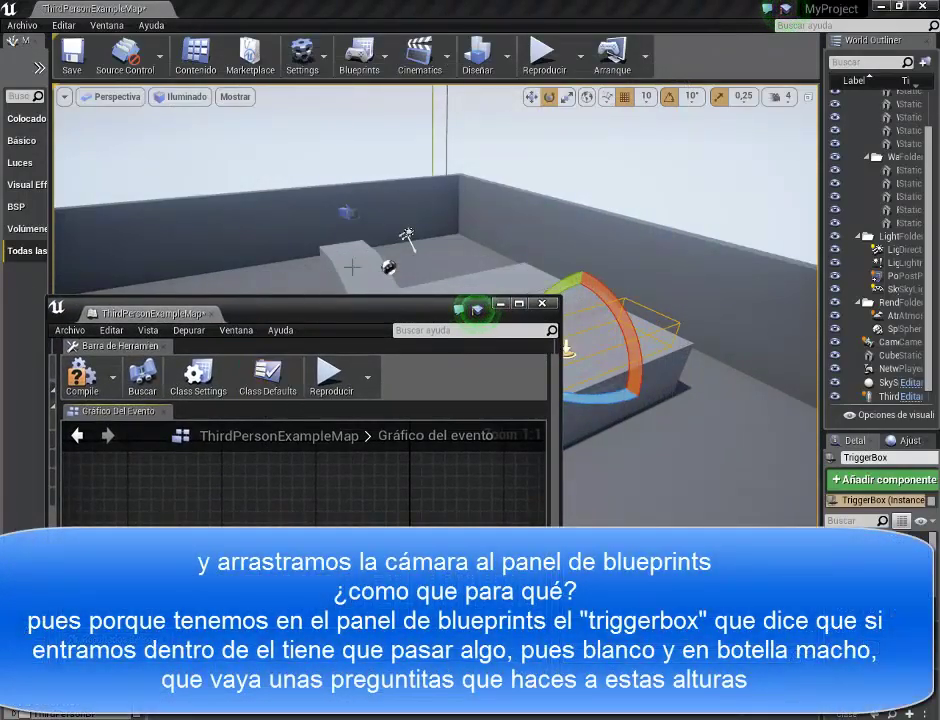
{"action": "left_click", "coordinate": [354, 222]}
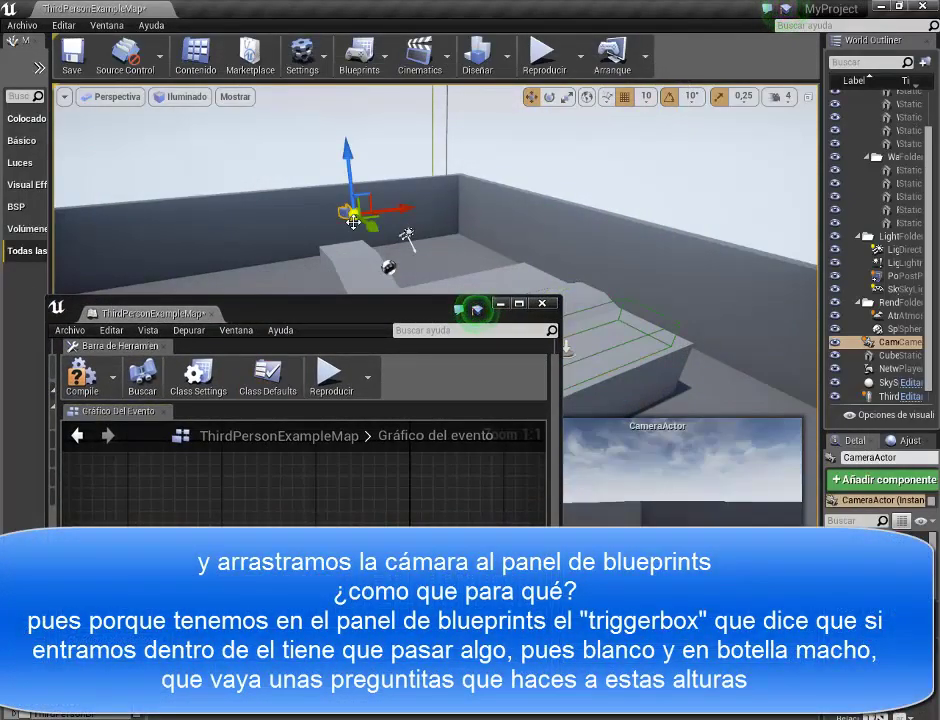
{"action": "left_click_drag", "start_coordinate": [826, 268], "coordinate": [712, 268]}
{"action": "left_click_drag", "start_coordinate": [801, 346], "coordinate": [446, 469]}
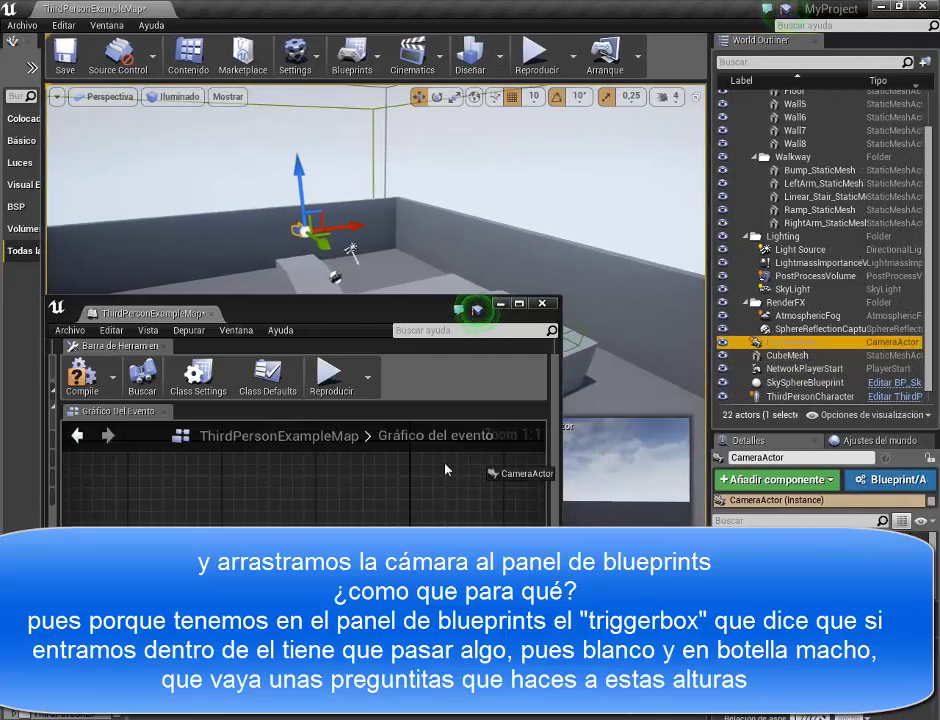
{"action": "left_click_drag", "start_coordinate": [294, 497], "coordinate": [298, 497]}
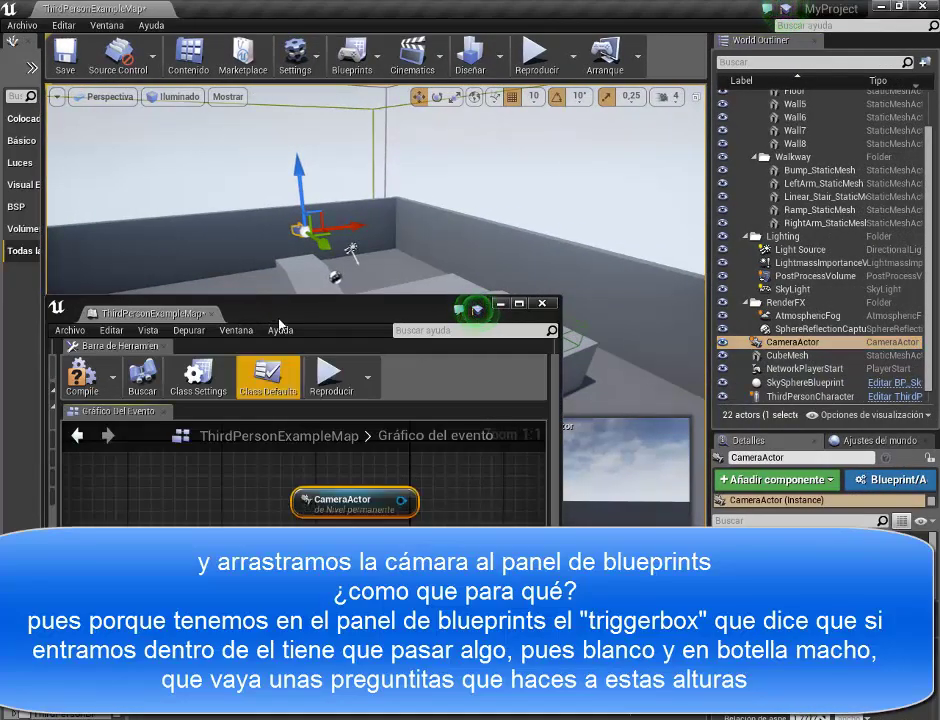
{"action": "left_click_drag", "start_coordinate": [290, 327], "coordinate": [443, 6]}
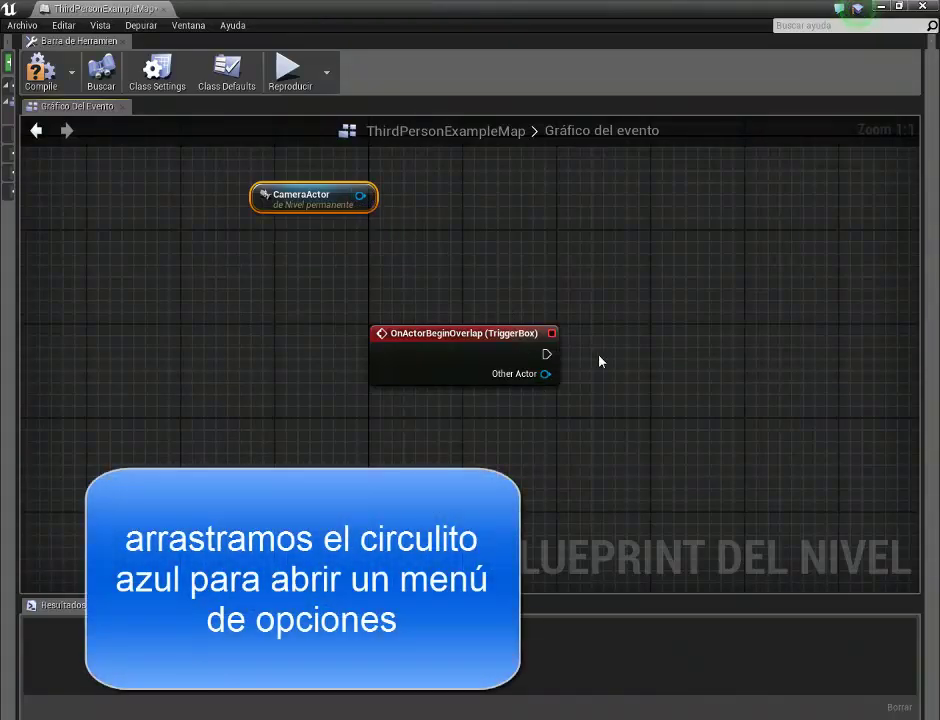
From the CameraActor pin add 'Ajustar vista meta con combinación' and wire the overlap event into it
{"action": "left_click_drag", "start_coordinate": [470, 333], "coordinate": [291, 298]}
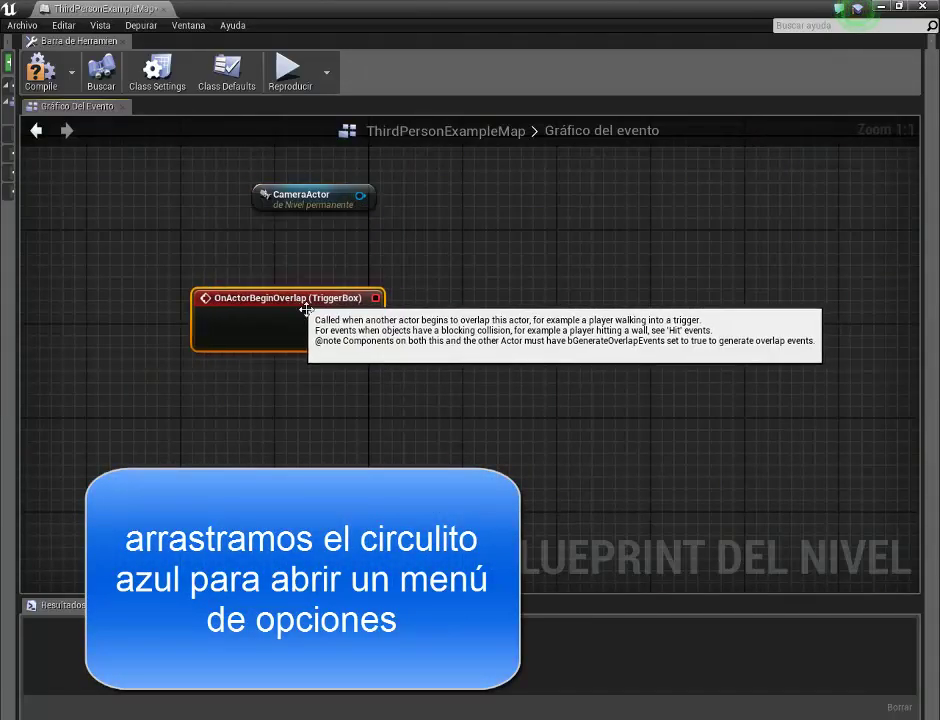
{"action": "left_click_drag", "start_coordinate": [361, 197], "coordinate": [365, 203]}
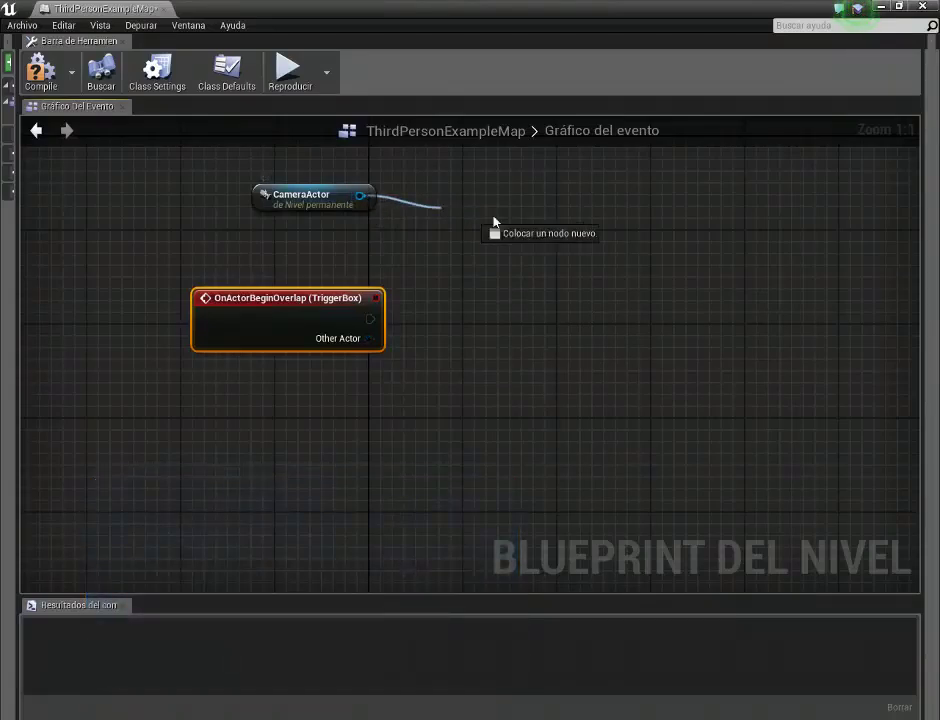
{"action": "left_click_drag", "start_coordinate": [532, 227], "coordinate": [547, 238]}
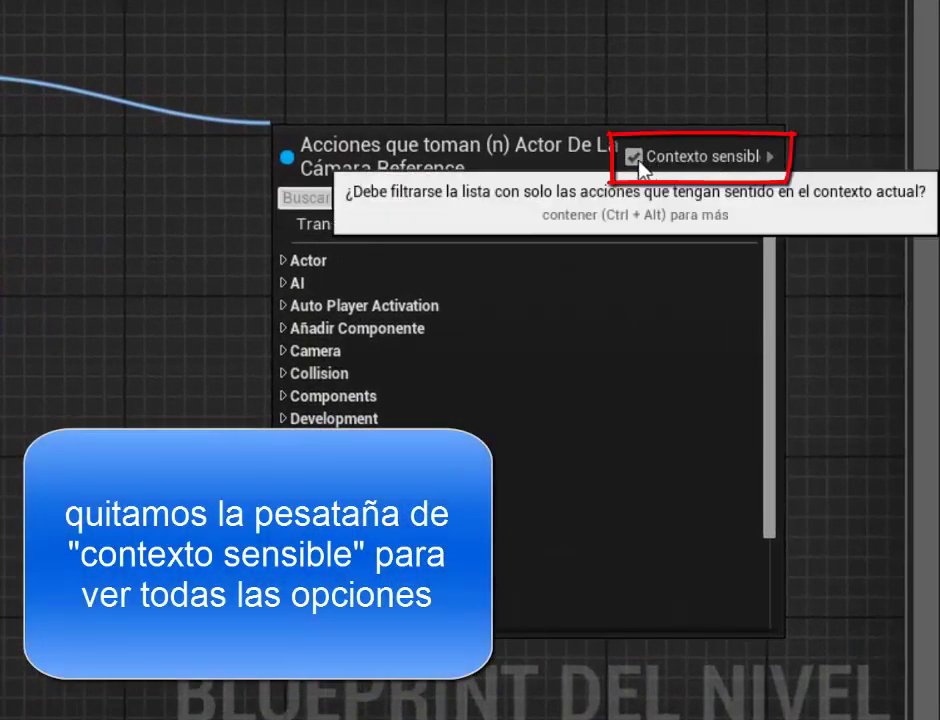
{"action": "left_click", "coordinate": [633, 156]}
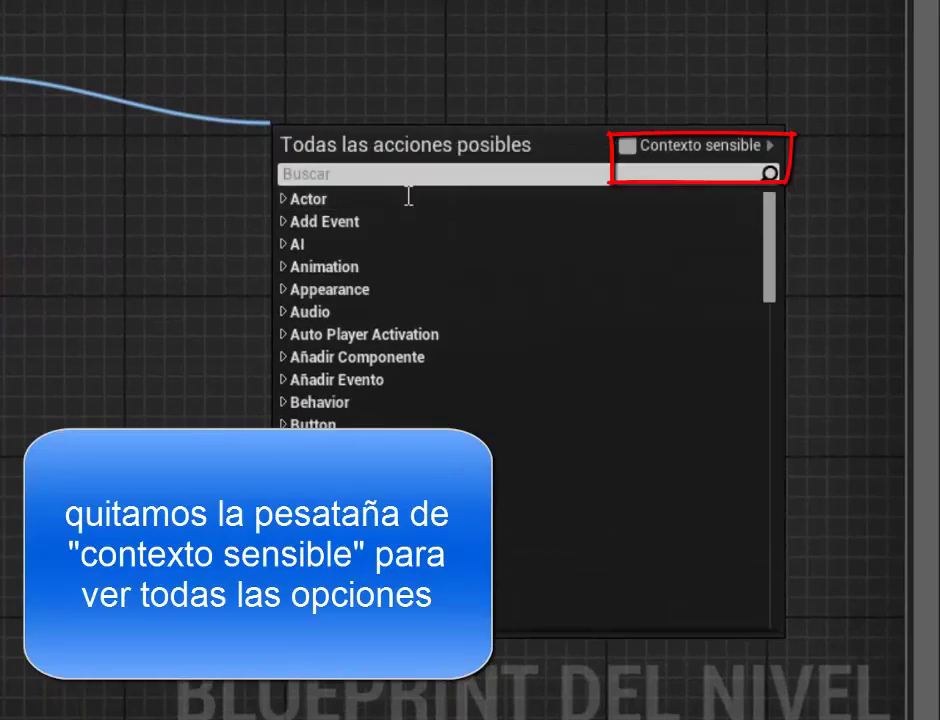
{"action": "type", "text": "a"}
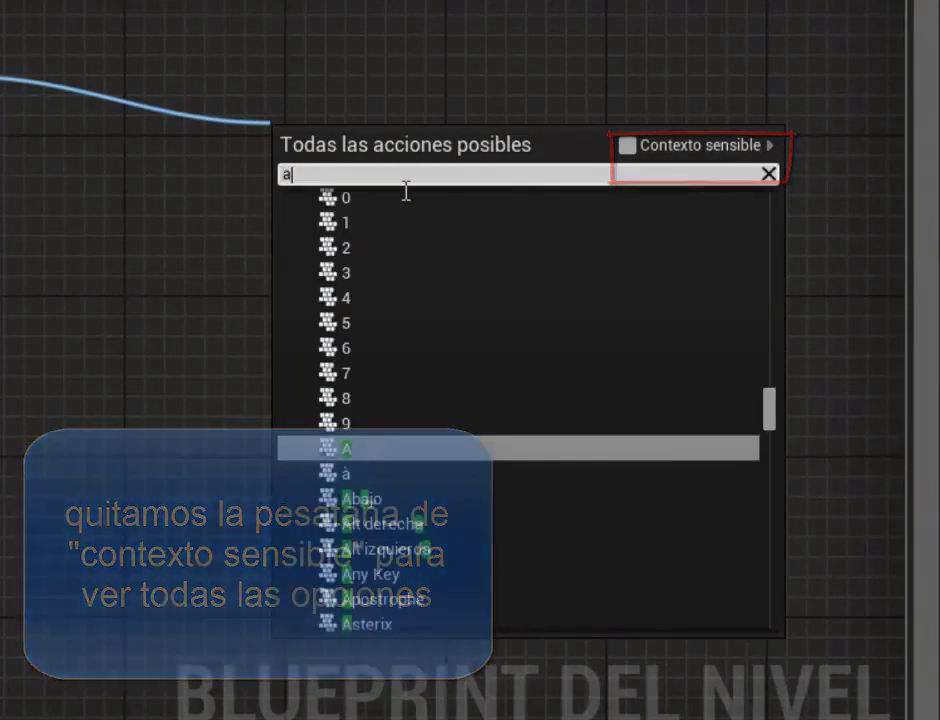
{"action": "type", "text": "justar"}
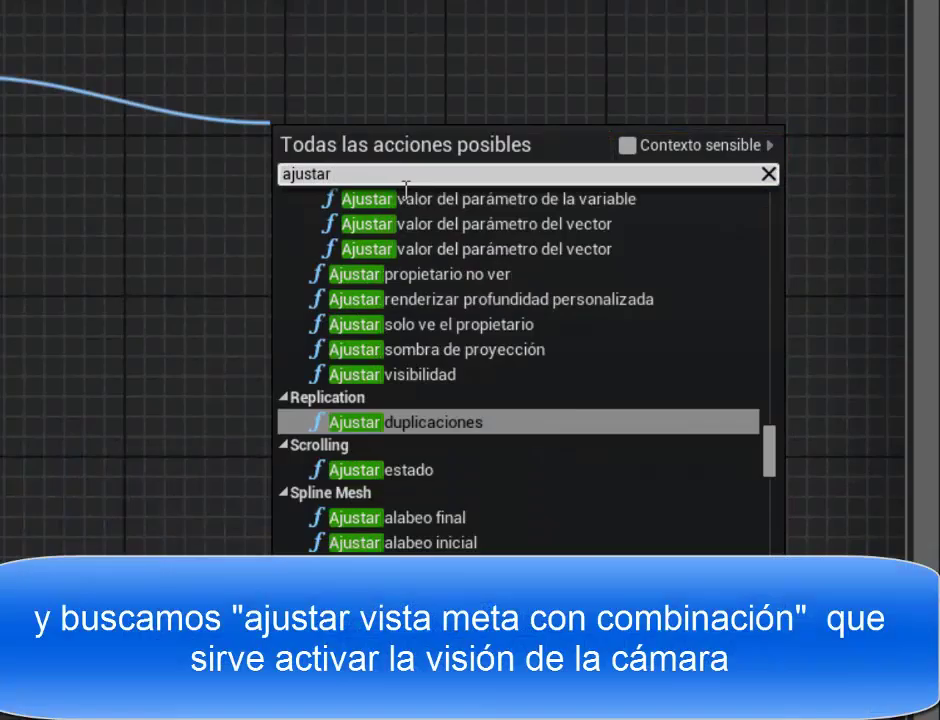
{"action": "type", "text": " vista"}
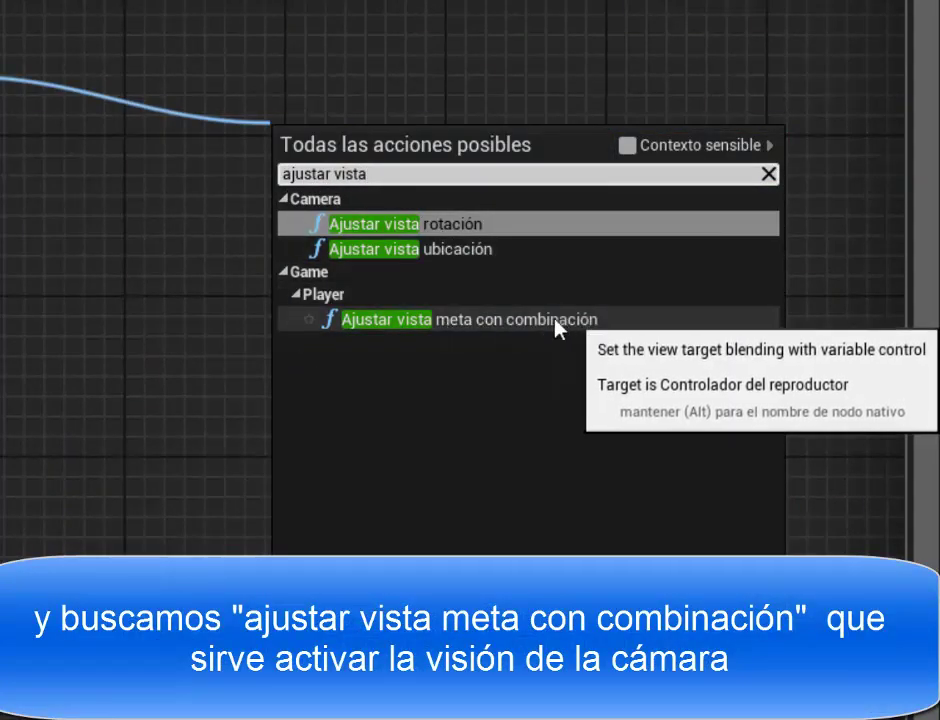
{"action": "left_click", "coordinate": [498, 320]}
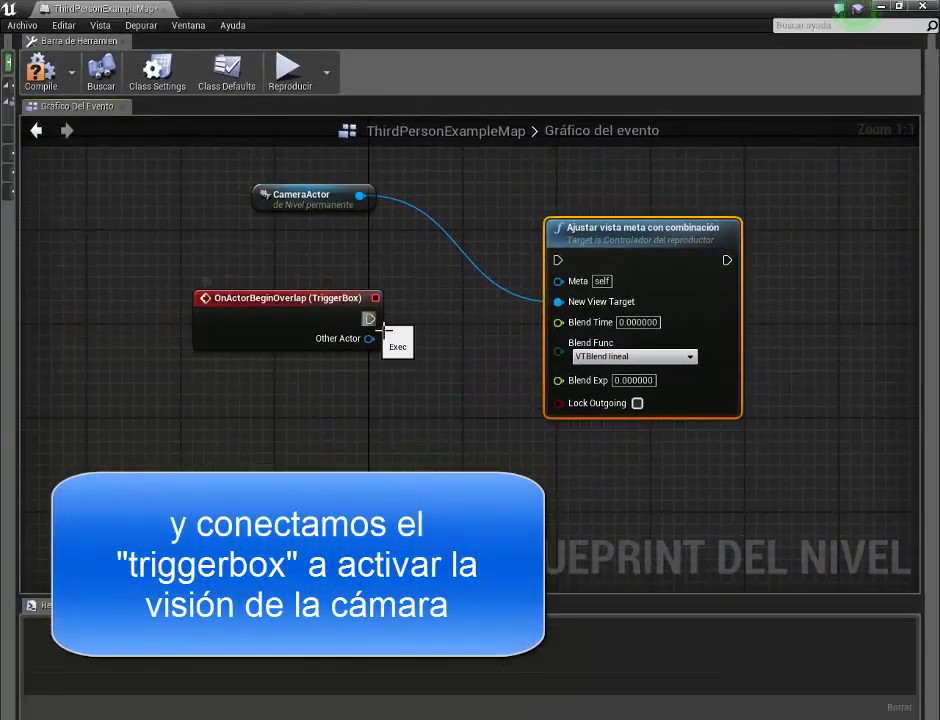
{"action": "left_click_drag", "start_coordinate": [433, 308], "coordinate": [559, 262]}
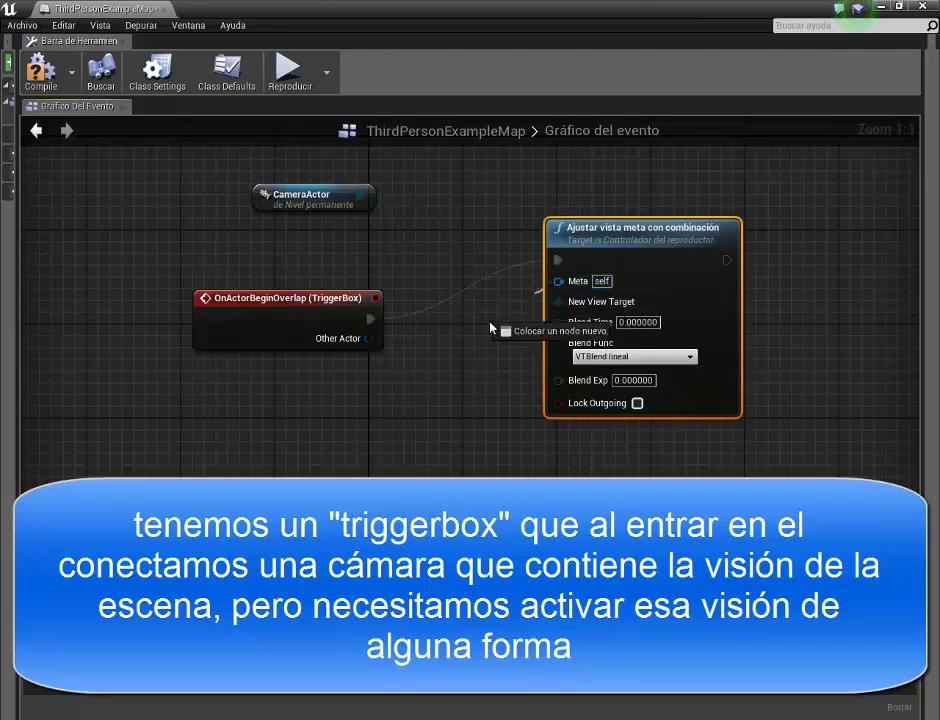
From the Meta pin, search 'reproductor' and add an 'Obtener controlador del reproductor' node
{"action": "left_click_drag", "start_coordinate": [400, 405], "coordinate": [375, 417]}
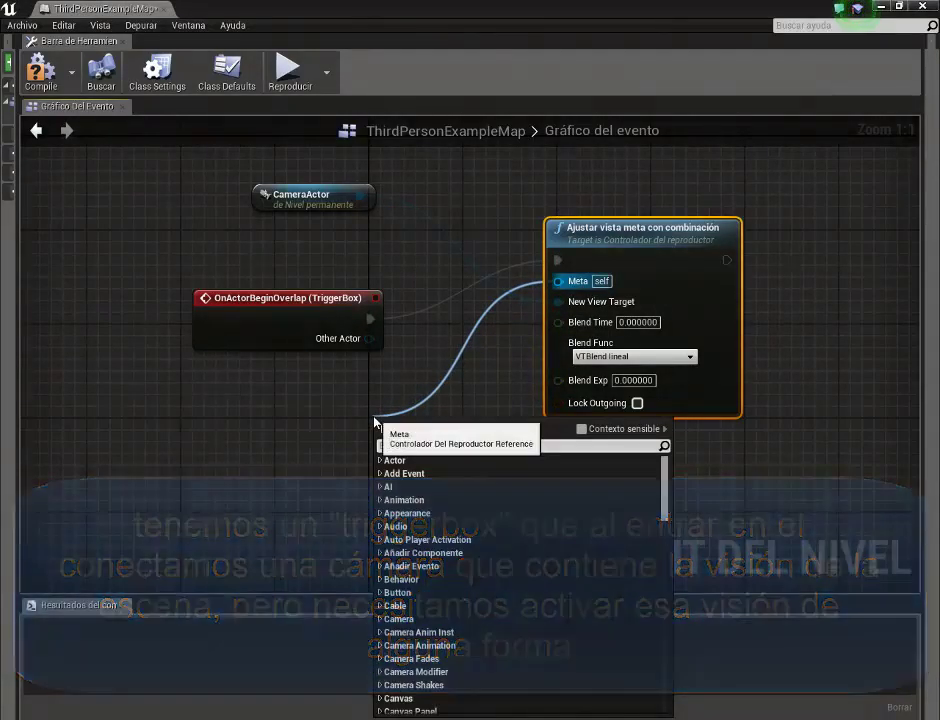
{"action": "type", "text": "reprod"}
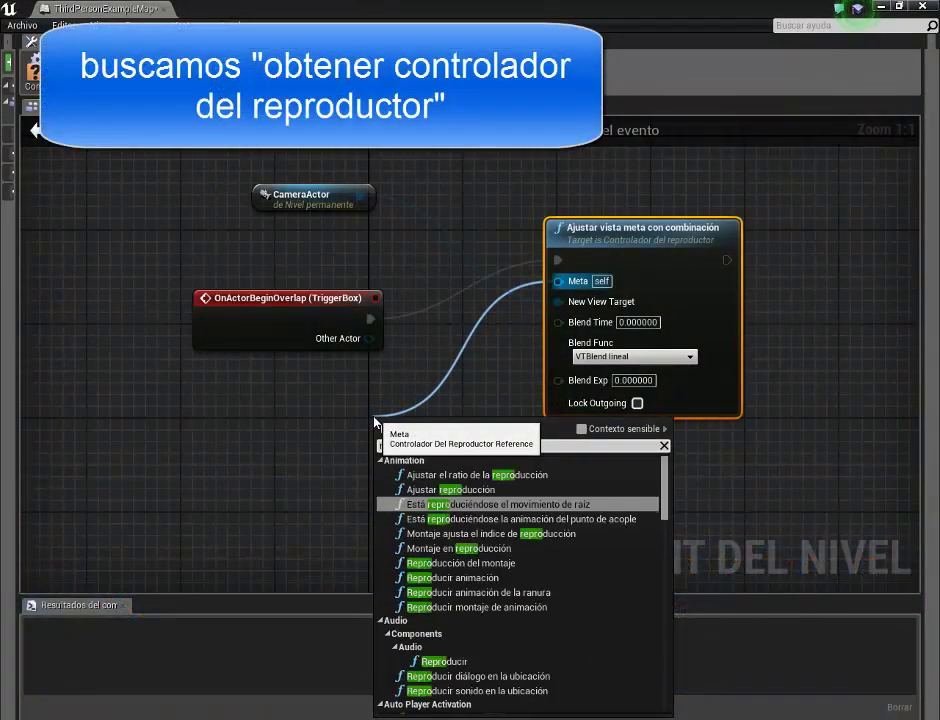
{"action": "type", "text": "uctor"}
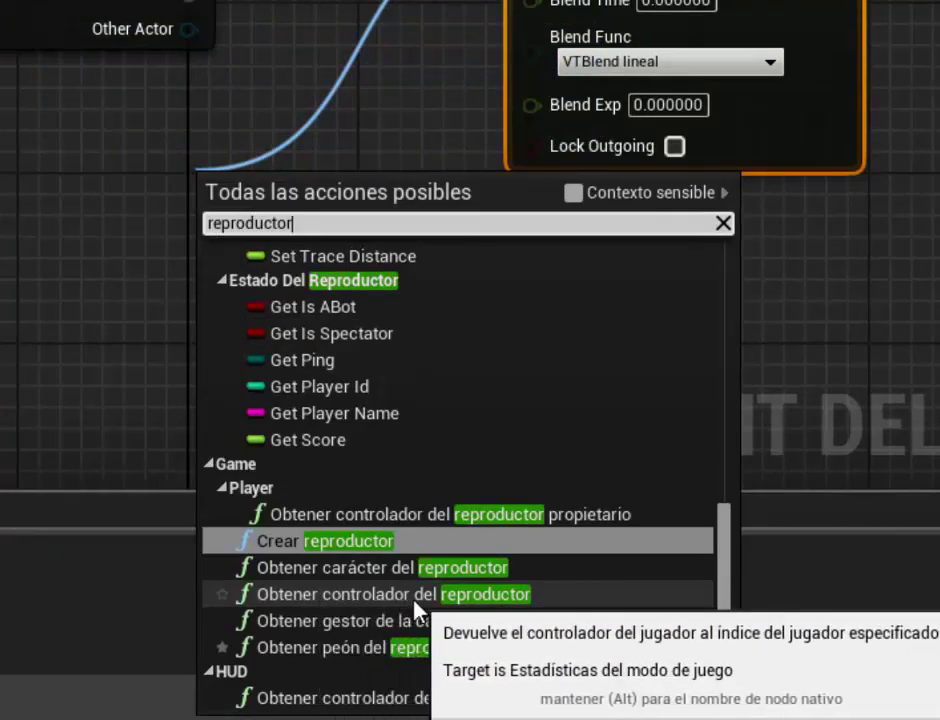
{"action": "left_click", "coordinate": [410, 600]}
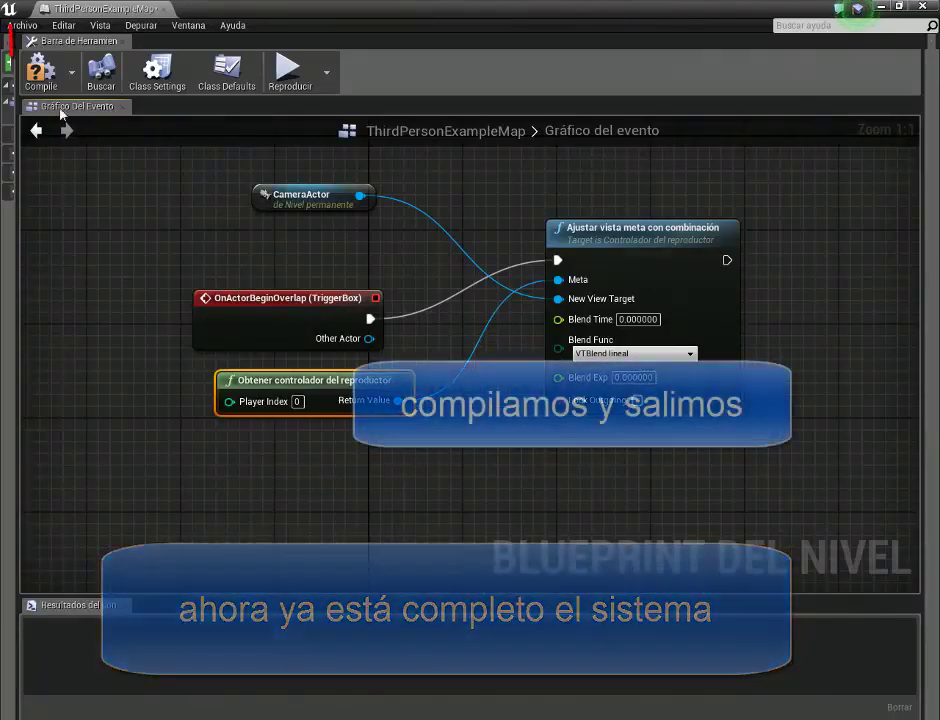
Compile the level blueprint and close the Blueprint editor
{"action": "left_click", "coordinate": [47, 77]}
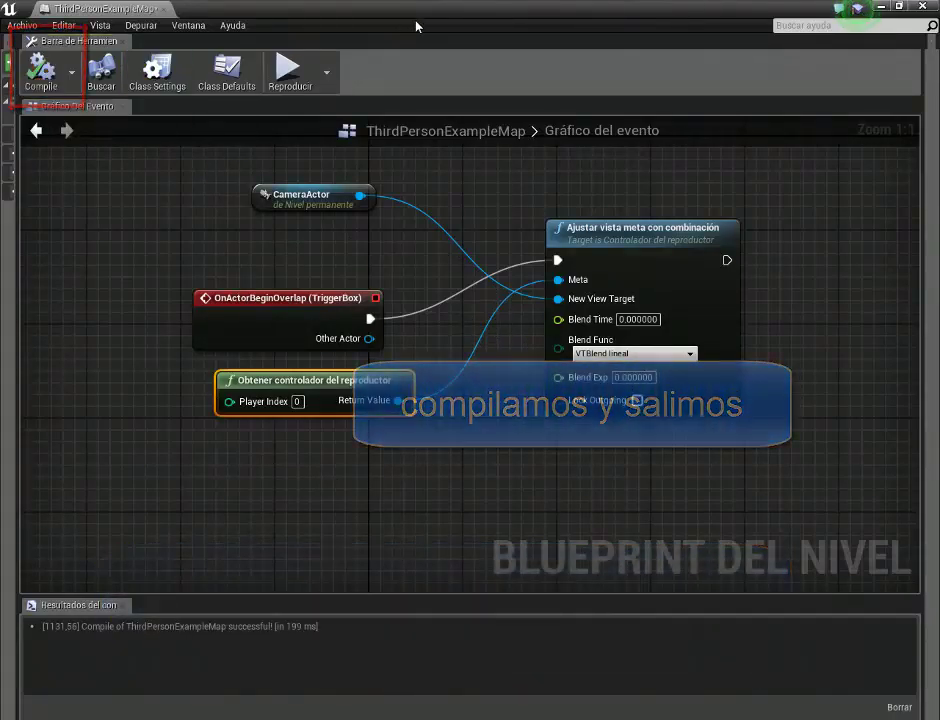
{"action": "left_click_drag", "start_coordinate": [415, 27], "coordinate": [556, 135]}
{"action": "left_click", "coordinate": [603, 128]}
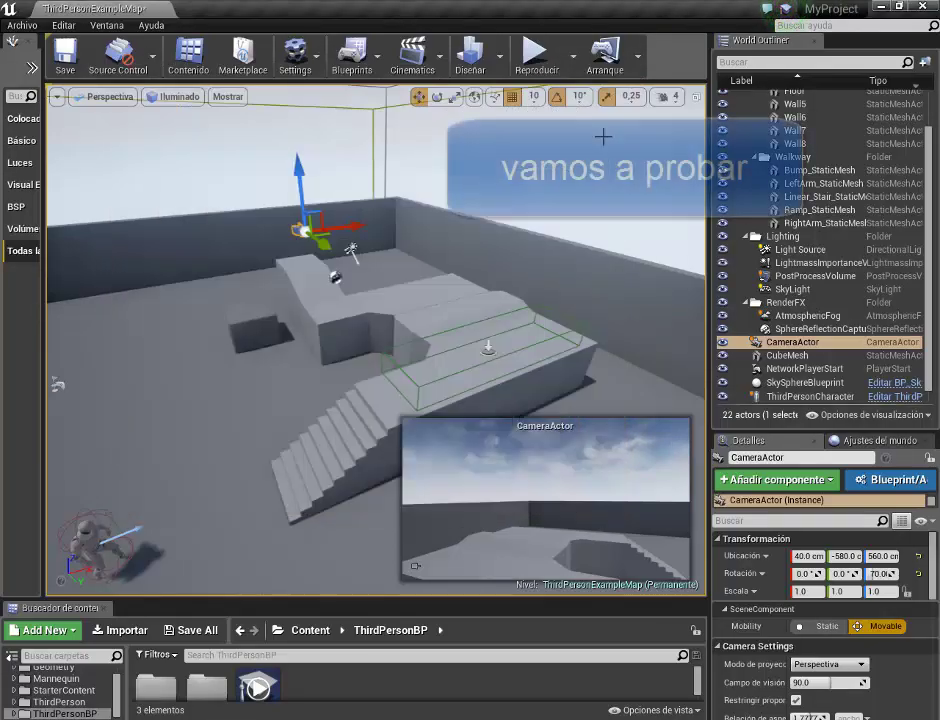
Test-play the level, run the character onto the platform trigger, then stop with Esc
{"action": "left_click", "coordinate": [533, 55]}
{"action": "key", "text": "w"}
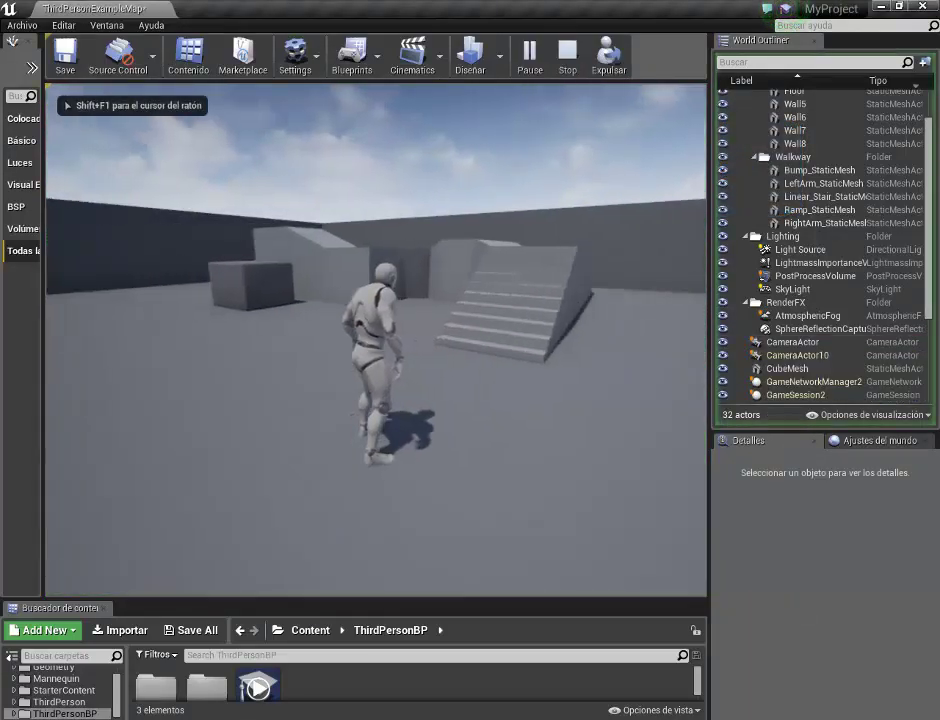
{"action": "key", "text": "w"}
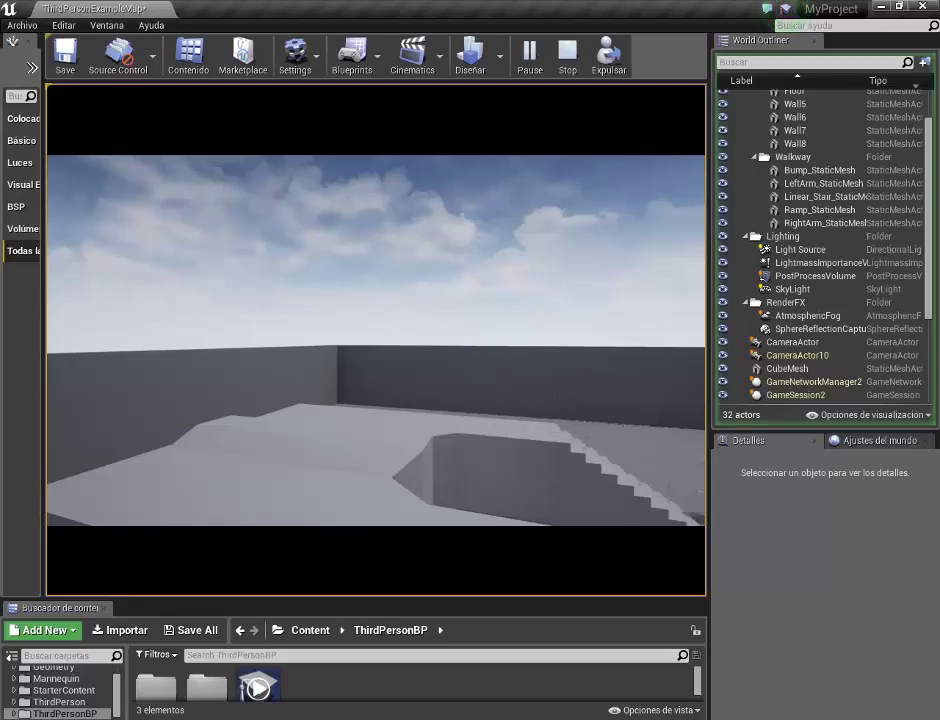
{"action": "key", "text": "Escape"}
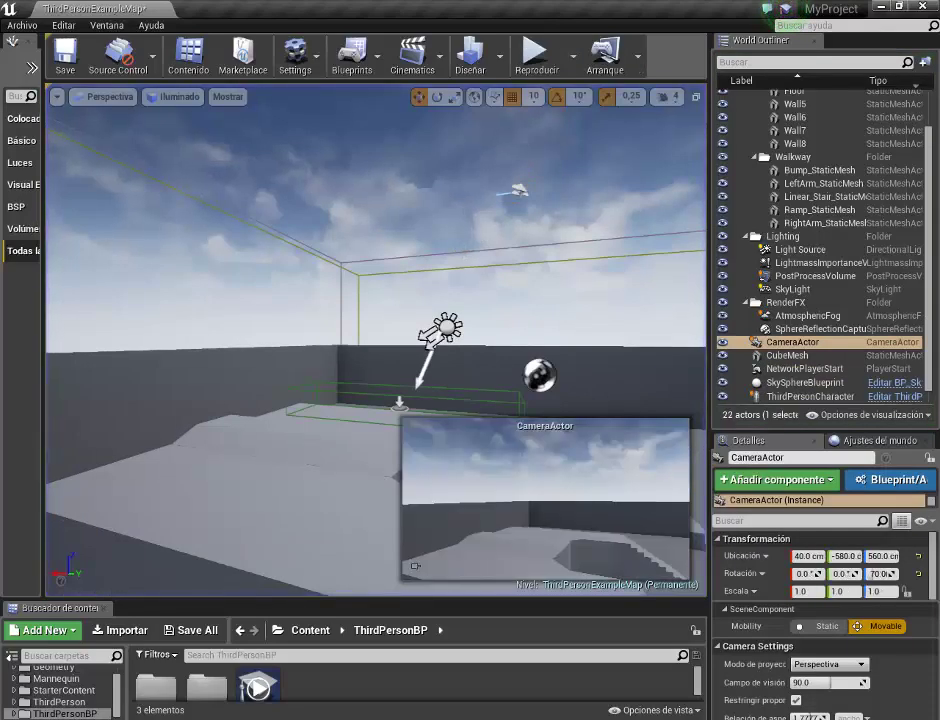
Bring the stair platform into view and select the TriggerBox
{"action": "key", "text": "w"}
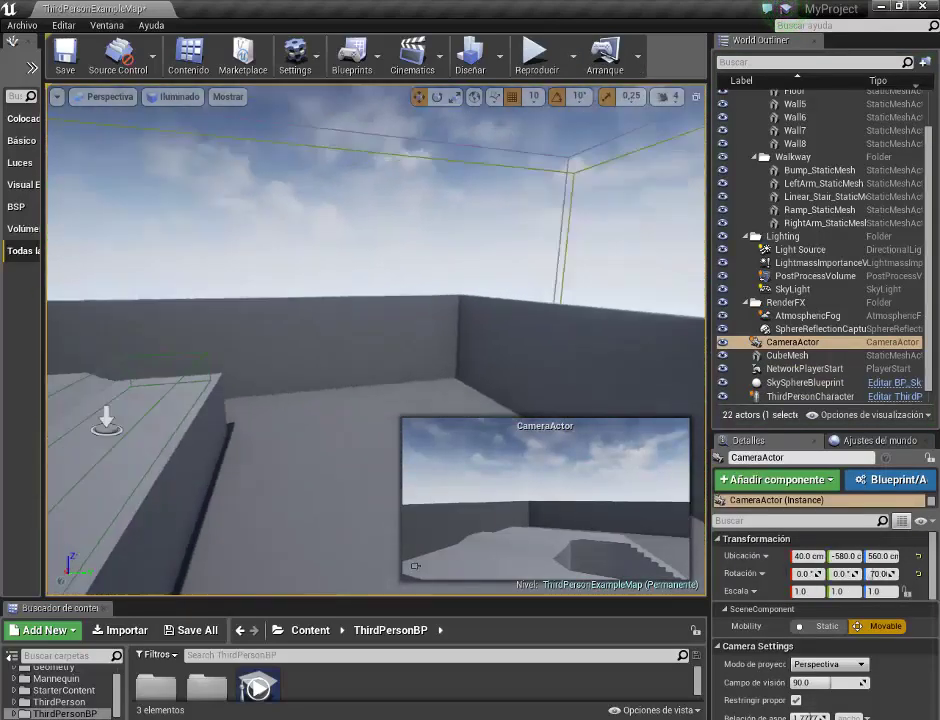
{"action": "key", "text": "s"}
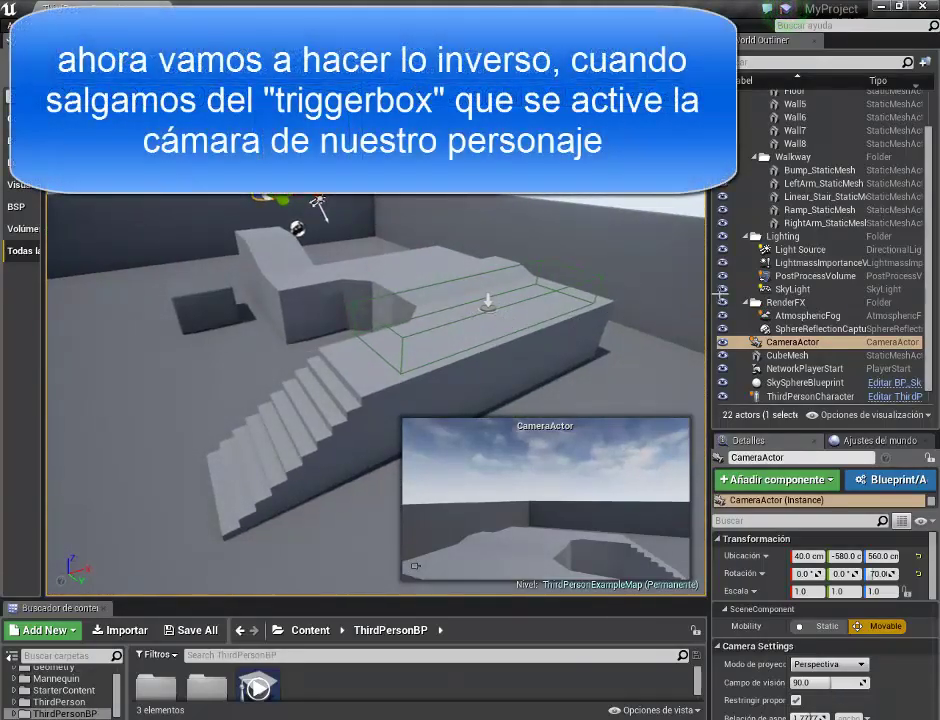
{"action": "left_click_drag", "start_coordinate": [714, 278], "coordinate": [840, 278]}
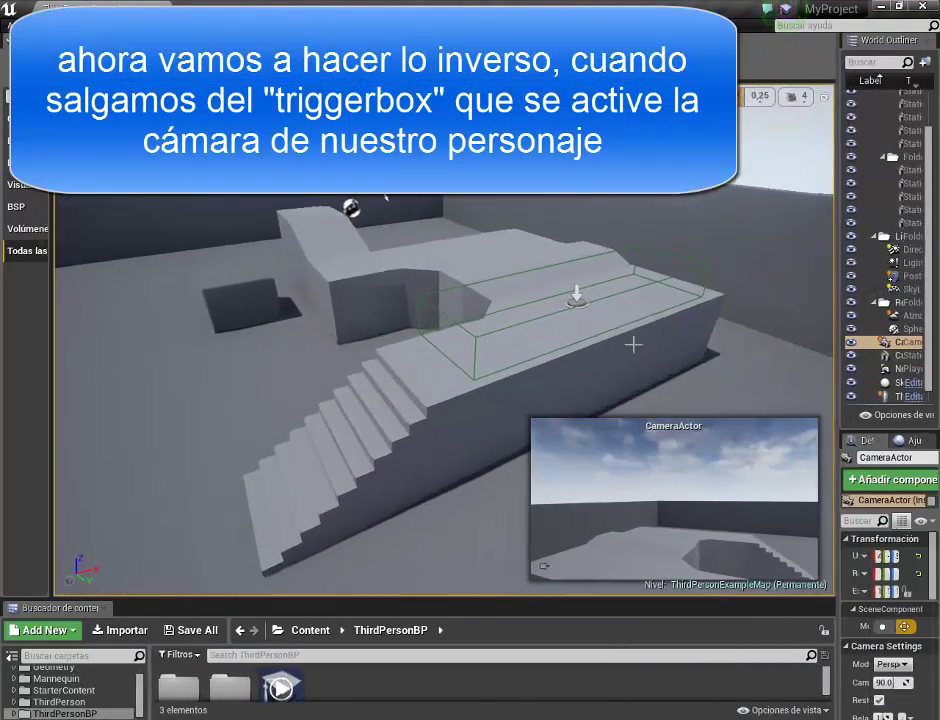
{"action": "right_click_drag", "start_coordinate": [634, 342], "coordinate": [634, 342]}
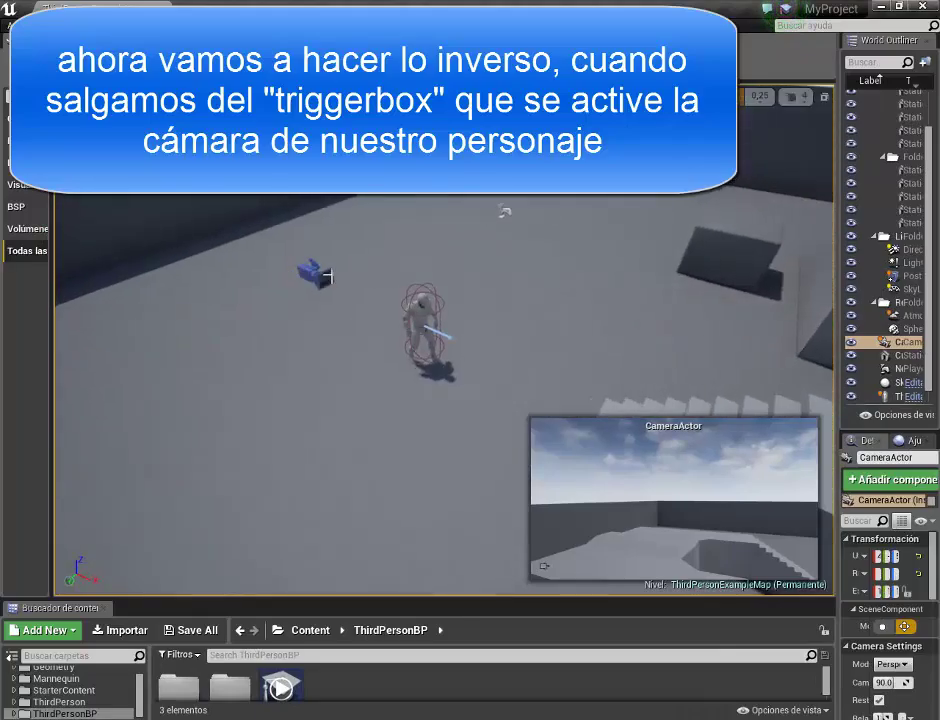
{"action": "right_click_drag", "start_coordinate": [327, 277], "coordinate": [333, 165]}
{"action": "right_click_drag", "start_coordinate": [376, 239], "coordinate": [430, 239]}
{"action": "left_click", "coordinate": [458, 292]}
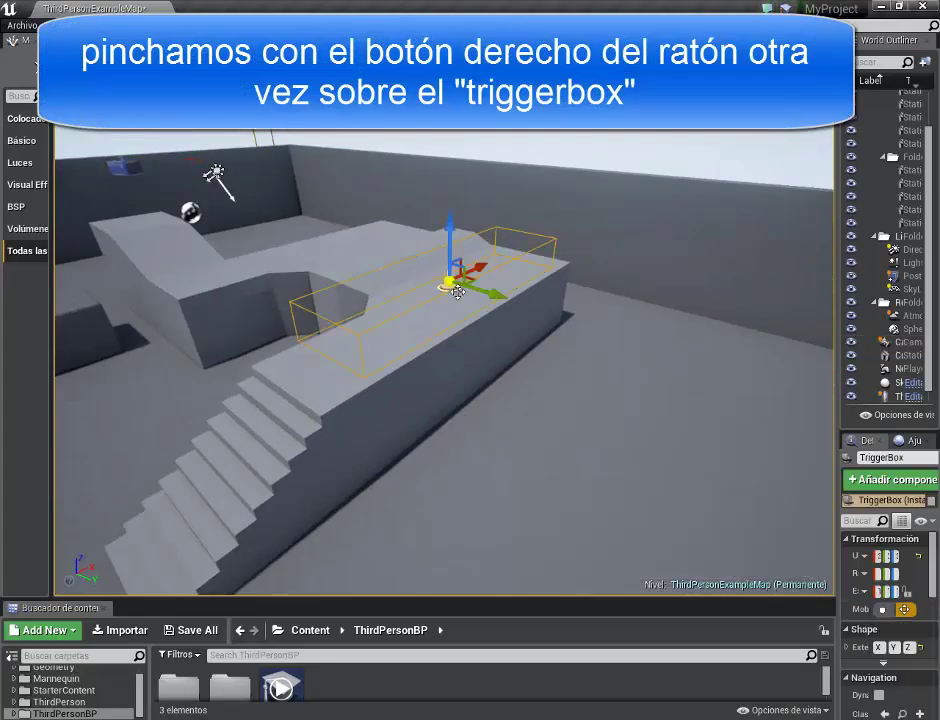
Add an OnActorEndOverlap event for the TriggerBox via Añadir evento
{"action": "right_click", "coordinate": [451, 289]}
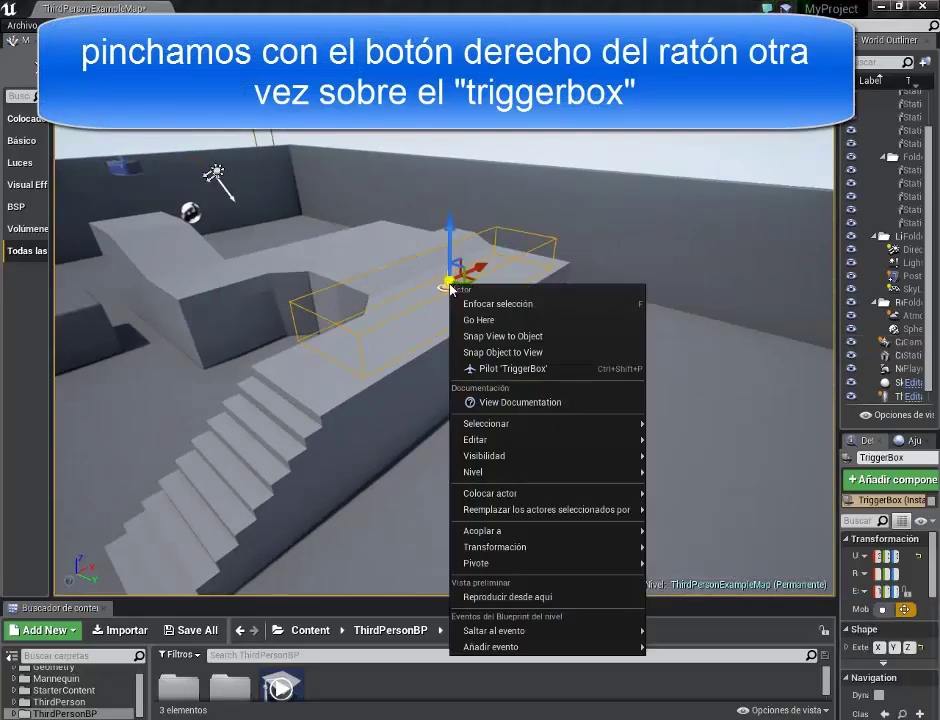
{"action": "mouse_move", "coordinate": [535, 650]}
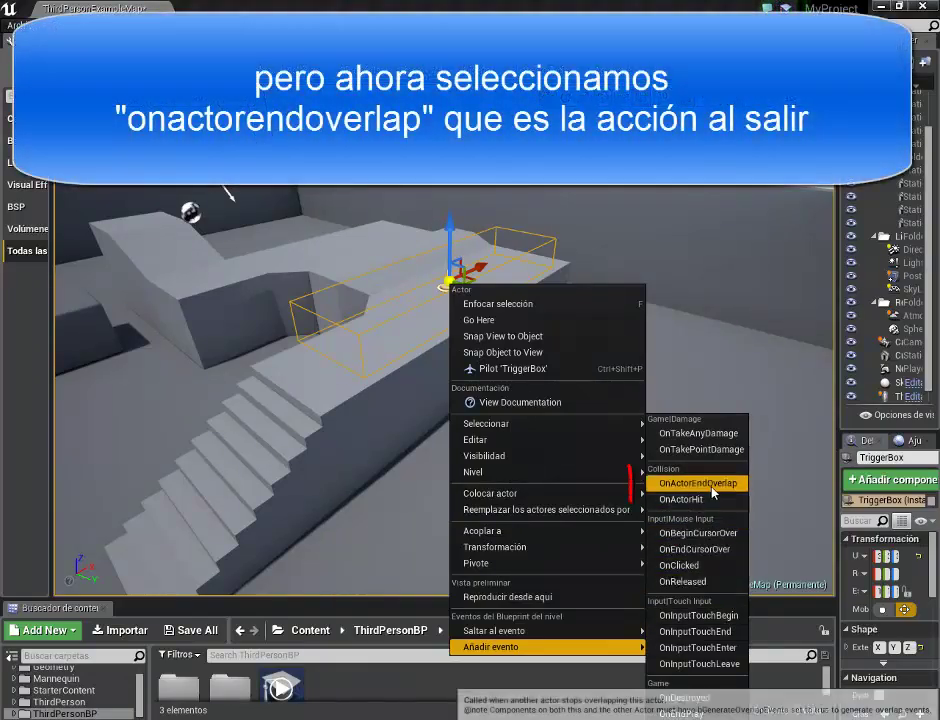
{"action": "left_click", "coordinate": [700, 483]}
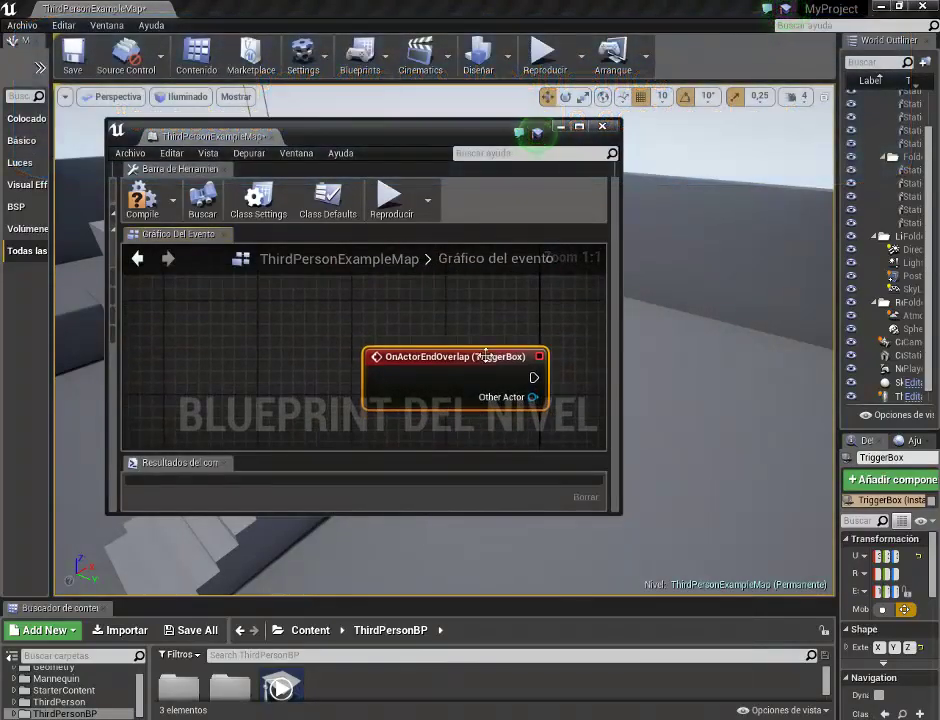
Move the blueprint window aside, select the character and widen the World Outliner
{"action": "left_click_drag", "start_coordinate": [379, 125], "coordinate": [478, 102]}
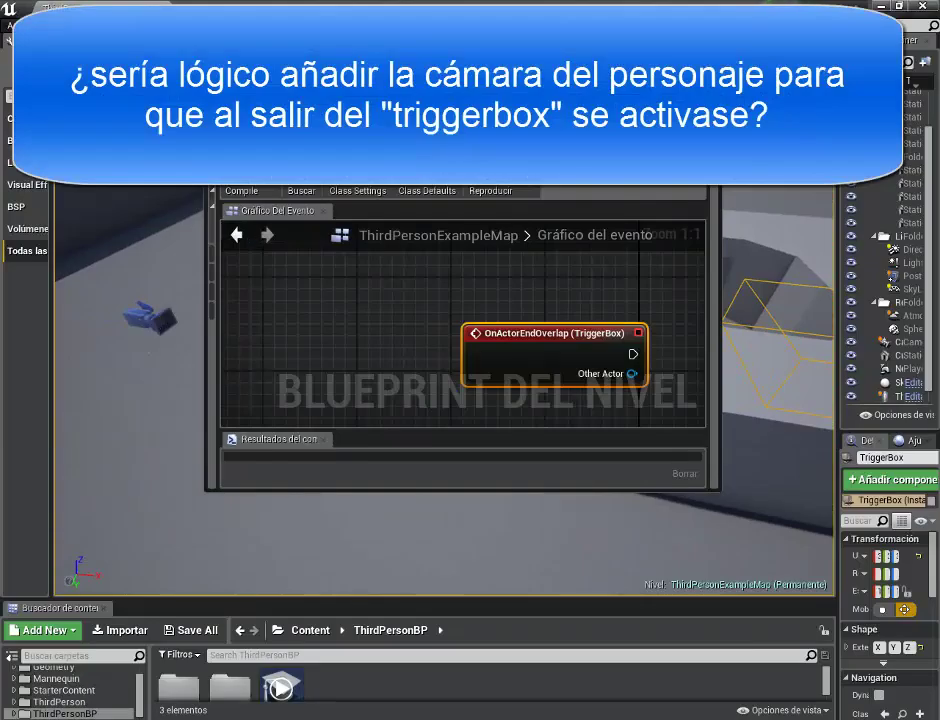
{"action": "left_click_drag", "start_coordinate": [413, 114], "coordinate": [432, 437]}
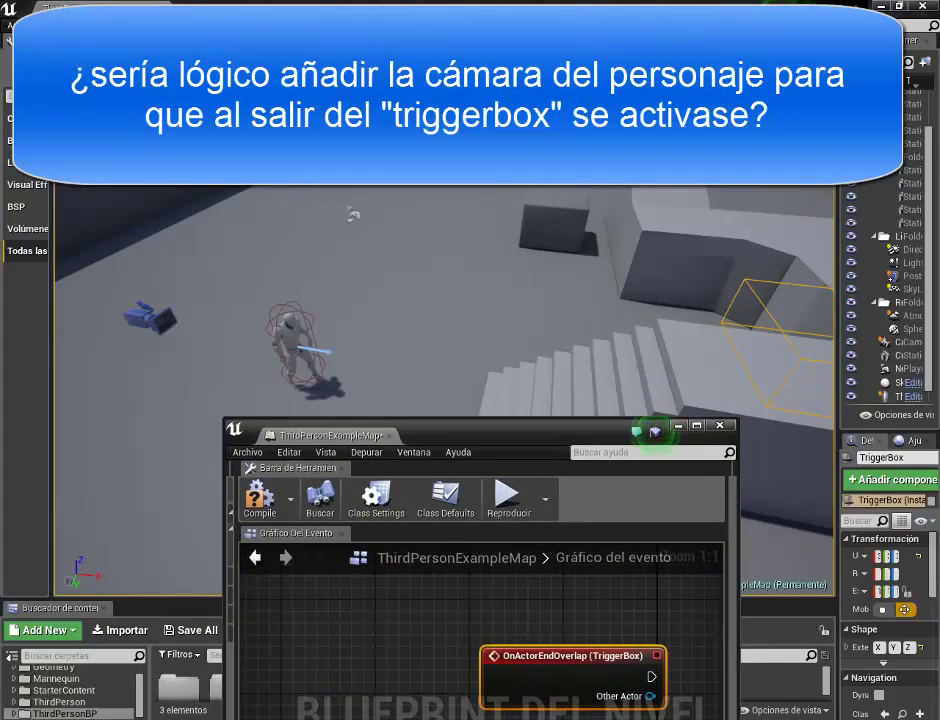
{"action": "left_click", "coordinate": [654, 431]}
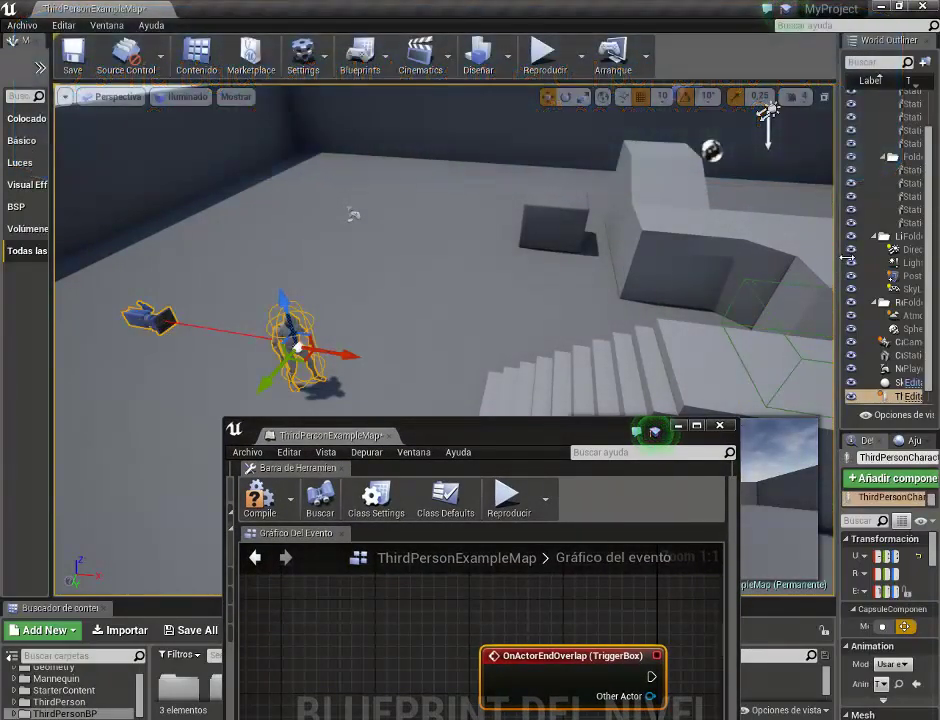
{"action": "left_click_drag", "start_coordinate": [831, 257], "coordinate": [725, 257]}
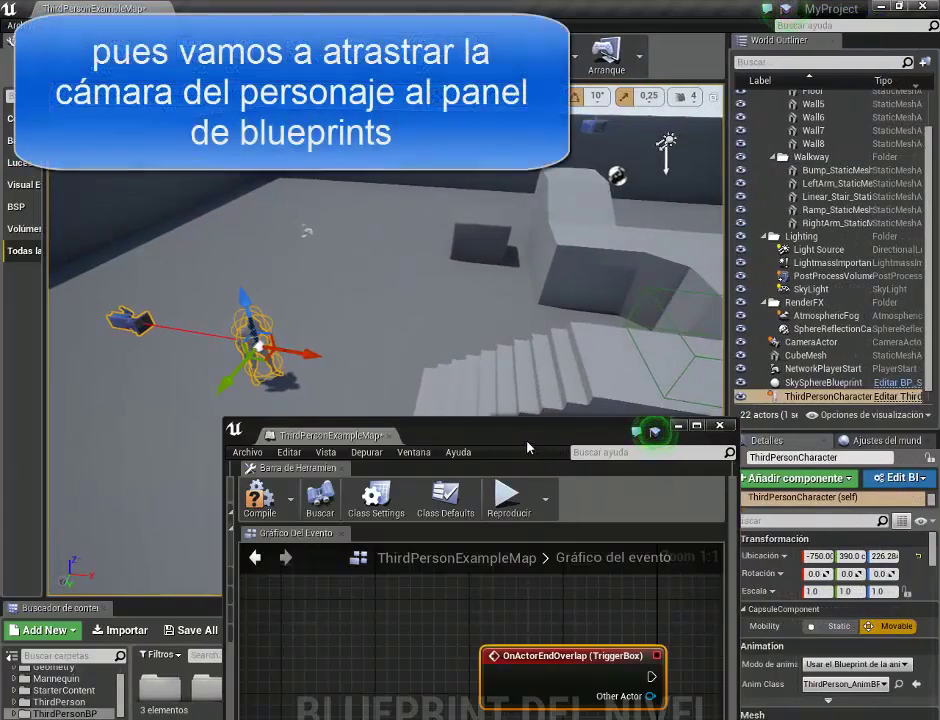
{"action": "left_click_drag", "start_coordinate": [520, 437], "coordinate": [413, 213]}
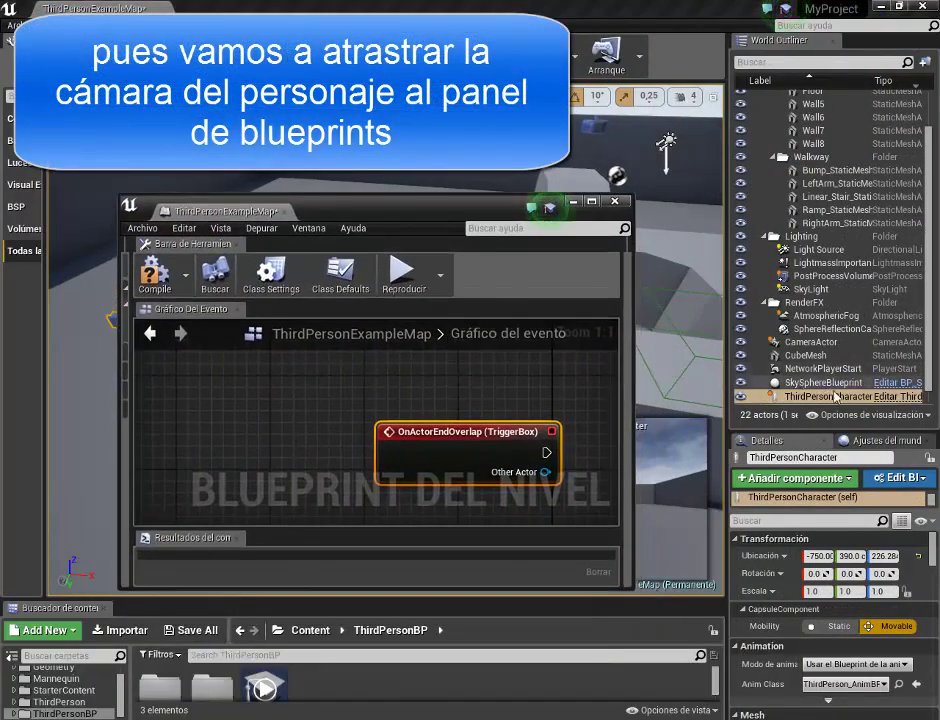
Drop a ThirdPersonCharacter reference into the event graph and maximize the blueprint window
{"action": "left_click_drag", "start_coordinate": [851, 397], "coordinate": [745, 404]}
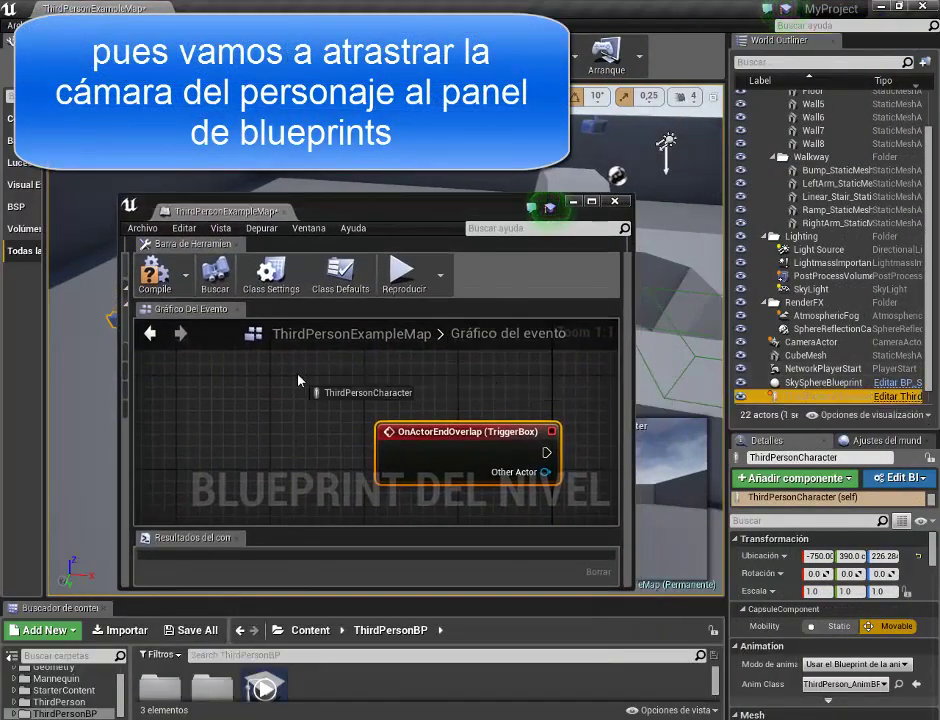
{"action": "left_click_drag", "start_coordinate": [298, 380], "coordinate": [296, 379]}
{"action": "left_click_drag", "start_coordinate": [360, 204], "coordinate": [421, 1]}
{"action": "right_click_drag", "start_coordinate": [395, 361], "coordinate": [519, 199]}
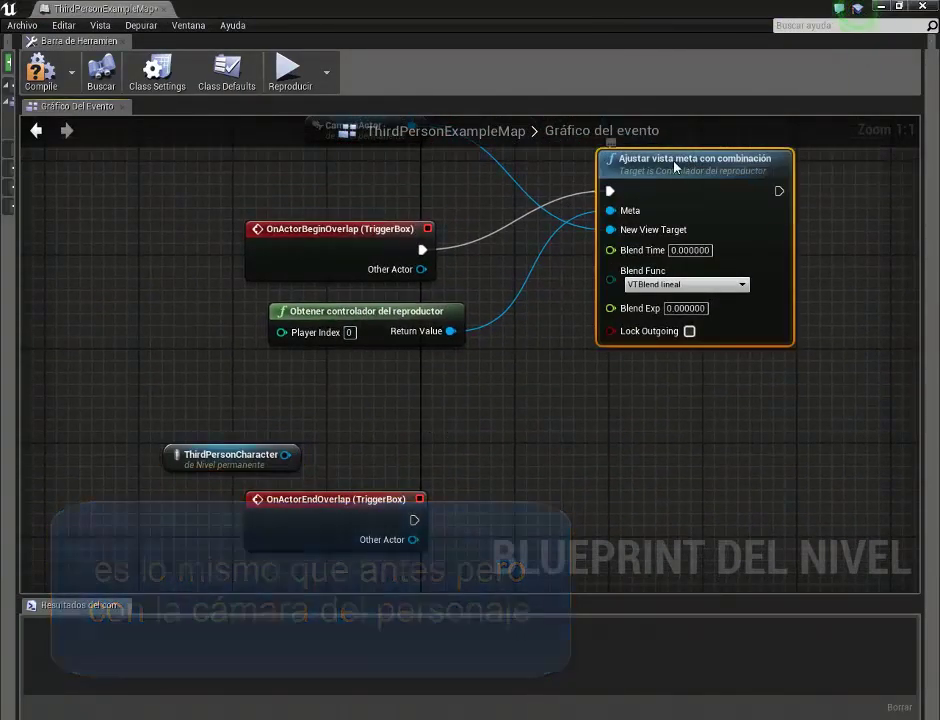
Duplicate the Ajustar vista meta con combinación node and place the copy below the original
{"action": "right_click", "coordinate": [675, 167]}
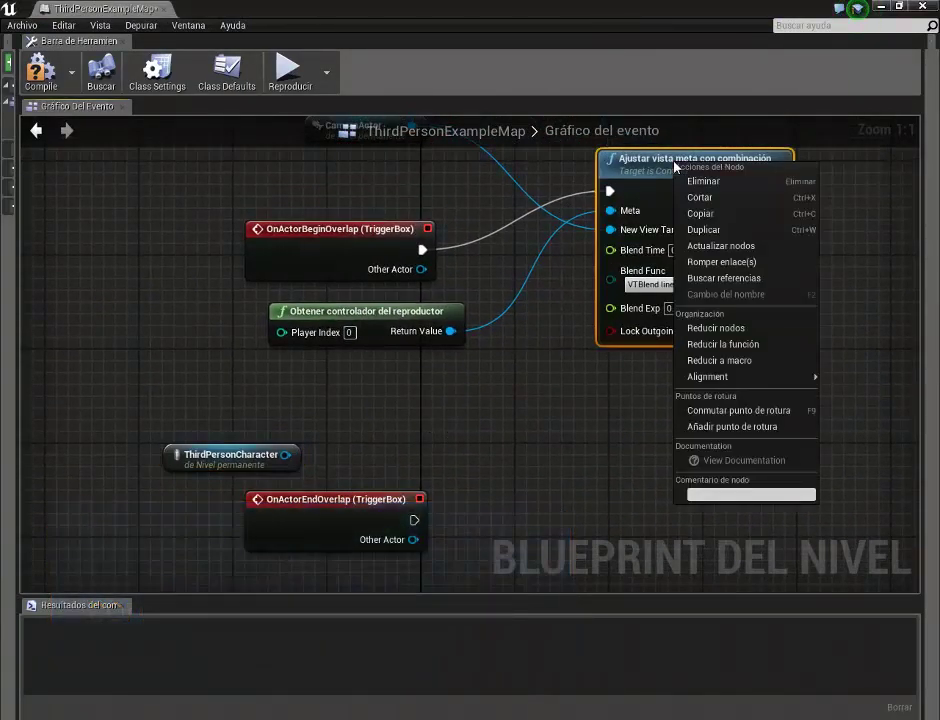
{"action": "left_click", "coordinate": [722, 233]}
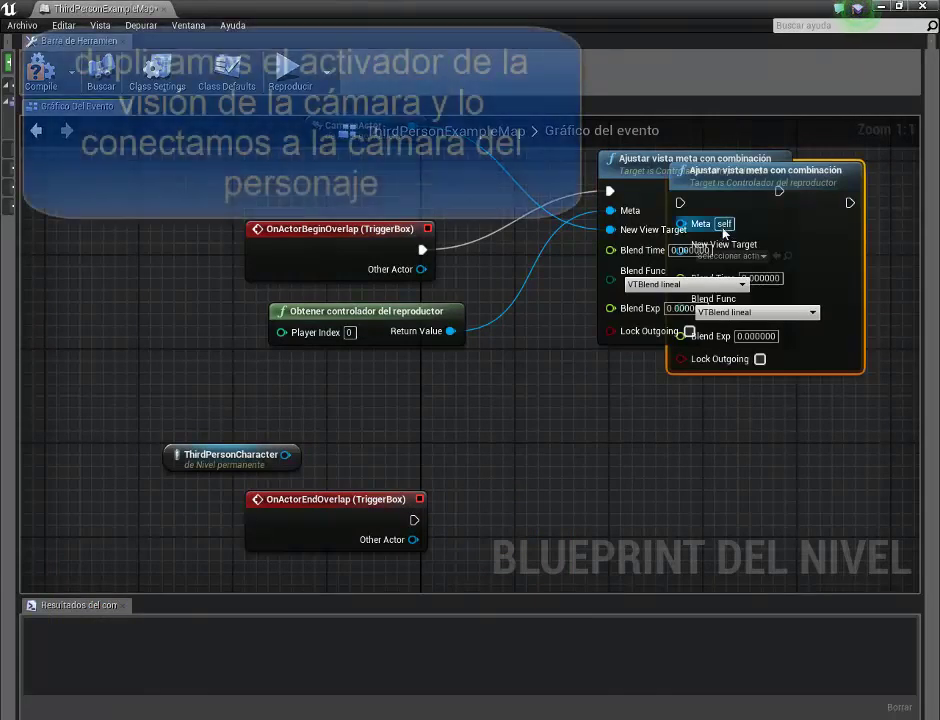
{"action": "left_click_drag", "start_coordinate": [672, 319], "coordinate": [616, 430]}
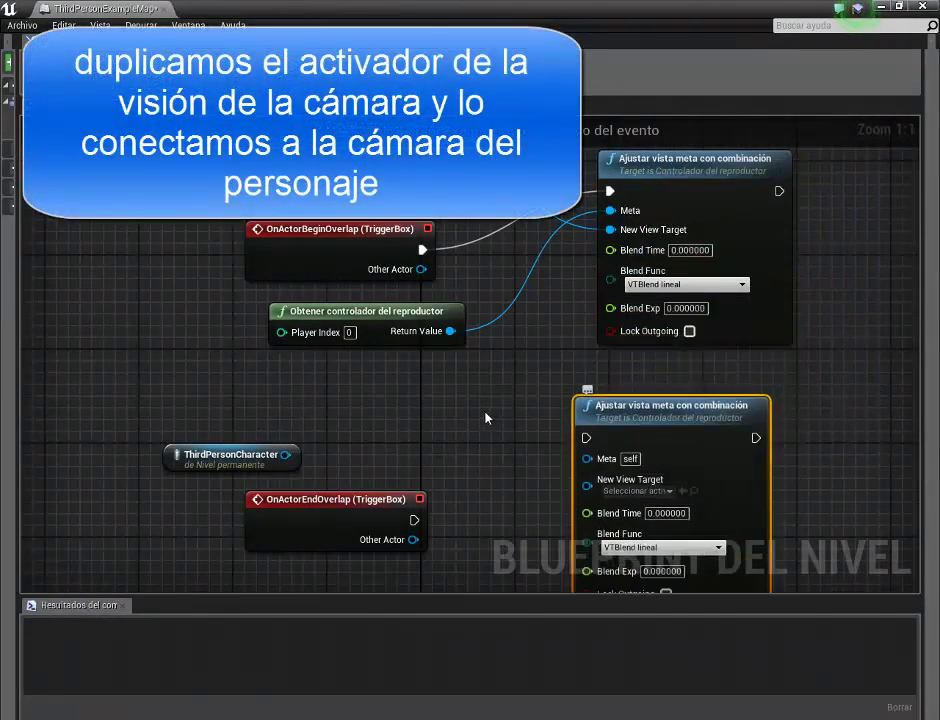
{"action": "right_click_drag", "start_coordinate": [487, 415], "coordinate": [470, 267]}
Wire ThirdPersonCharacter into the copy's New View Target and the player controller into its Meta input
{"action": "left_click_drag", "start_coordinate": [216, 322], "coordinate": [262, 297]}
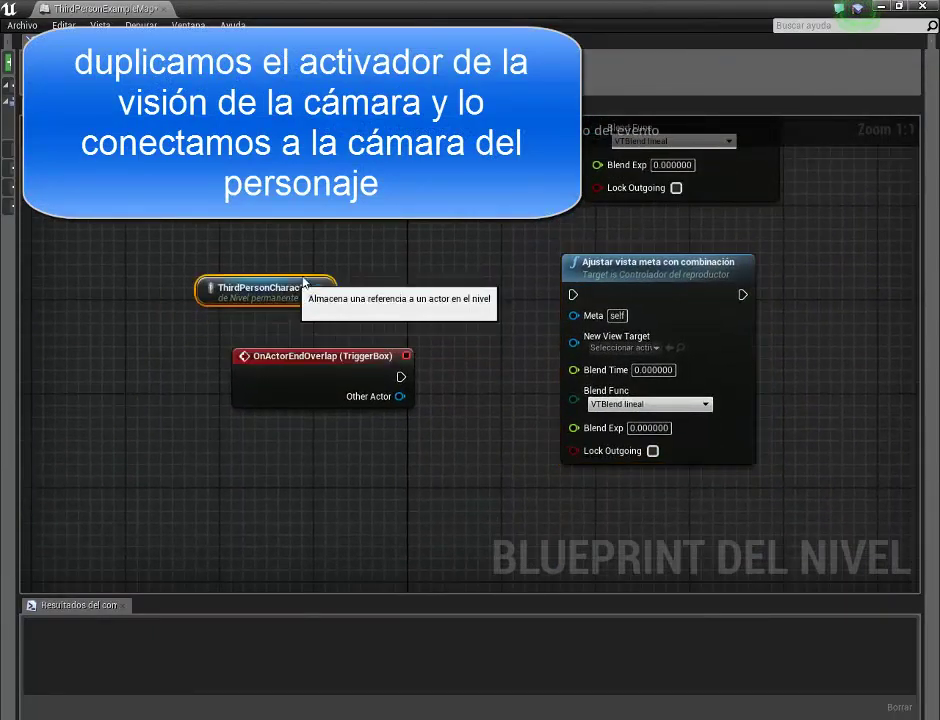
{"action": "left_click_drag", "start_coordinate": [400, 272], "coordinate": [573, 342]}
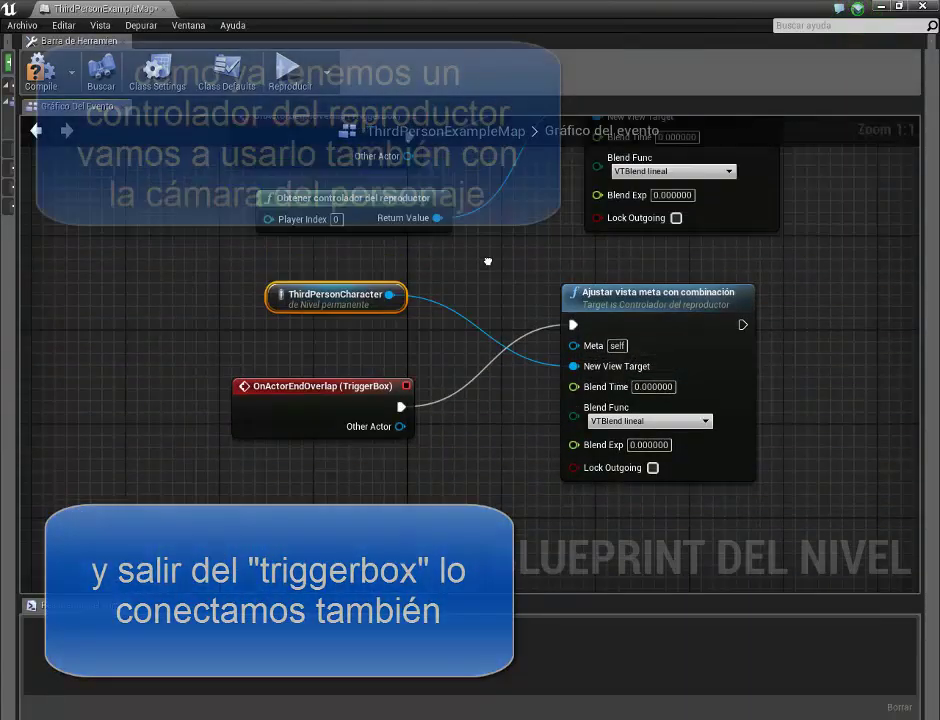
{"action": "right_click_drag", "start_coordinate": [487, 258], "coordinate": [487, 388]}
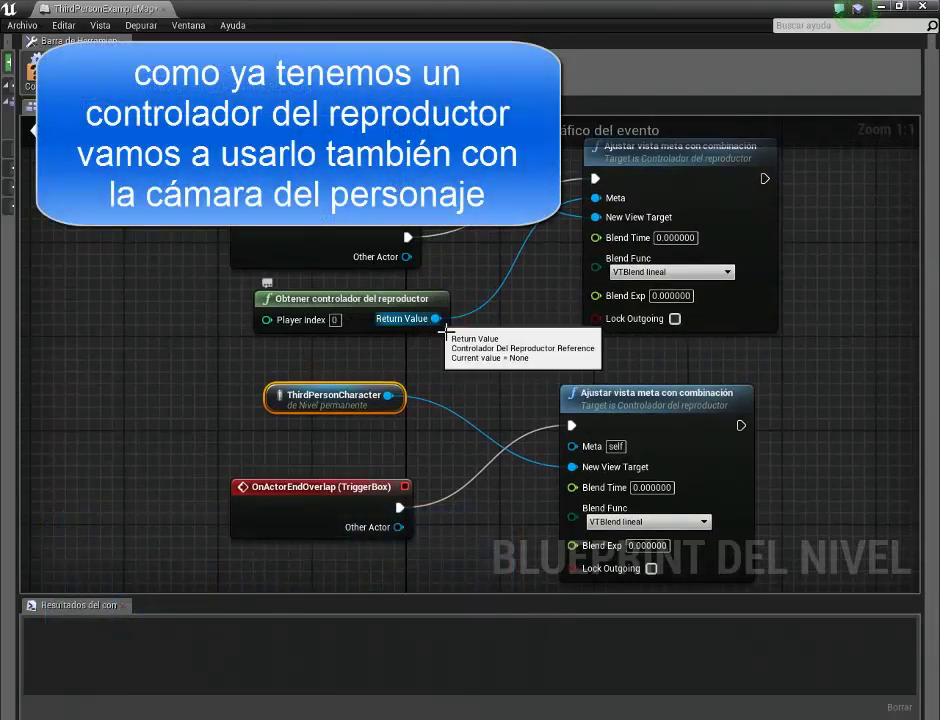
{"action": "left_click_drag", "start_coordinate": [576, 452], "coordinate": [571, 437]}
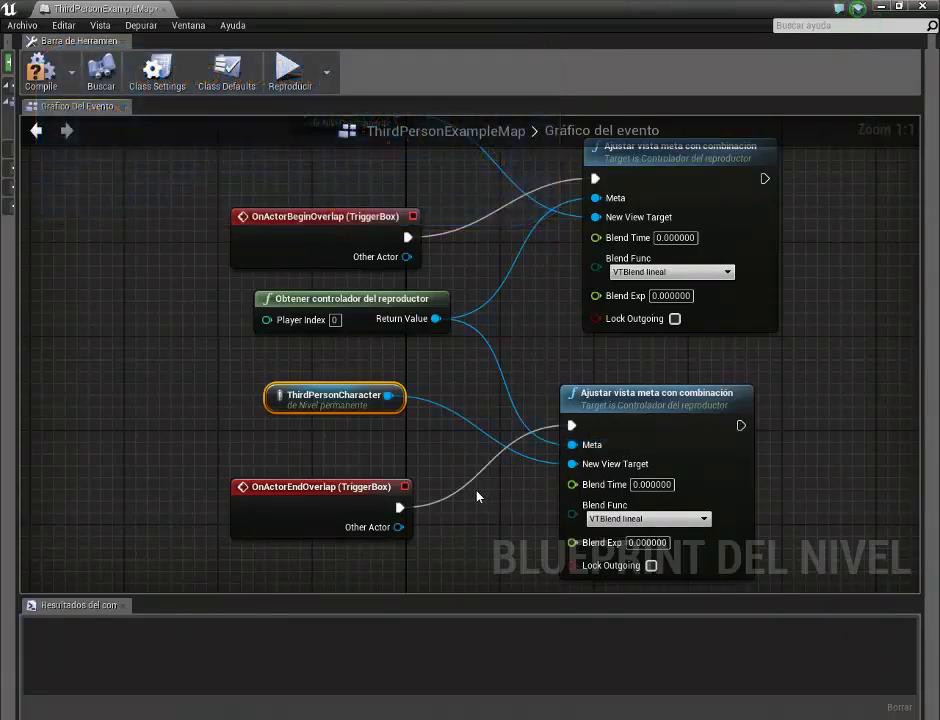
{"action": "right_click_drag", "start_coordinate": [477, 496], "coordinate": [430, 436]}
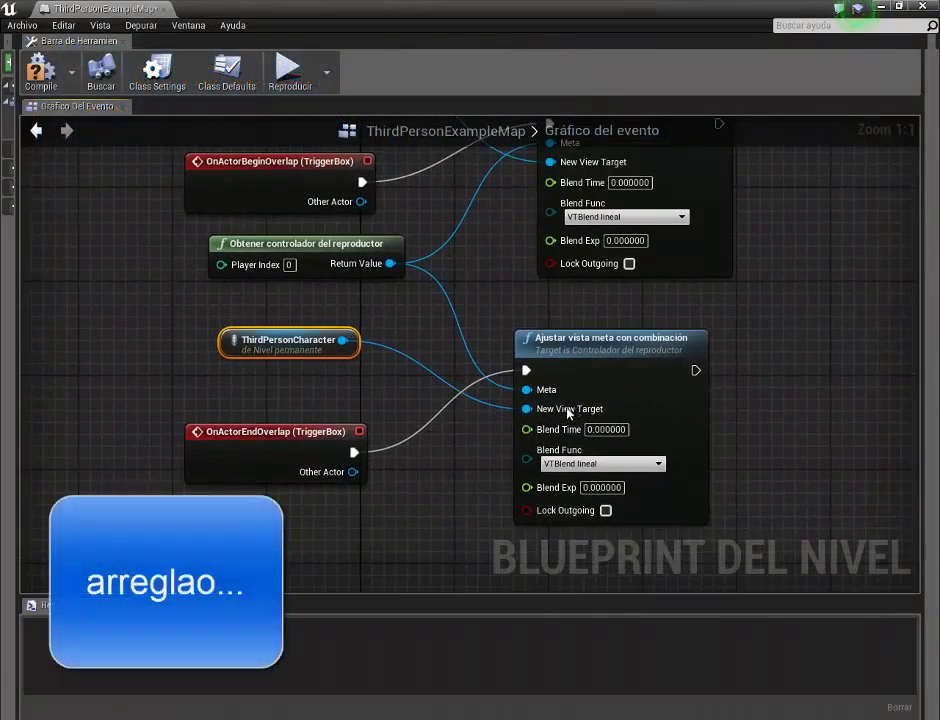
Compile the level blueprint, close its window and widen the level viewport
{"action": "left_click", "coordinate": [40, 68]}
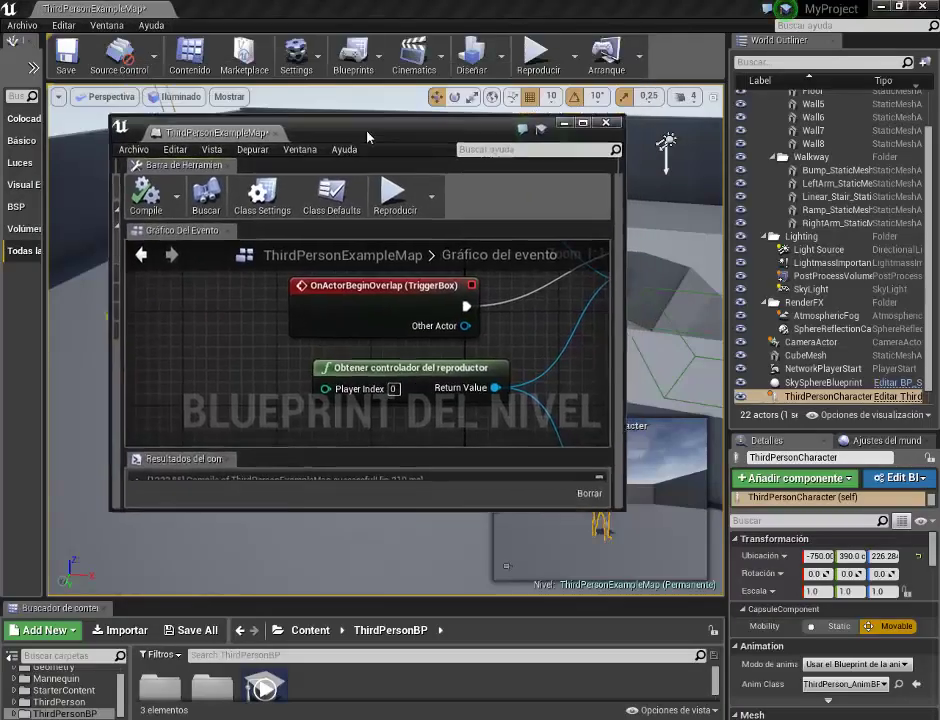
{"action": "left_click_drag", "start_coordinate": [532, 124], "coordinate": [520, 216]}
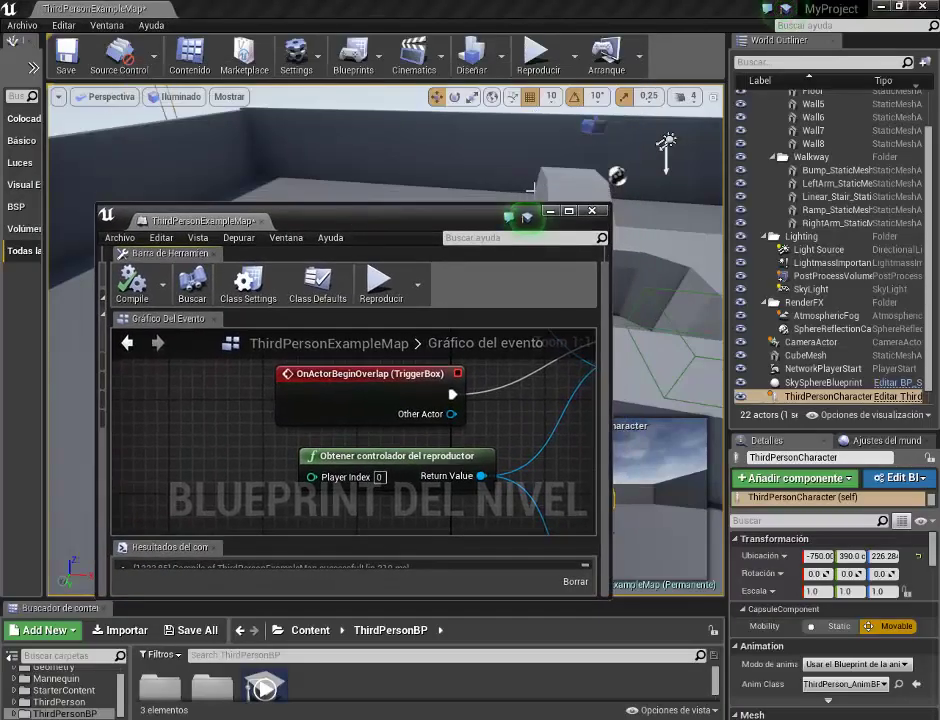
{"action": "left_click", "coordinate": [594, 212]}
{"action": "left_click_drag", "start_coordinate": [732, 233], "coordinate": [897, 233]}
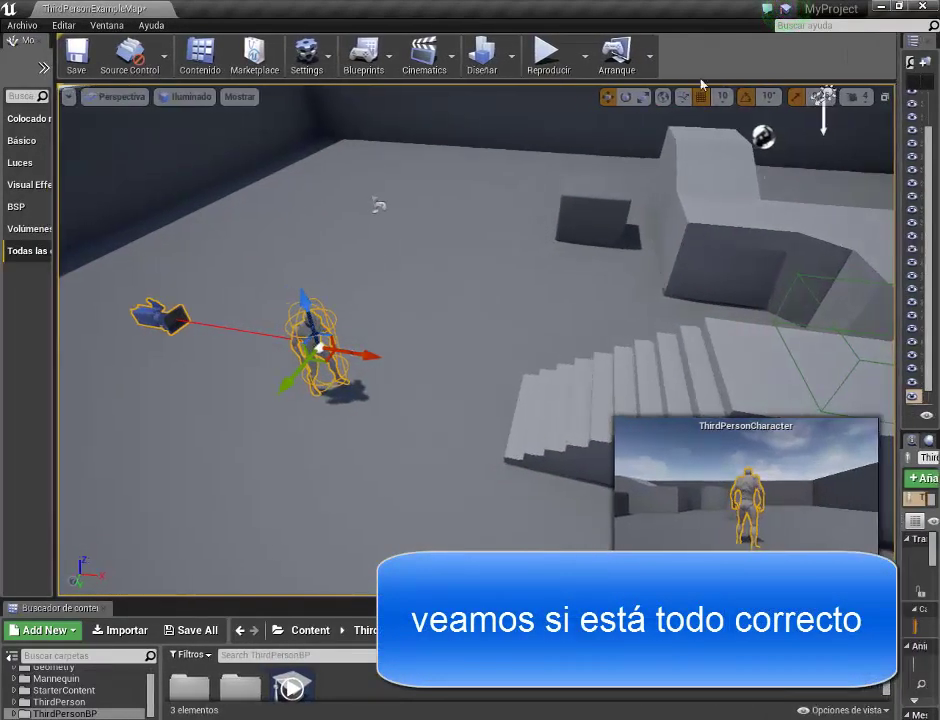
Play the level, walk the character into and out of the TriggerBox, then stop with Esc
{"action": "left_click", "coordinate": [545, 60]}
{"action": "key", "text": "w"}
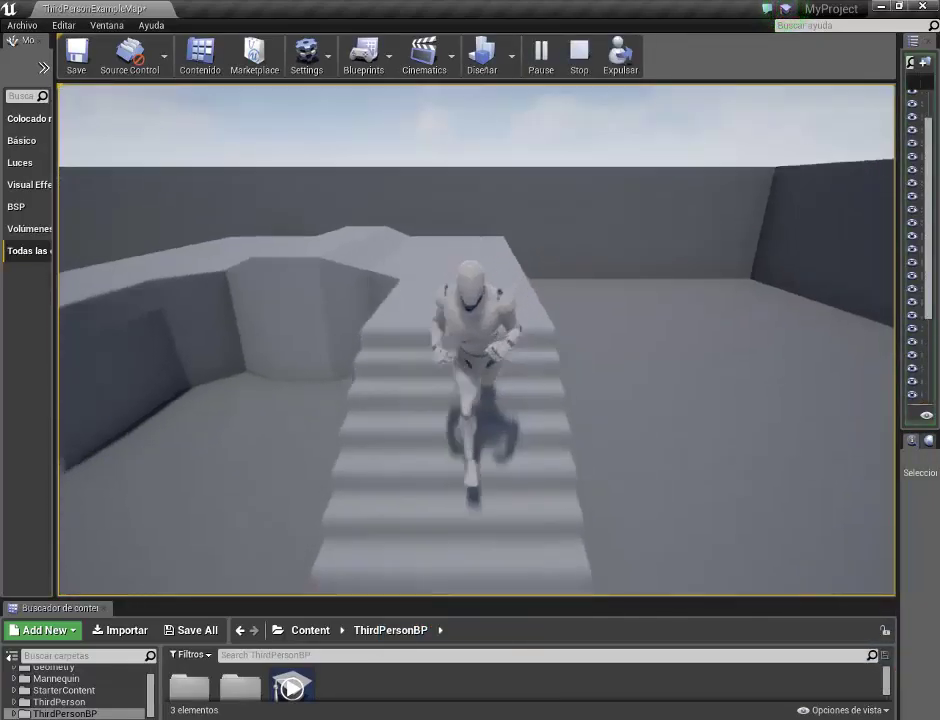
{"action": "key", "text": "s"}
{"action": "key", "text": "w"}
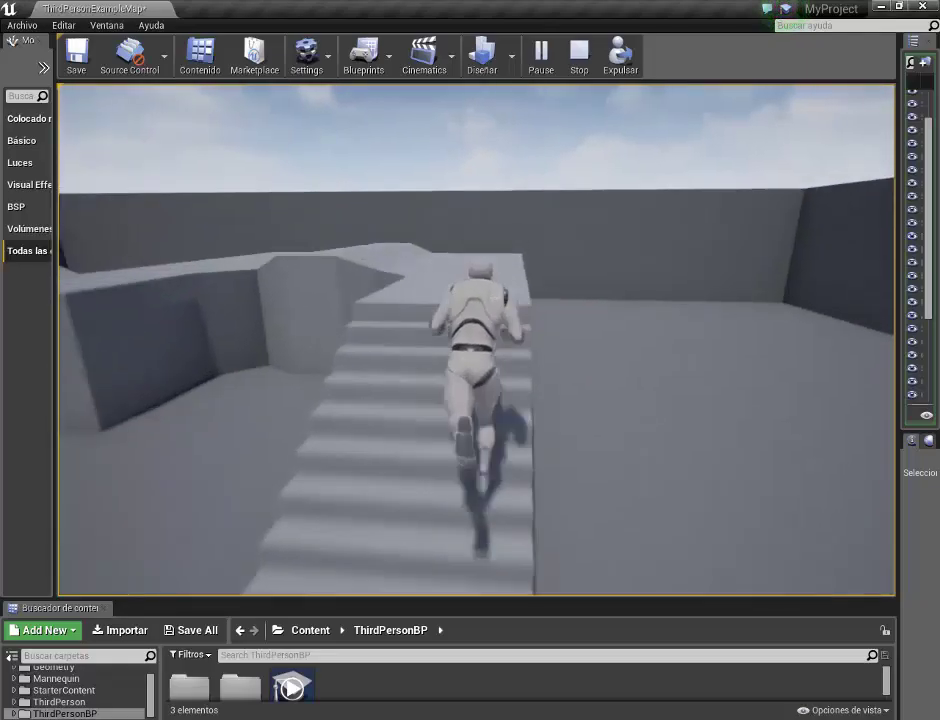
{"action": "key", "text": "w"}
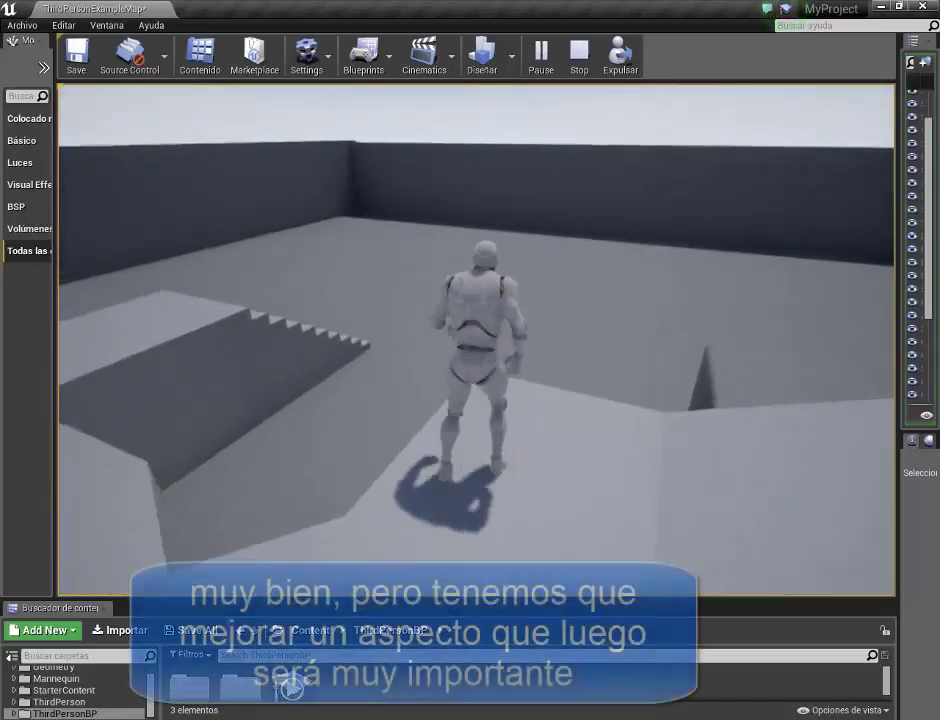
{"action": "key", "text": "w"}
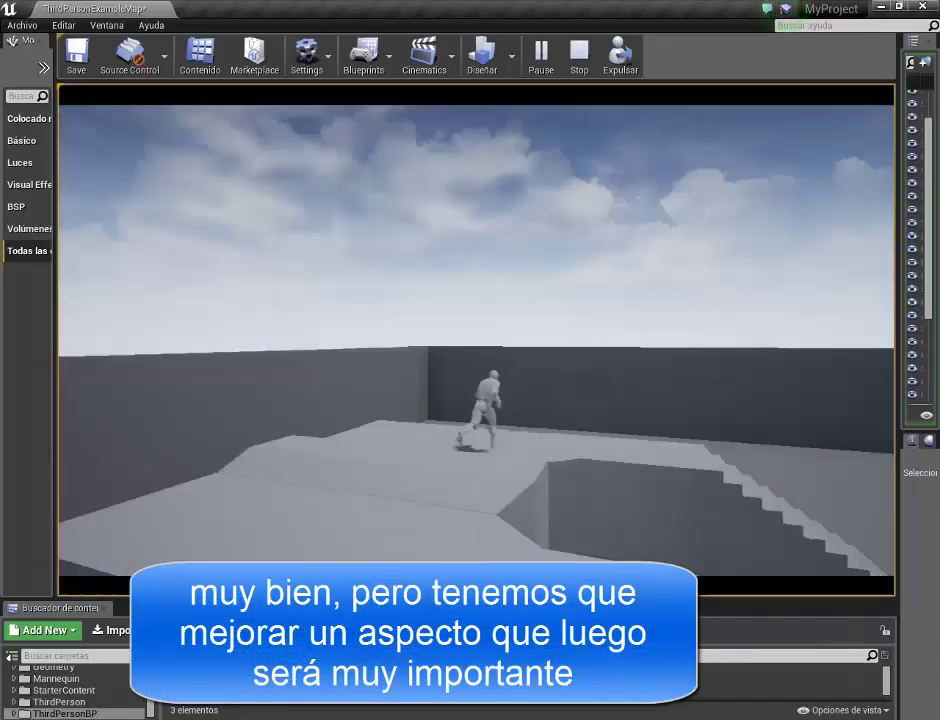
{"action": "key", "text": "w"}
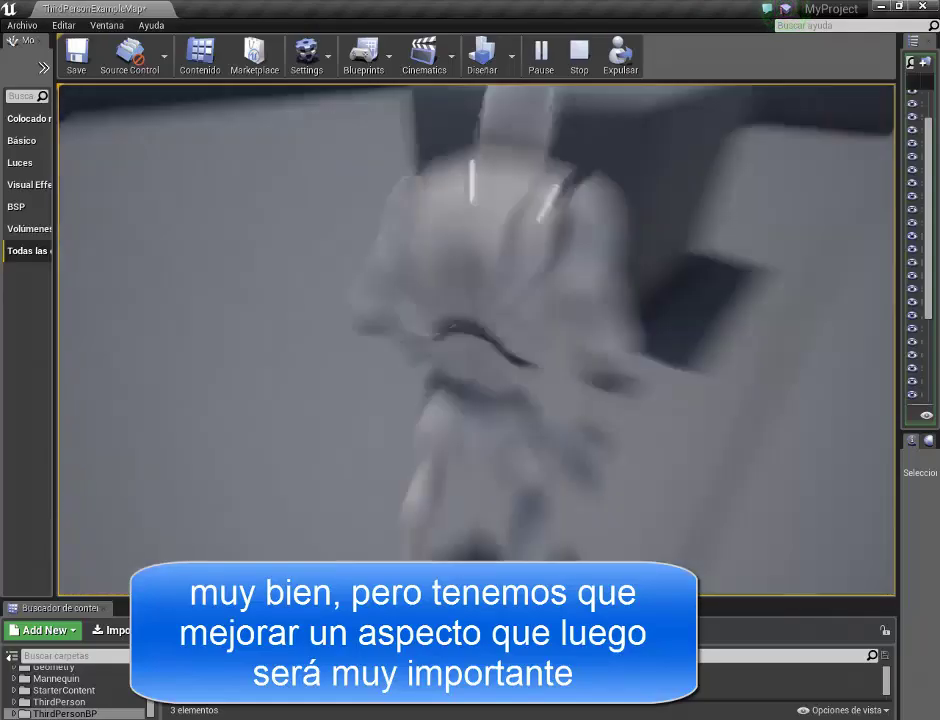
{"action": "key", "text": "w"}
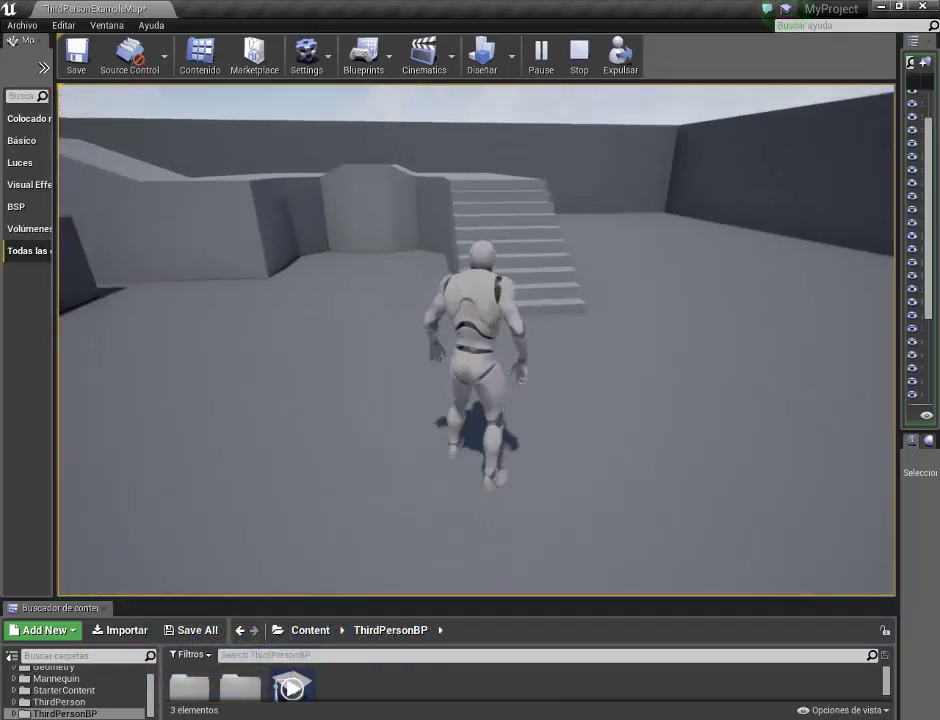
{"action": "key", "text": "Escape"}
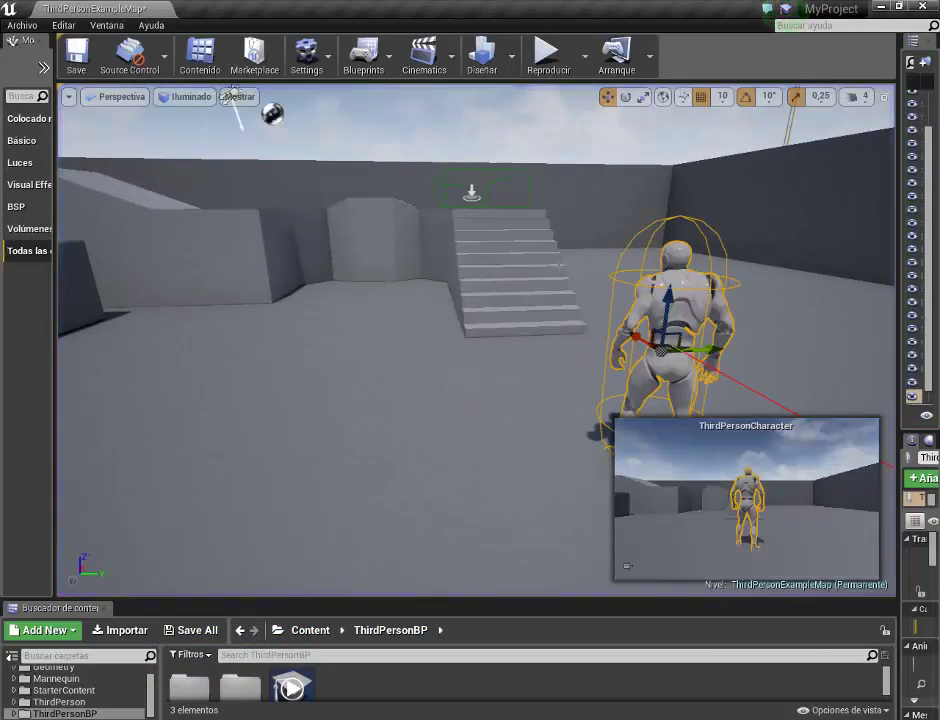
Reopen the level blueprint via Blueprints > Open Level Blueprint and maximize its window
{"action": "mouse_move", "coordinate": [475, 340]}
{"action": "right_mouse_down"}
{"action": "mouse_move", "coordinate": [470, 300]}
{"action": "mouse_move", "coordinate": [430, 380]}
{"action": "mouse_move", "coordinate": [485, 355]}
{"action": "right_mouse_up"}
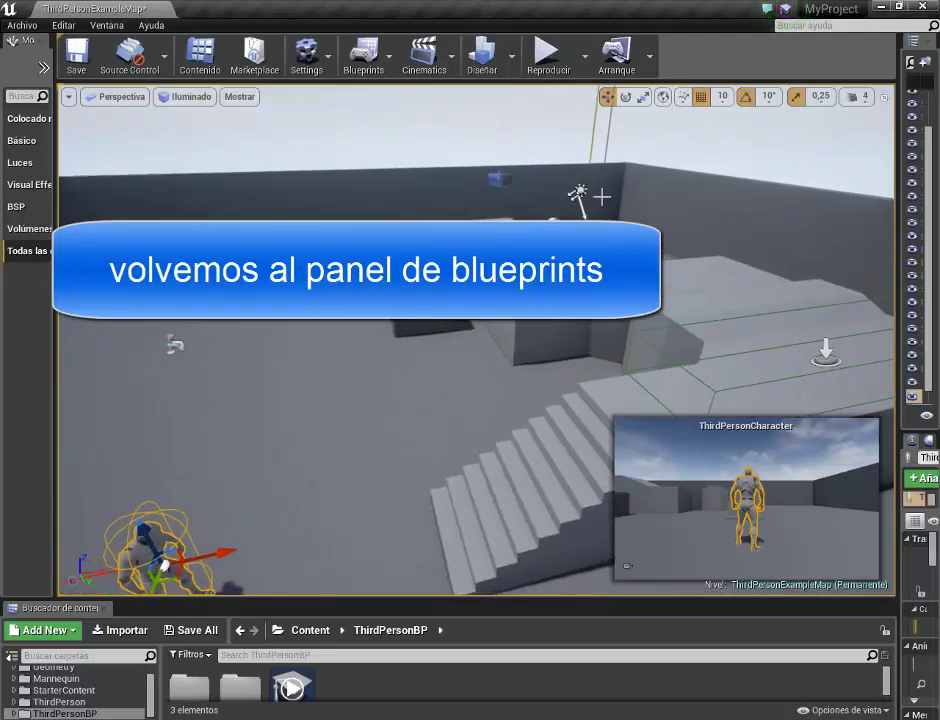
{"action": "left_click", "coordinate": [378, 59]}
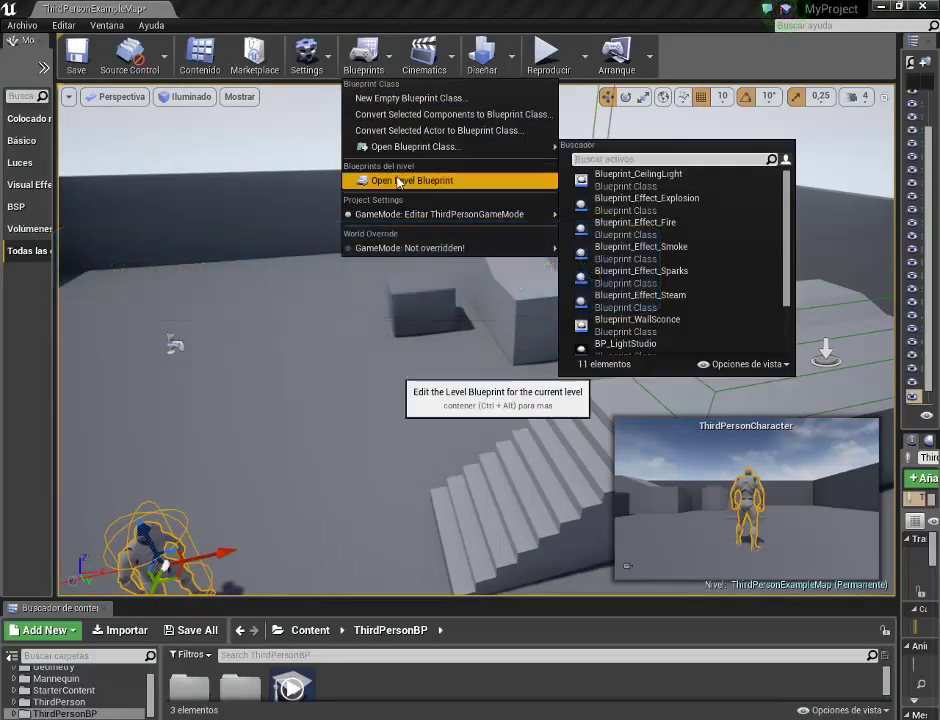
{"action": "left_click", "coordinate": [398, 181]}
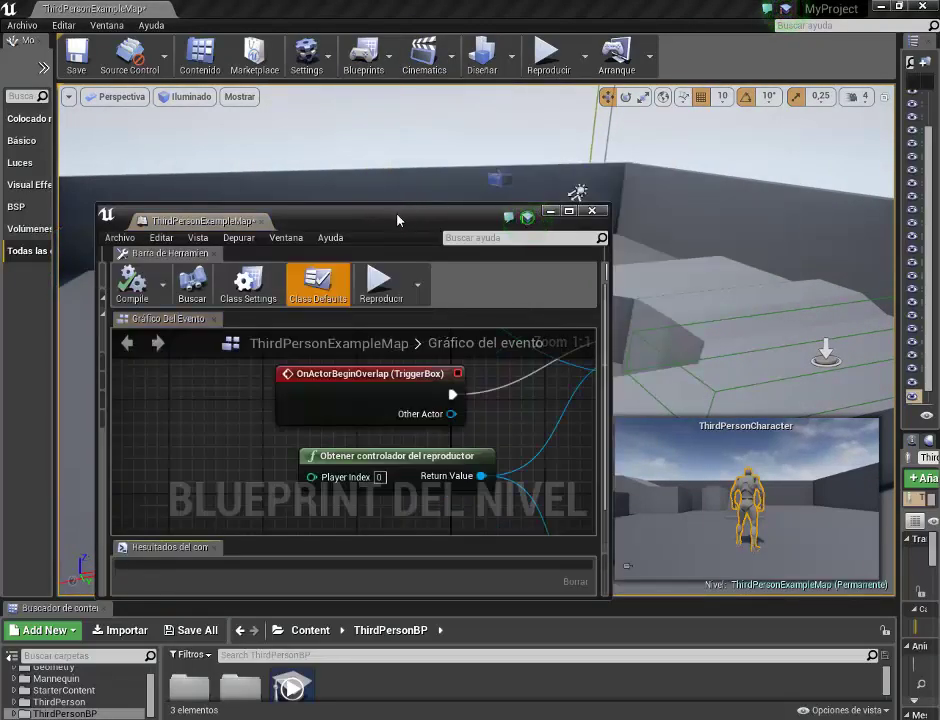
{"action": "left_click_drag", "start_coordinate": [397, 219], "coordinate": [430, 2]}
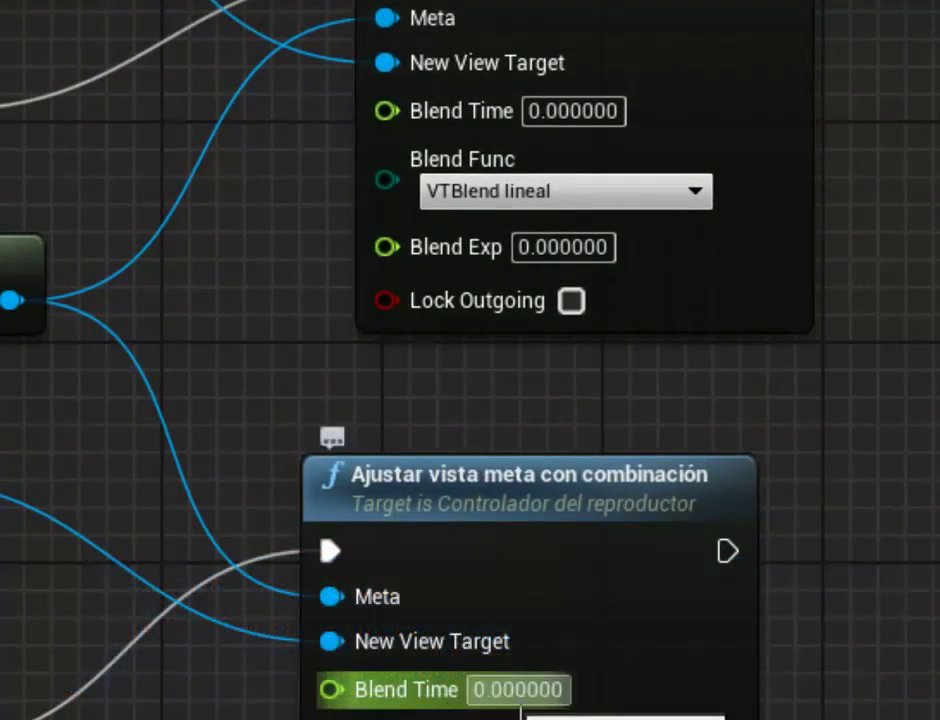
Enter a Blend Time of 2 on the upper and lower Ajustar vista meta con combinación nodes
{"action": "left_click", "coordinate": [630, 131]}
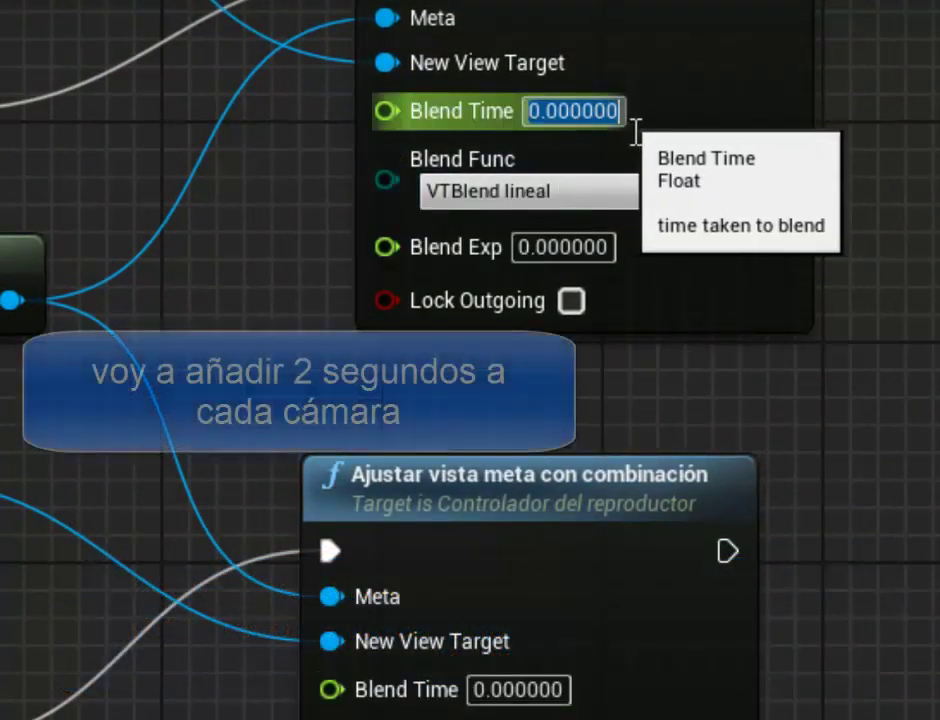
{"action": "type", "text": "2"}
{"action": "key", "text": "Return"}
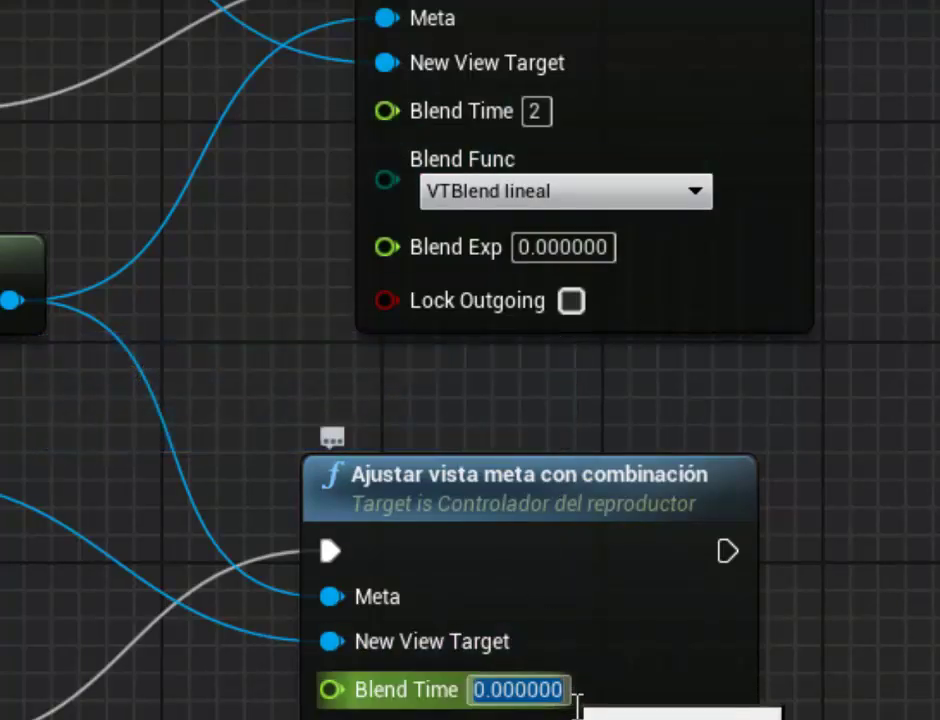
{"action": "type", "text": "2"}
{"action": "key", "text": "Return"}
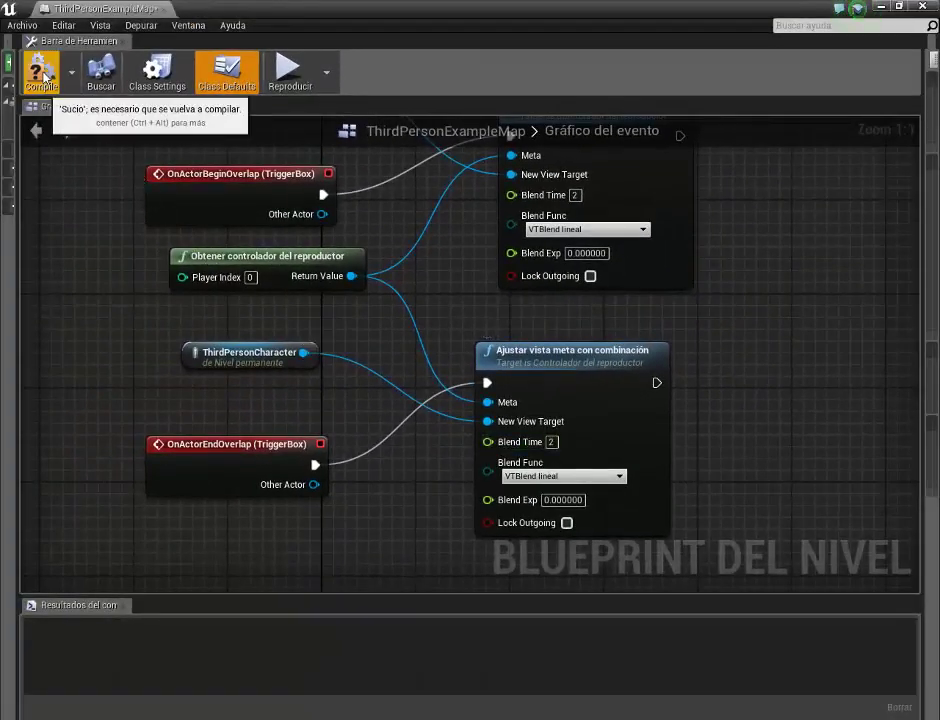
Close the level blueprint window and frame the character and stairs in a taller viewport
{"action": "left_click_drag", "start_coordinate": [407, 37], "coordinate": [309, 170]}
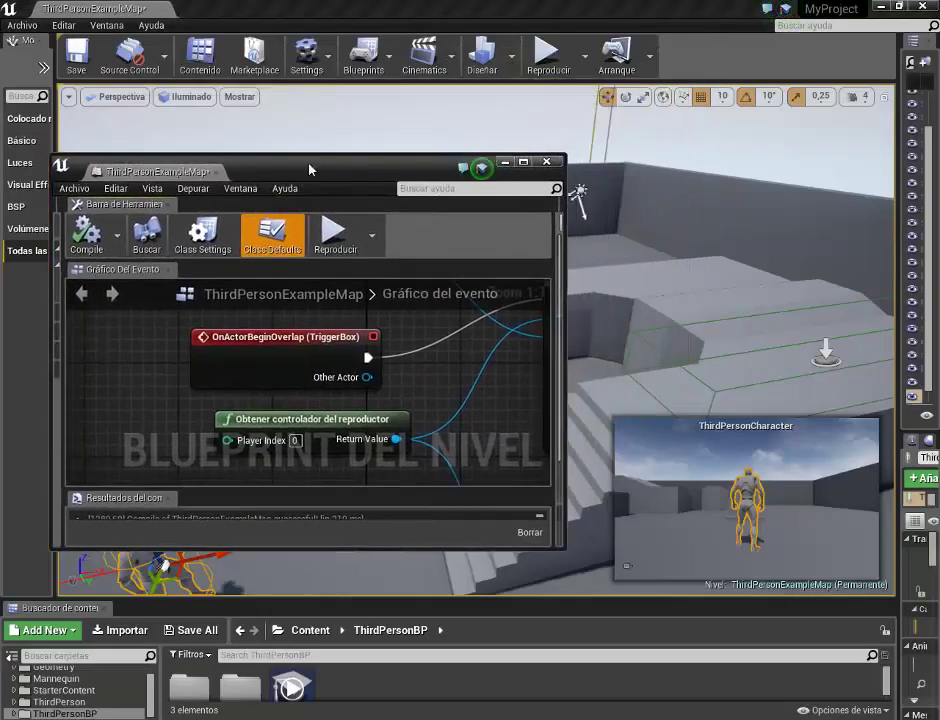
{"action": "left_click", "coordinate": [548, 162]}
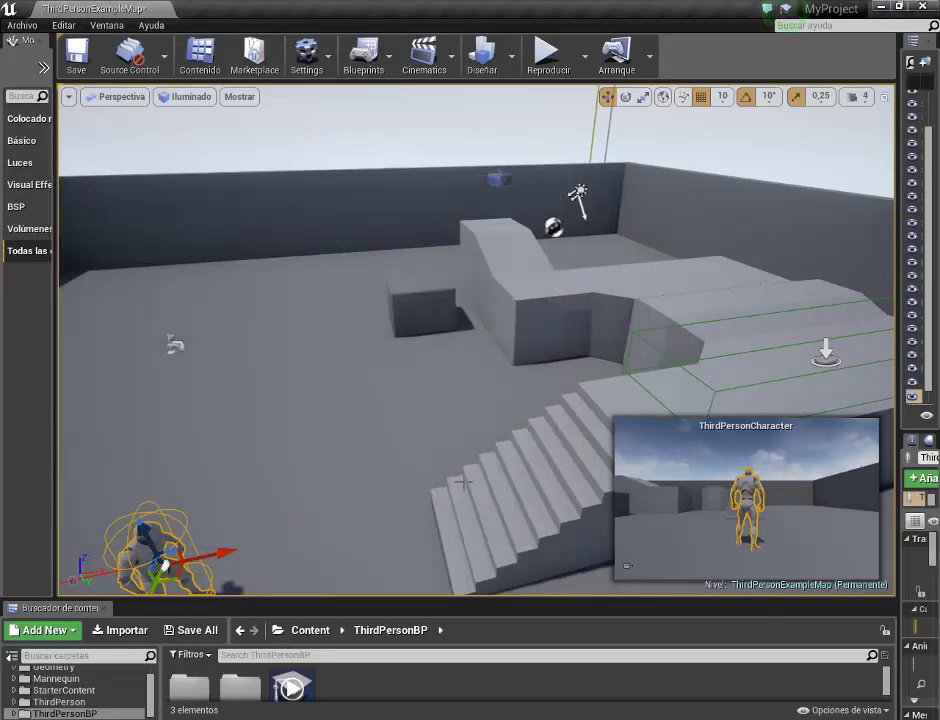
{"action": "left_click_drag", "start_coordinate": [437, 630], "coordinate": [437, 632]}
{"action": "right_click_drag", "start_coordinate": [345, 335], "coordinate": [345, 335]}
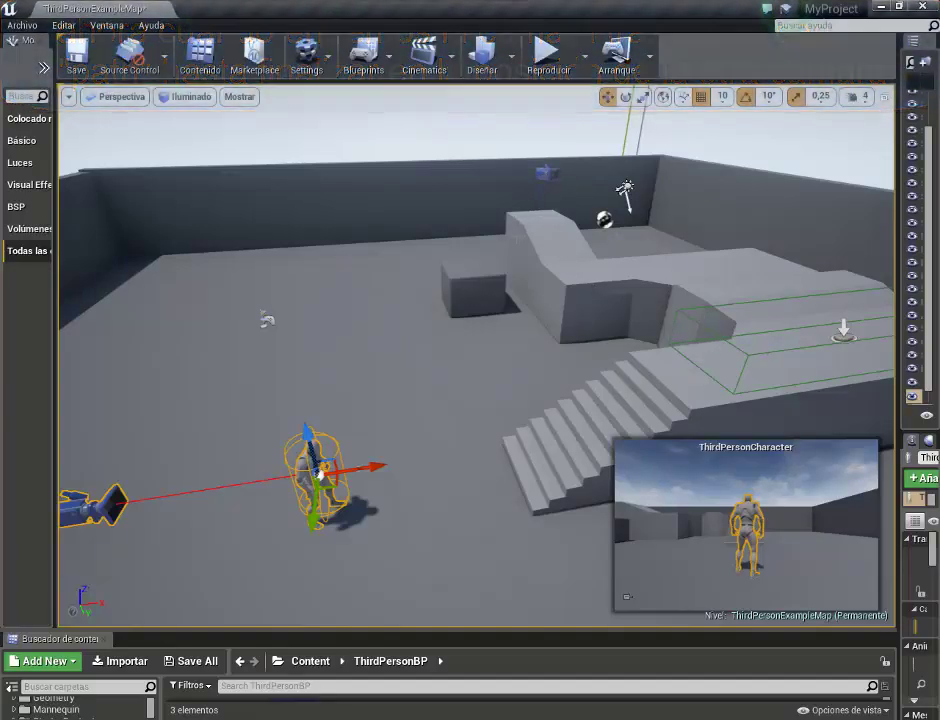
Play-test the 2-second camera blend by running through the trigger, then stop with Esc
{"action": "left_click", "coordinate": [549, 58]}
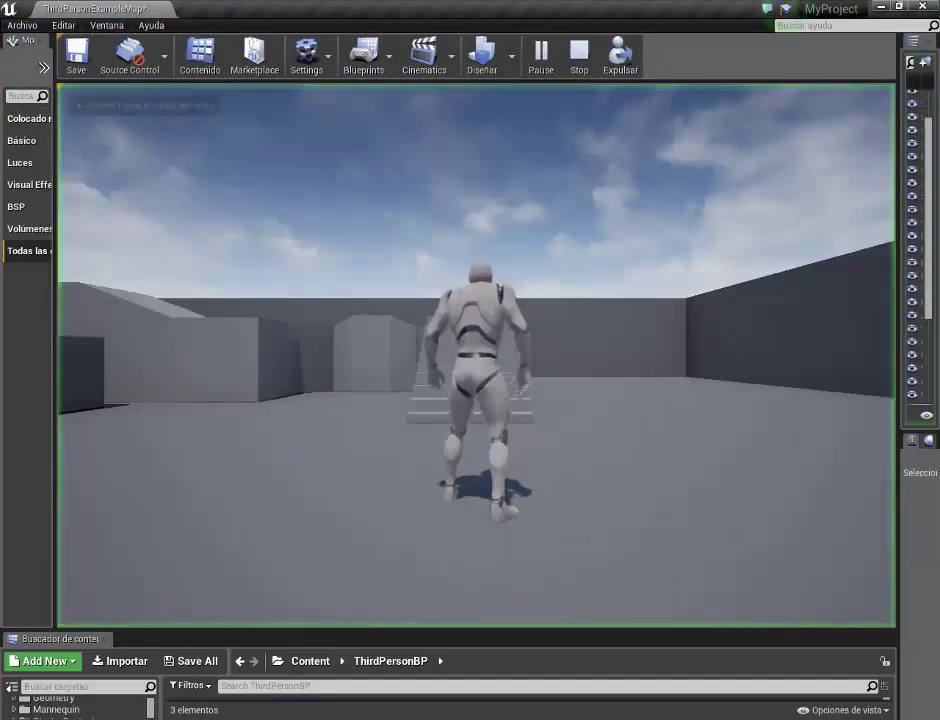
{"action": "key", "text": "w"}
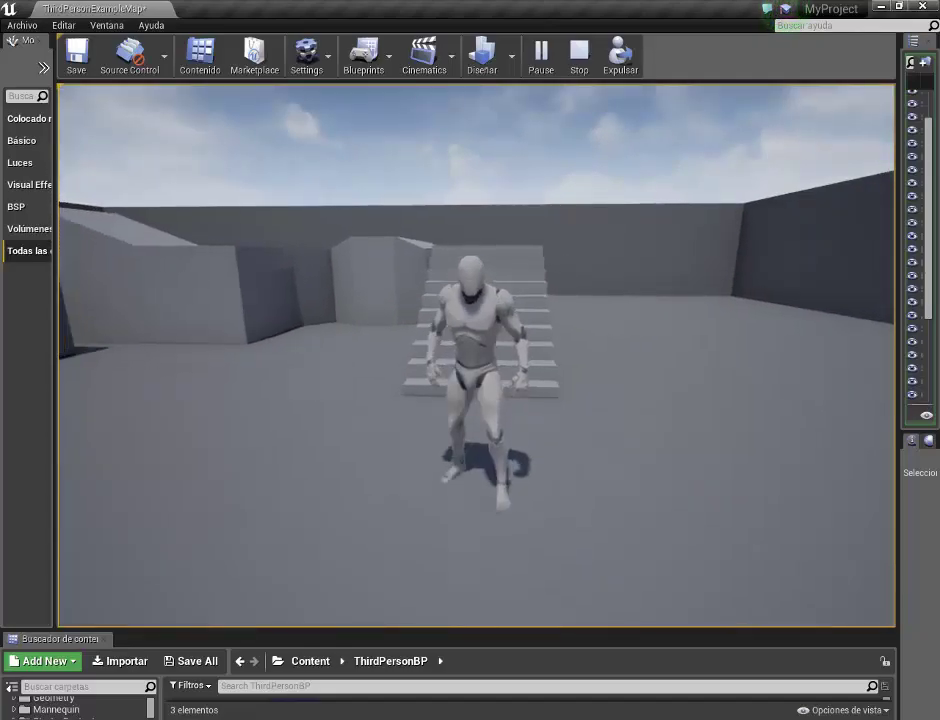
{"action": "key", "text": "w"}
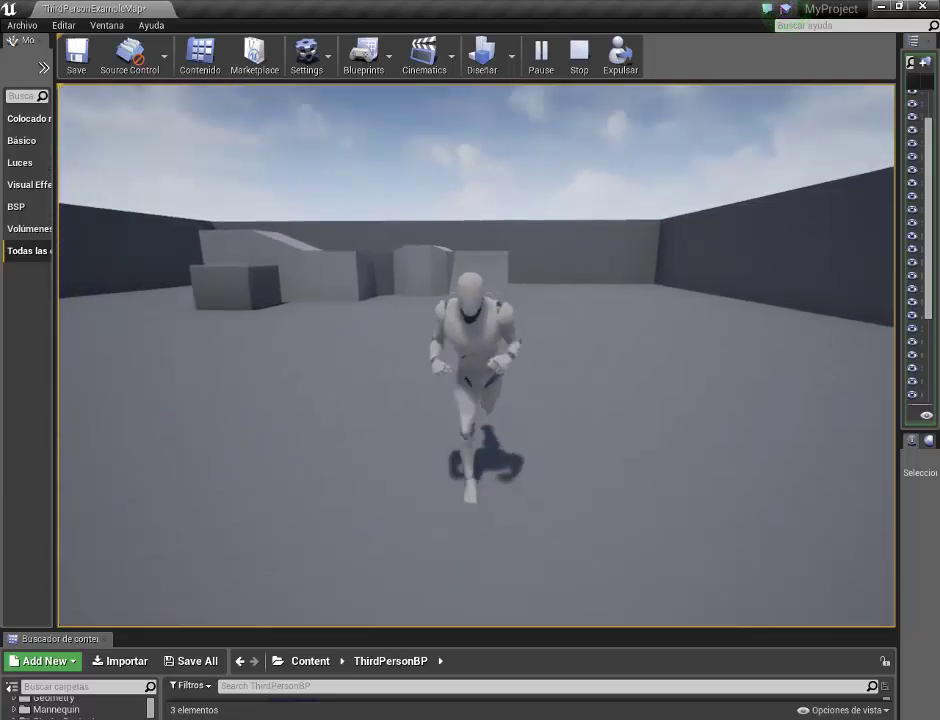
{"action": "key", "text": "w"}
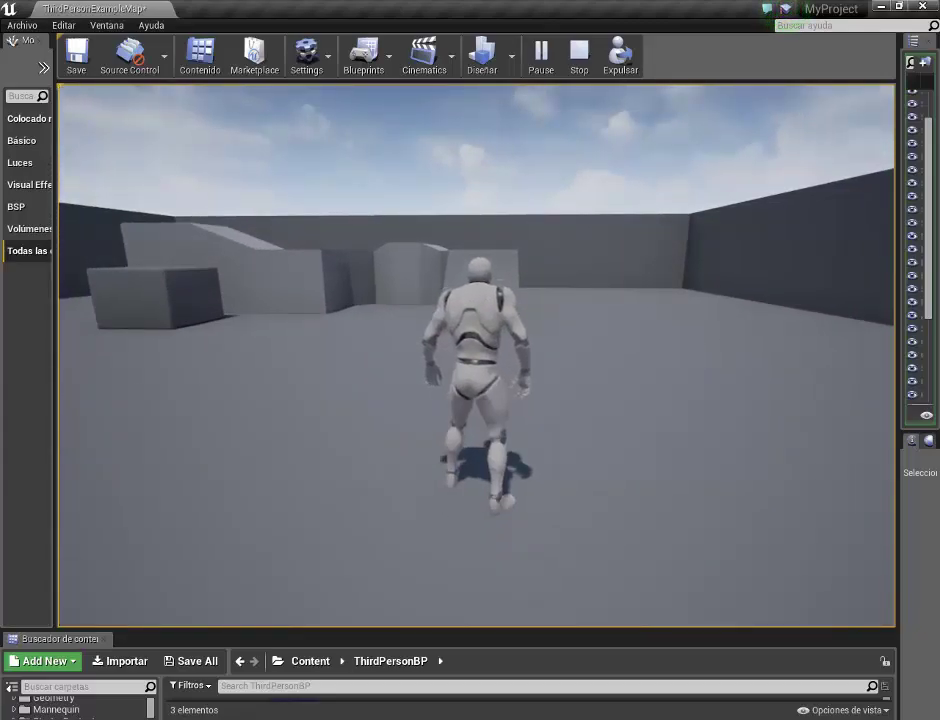
{"action": "key", "text": "Escape"}
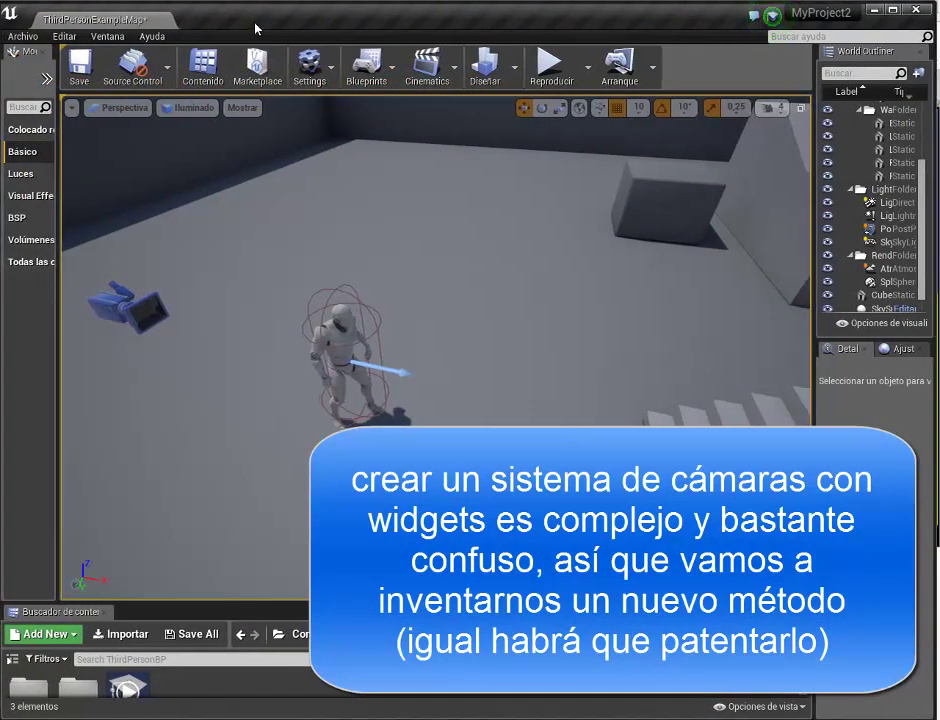
Start a new level from the Default template, saving ThirdPersonExampleMap first
{"action": "left_click", "coordinate": [18, 37]}
{"action": "left_click", "coordinate": [31, 64]}
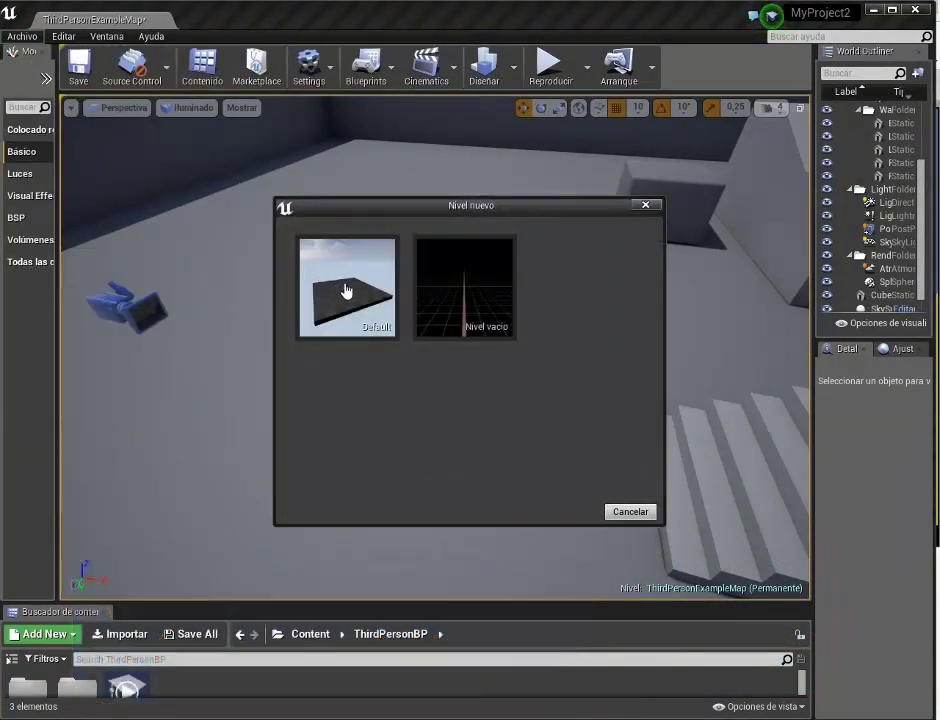
{"action": "left_click", "coordinate": [341, 289]}
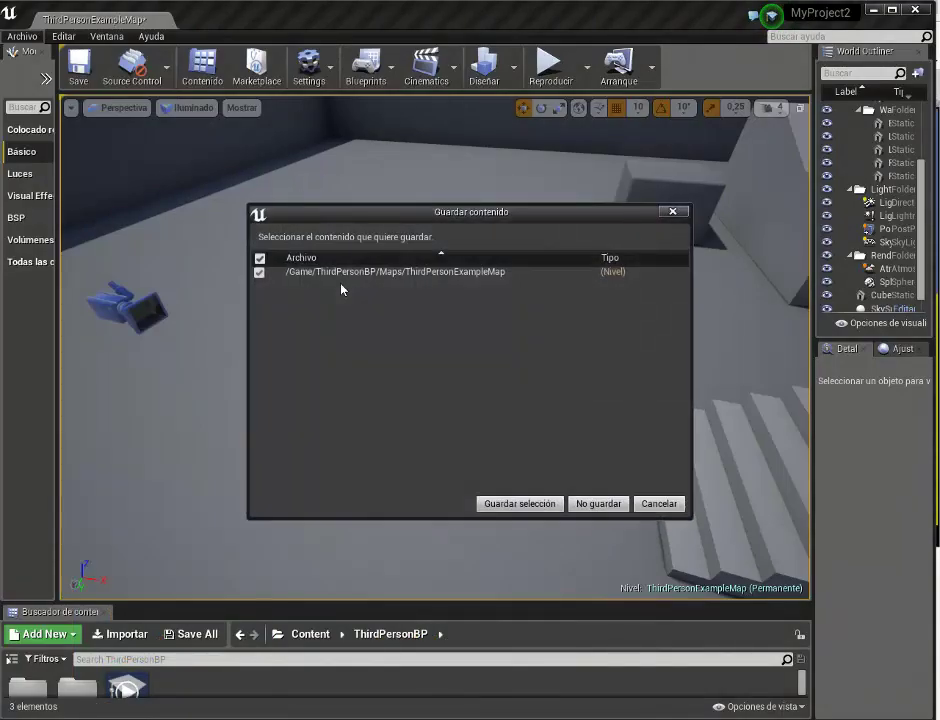
{"action": "left_click", "coordinate": [507, 504]}
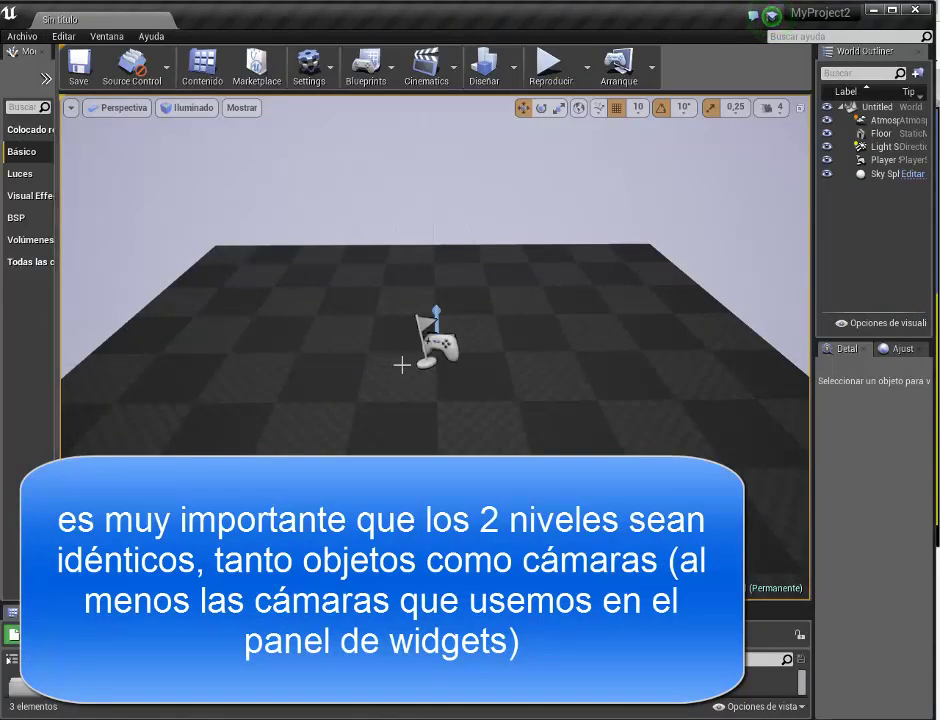
Delete the Player Start and drag a Cube from the Básico actors into the level
{"action": "left_click", "coordinate": [442, 354]}
{"action": "key", "text": "Delete"}
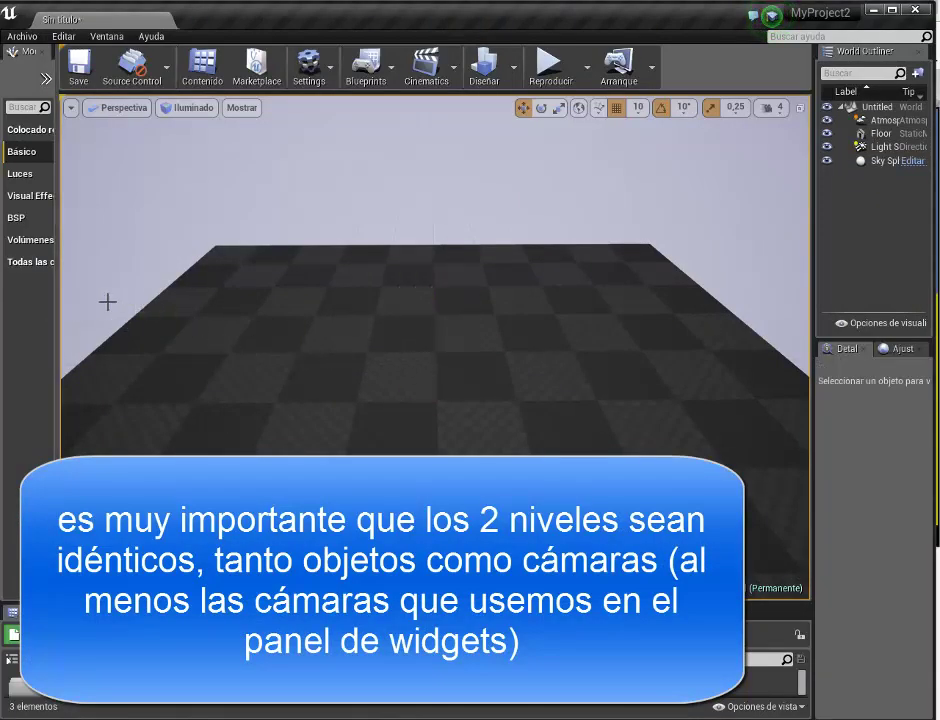
{"action": "left_click_drag", "start_coordinate": [63, 289], "coordinate": [541, 380]}
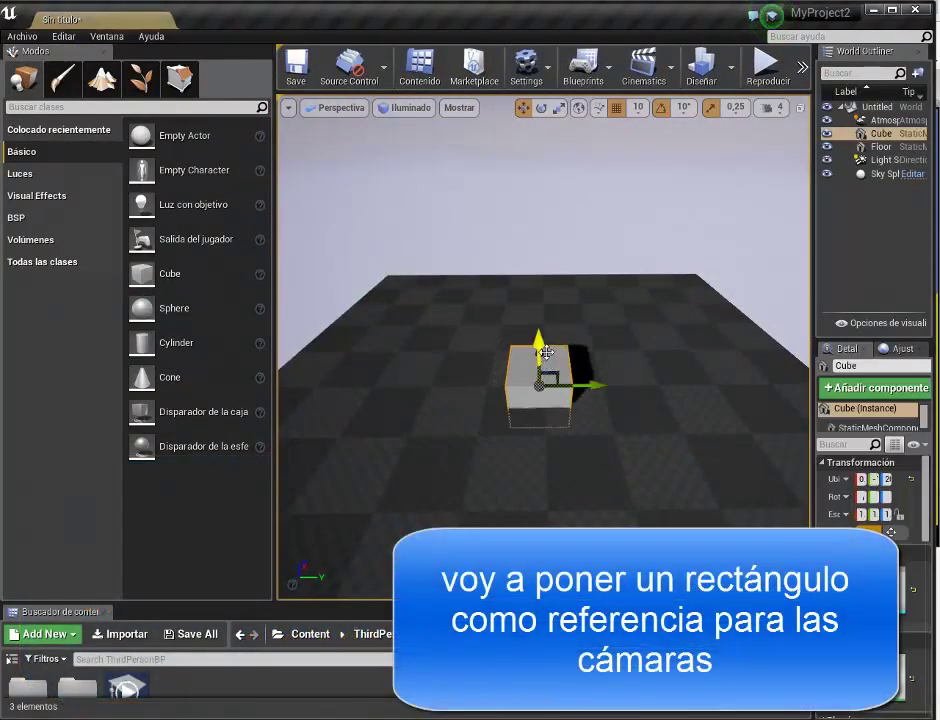
{"action": "left_click_drag", "start_coordinate": [537, 330], "coordinate": [539, 294]}
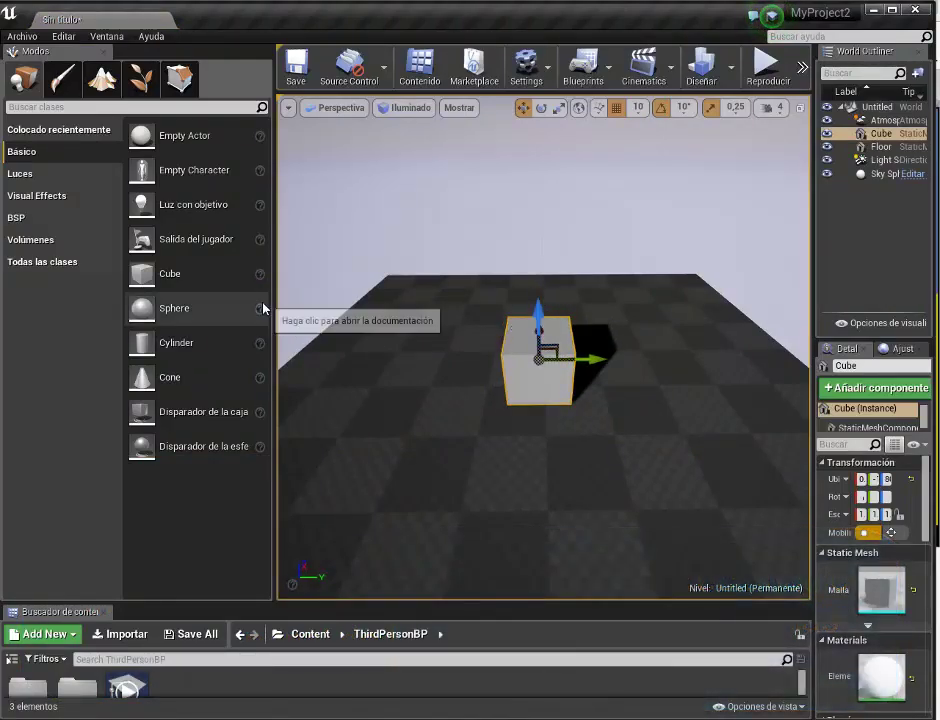
{"action": "left_click_drag", "start_coordinate": [277, 310], "coordinate": [78, 301]}
{"action": "scroll", "coordinate": [249, 347], "scroll_direction": "down", "scroll_amount": 10}
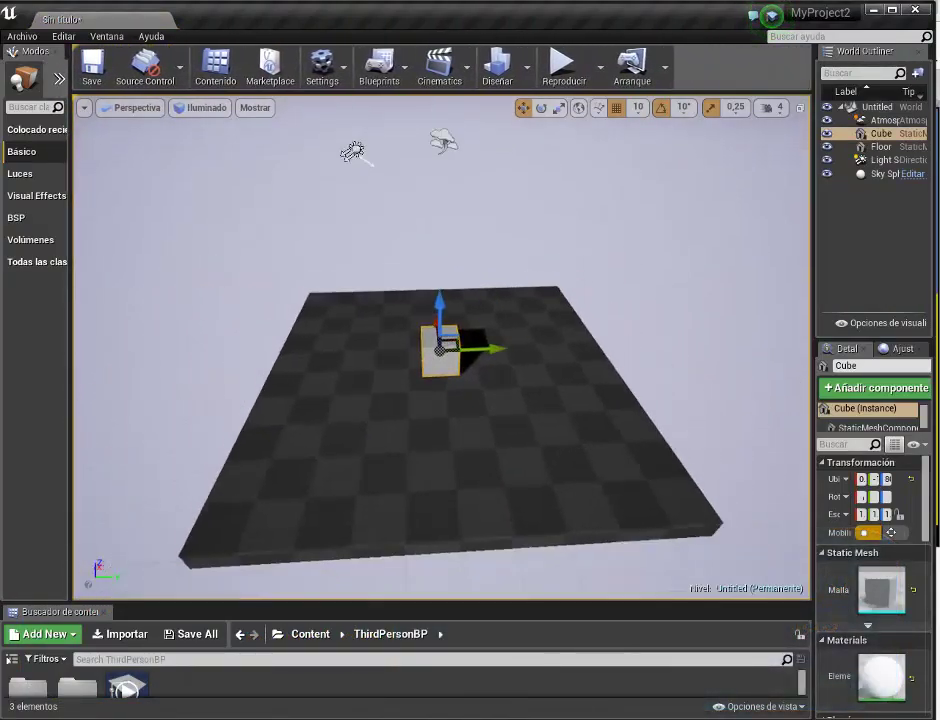
Stretch the cube 4 times taller on Z and lift it so it stands on the floor
{"action": "left_click", "coordinate": [559, 108]}
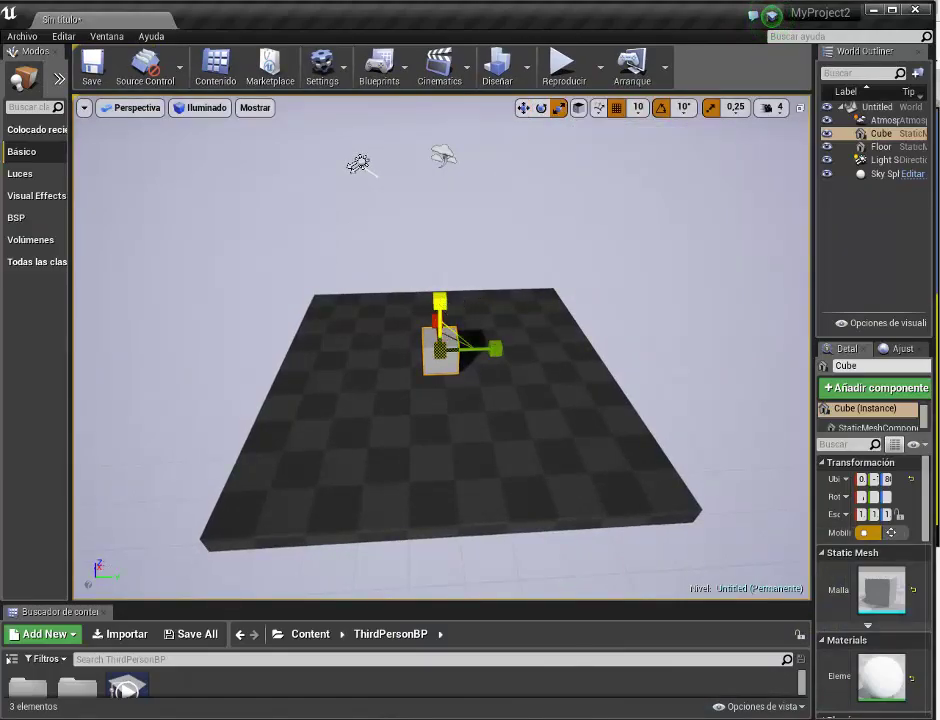
{"action": "left_click_drag", "start_coordinate": [441, 299], "coordinate": [441, 262]}
{"action": "left_click", "coordinate": [524, 108]}
{"action": "left_click_drag", "start_coordinate": [438, 300], "coordinate": [437, 247]}
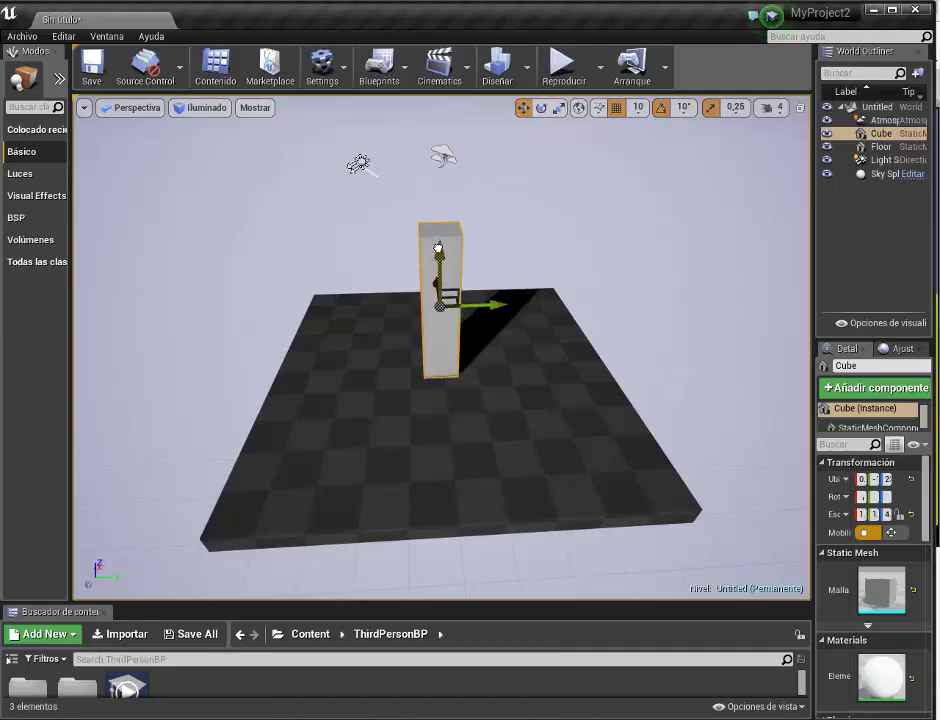
{"action": "right_click_drag", "start_coordinate": [437, 247], "coordinate": [470, 230]}
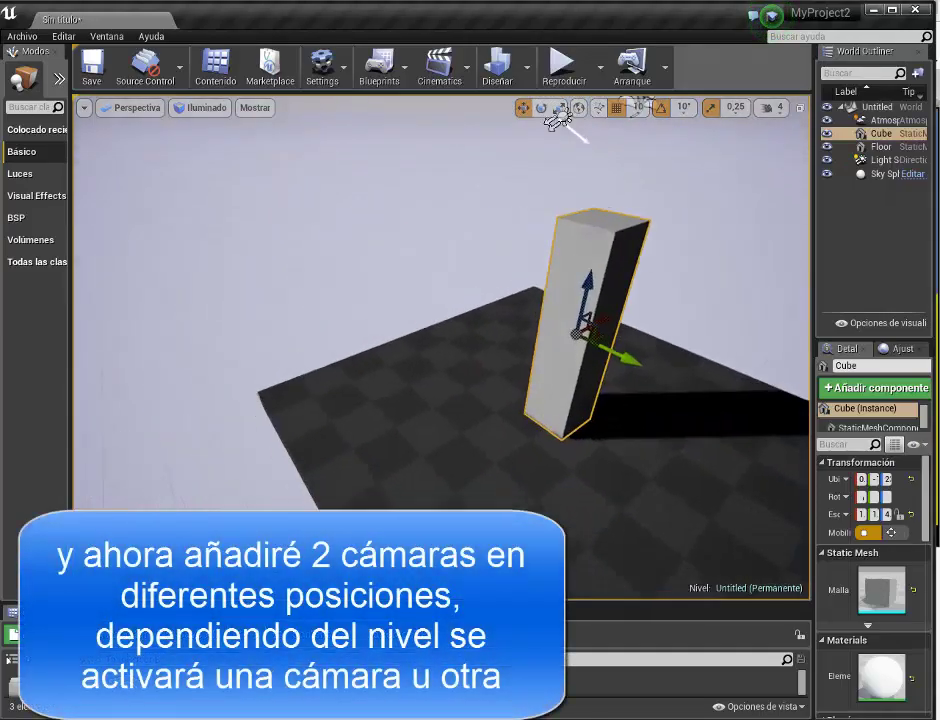
{"action": "scroll", "coordinate": [399, 350], "scroll_direction": "down", "scroll_amount": 3}
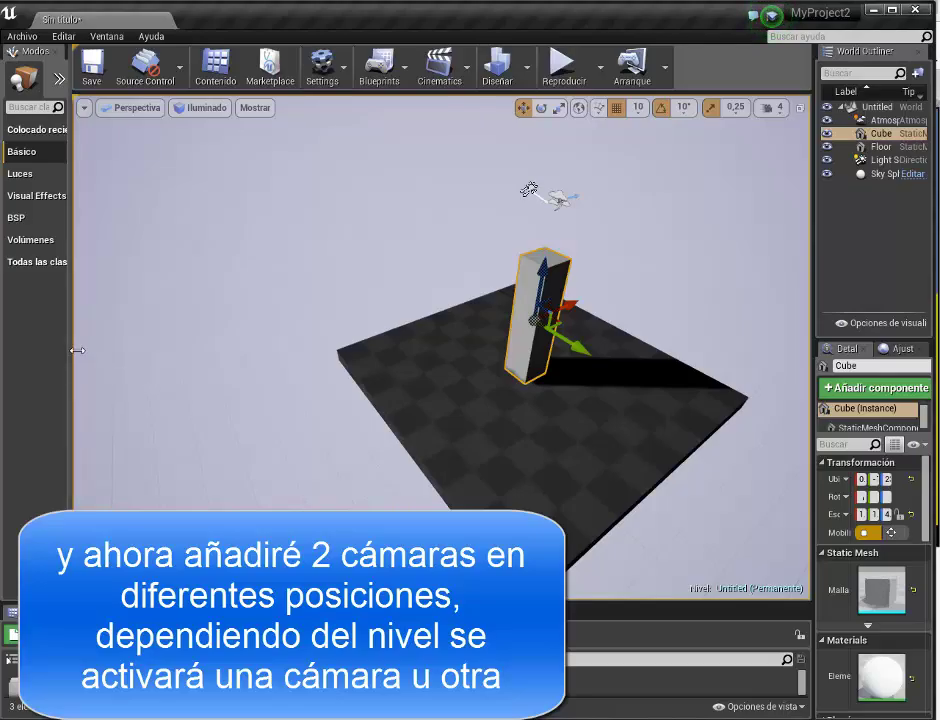
{"action": "left_click_drag", "start_coordinate": [77, 350], "coordinate": [293, 330]}
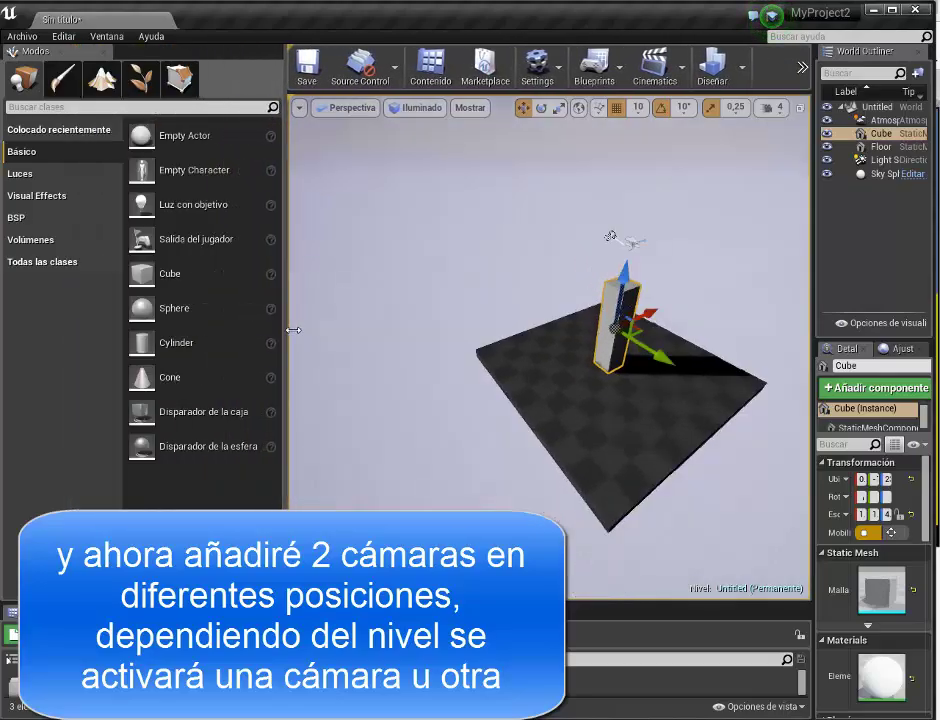
Place a Cámara actor, raise it beside the floor and tilt it down toward the pillar
{"action": "left_click", "coordinate": [22, 263]}
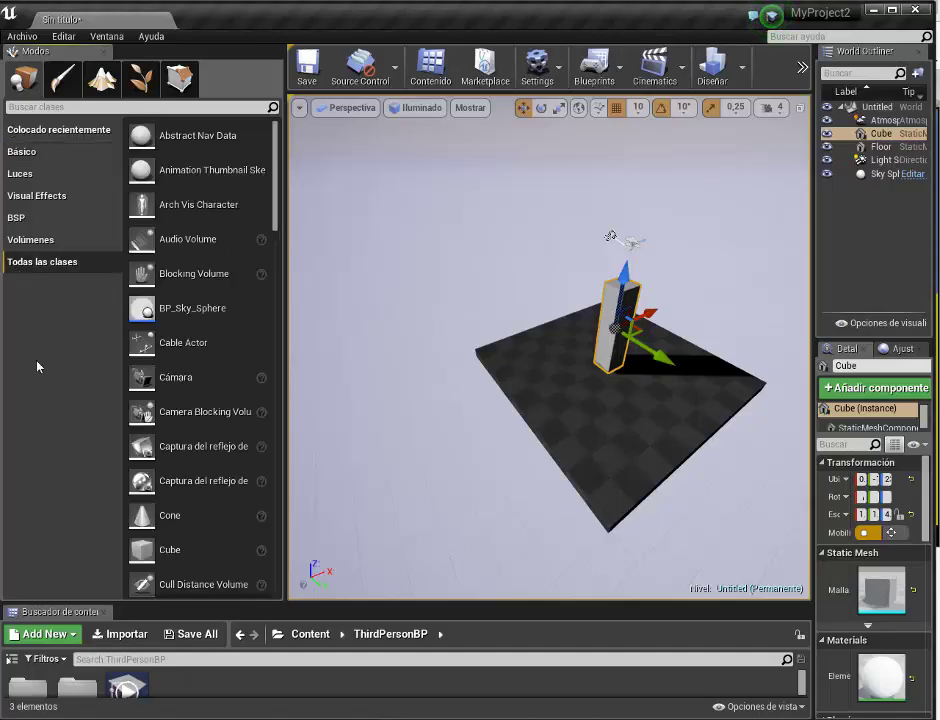
{"action": "left_click_drag", "start_coordinate": [161, 391], "coordinate": [450, 408]}
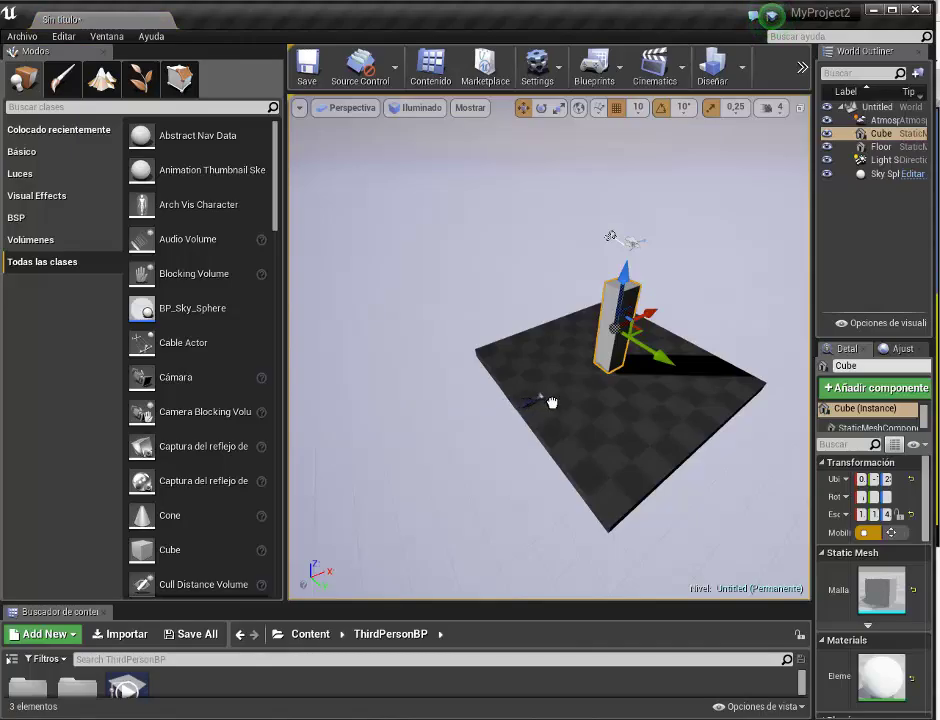
{"action": "left_click_drag", "start_coordinate": [552, 402], "coordinate": [545, 396]}
{"action": "left_click_drag", "start_coordinate": [541, 336], "coordinate": [548, 263]}
{"action": "left_click_drag", "start_coordinate": [596, 302], "coordinate": [518, 329]}
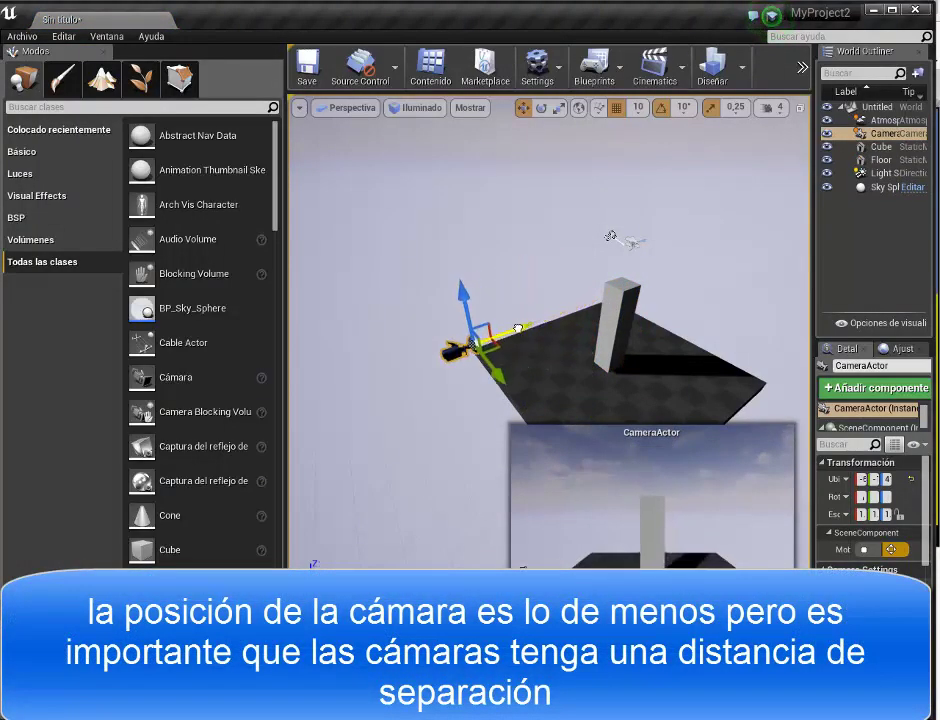
{"action": "left_click_drag", "start_coordinate": [455, 313], "coordinate": [382, 291]}
{"action": "left_click", "coordinate": [541, 107]}
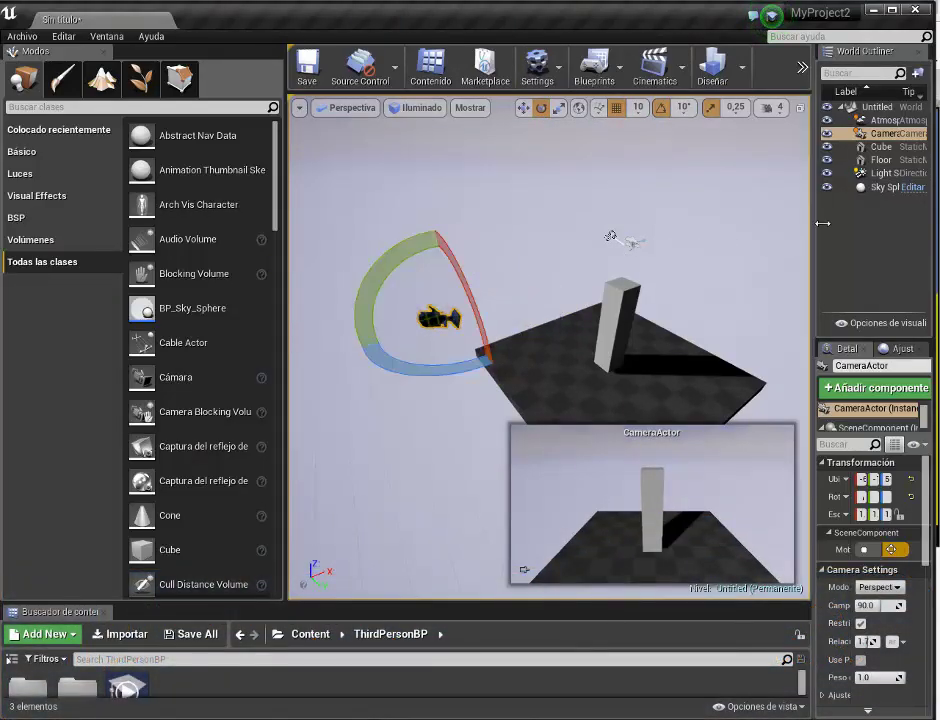
Rename the camera actor to cam1 in the World Outliner
{"action": "left_click_drag", "start_coordinate": [822, 223], "coordinate": [587, 225]}
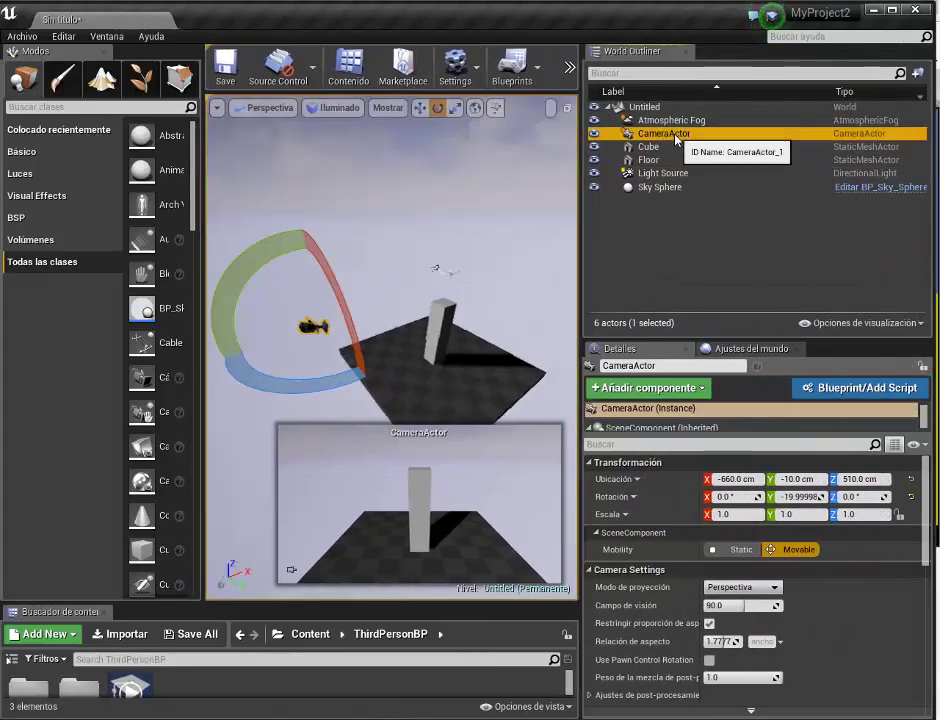
{"action": "left_click", "coordinate": [665, 134]}
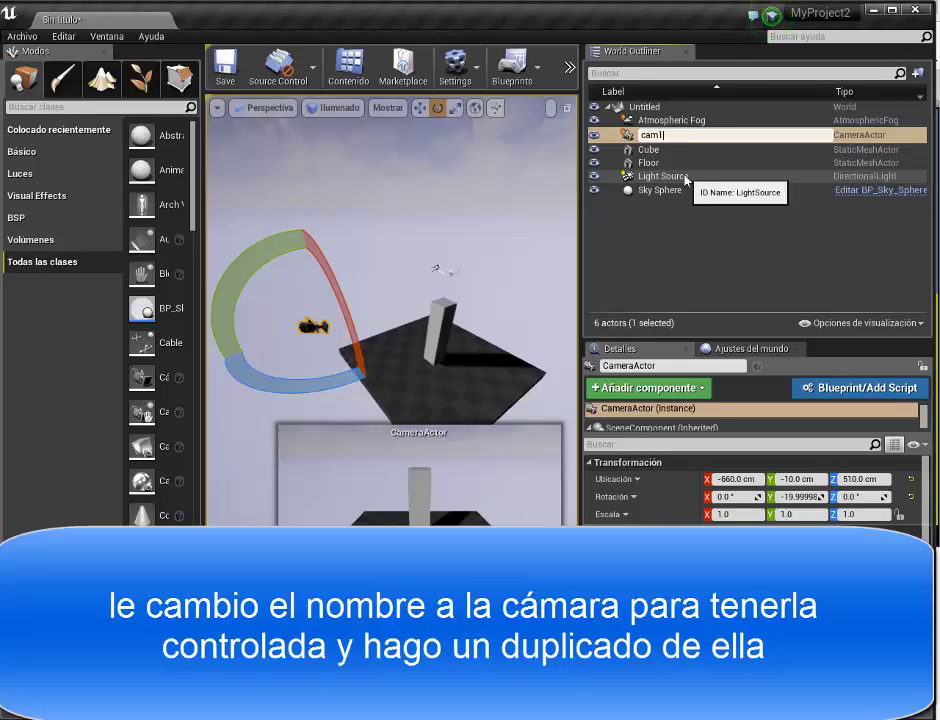
{"action": "key", "text": "Return"}
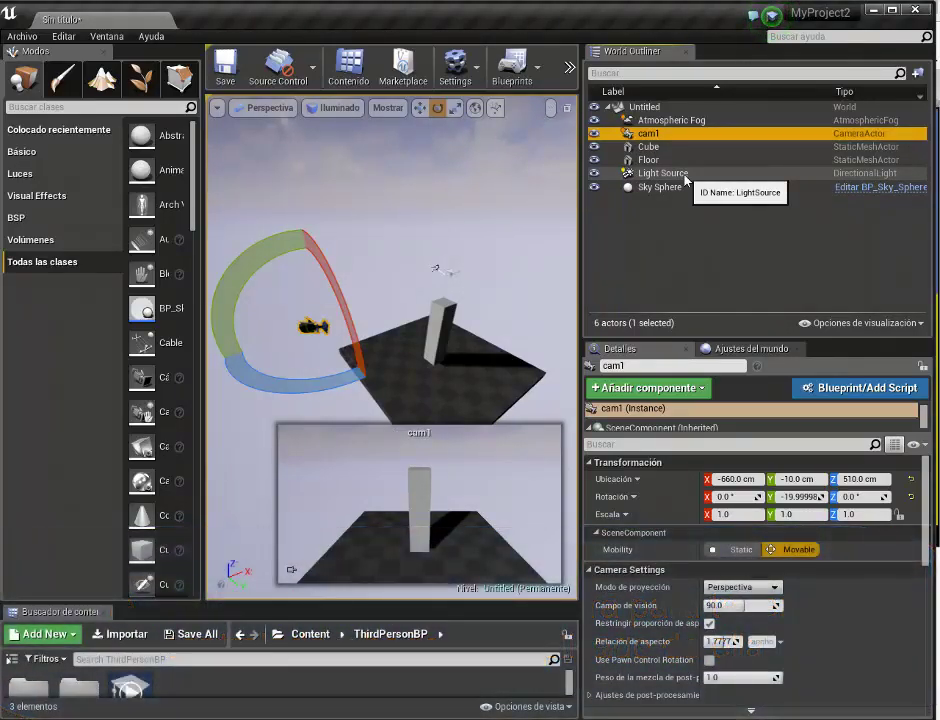
{"action": "left_click_drag", "start_coordinate": [588, 225], "coordinate": [730, 226]}
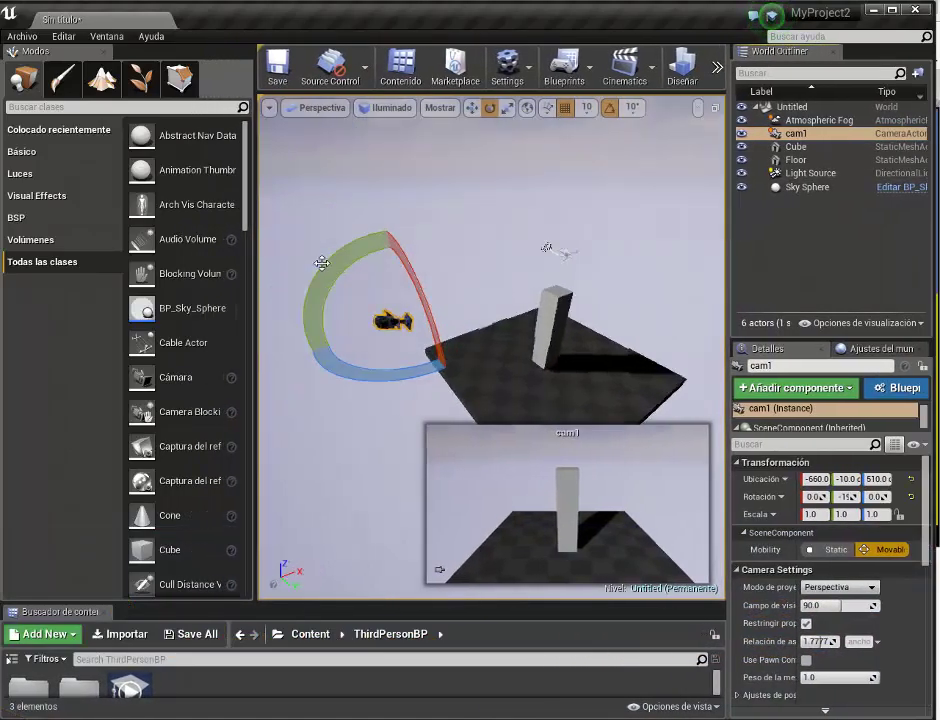
Duplicate cam1 via Editar > Duplicar to create cam2
{"action": "left_click_drag", "start_coordinate": [252, 260], "coordinate": [99, 256]}
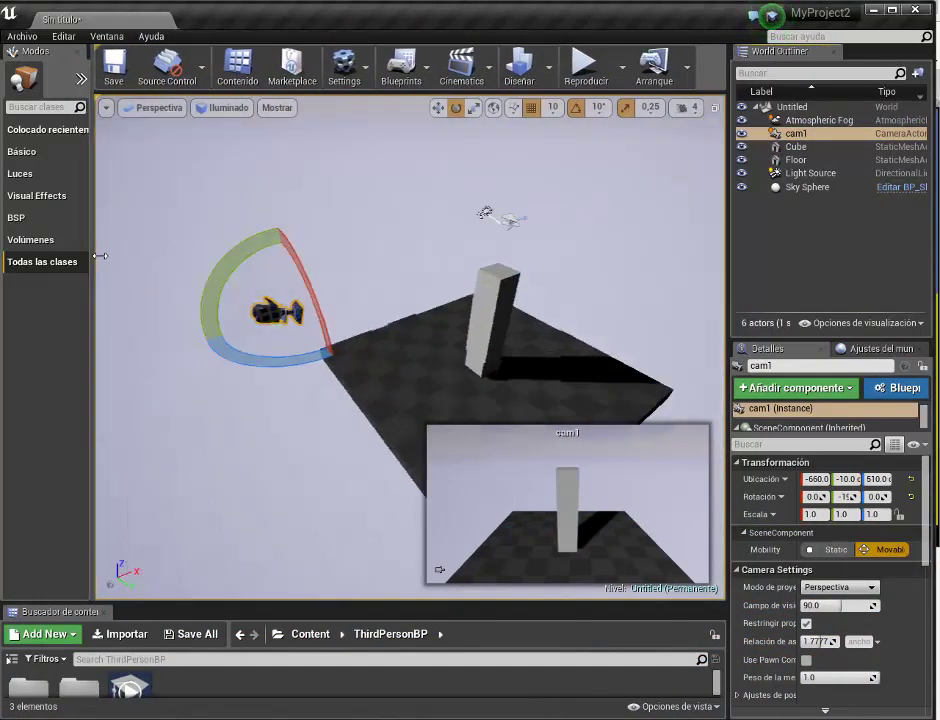
{"action": "left_click", "coordinate": [437, 108]}
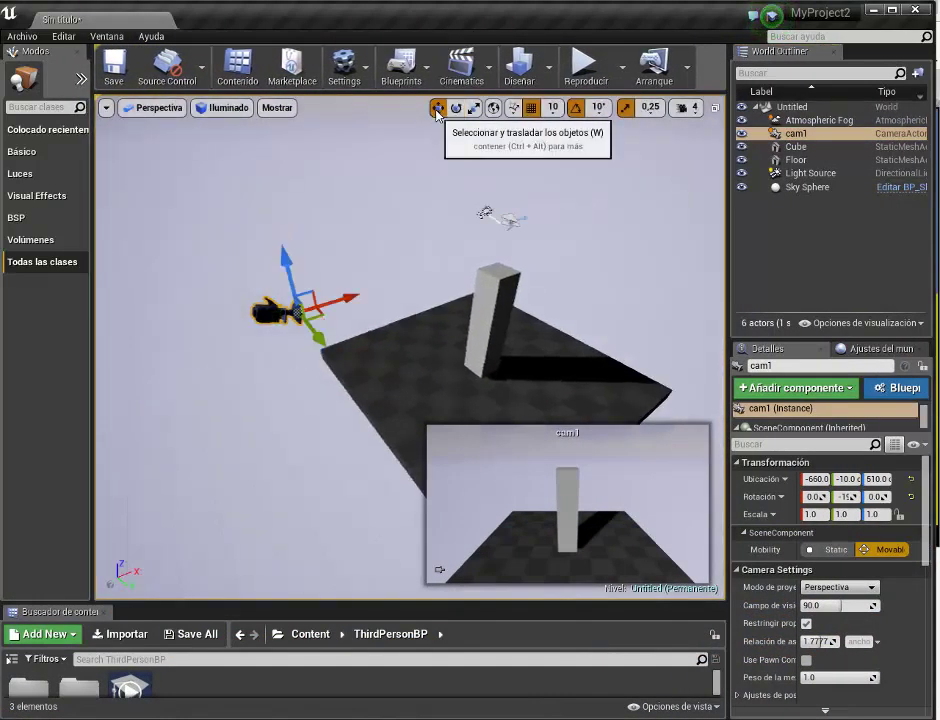
{"action": "right_click", "coordinate": [269, 316]}
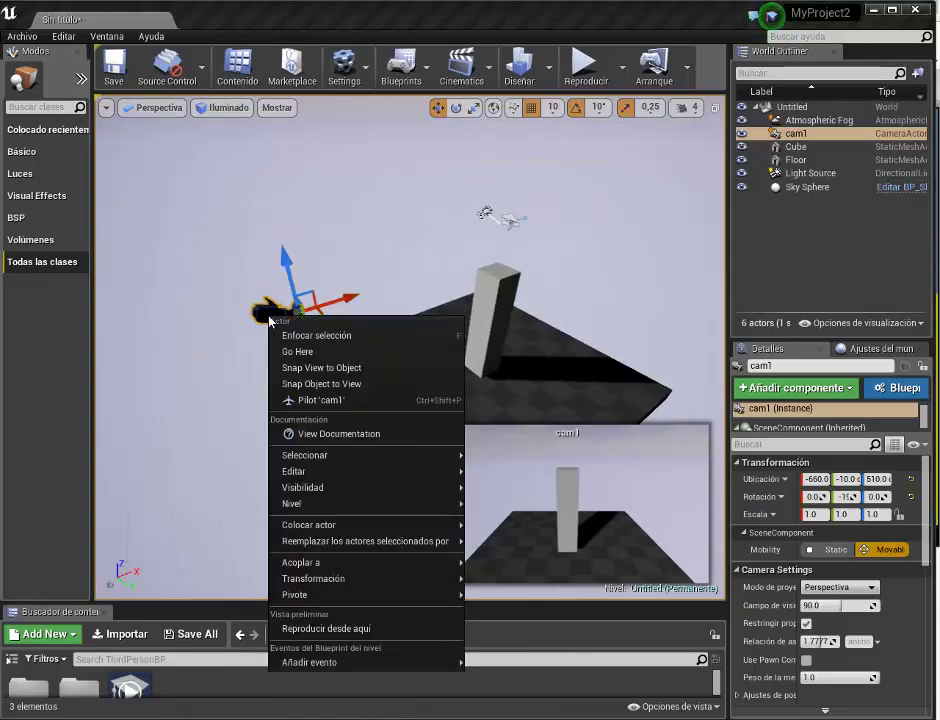
{"action": "mouse_move", "coordinate": [403, 478]}
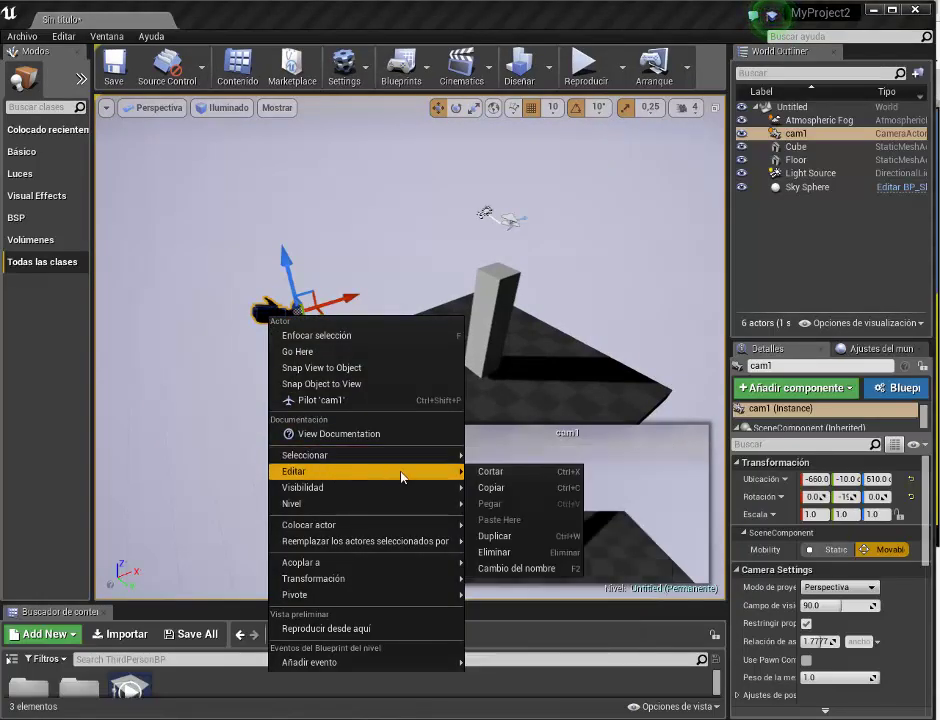
{"action": "left_click", "coordinate": [500, 537]}
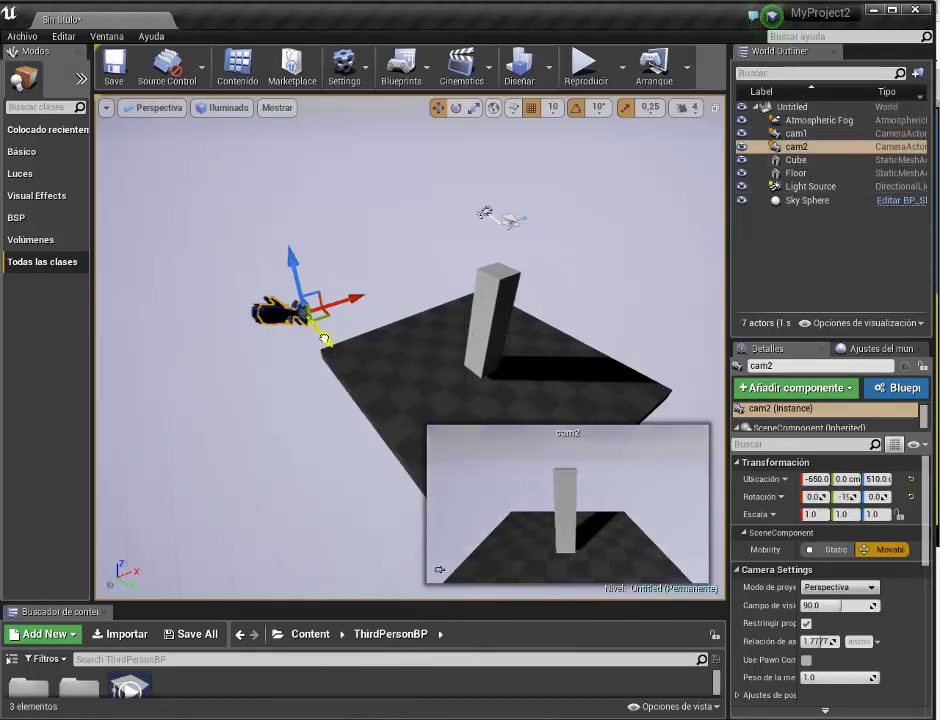
Move cam2 to X -60, Y -710 and rotate its yaw to 90° to face the cube
{"action": "left_click_drag", "start_coordinate": [325, 340], "coordinate": [399, 199]}
{"action": "left_click", "coordinate": [456, 108]}
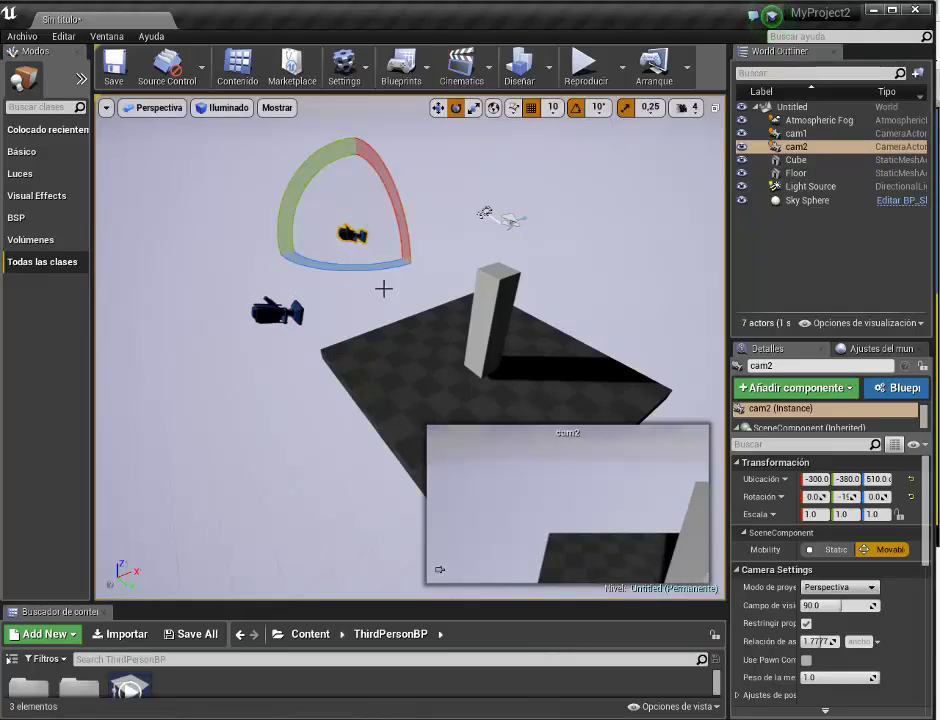
{"action": "left_click_drag", "start_coordinate": [395, 265], "coordinate": [430, 280]}
{"action": "left_click_drag", "start_coordinate": [337, 276], "coordinate": [337, 276]}
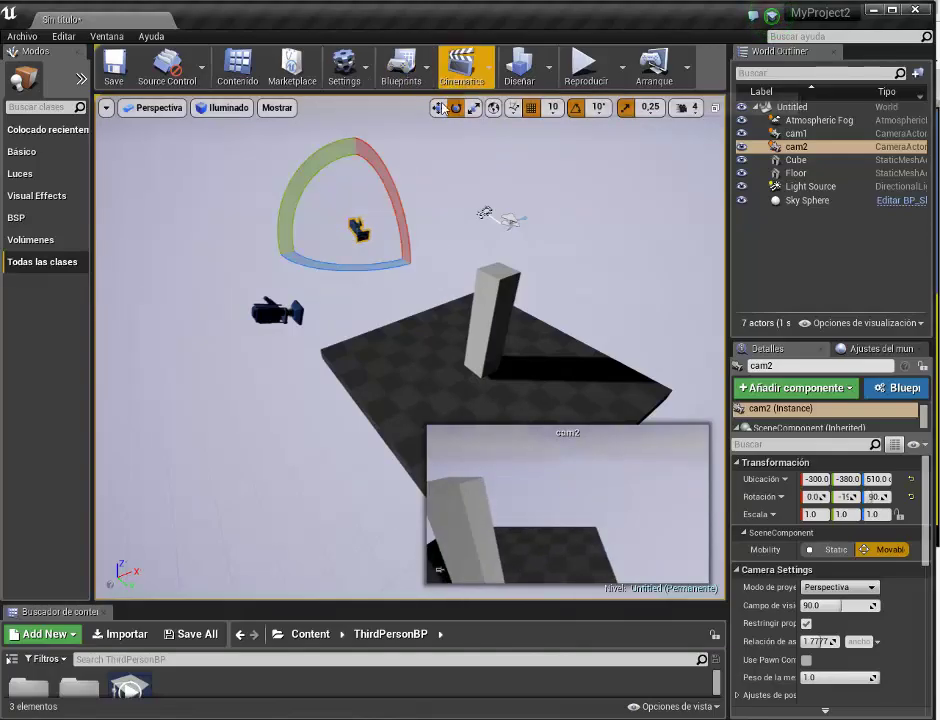
{"action": "key", "text": "w"}
{"action": "left_click_drag", "start_coordinate": [397, 262], "coordinate": [423, 197]}
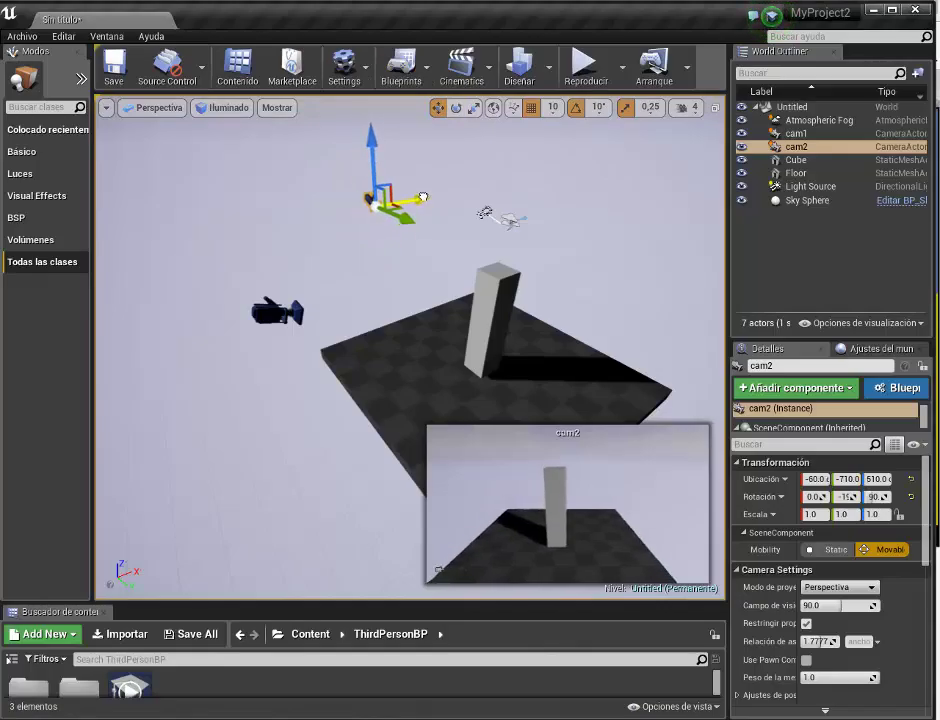
{"action": "left_click", "coordinate": [296, 315]}
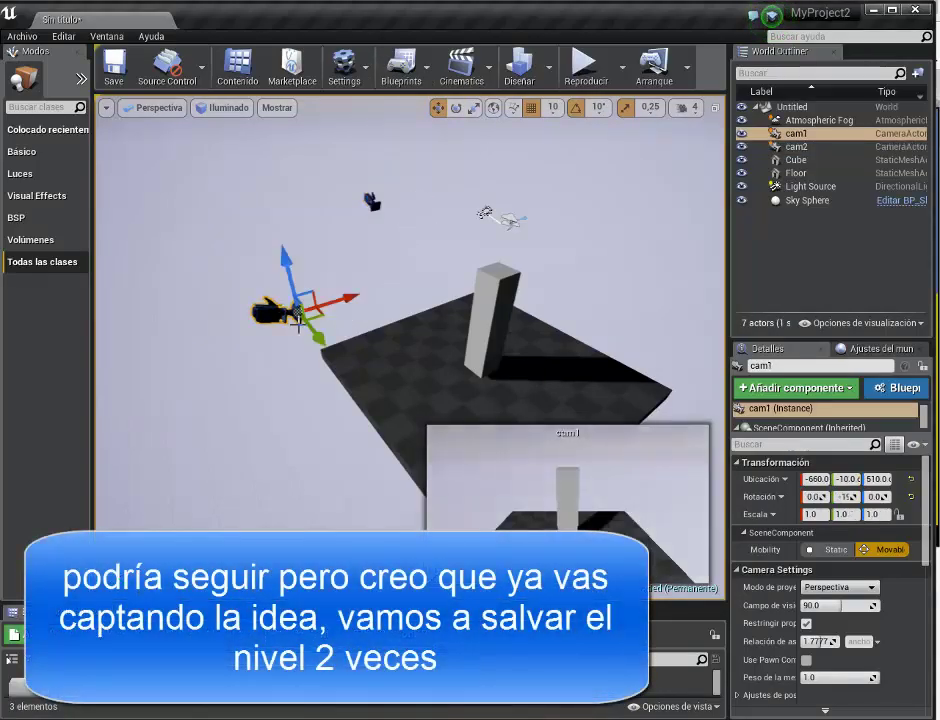
{"action": "left_click", "coordinate": [381, 214]}
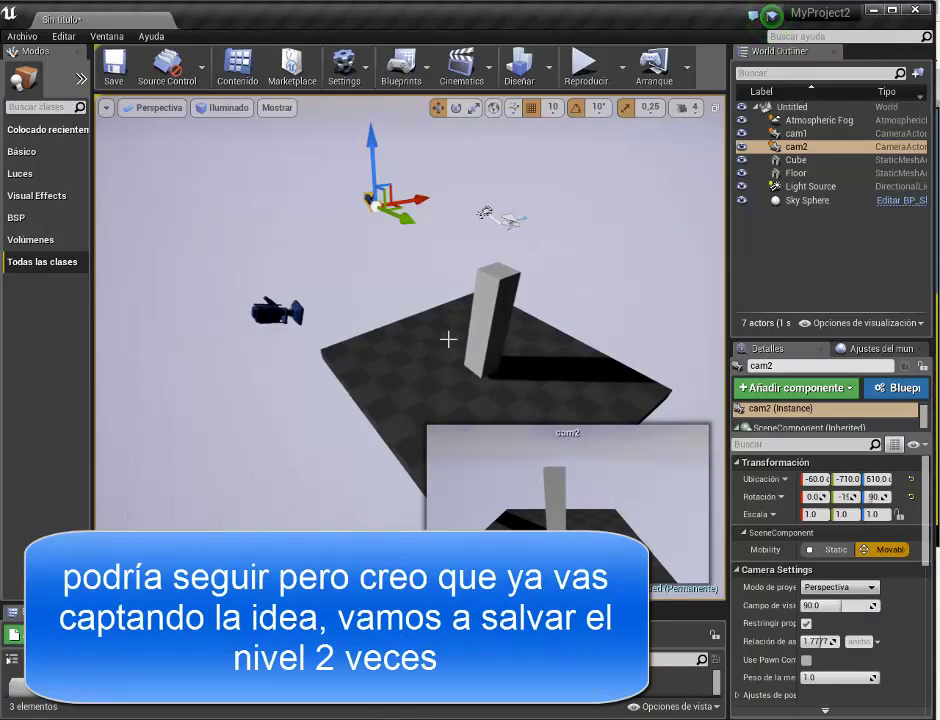
{"action": "right_click_drag", "start_coordinate": [448, 340], "coordinate": [460, 330]}
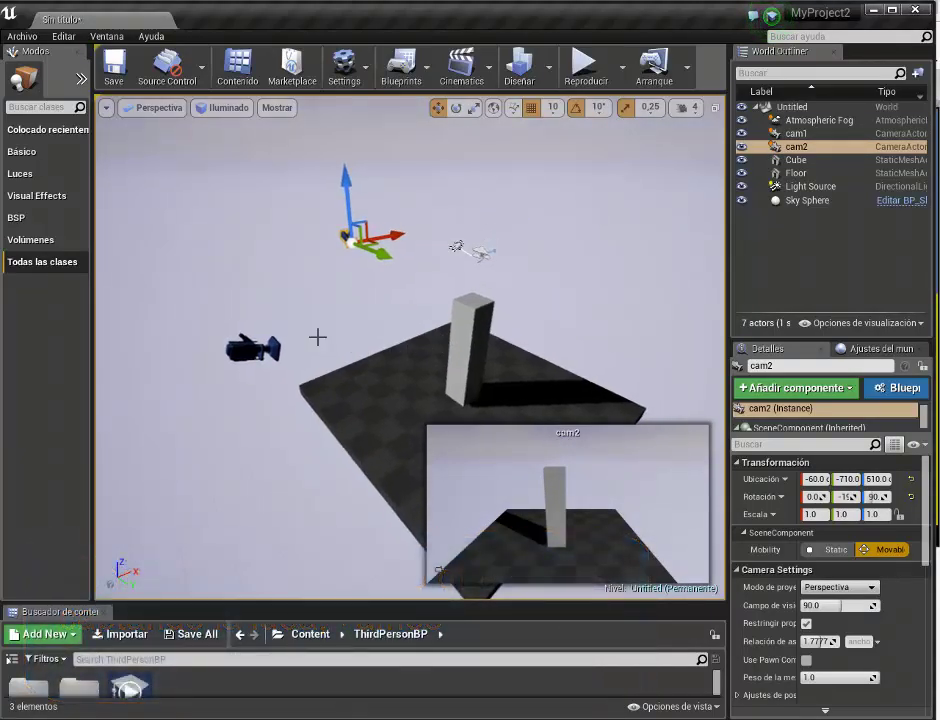
Save the level as '1' with Archivo > Save As
{"action": "left_click", "coordinate": [21, 36]}
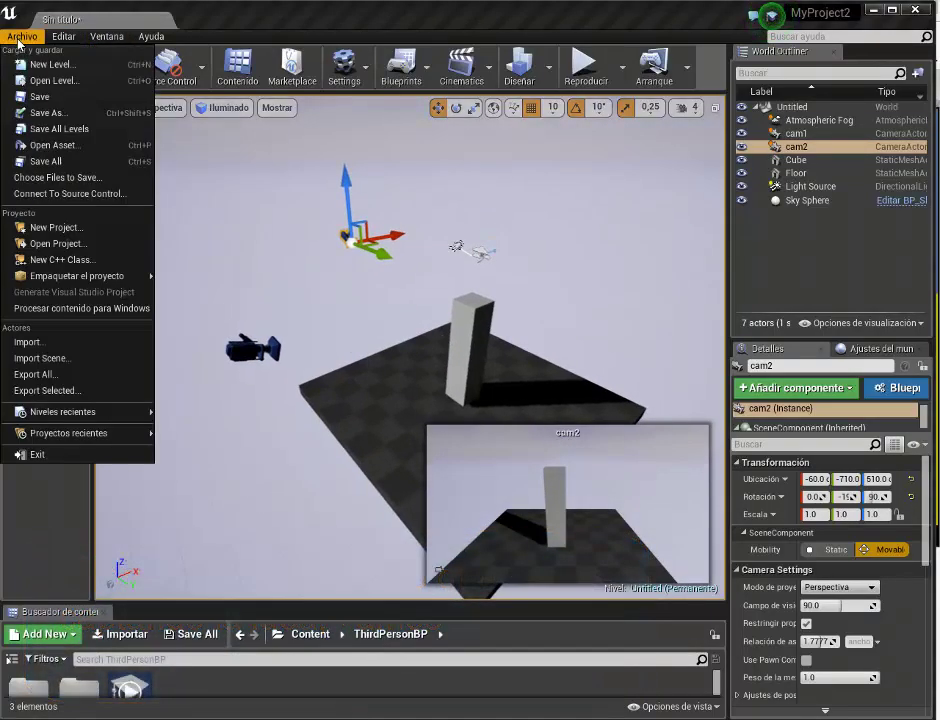
{"action": "left_click", "coordinate": [46, 112]}
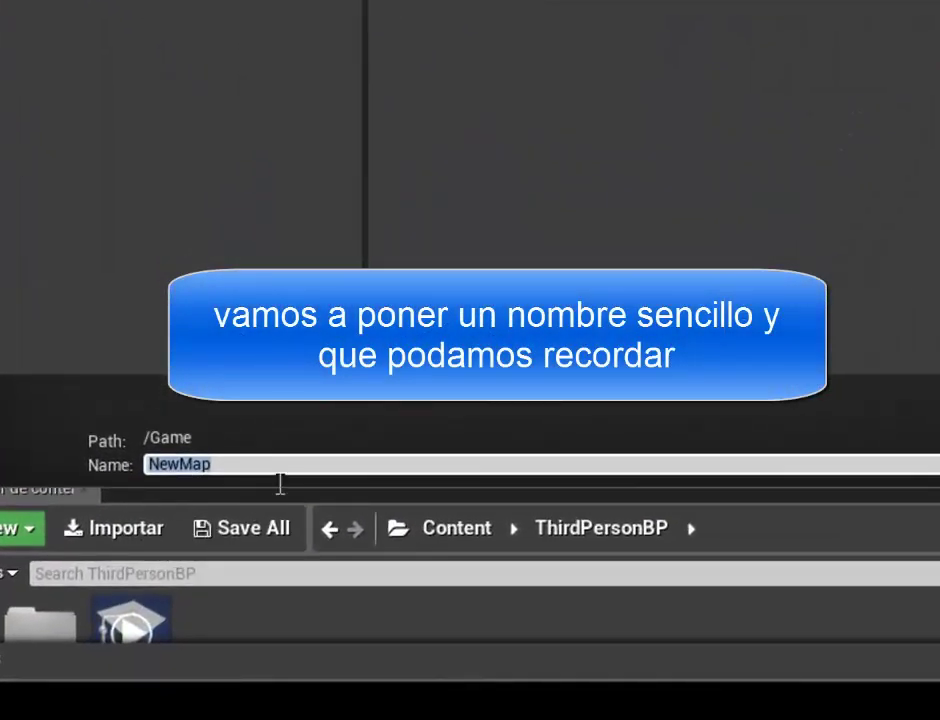
{"action": "type", "text": "1"}
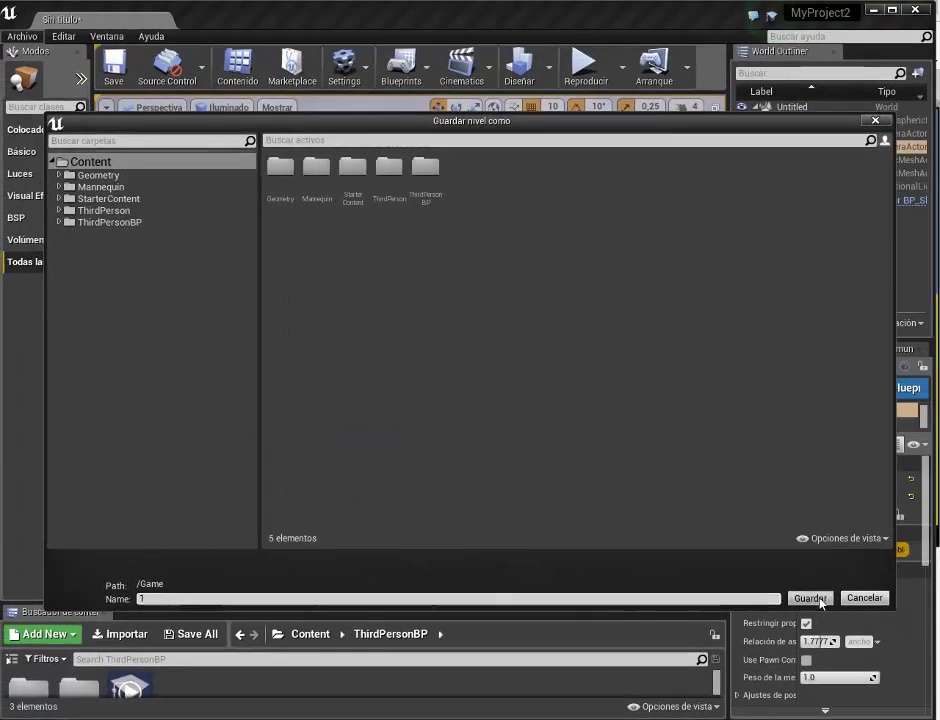
{"action": "left_click", "coordinate": [915, 571]}
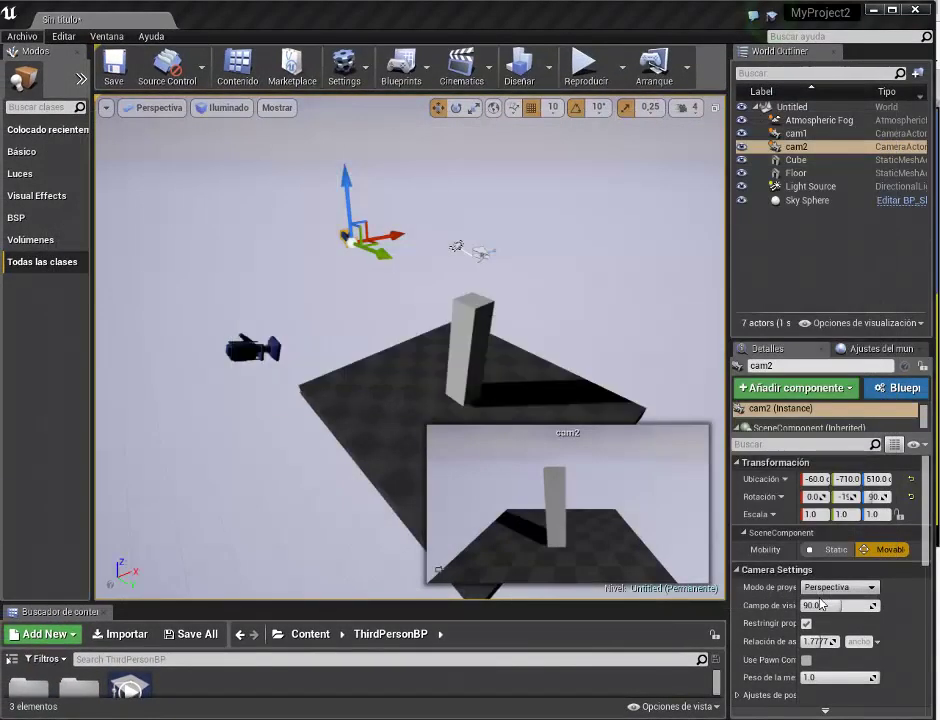
Save the level again under the name '2'
{"action": "left_click", "coordinate": [20, 38]}
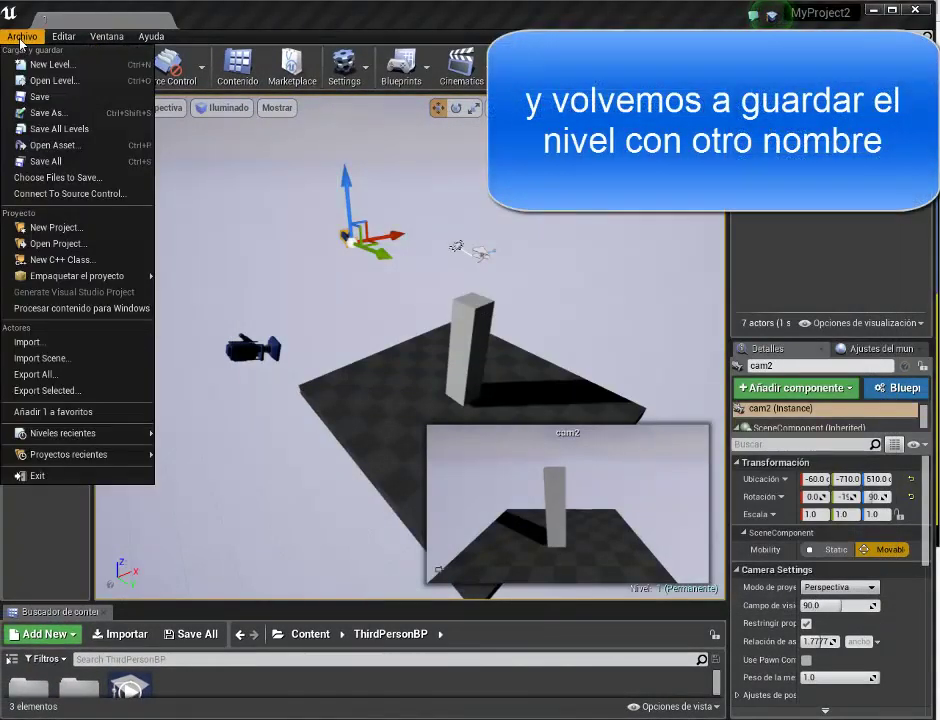
{"action": "left_click", "coordinate": [40, 113]}
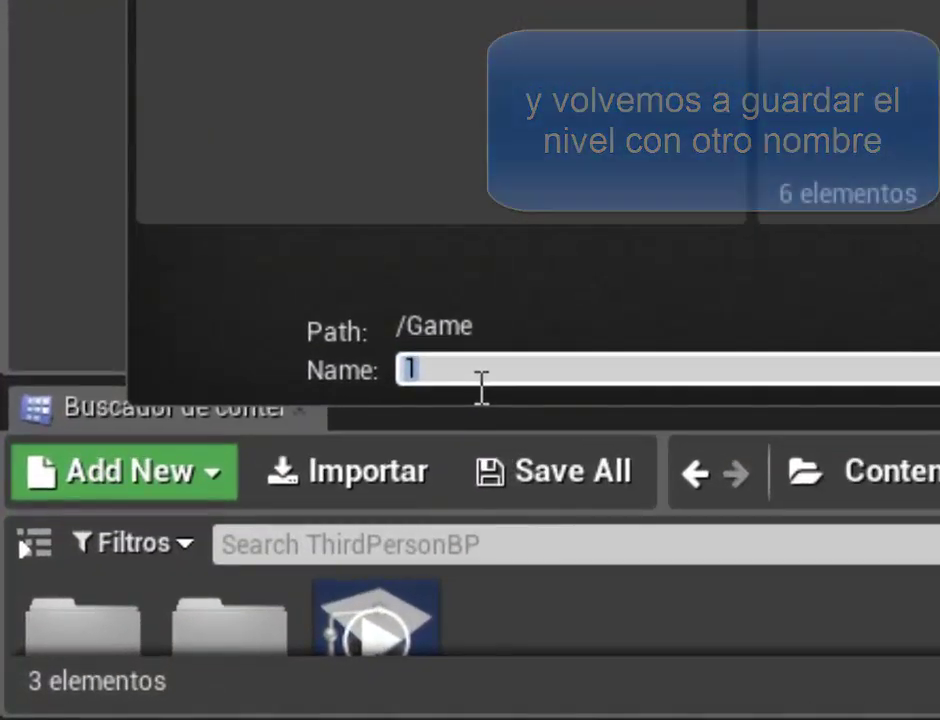
{"action": "type", "text": "2"}
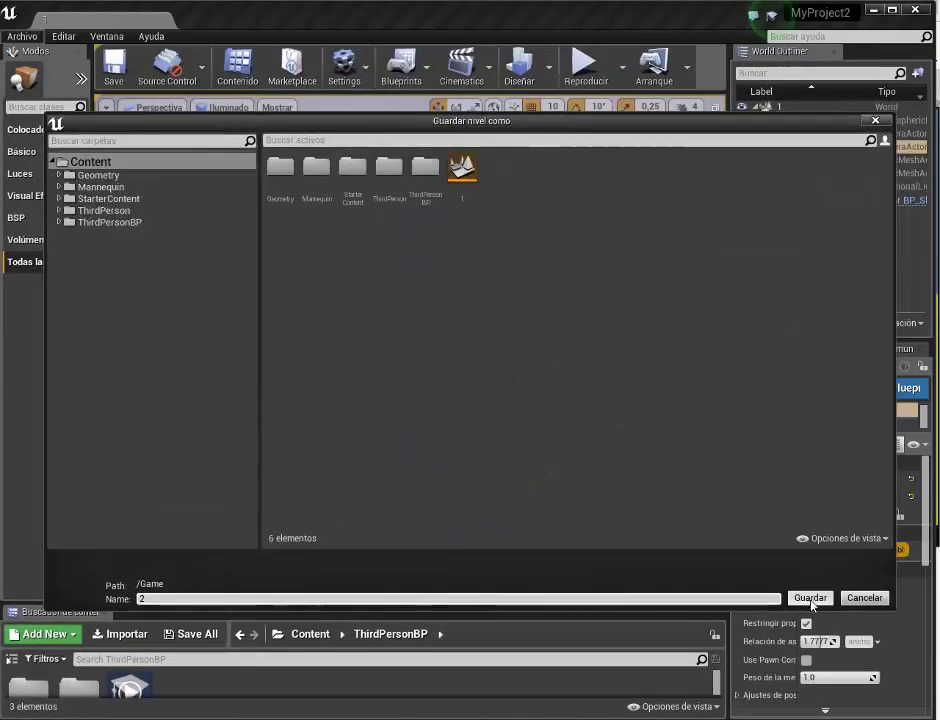
{"action": "left_click", "coordinate": [810, 598]}
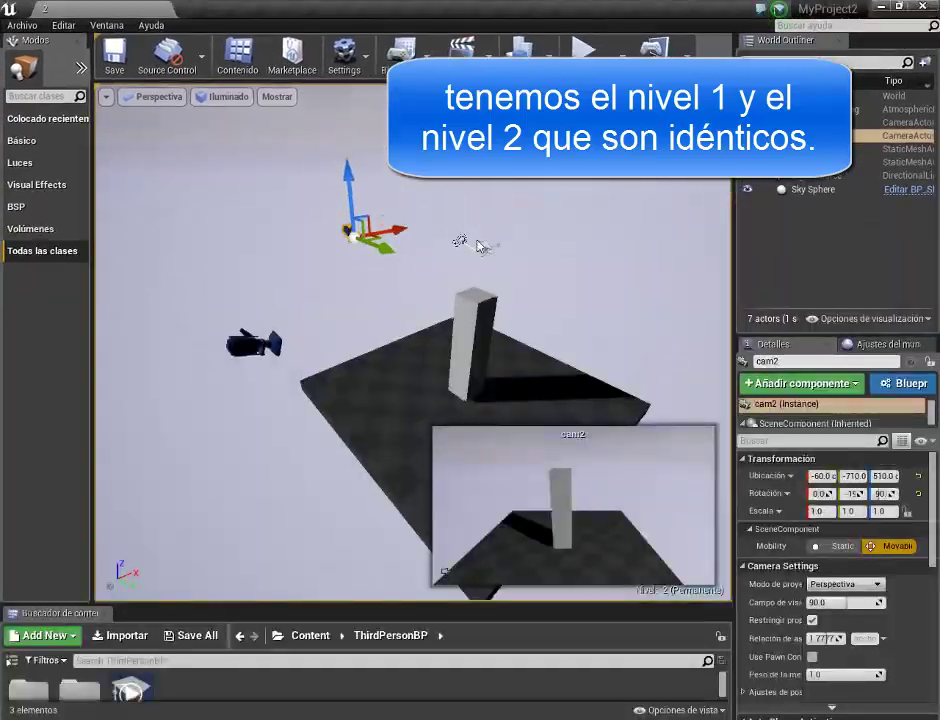
Reopen ThirdPersonExampleMap from the recent levels list in the File menu
{"action": "left_click", "coordinate": [20, 25]}
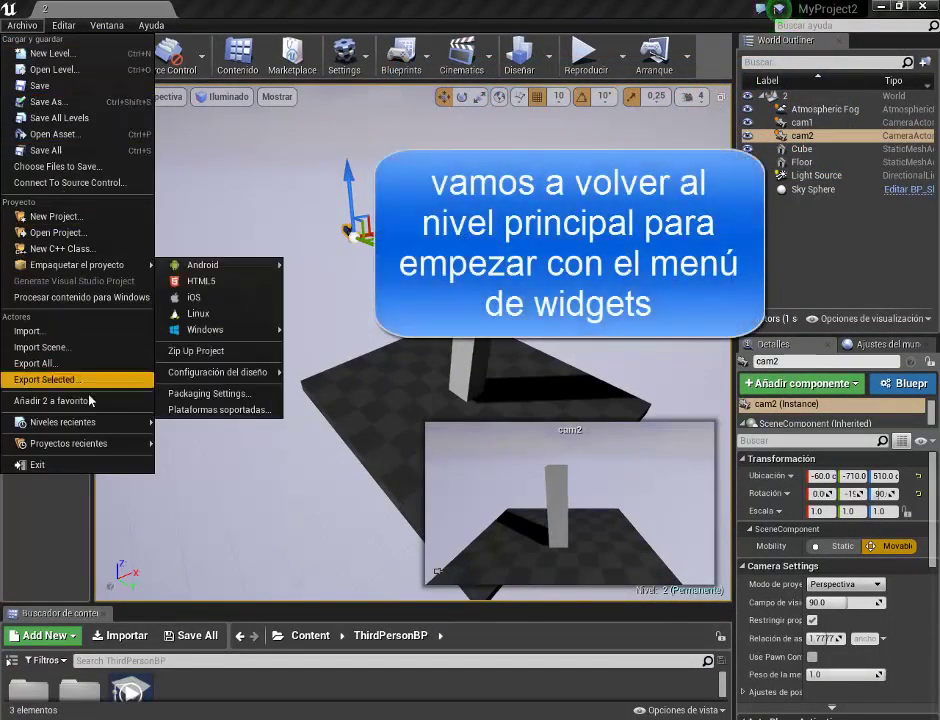
{"action": "mouse_move", "coordinate": [80, 432]}
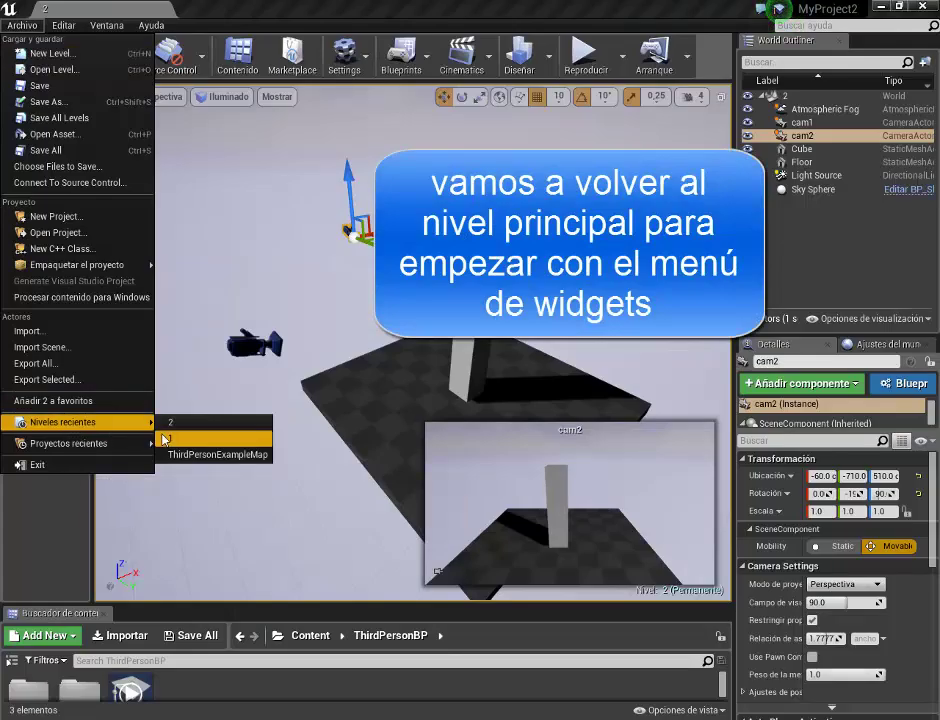
{"action": "left_click", "coordinate": [211, 456]}
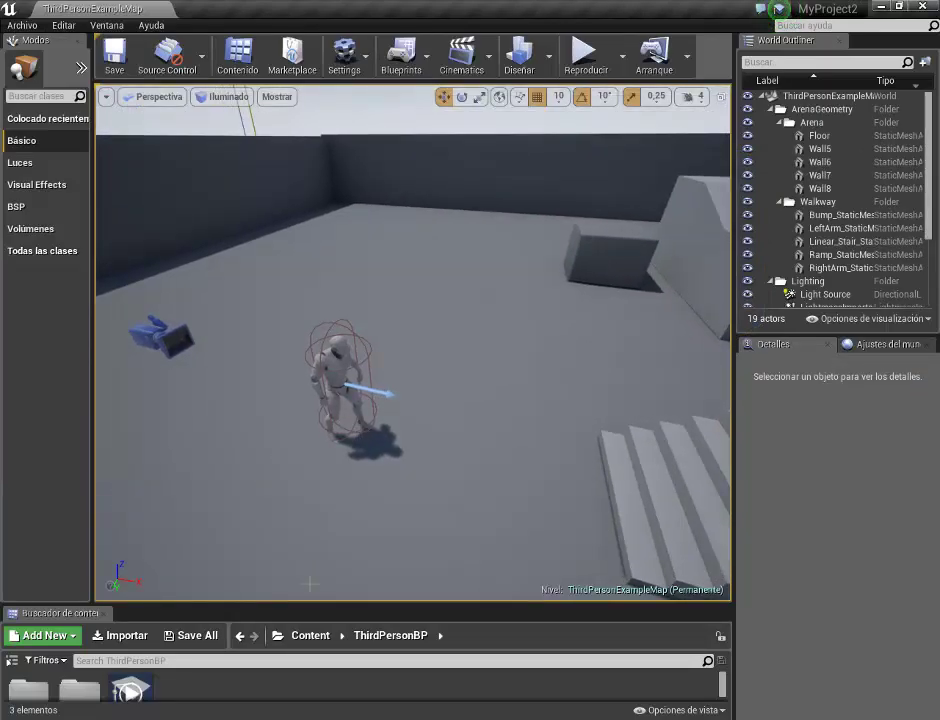
Create a new folder named niveles inside the Content folder
{"action": "left_click_drag", "start_coordinate": [312, 610], "coordinate": [355, 440]}
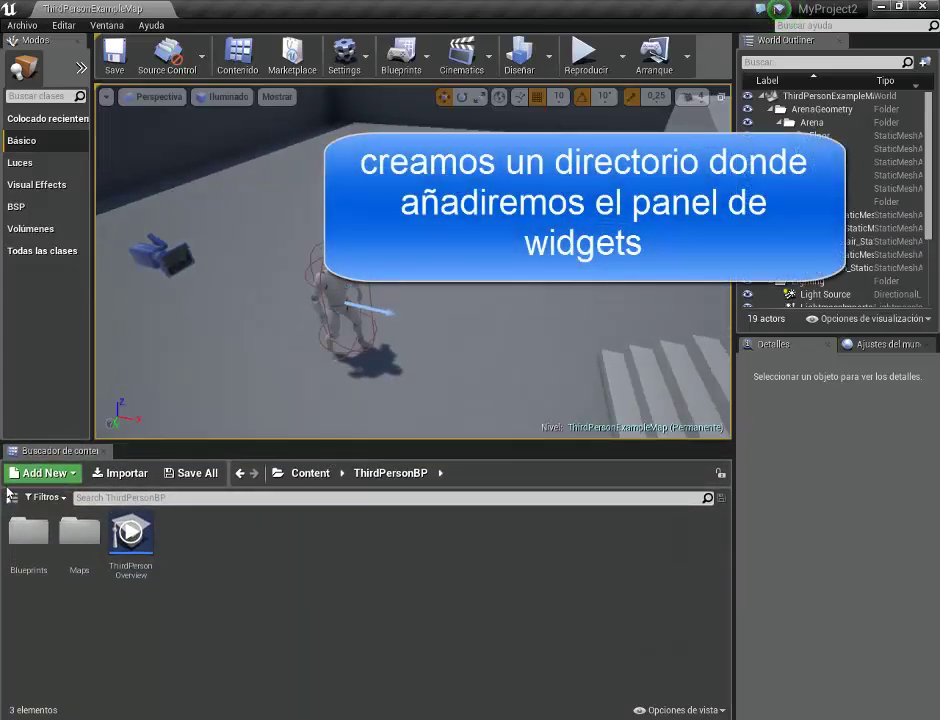
{"action": "left_click", "coordinate": [46, 518]}
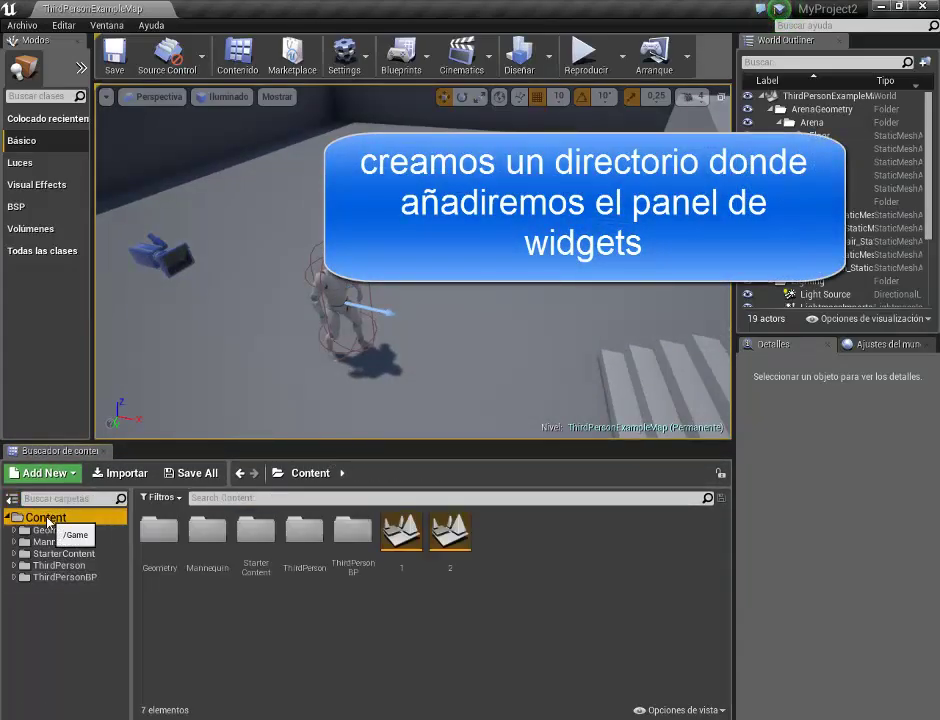
{"action": "right_click", "coordinate": [519, 551]}
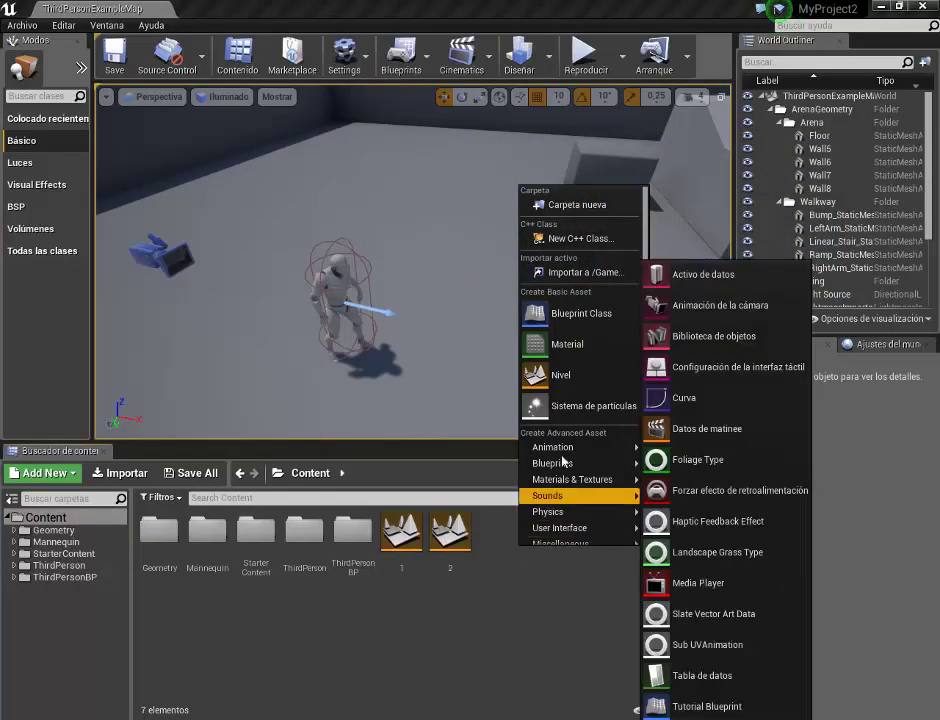
{"action": "left_click", "coordinate": [560, 205]}
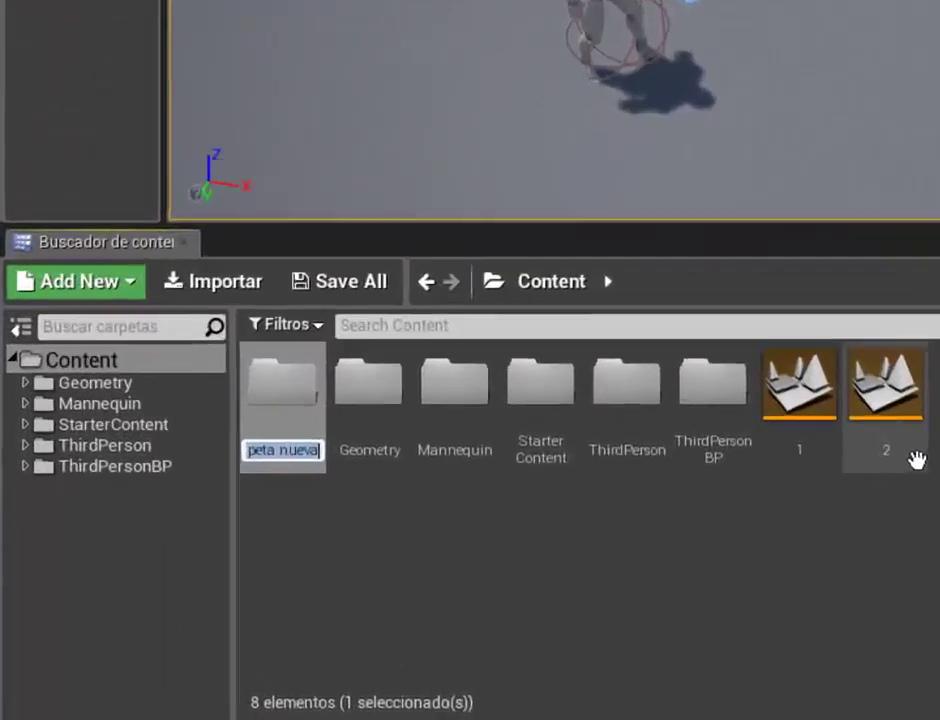
{"action": "type", "text": "nivele"}
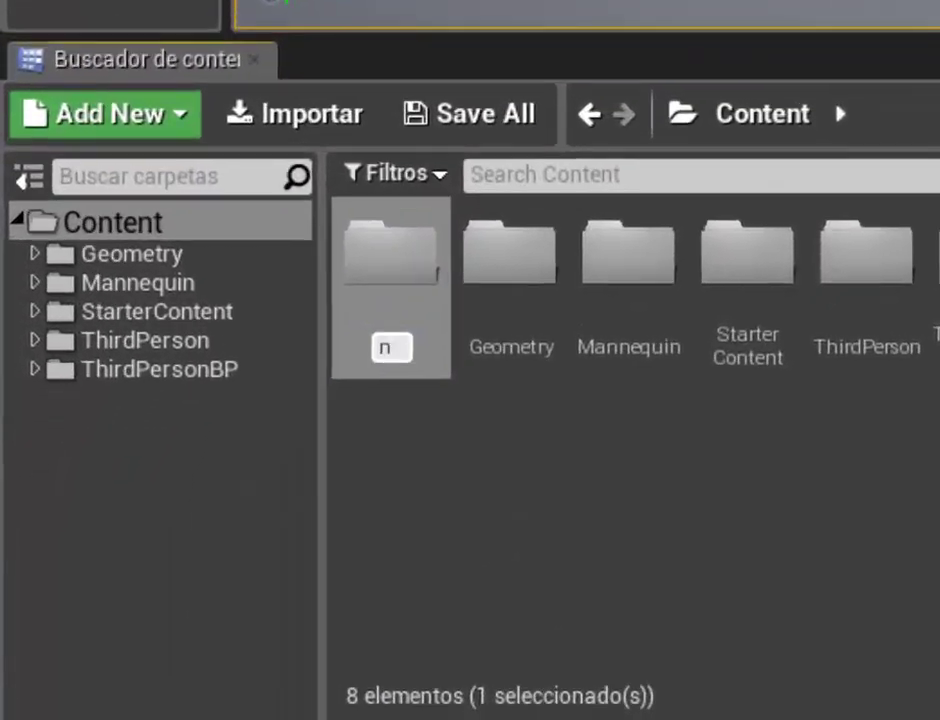
{"action": "type", "text": "s"}
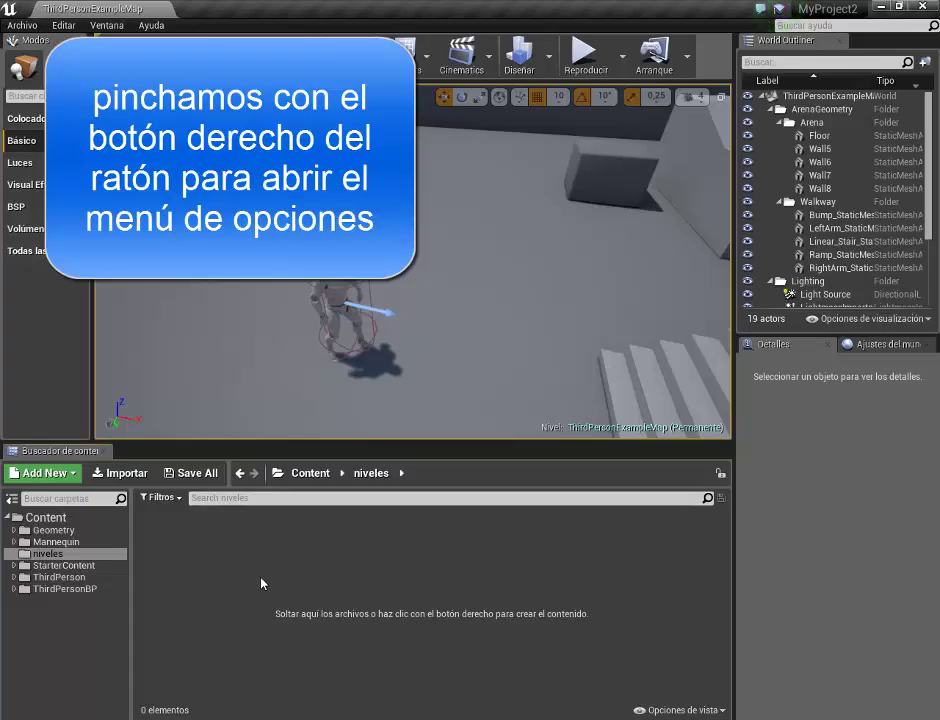
Create a Widget Blueprint named niveles in the niveles folder and open it in the Designer
{"action": "right_click", "coordinate": [243, 554]}
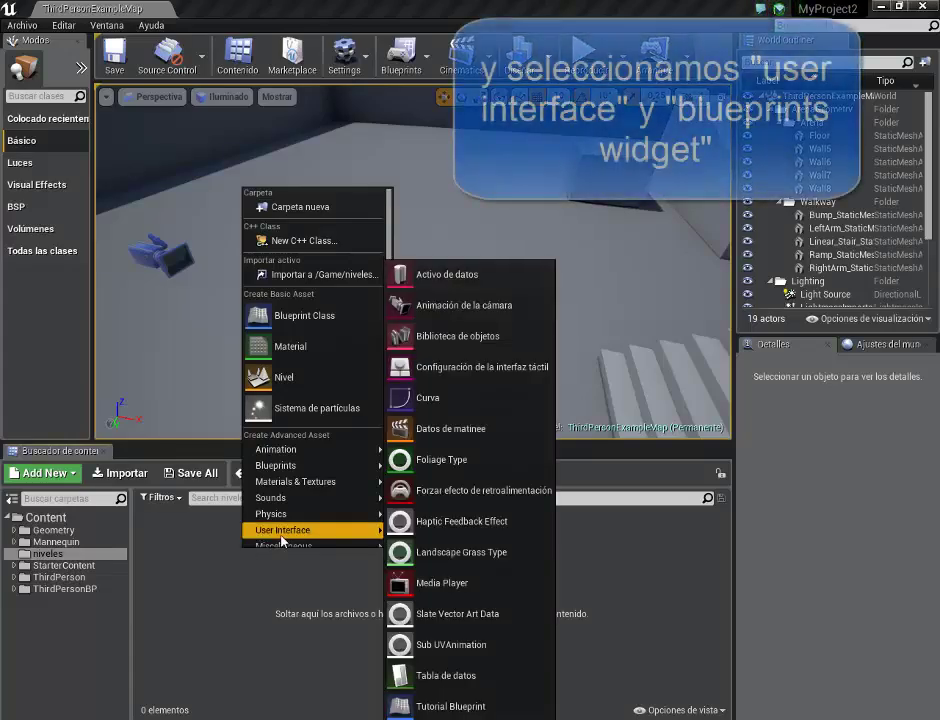
{"action": "mouse_move", "coordinate": [287, 530]}
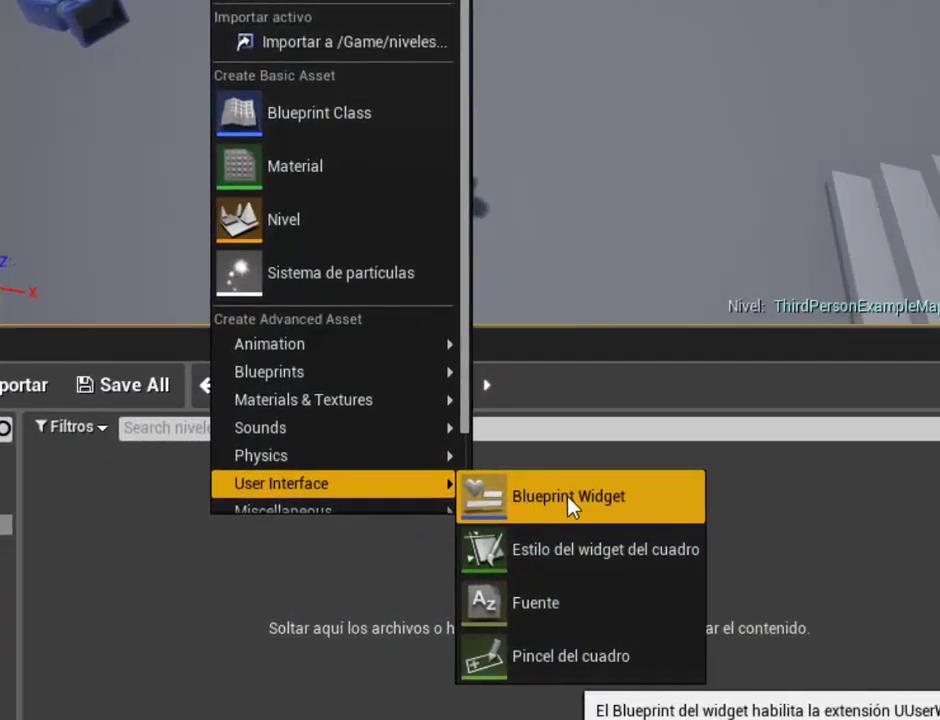
{"action": "left_click", "coordinate": [570, 500]}
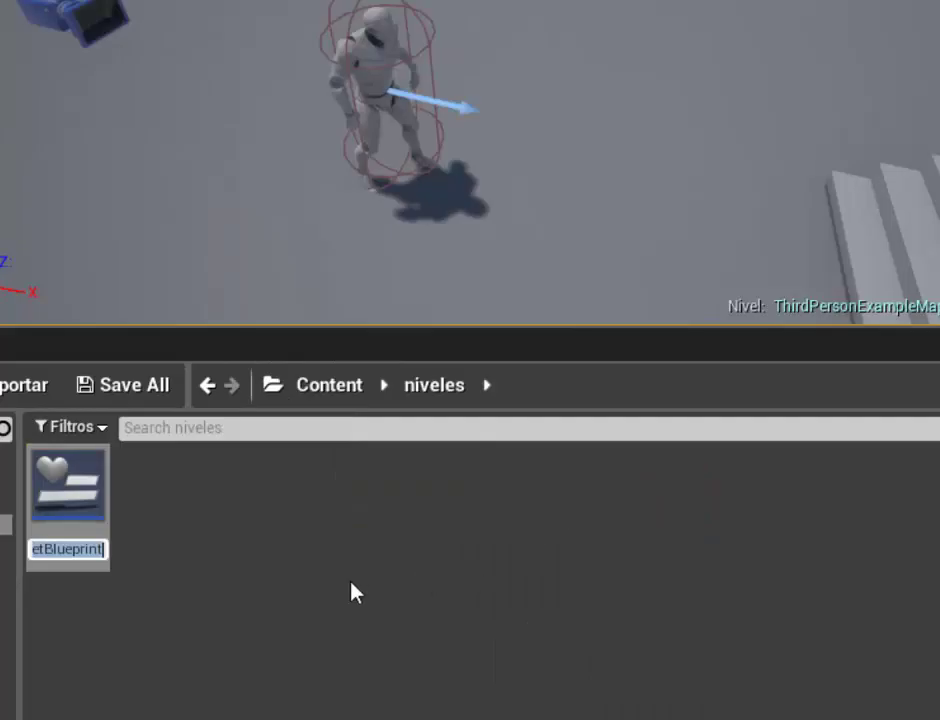
{"action": "type", "text": "niveles"}
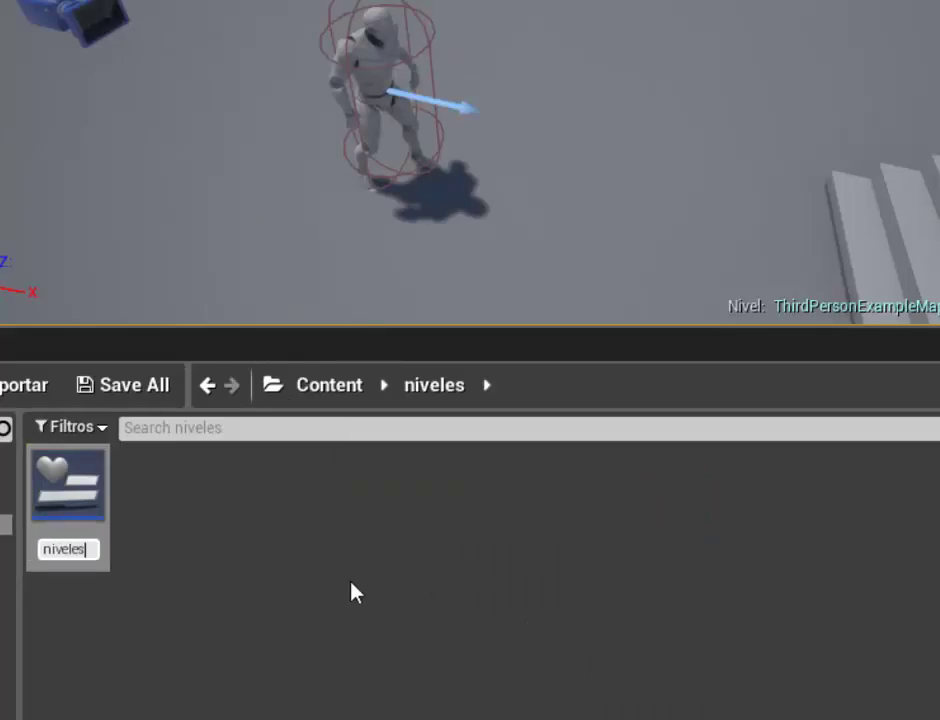
{"action": "key", "text": "Return"}
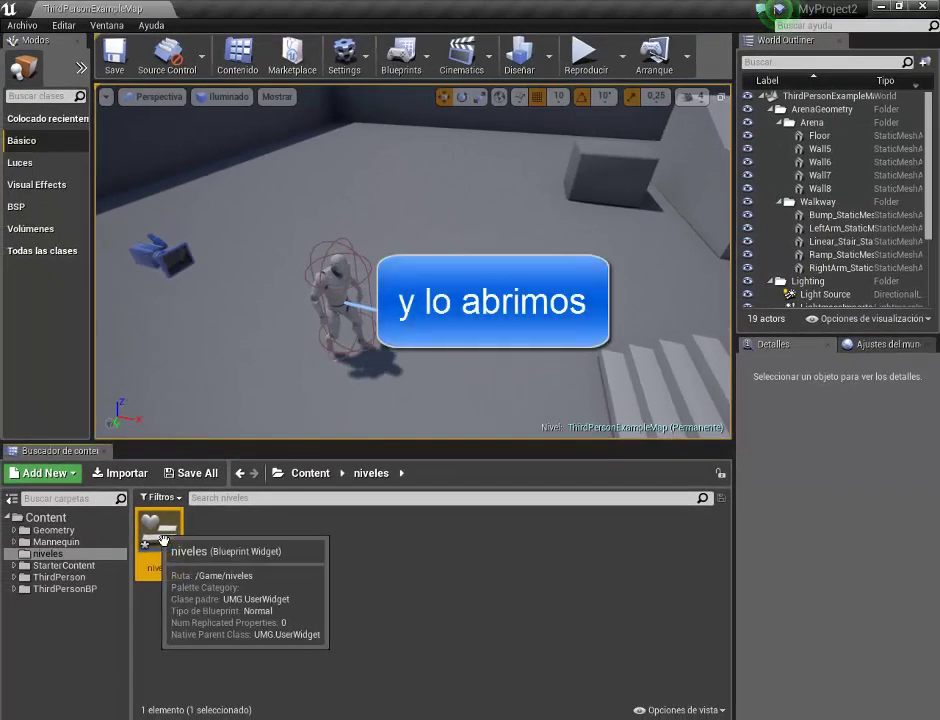
{"action": "double_click", "coordinate": [158, 537]}
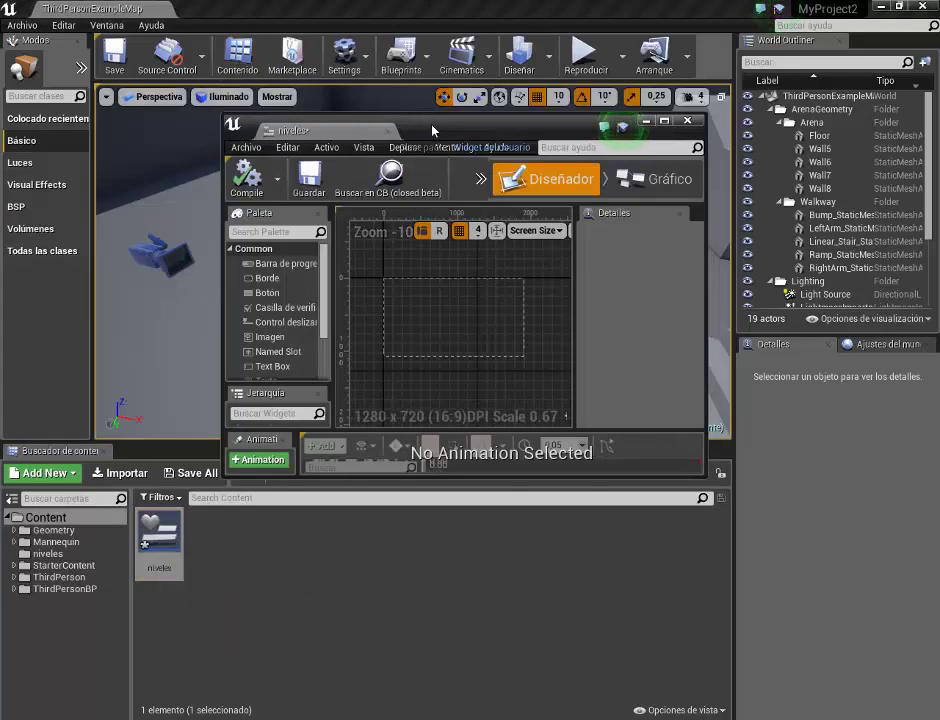
Maximize the niveles widget editor, zoom to frame the canvas, and drop a Button onto it
{"action": "left_click_drag", "start_coordinate": [406, 116], "coordinate": [406, 0]}
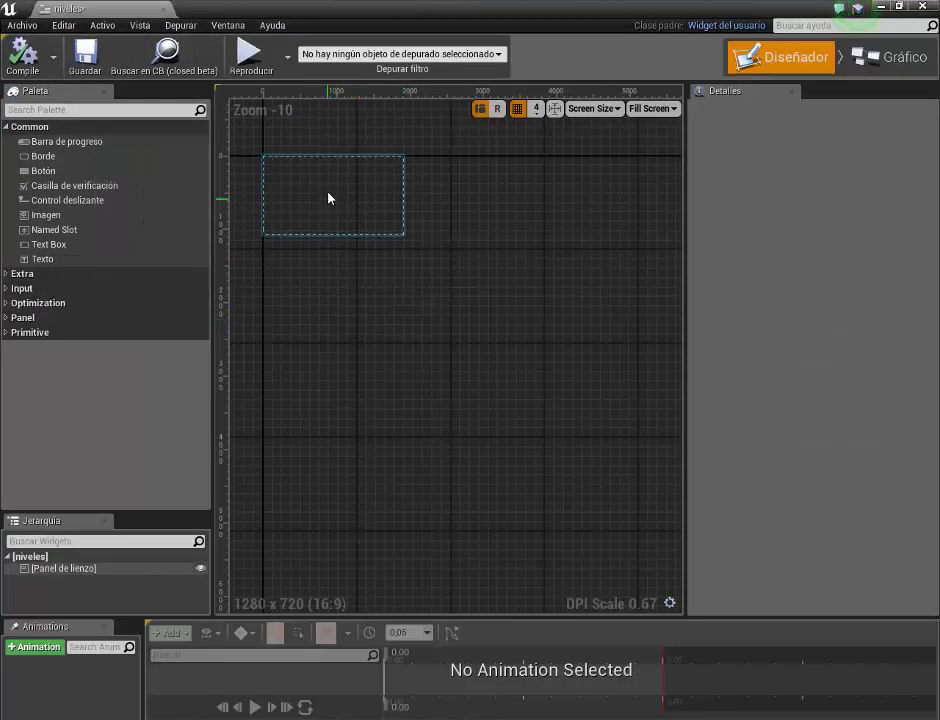
{"action": "scroll", "coordinate": [327, 197], "scroll_direction": "up", "scroll_amount": 6}
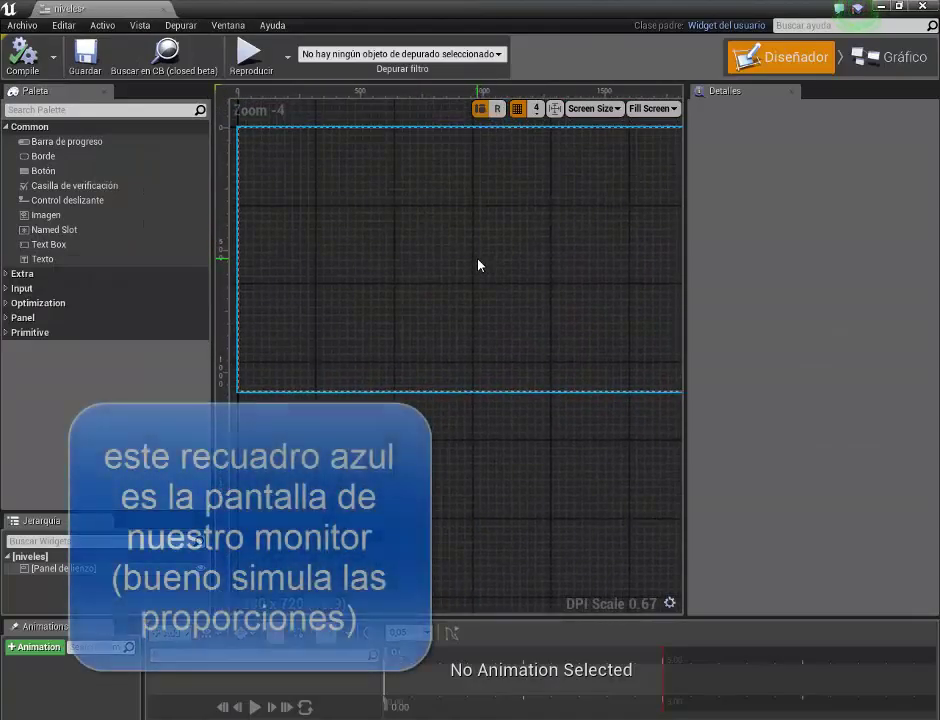
{"action": "scroll", "coordinate": [478, 264], "scroll_direction": "down", "scroll_amount": 3}
{"action": "scroll", "coordinate": [441, 254], "scroll_direction": "up", "scroll_amount": 1}
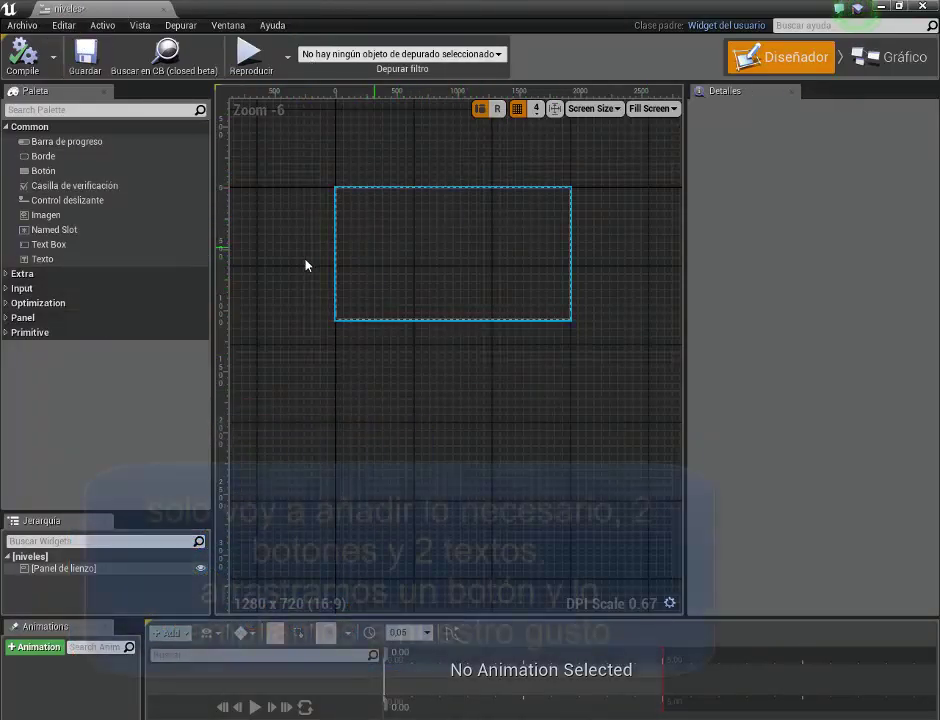
{"action": "left_click_drag", "start_coordinate": [43, 173], "coordinate": [347, 201]}
Enlarge the first button to about 385 × 158 and move it near the top-left
{"action": "scroll", "coordinate": [380, 235], "scroll_direction": "up", "scroll_amount": 5}
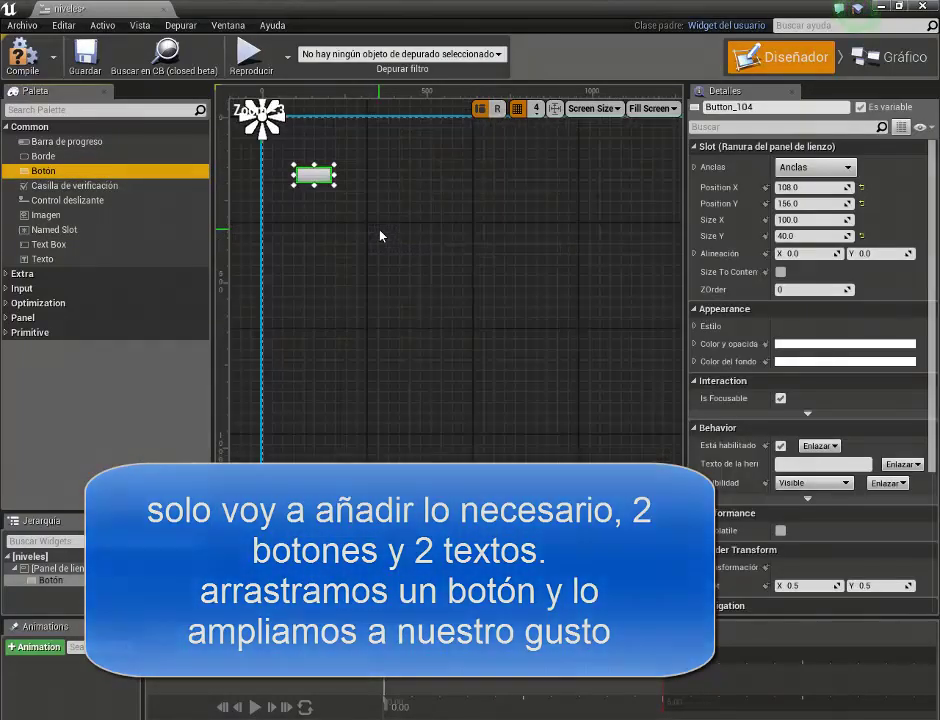
{"action": "left_click", "coordinate": [319, 177]}
{"action": "left_click", "coordinate": [314, 165]}
{"action": "left_click_drag", "start_coordinate": [320, 174], "coordinate": [455, 224]}
{"action": "scroll", "coordinate": [436, 252], "scroll_direction": "down", "scroll_amount": 3}
{"action": "left_click_drag", "start_coordinate": [371, 218], "coordinate": [364, 193]}
{"action": "scroll", "coordinate": [372, 210], "scroll_direction": "up", "scroll_amount": 1}
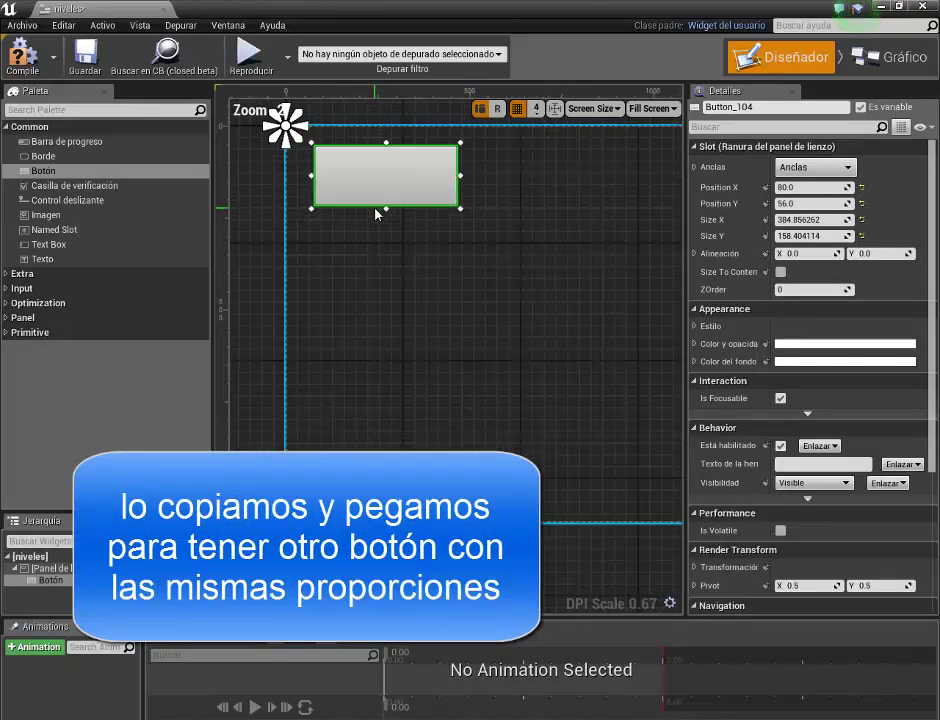
Copy and paste the button, placing the second copy beside the first
{"action": "right_click", "coordinate": [386, 171]}
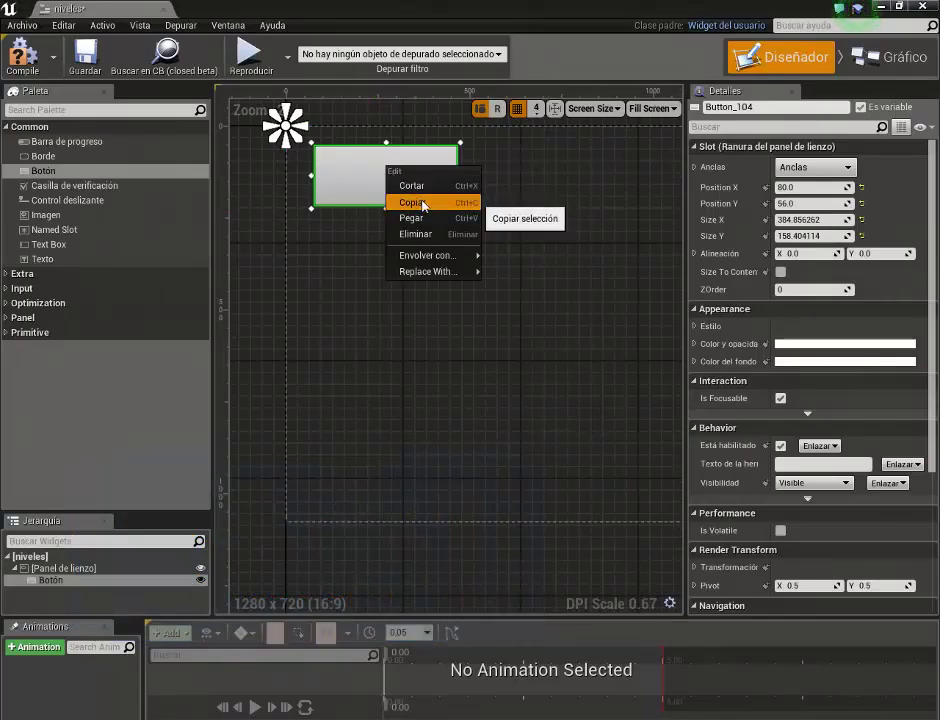
{"action": "left_click", "coordinate": [412, 201]}
{"action": "right_click", "coordinate": [550, 190]}
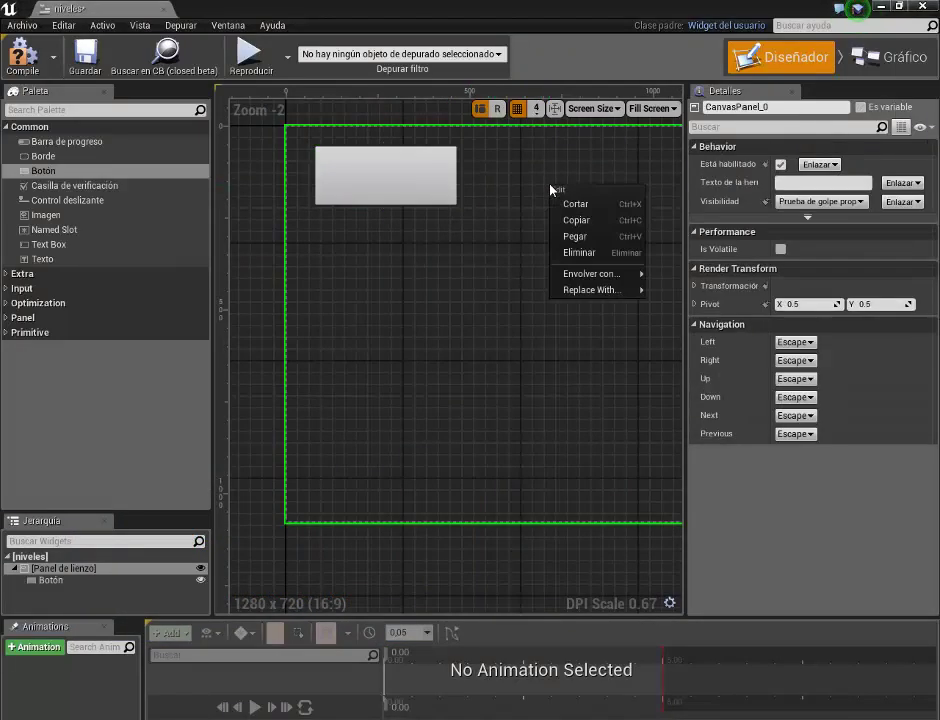
{"action": "left_click", "coordinate": [570, 235]}
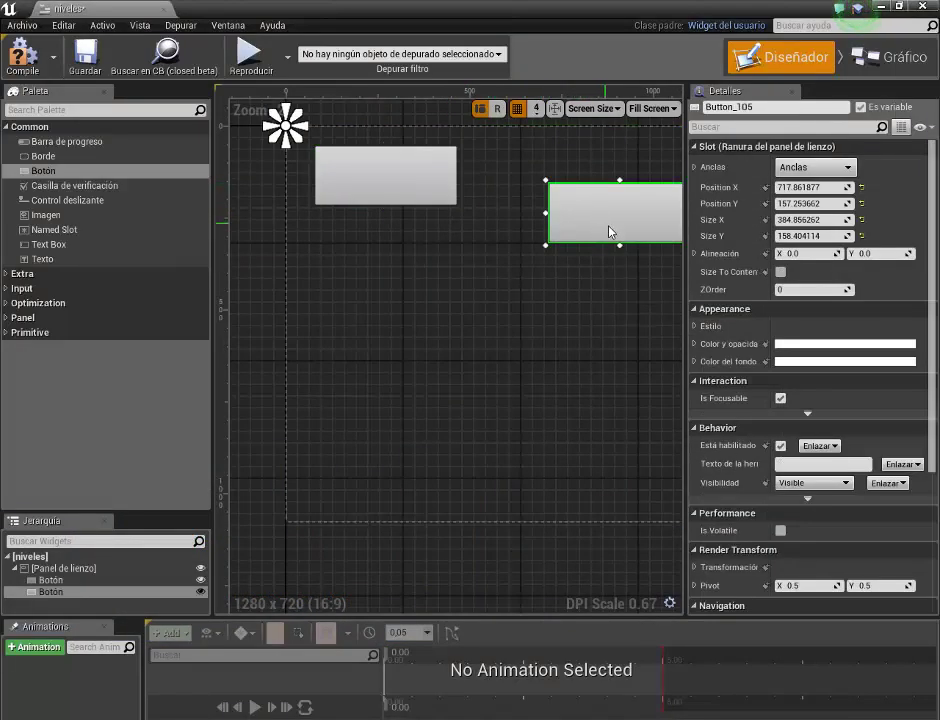
{"action": "left_click_drag", "start_coordinate": [611, 231], "coordinate": [537, 200]}
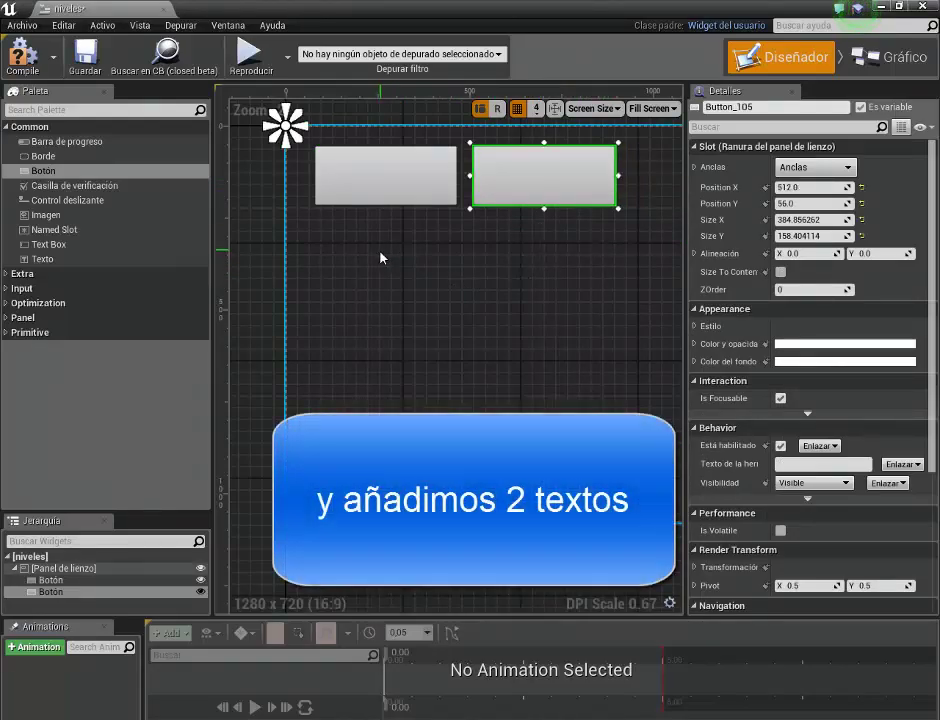
Add a text block reading 'nivel 1' under the first button
{"action": "left_click", "coordinate": [42, 260]}
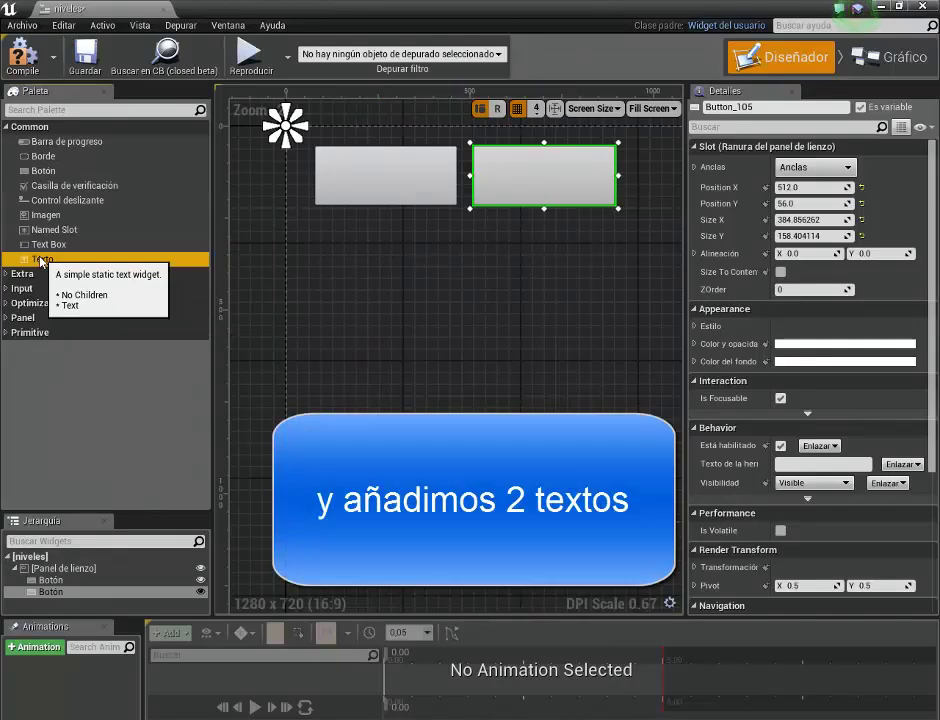
{"action": "left_click_drag", "start_coordinate": [42, 260], "coordinate": [341, 228]}
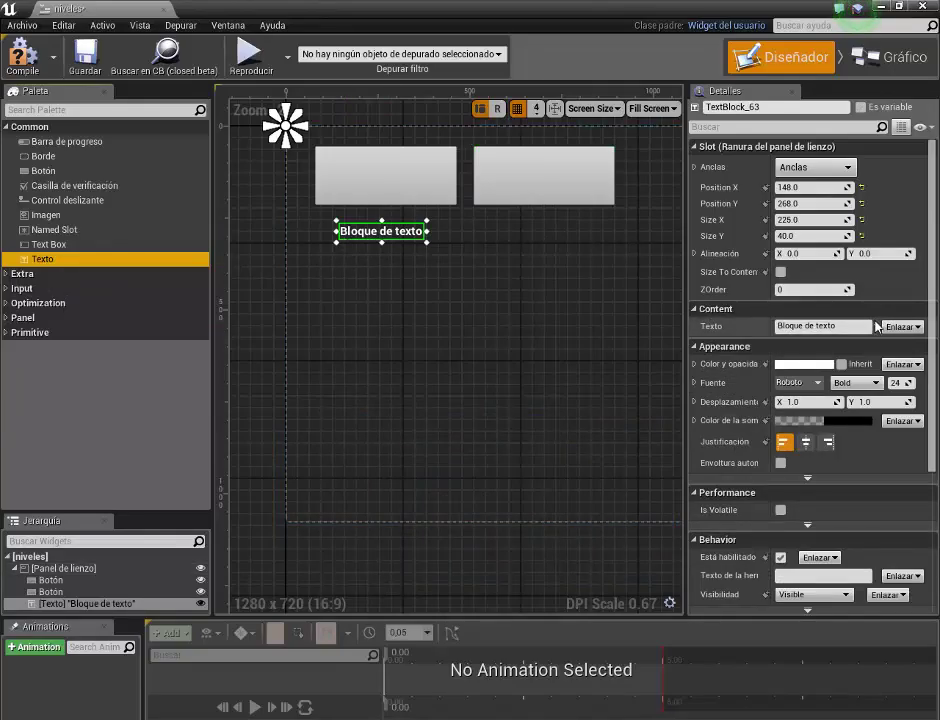
{"action": "left_click", "coordinate": [845, 326]}
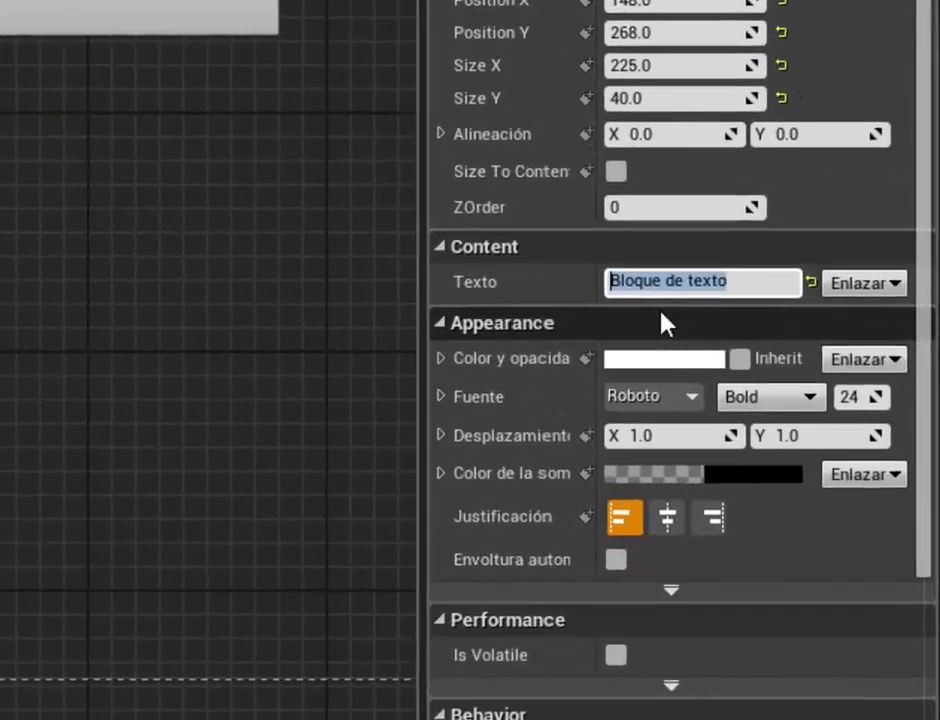
{"action": "type", "text": "nive"}
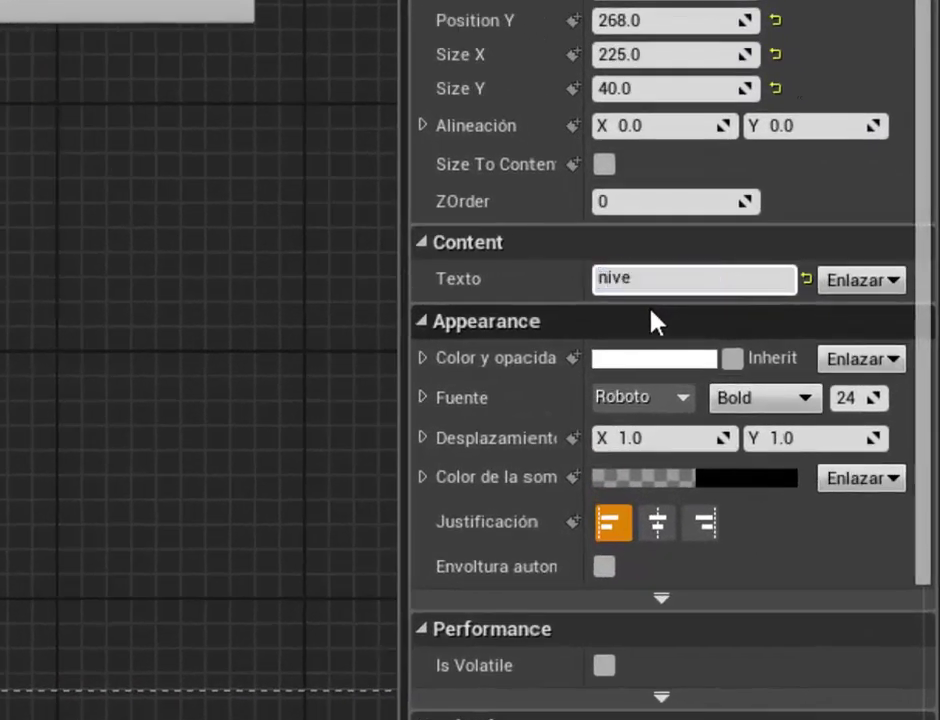
{"action": "type", "text": "l 1"}
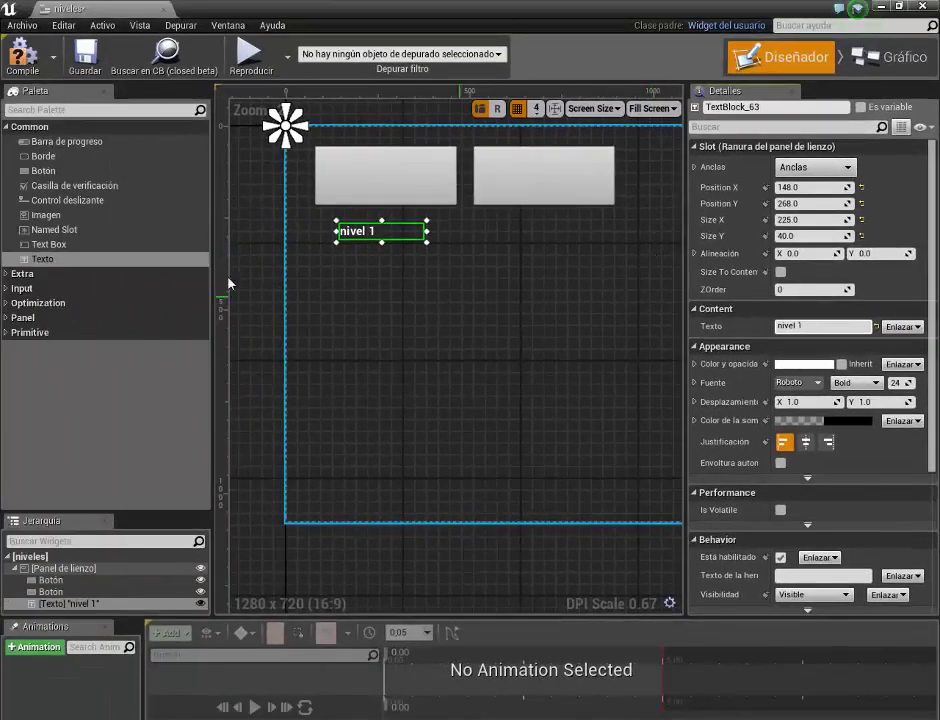
Add a second text block reading 'nivel 2' under the second button
{"action": "left_click_drag", "start_coordinate": [100, 259], "coordinate": [495, 233]}
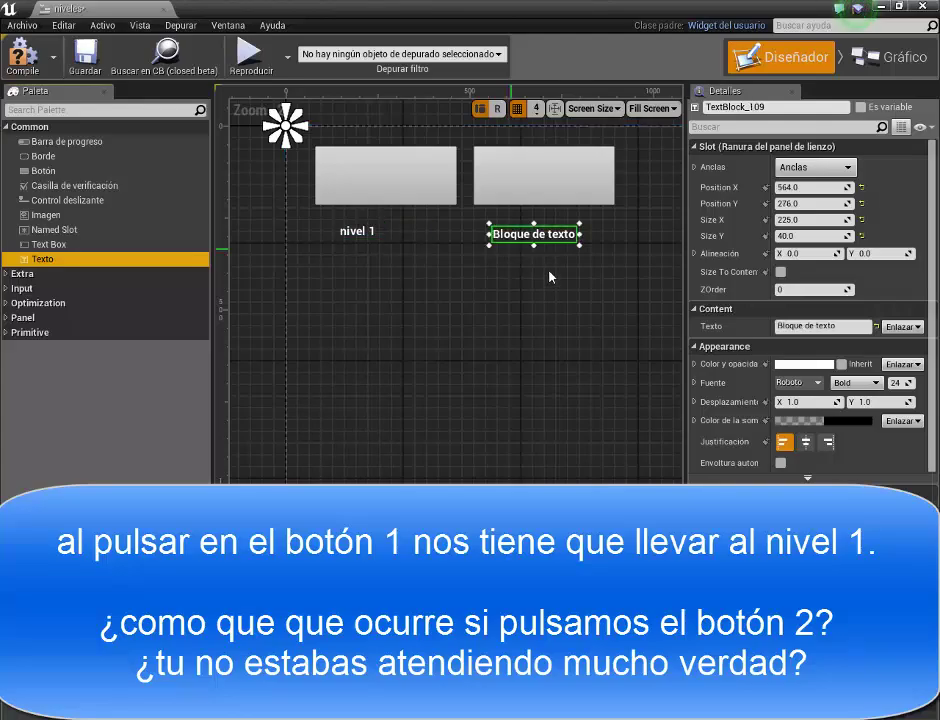
{"action": "left_click", "coordinate": [847, 328]}
{"action": "left_click_drag", "start_coordinate": [847, 328], "coordinate": [758, 330]}
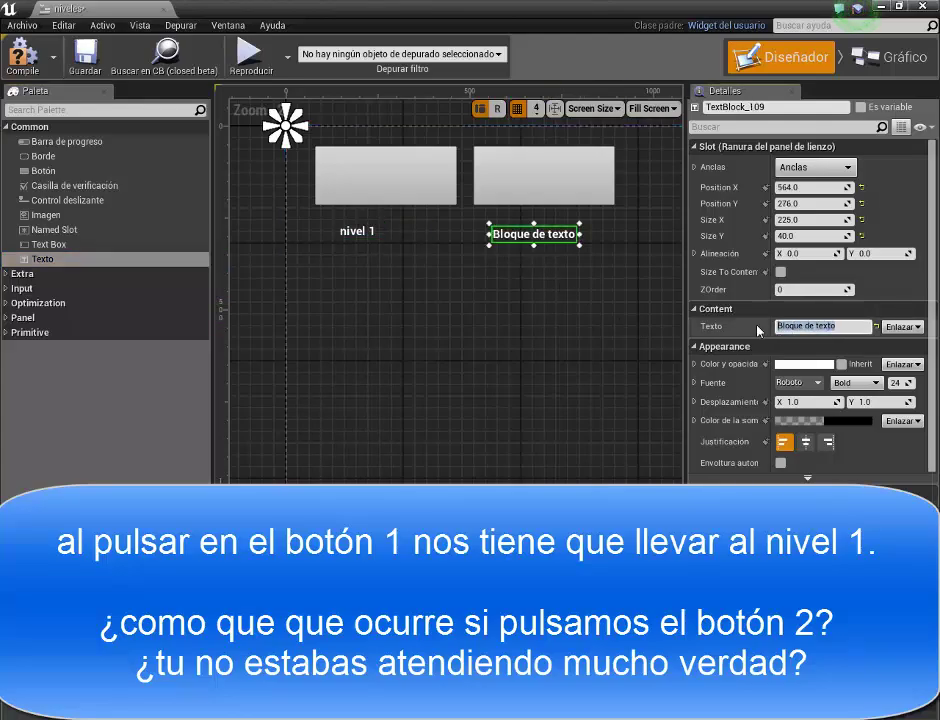
{"action": "type", "text": "nivel 2"}
{"action": "key", "text": "Return"}
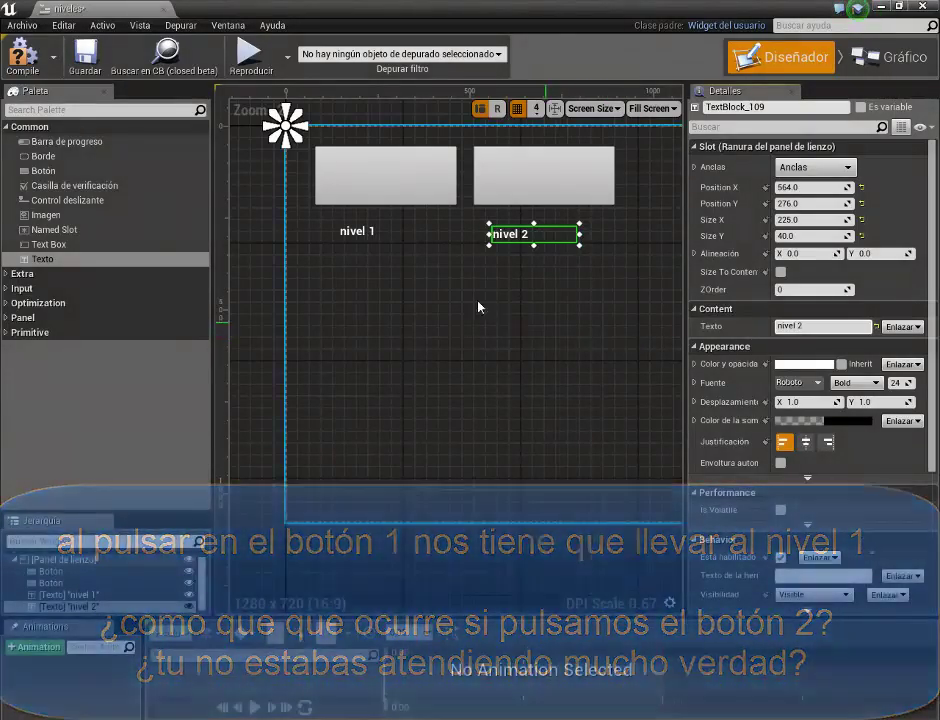
{"action": "left_click", "coordinate": [459, 296]}
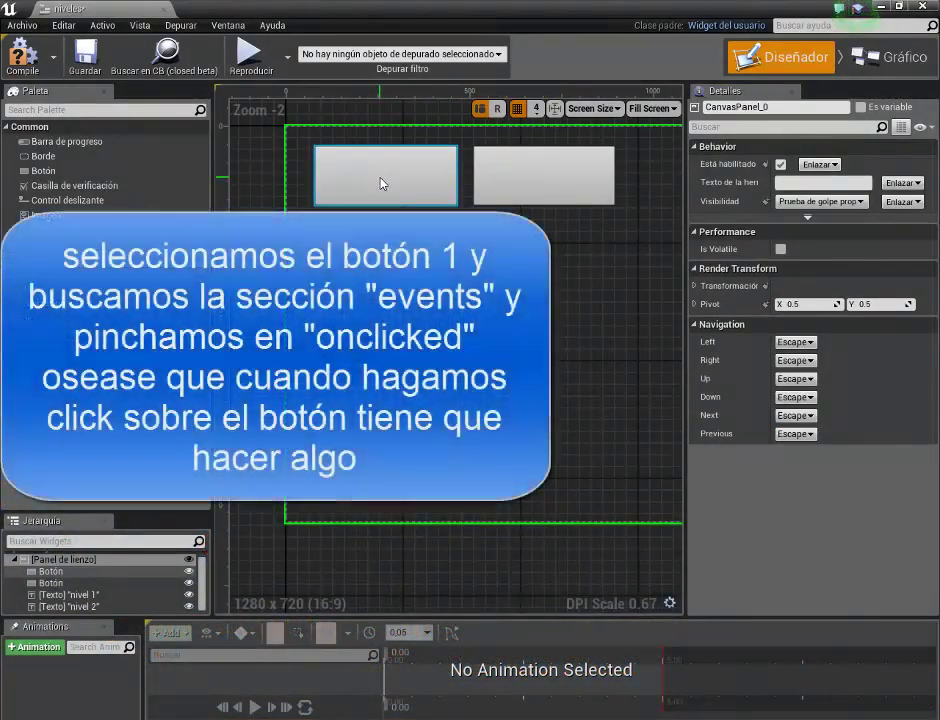
{"action": "left_click", "coordinate": [380, 183]}
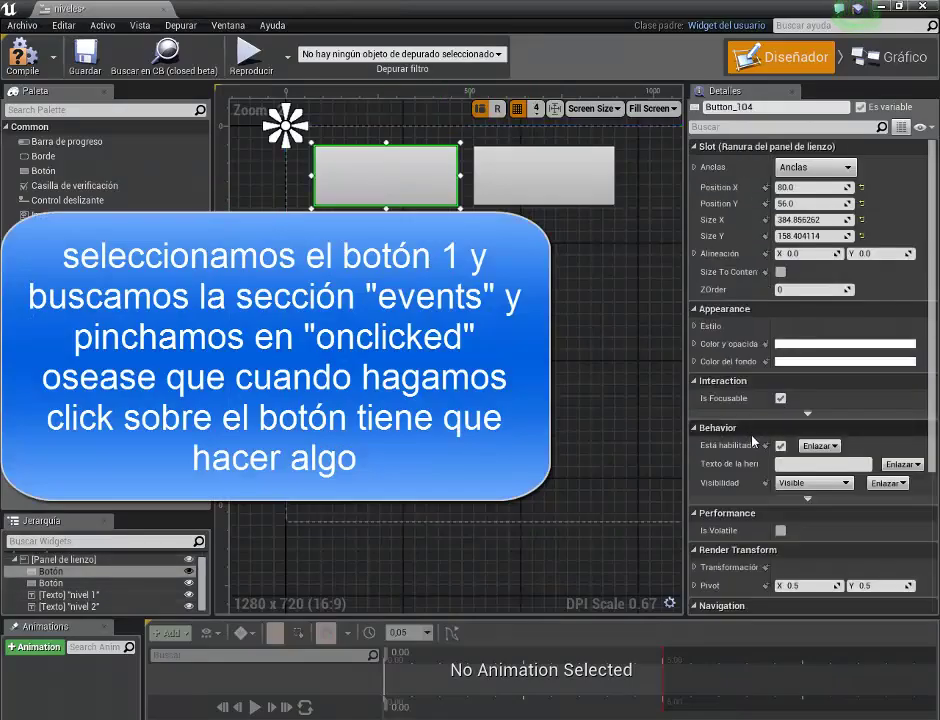
Make Button_104's OnClicked event run Abrir el nivel with Level Name 1
{"action": "scroll", "coordinate": [752, 441], "scroll_direction": "down", "scroll_amount": 3}
{"action": "scroll", "coordinate": [752, 441], "scroll_direction": "down", "scroll_amount": 5}
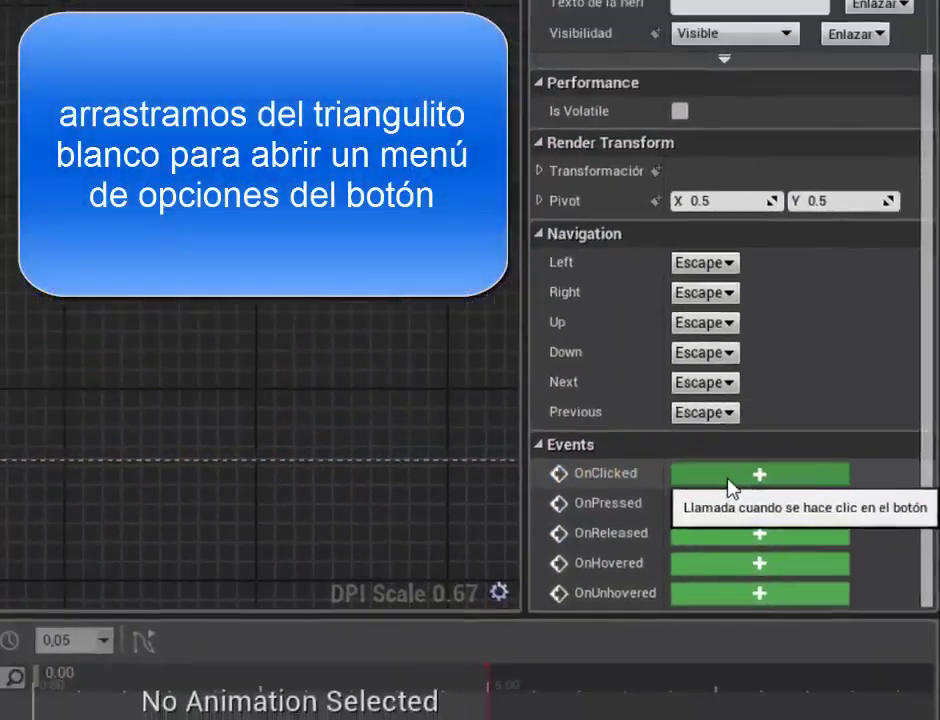
{"action": "left_click", "coordinate": [648, 437]}
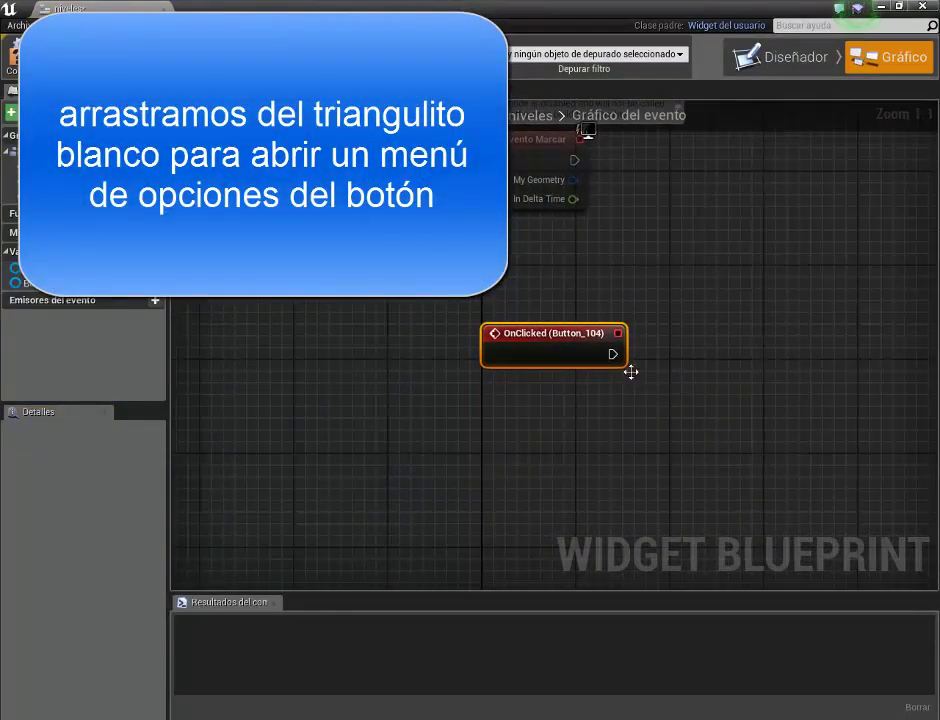
{"action": "left_click_drag", "start_coordinate": [613, 354], "coordinate": [730, 303]}
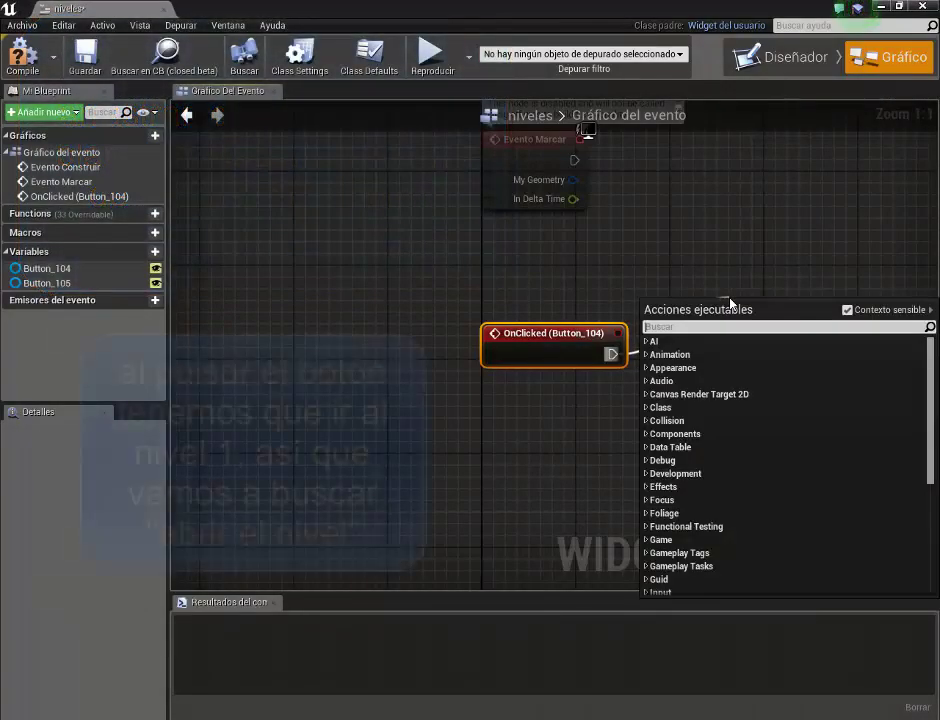
{"action": "type", "text": "level"}
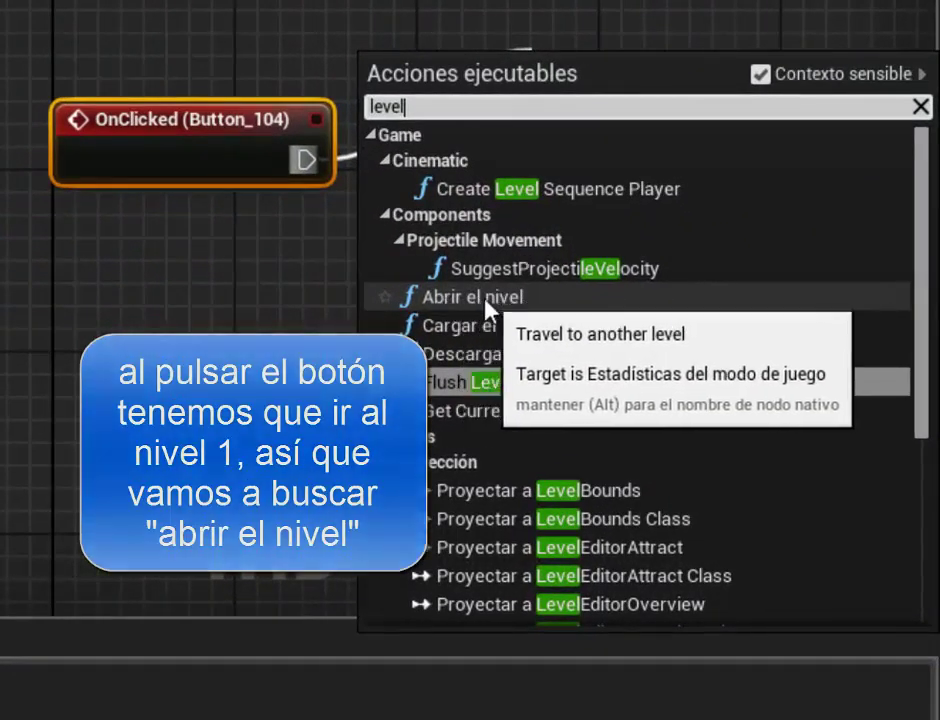
{"action": "left_click", "coordinate": [563, 346]}
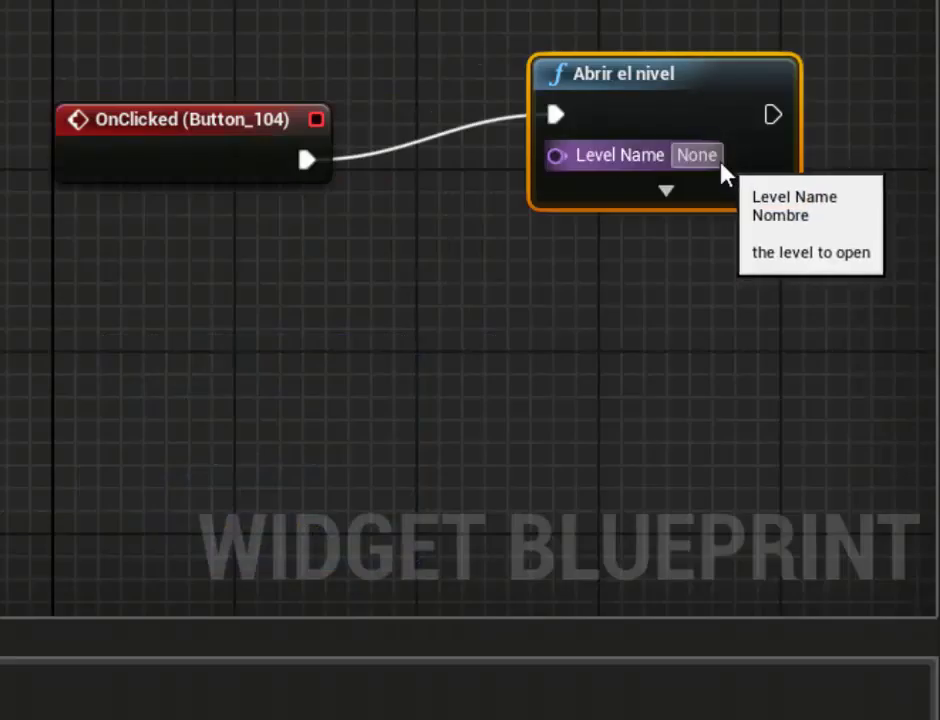
{"action": "left_click", "coordinate": [732, 175]}
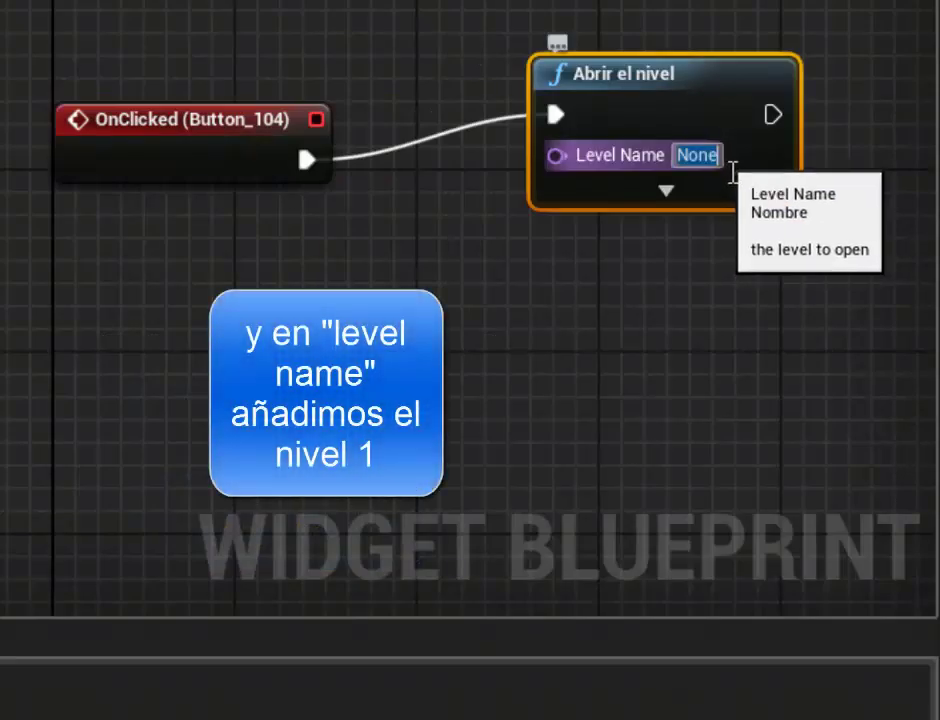
{"action": "type", "text": "1"}
{"action": "key", "text": "Return"}
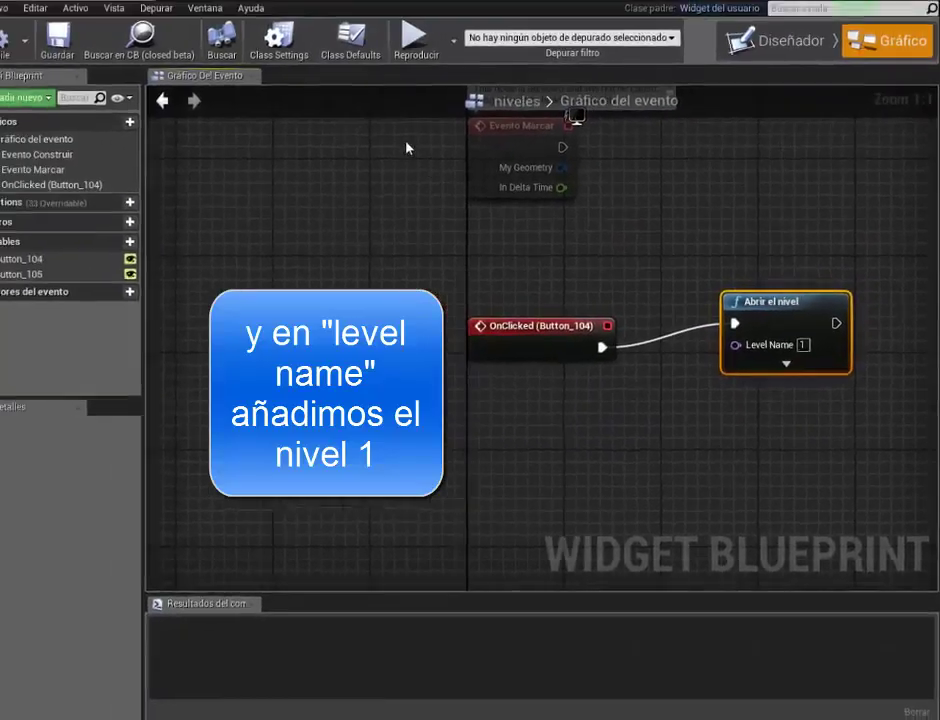
{"action": "left_click", "coordinate": [791, 66]}
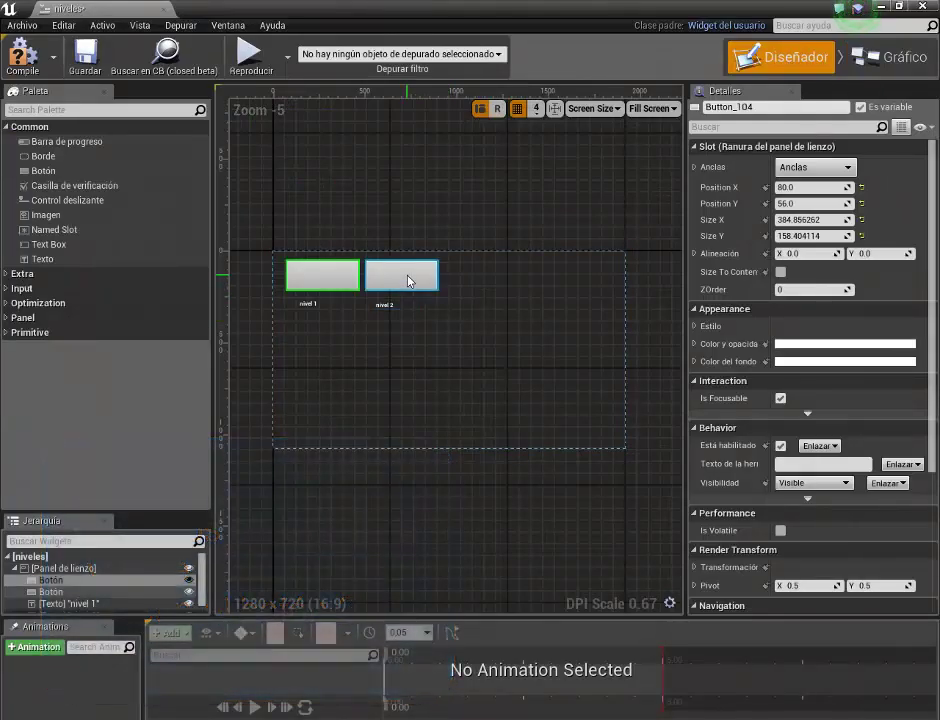
Add an OnClicked (Button_105) event for the nivel 2 button to the event graph
{"action": "left_click", "coordinate": [405, 278]}
{"action": "scroll", "coordinate": [697, 497], "scroll_direction": "down", "scroll_amount": 5}
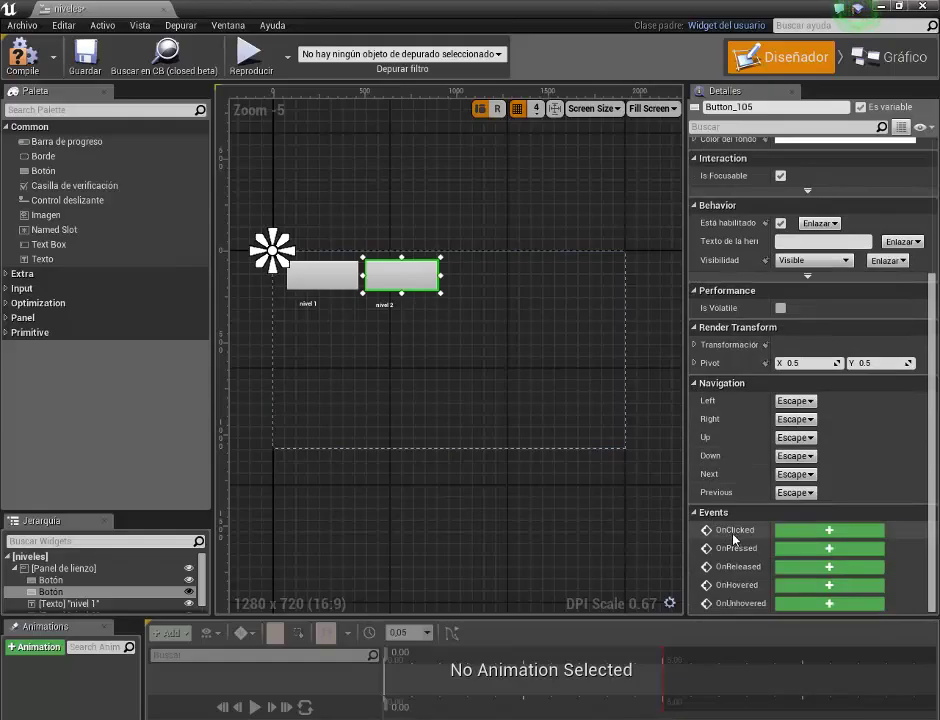
{"action": "left_click", "coordinate": [820, 531]}
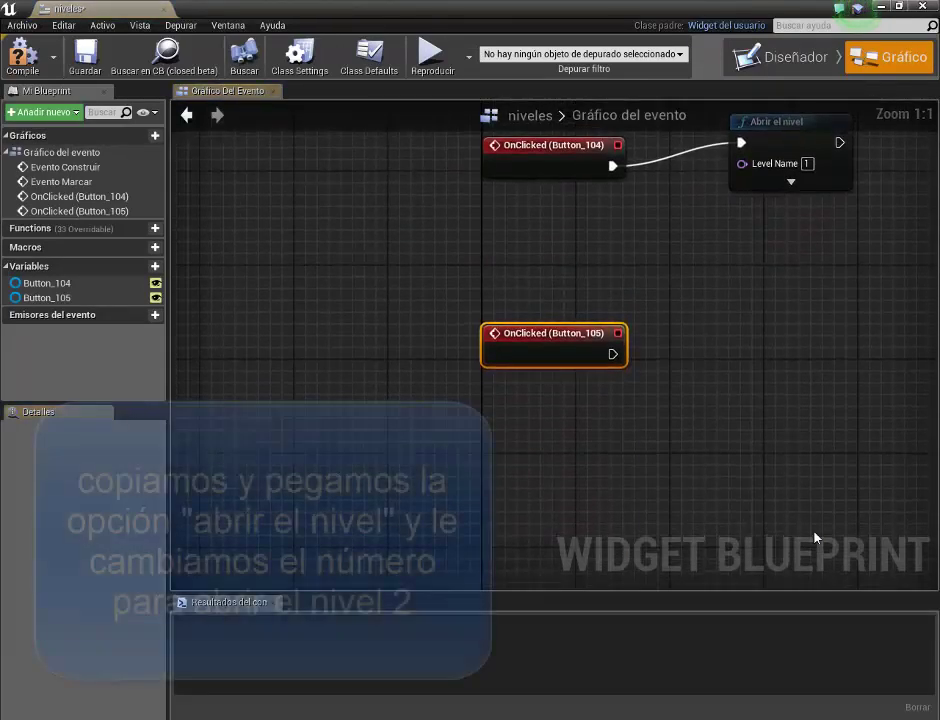
{"action": "right_click_drag", "start_coordinate": [727, 302], "coordinate": [594, 308]}
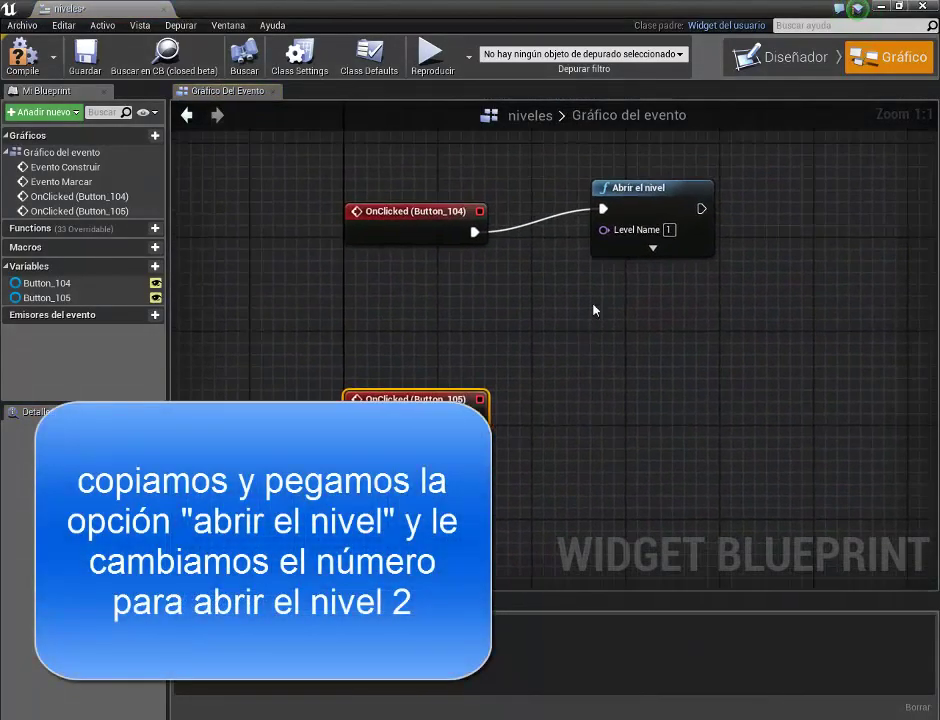
{"action": "right_click", "coordinate": [648, 193]}
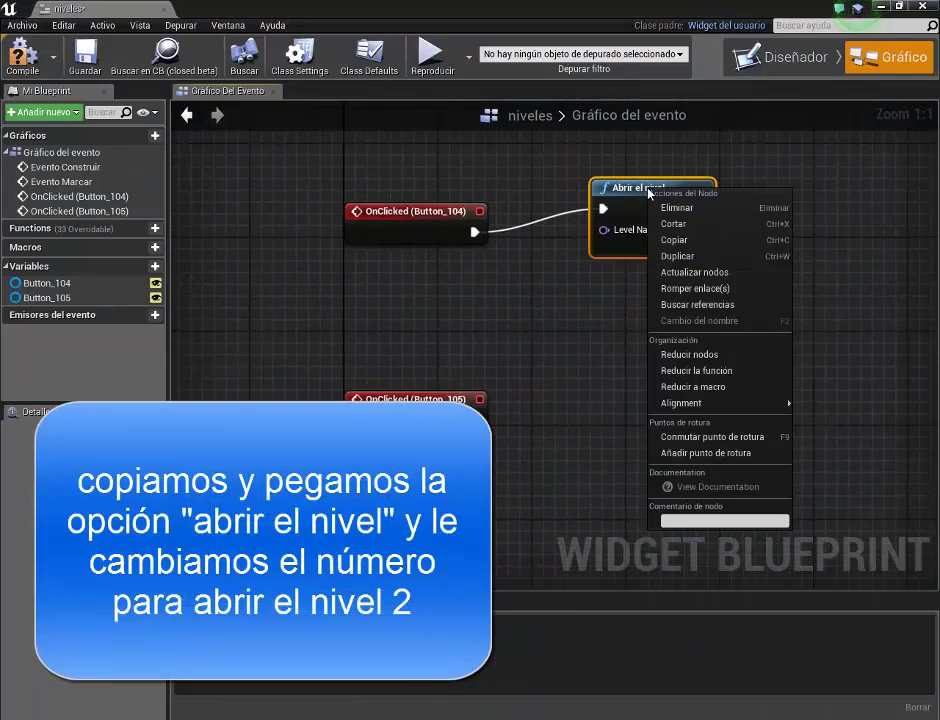
Duplicate Abrir el nivel, wire it to OnClicked (Button_105) with Level Name 2, and compile
{"action": "left_click", "coordinate": [679, 258]}
{"action": "left_click_drag", "start_coordinate": [667, 218], "coordinate": [614, 376]}
{"action": "left_click_drag", "start_coordinate": [474, 420], "coordinate": [593, 389]}
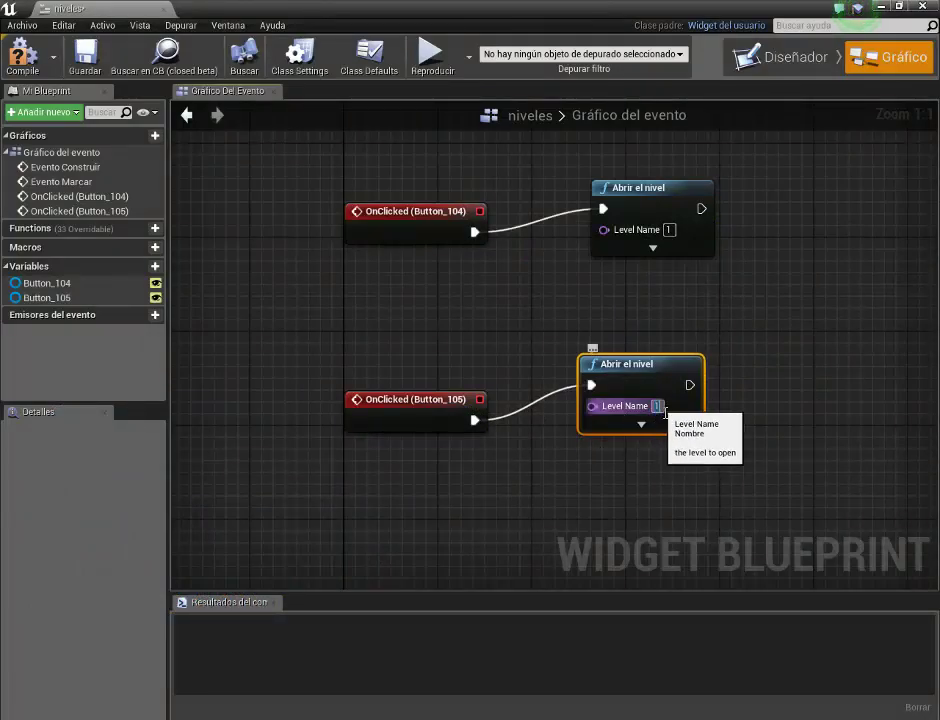
{"action": "type", "text": "2"}
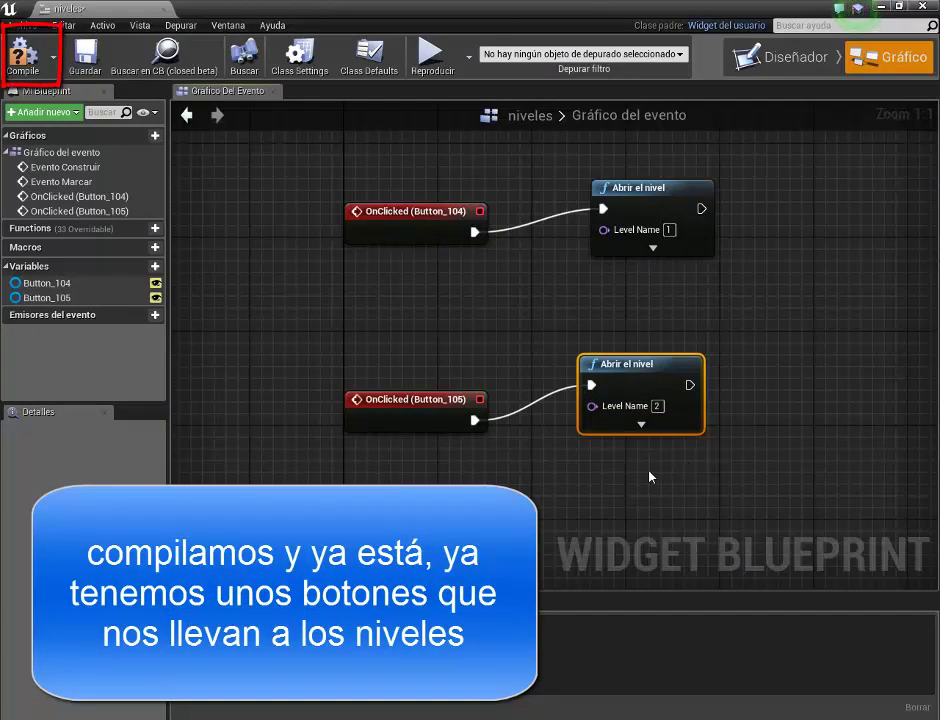
{"action": "left_click", "coordinate": [22, 50]}
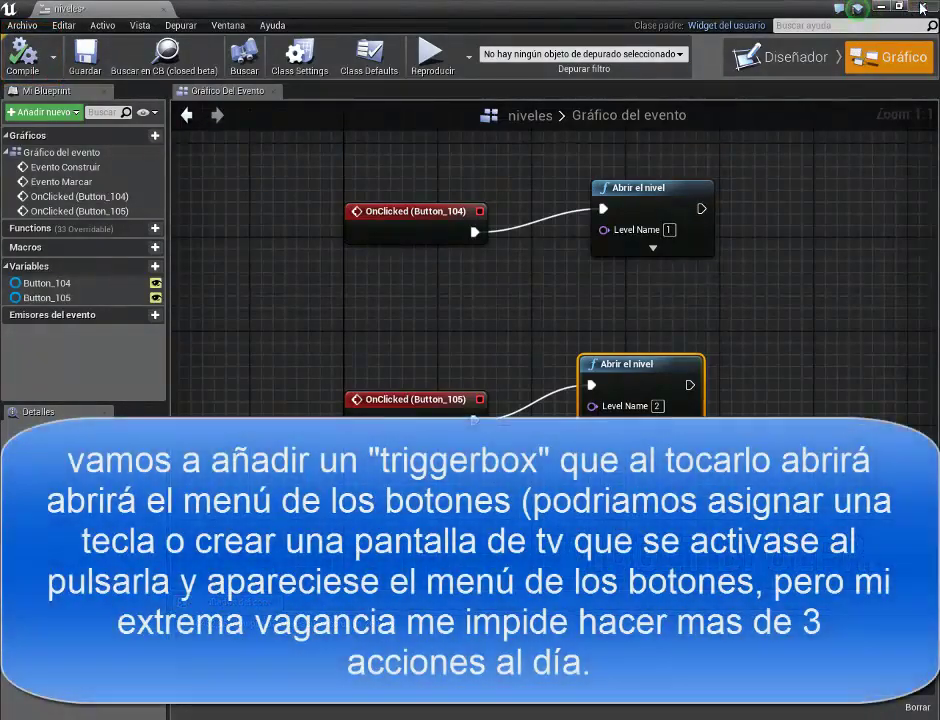
{"action": "left_click", "coordinate": [921, 8]}
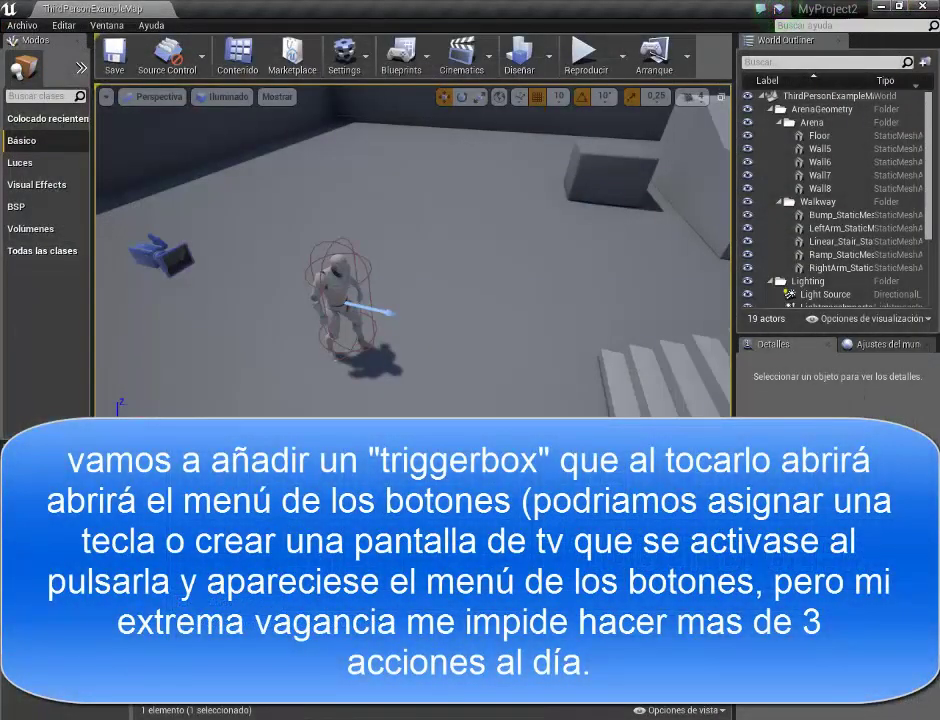
Place a TriggerBox in front of the grey wall and raise it to Z 170
{"action": "right_click_drag", "start_coordinate": [415, 250], "coordinate": [470, 254]}
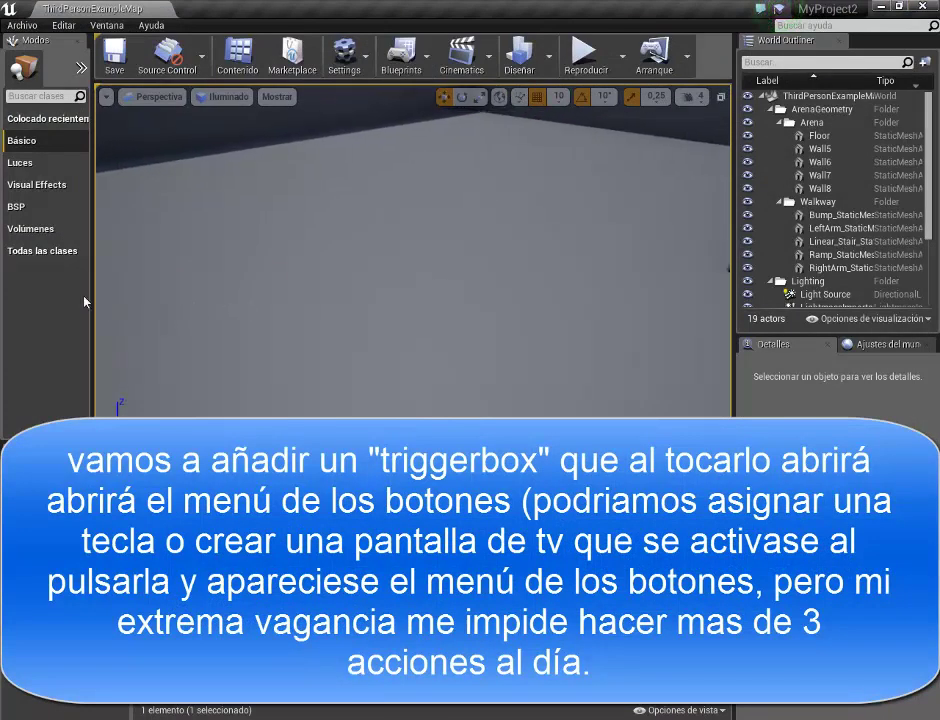
{"action": "left_click_drag", "start_coordinate": [101, 303], "coordinate": [248, 300]}
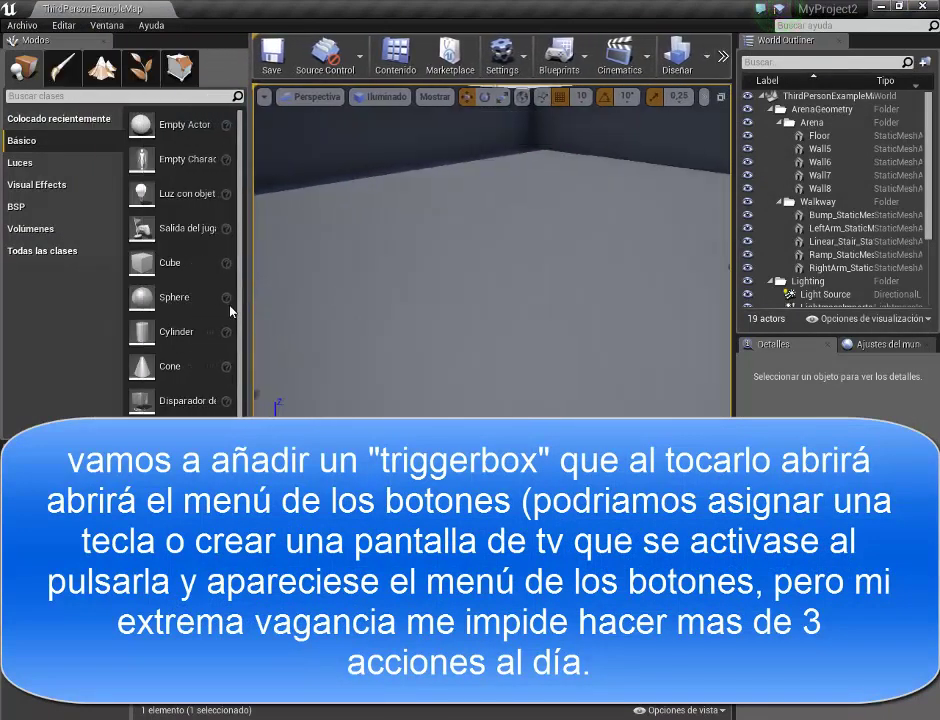
{"action": "left_click_drag", "start_coordinate": [255, 317], "coordinate": [336, 318]}
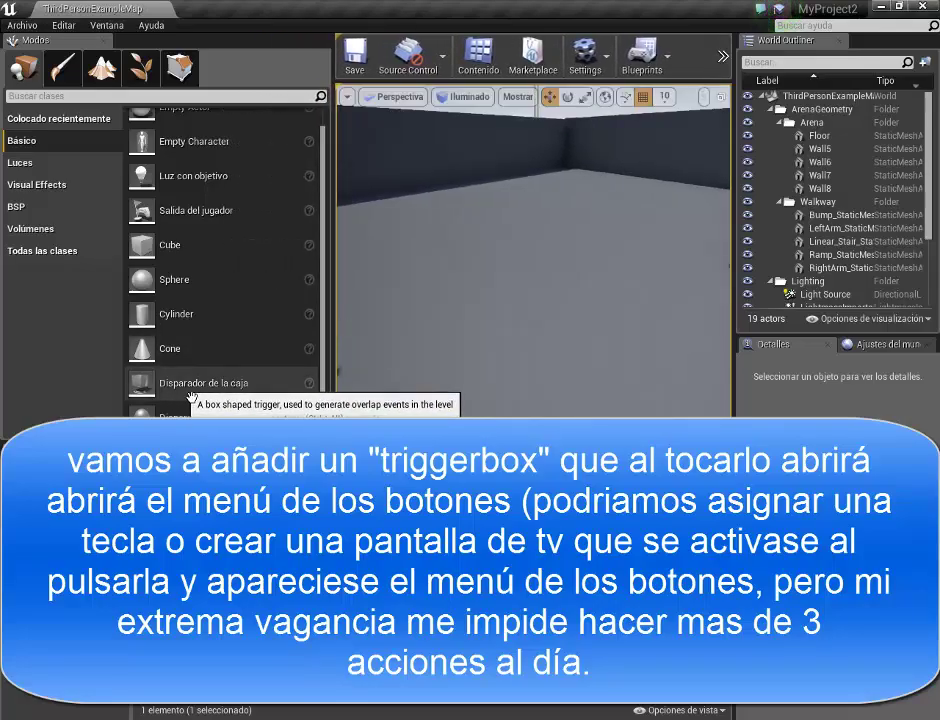
{"action": "left_click_drag", "start_coordinate": [190, 397], "coordinate": [403, 313]}
{"action": "left_click_drag", "start_coordinate": [534, 309], "coordinate": [568, 300]}
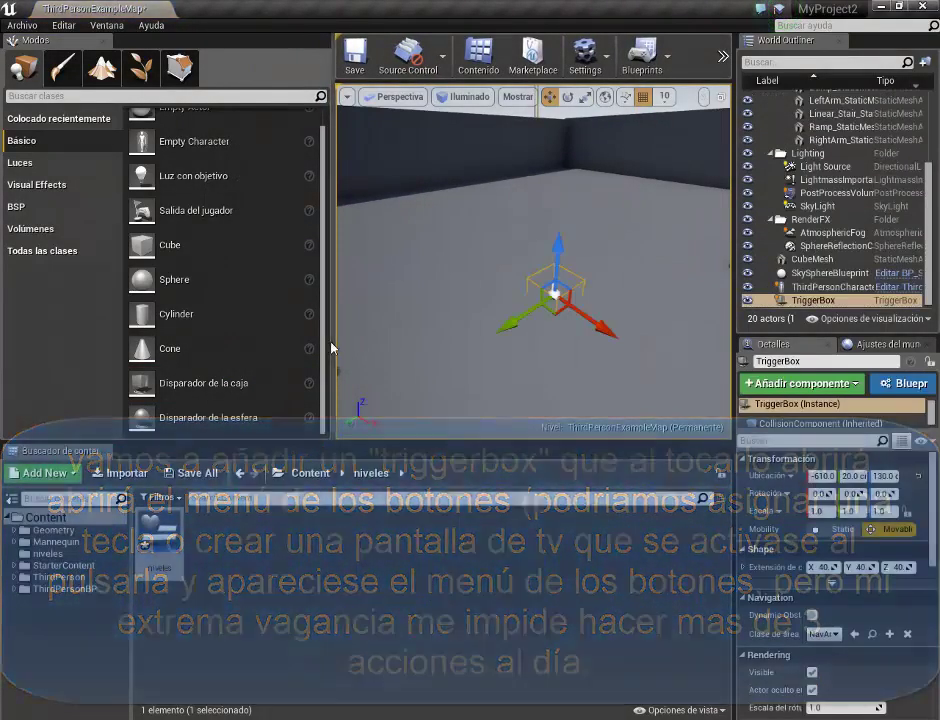
{"action": "left_click_drag", "start_coordinate": [338, 342], "coordinate": [109, 345]}
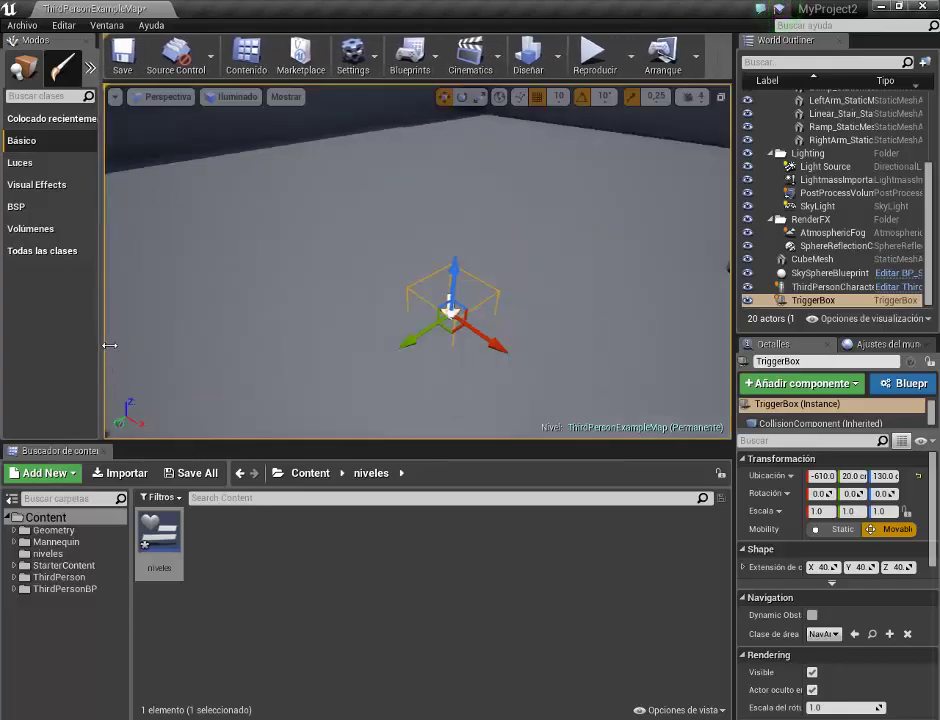
{"action": "left_click_drag", "start_coordinate": [455, 265], "coordinate": [462, 233]}
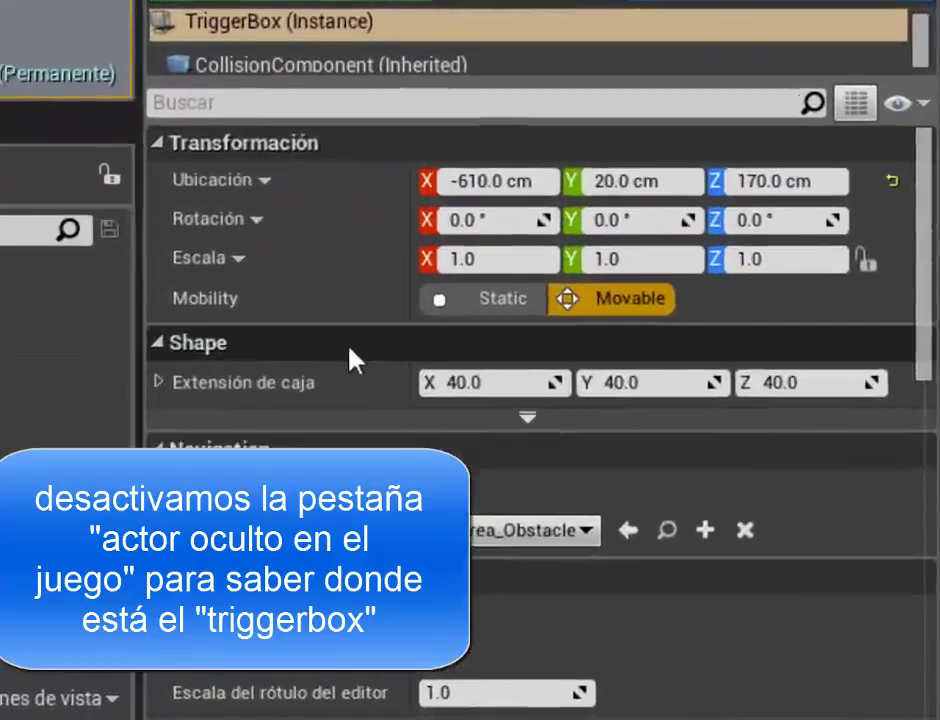
Turn off Actor oculto en el juego on the TriggerBox, enlarge the viewport and focus on it
{"action": "scroll", "coordinate": [800, 558], "scroll_direction": "down", "scroll_amount": 5}
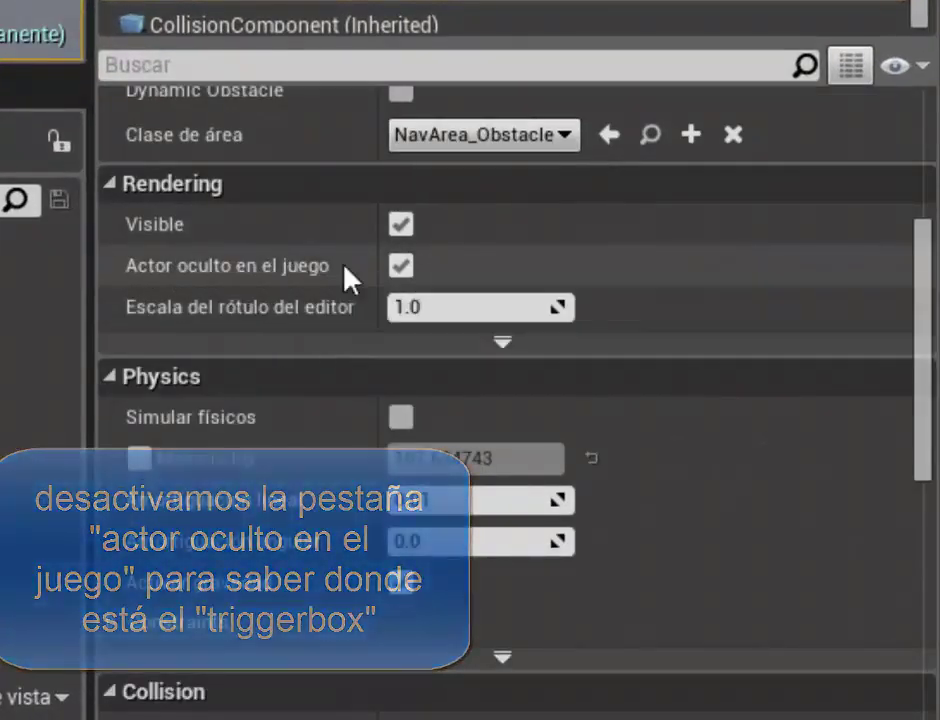
{"action": "left_click", "coordinate": [400, 266]}
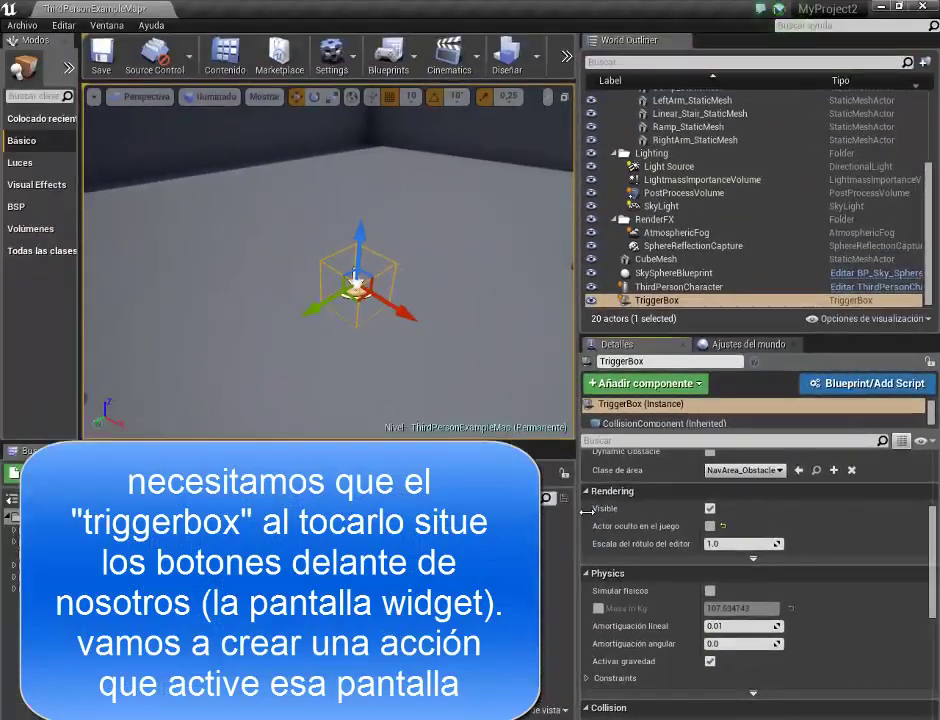
{"action": "left_click_drag", "start_coordinate": [580, 511], "coordinate": [822, 511]}
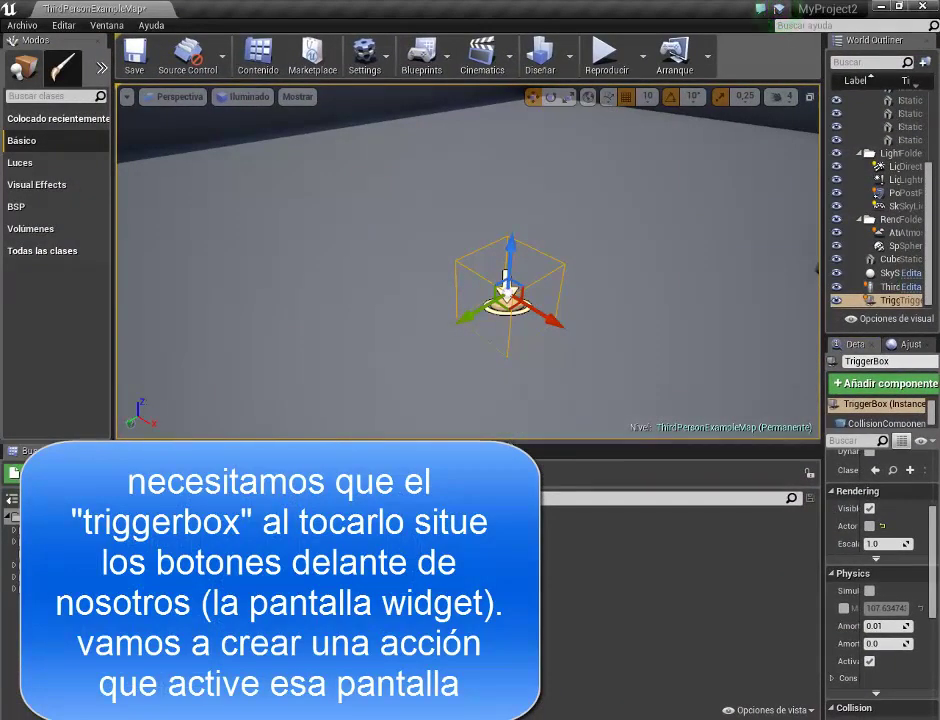
{"action": "left_click_drag", "start_coordinate": [513, 444], "coordinate": [513, 530]}
{"action": "scroll", "coordinate": [513, 300], "scroll_direction": "down", "scroll_amount": 8}
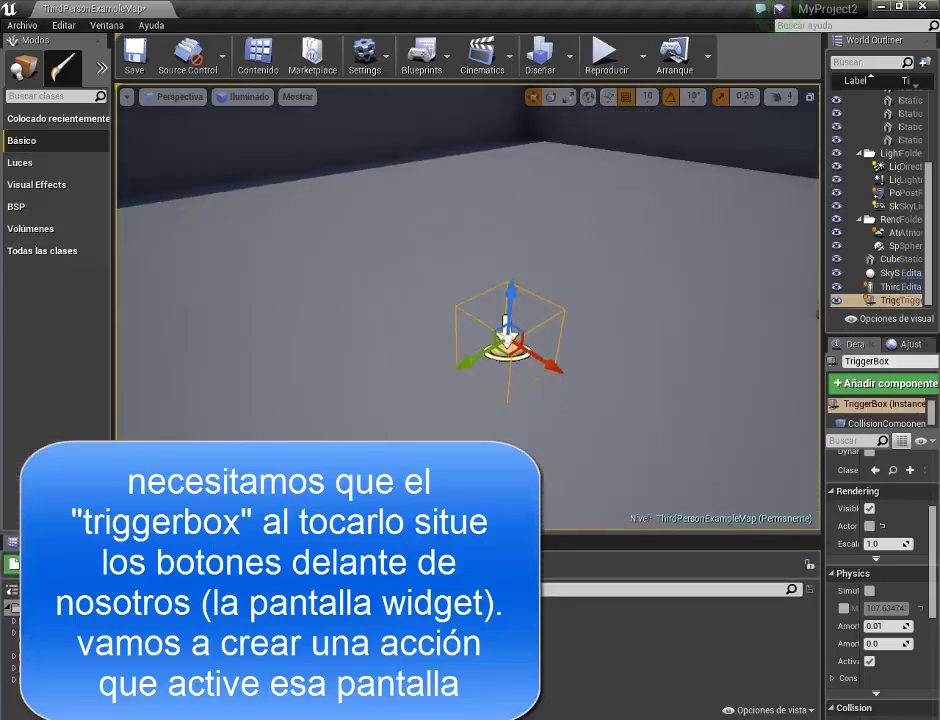
{"action": "key", "text": "f"}
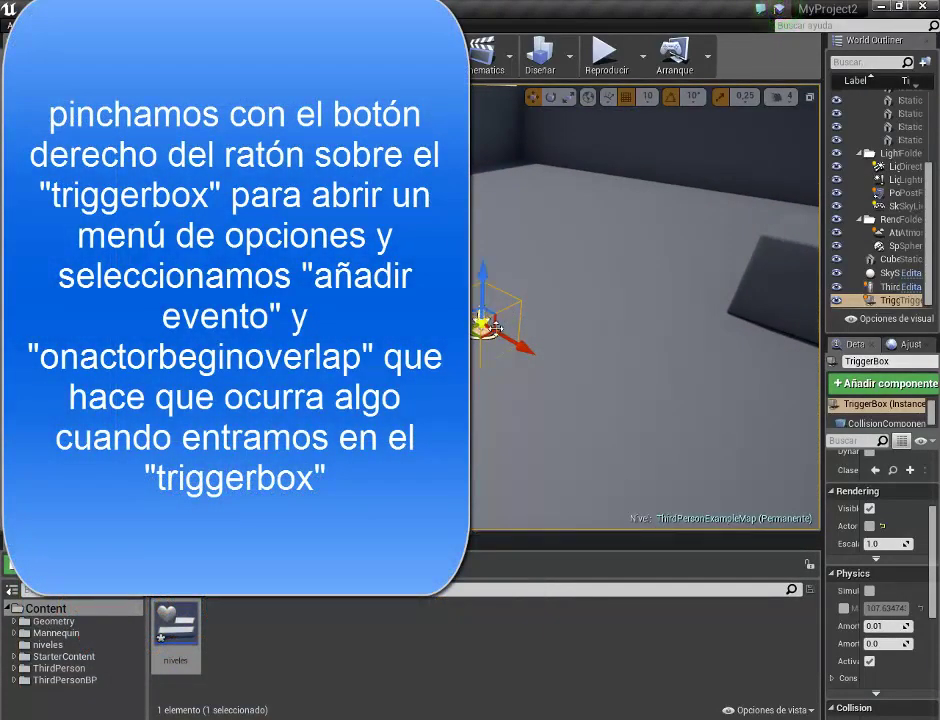
Add an OnActorBeginOverlap event for the TriggerBox to the level blueprint
{"action": "right_click", "coordinate": [484, 322]}
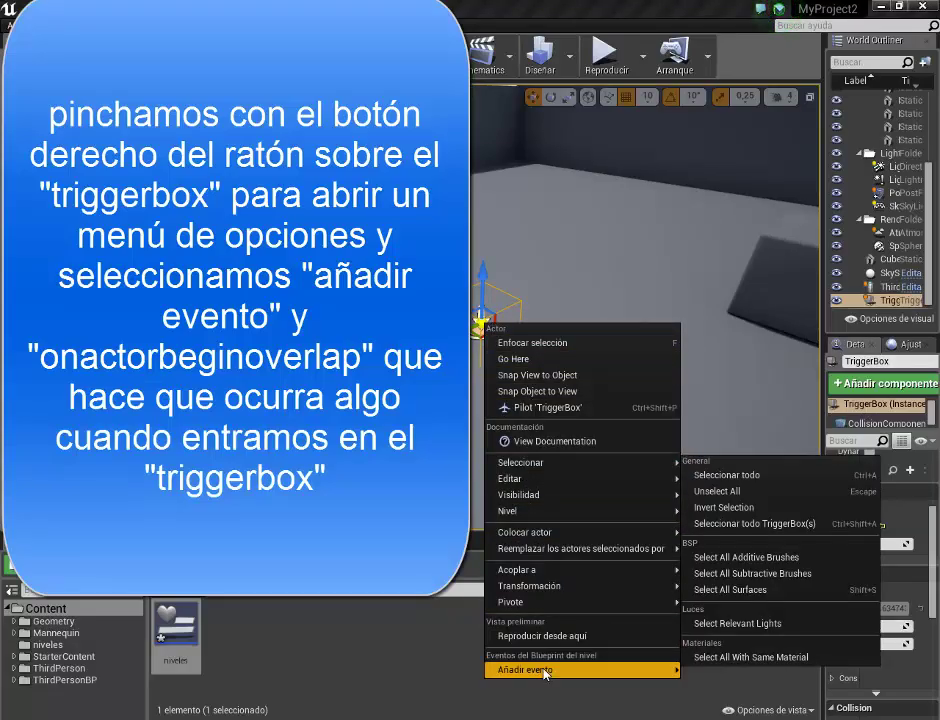
{"action": "mouse_move", "coordinate": [545, 674]}
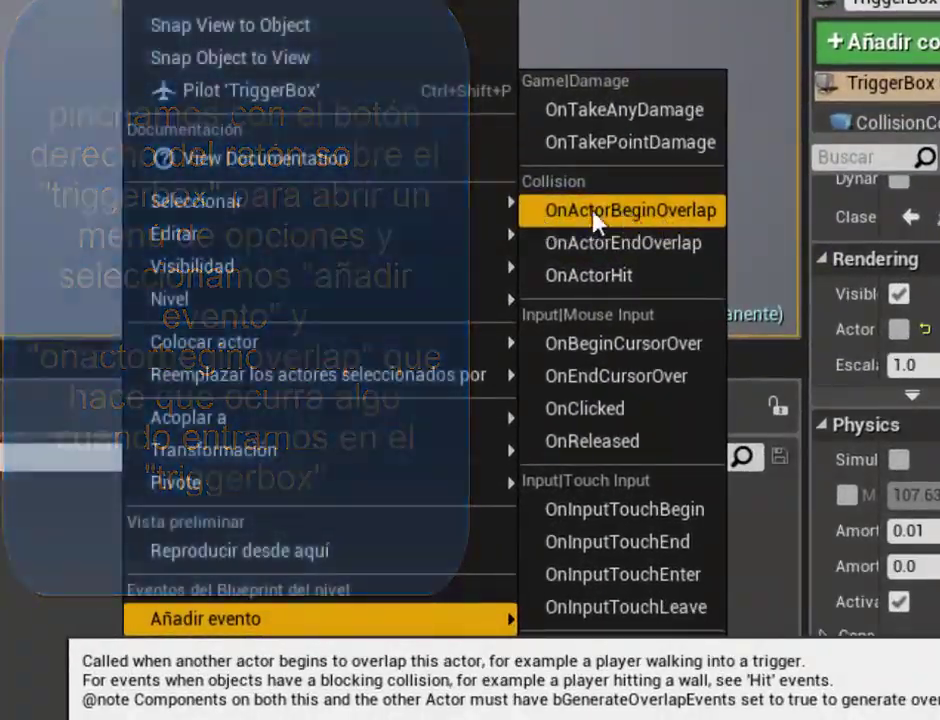
{"action": "left_click", "coordinate": [600, 222]}
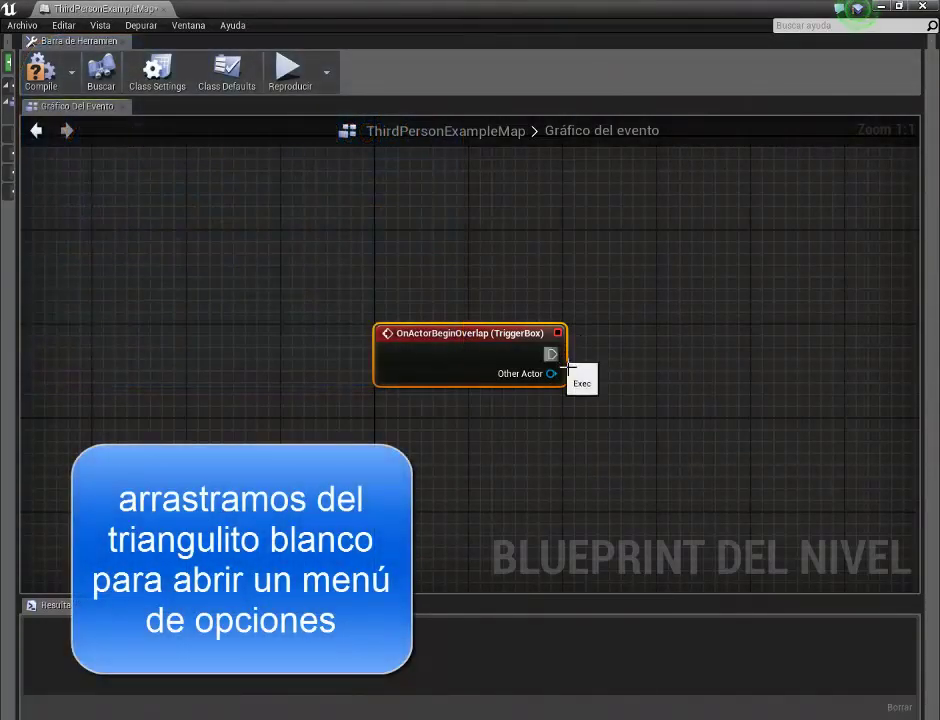
Connect the overlap event to a Create Widget node and set its Class to niveles
{"action": "left_click_drag", "start_coordinate": [646, 308], "coordinate": [643, 304]}
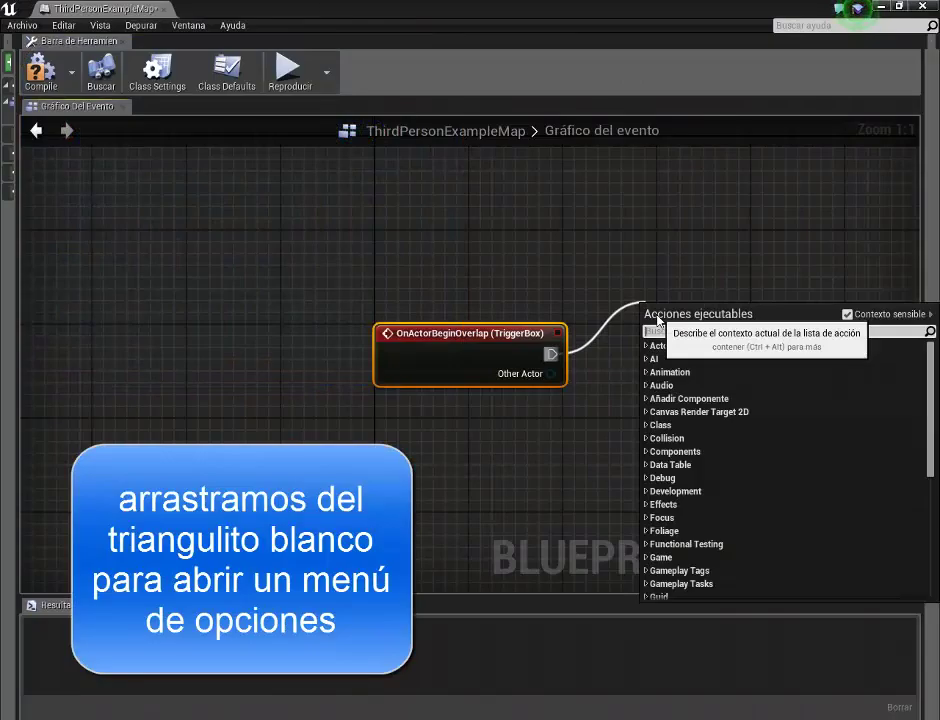
{"action": "type", "text": "widget"}
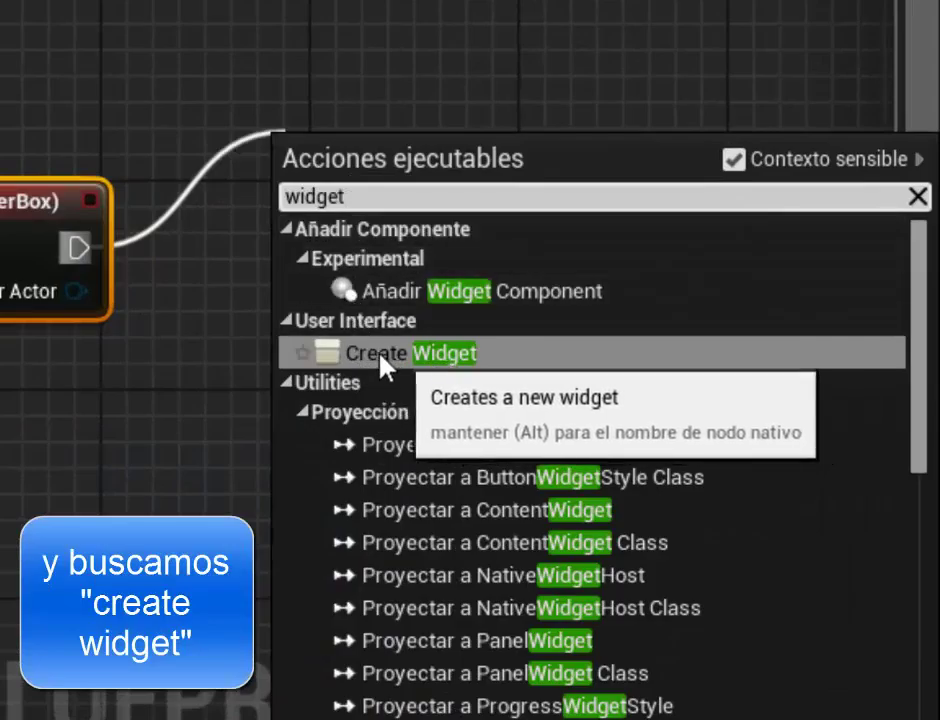
{"action": "left_click", "coordinate": [405, 356]}
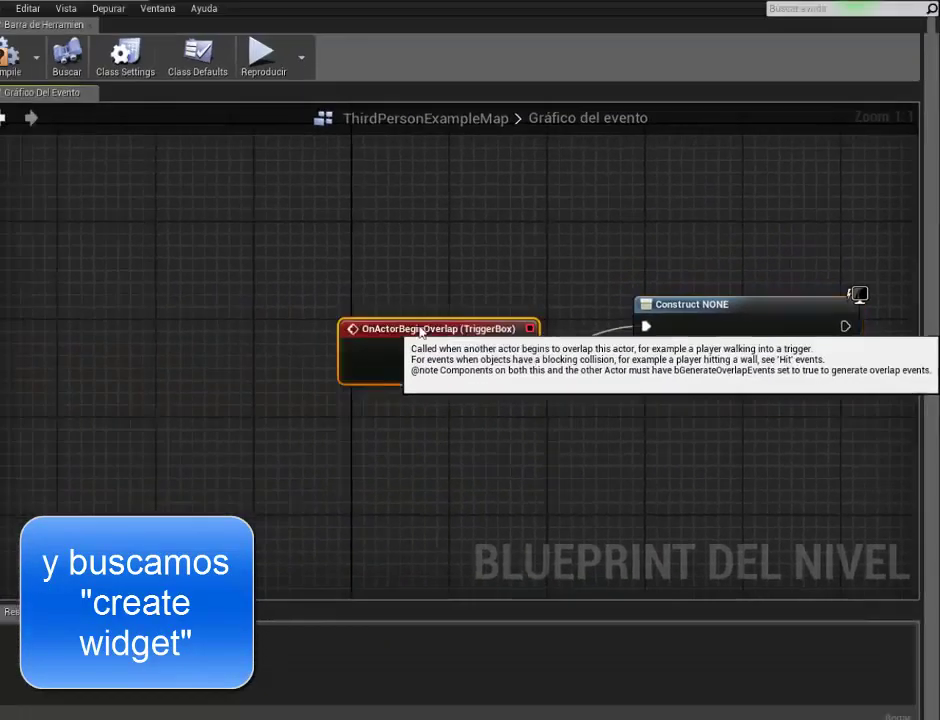
{"action": "left_click_drag", "start_coordinate": [420, 333], "coordinate": [240, 309]}
{"action": "left_click_drag", "start_coordinate": [700, 320], "coordinate": [532, 285]}
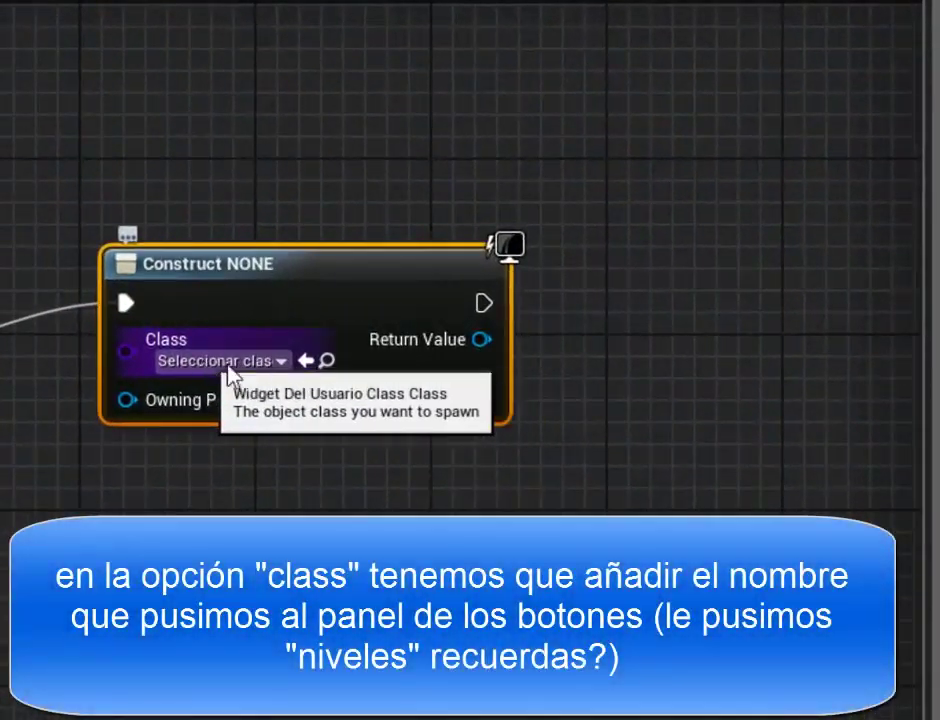
{"action": "left_click", "coordinate": [281, 361]}
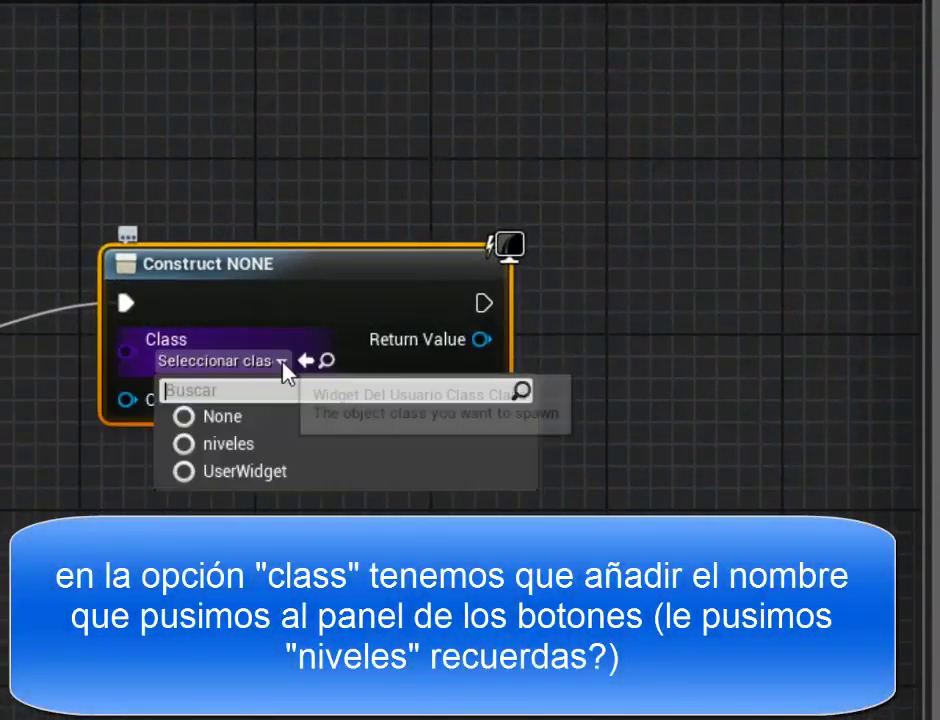
{"action": "left_click", "coordinate": [262, 455]}
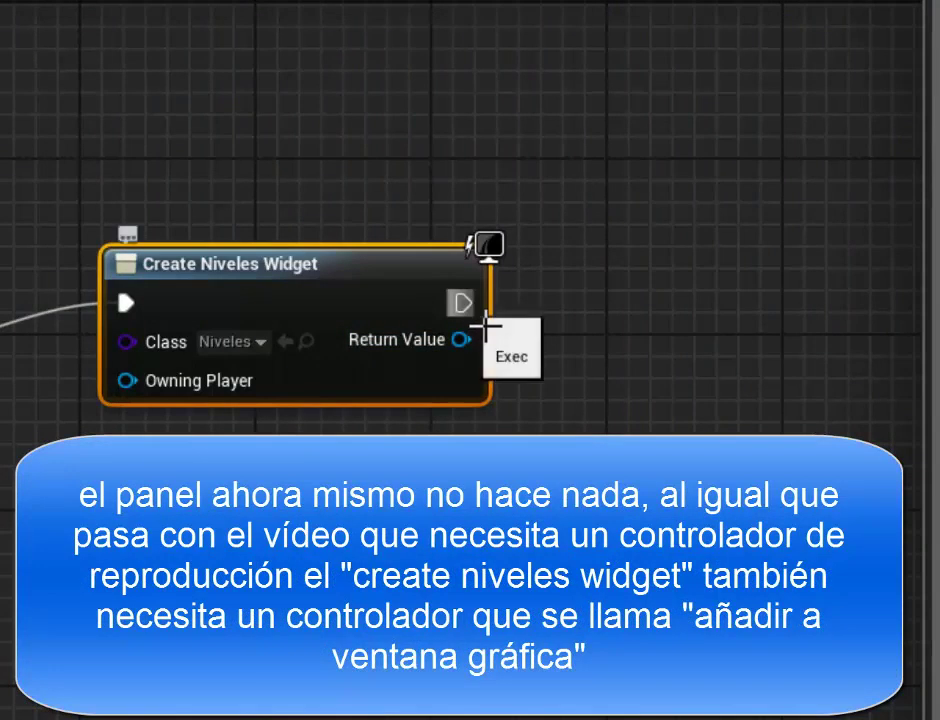
Add an Añadir a ventana gráfica node after Create Widget, feeding it the widget's Return Value
{"action": "left_click_drag", "start_coordinate": [485, 325], "coordinate": [588, 303]}
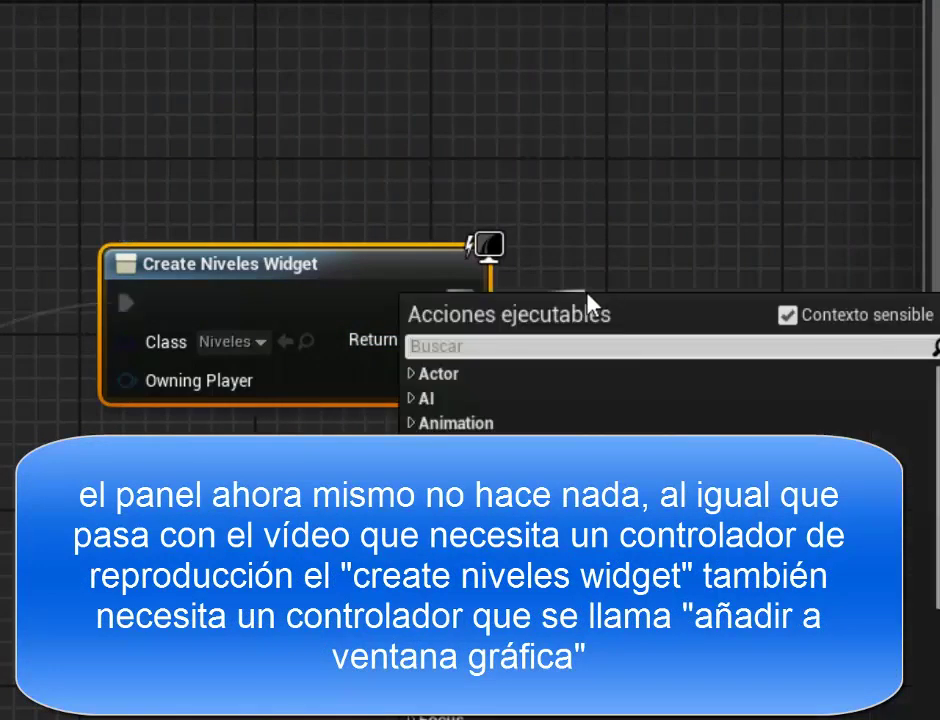
{"action": "type", "text": "vent"}
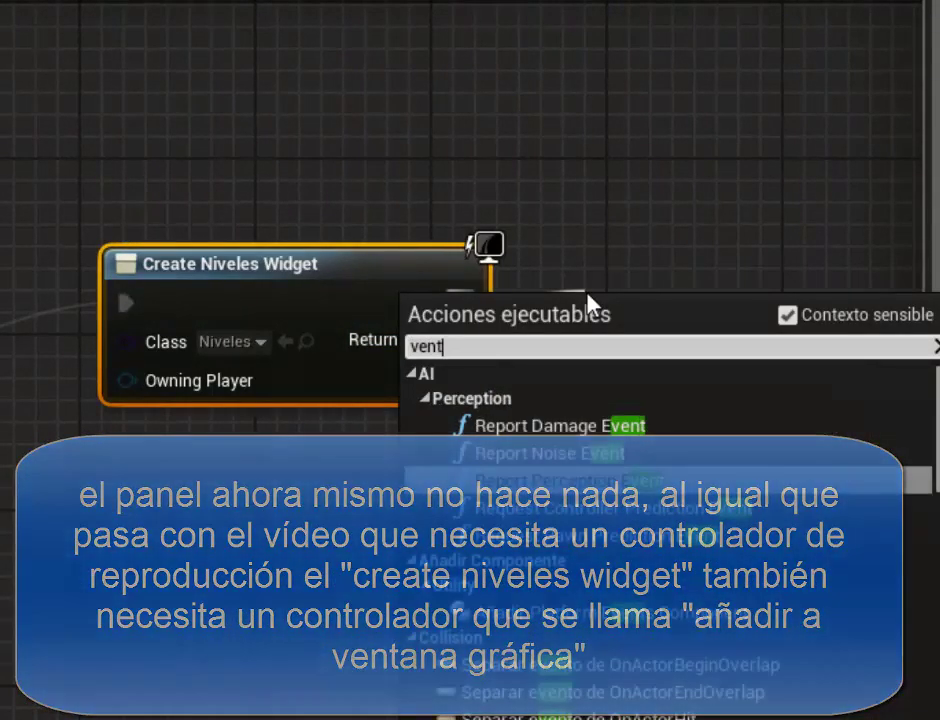
{"action": "type", "text": "ana"}
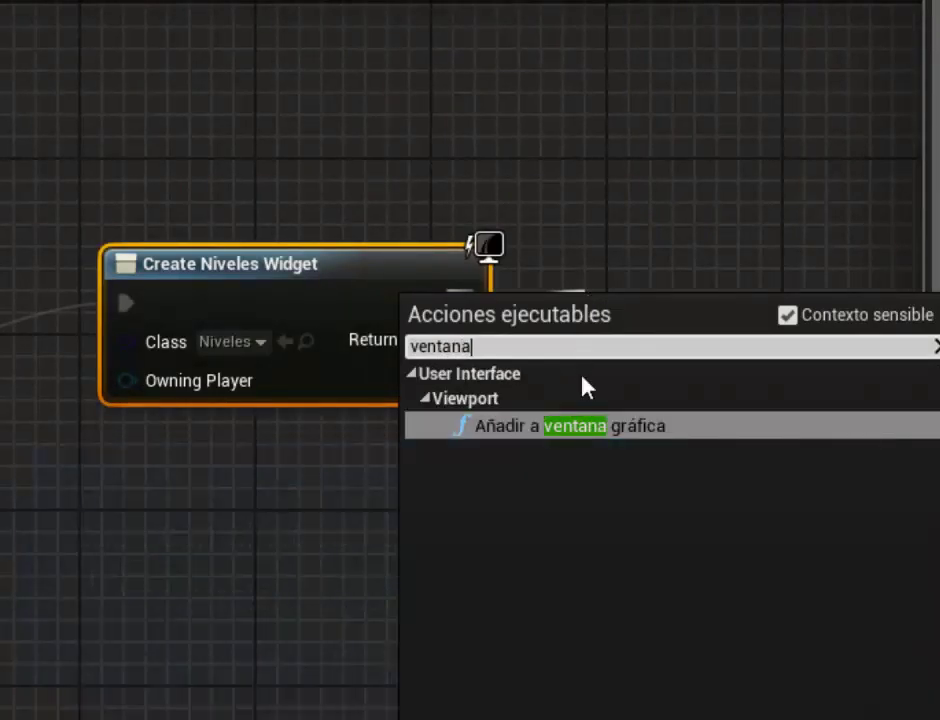
{"action": "left_click", "coordinate": [506, 430]}
{"action": "right_click_drag", "start_coordinate": [545, 441], "coordinate": [333, 432]}
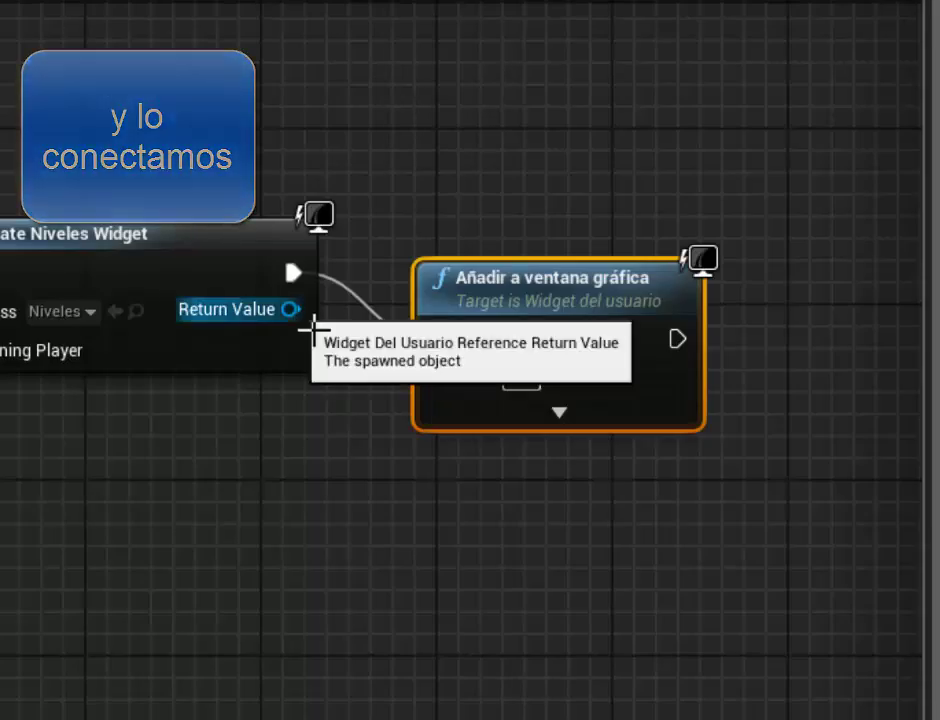
{"action": "left_click_drag", "start_coordinate": [291, 309], "coordinate": [461, 404]}
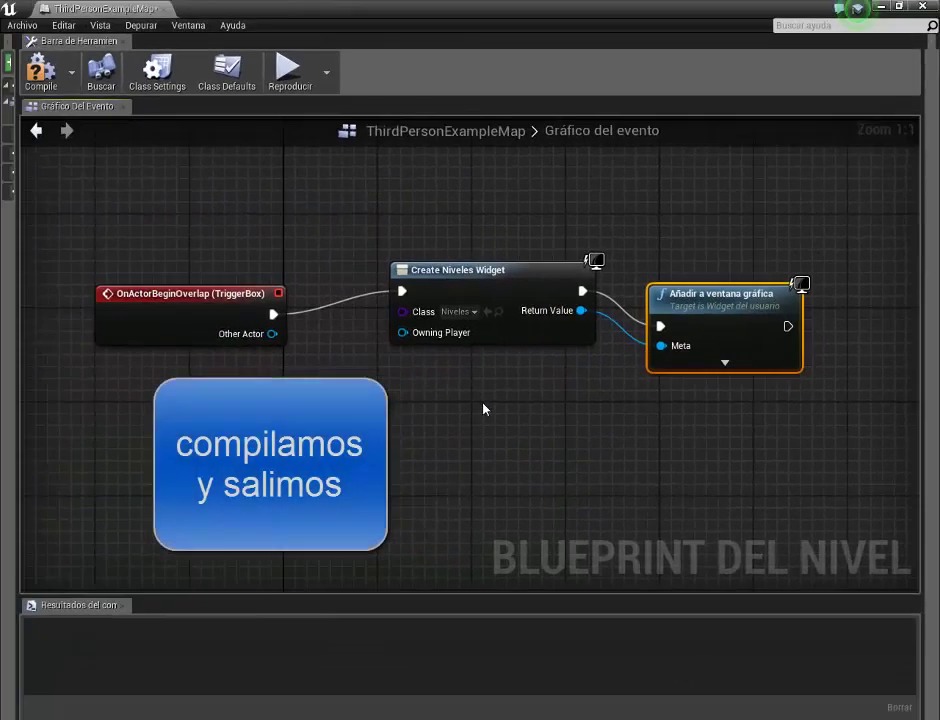
Compile the level blueprint and close its editor
{"action": "left_click", "coordinate": [41, 74]}
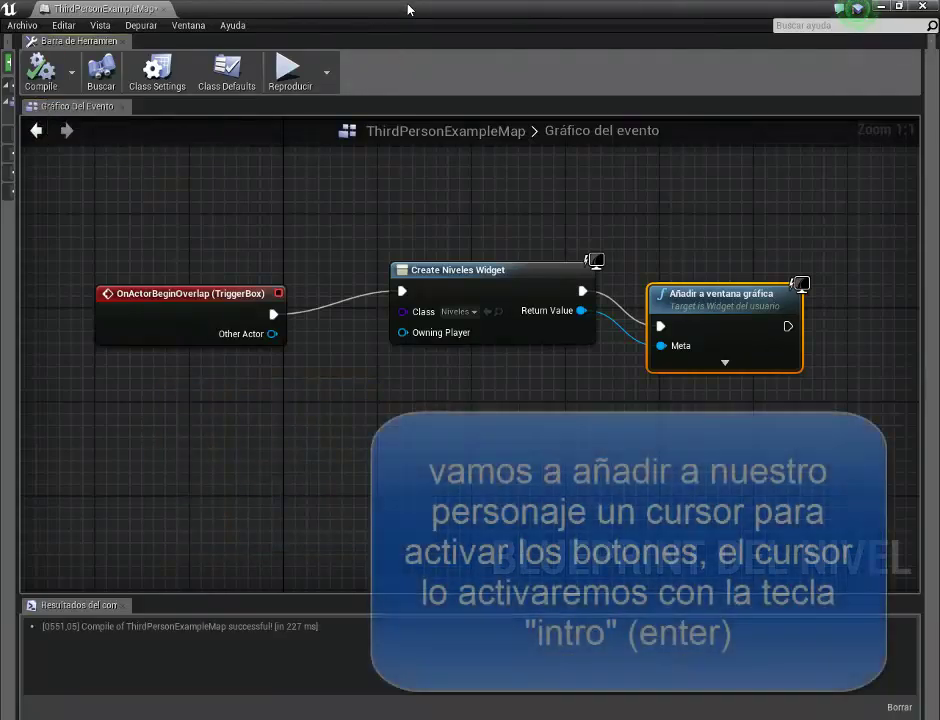
{"action": "double_click", "coordinate": [408, 10]}
{"action": "left_click", "coordinate": [620, 79]}
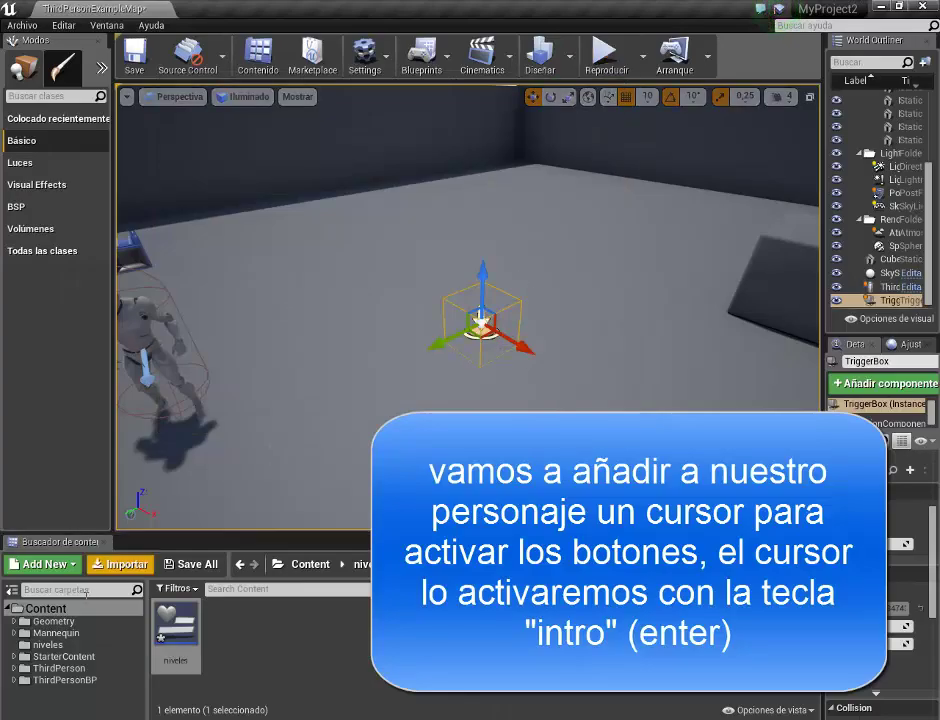
Select the third person character, then browse to the ThirdPersonBP Blueprints folder in the Content Browser
{"action": "left_click", "coordinate": [560, 380]}
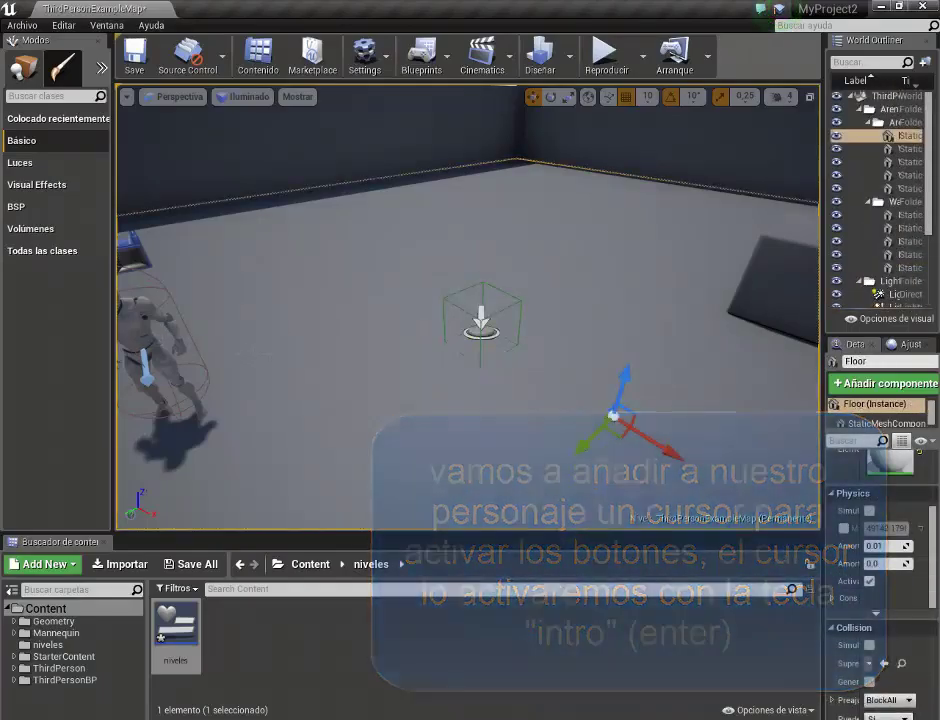
{"action": "right_click_drag", "start_coordinate": [560, 380], "coordinate": [500, 388]}
{"action": "left_click", "coordinate": [240, 375]}
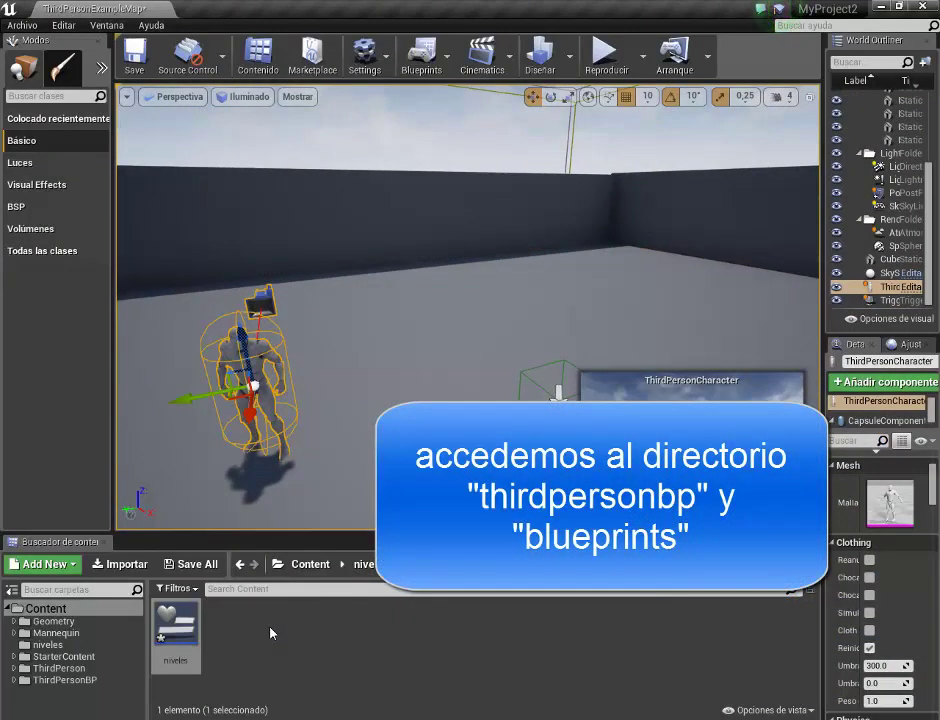
{"action": "left_click", "coordinate": [42, 680]}
{"action": "left_click", "coordinate": [13, 681]}
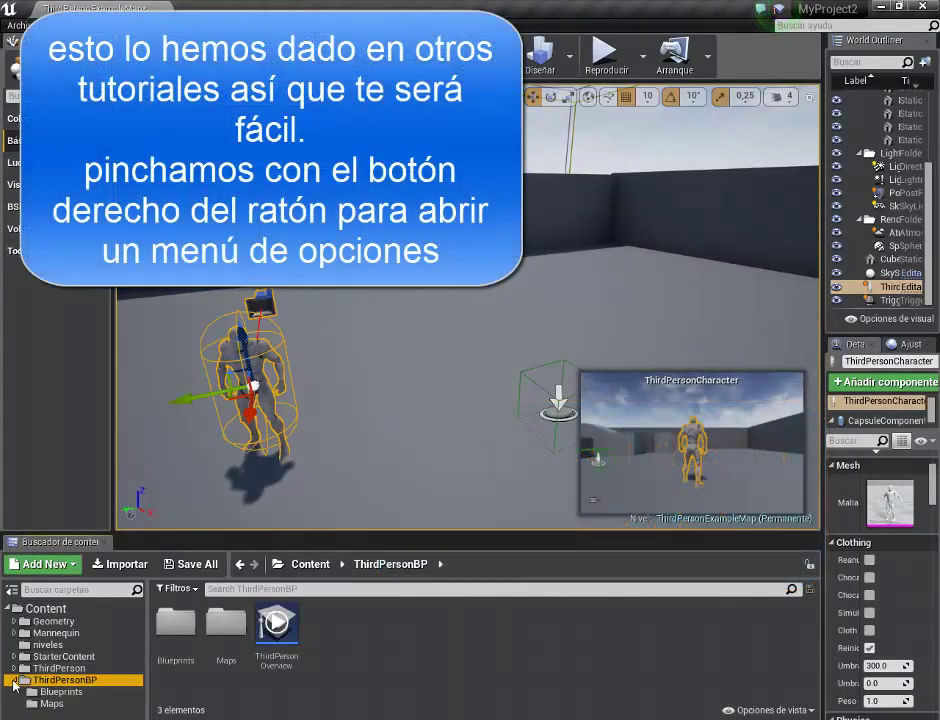
{"action": "left_click", "coordinate": [55, 692]}
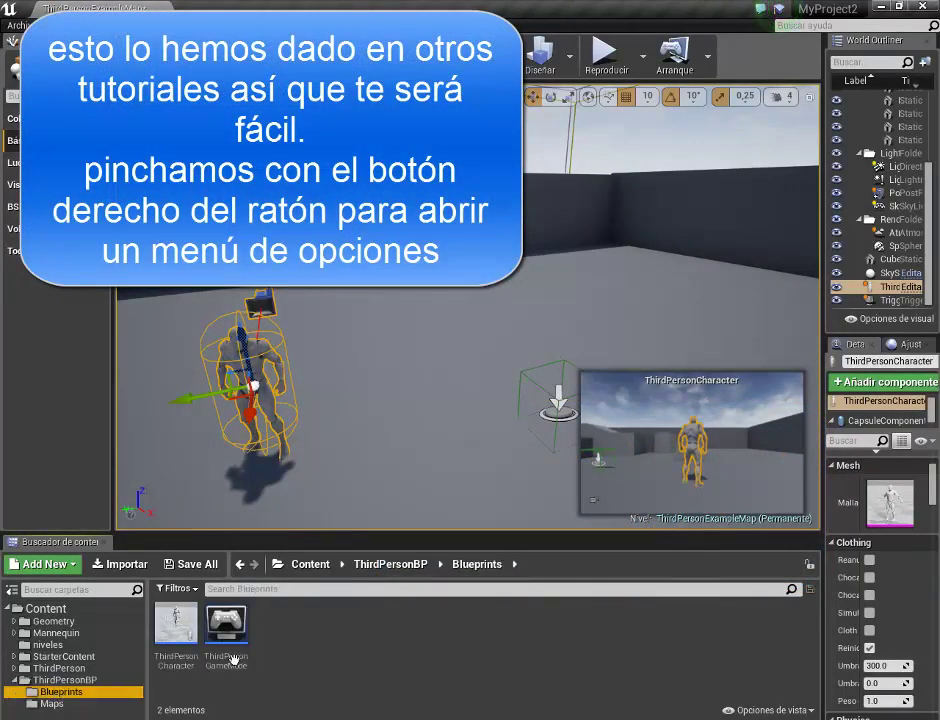
{"action": "right_click", "coordinate": [344, 640]}
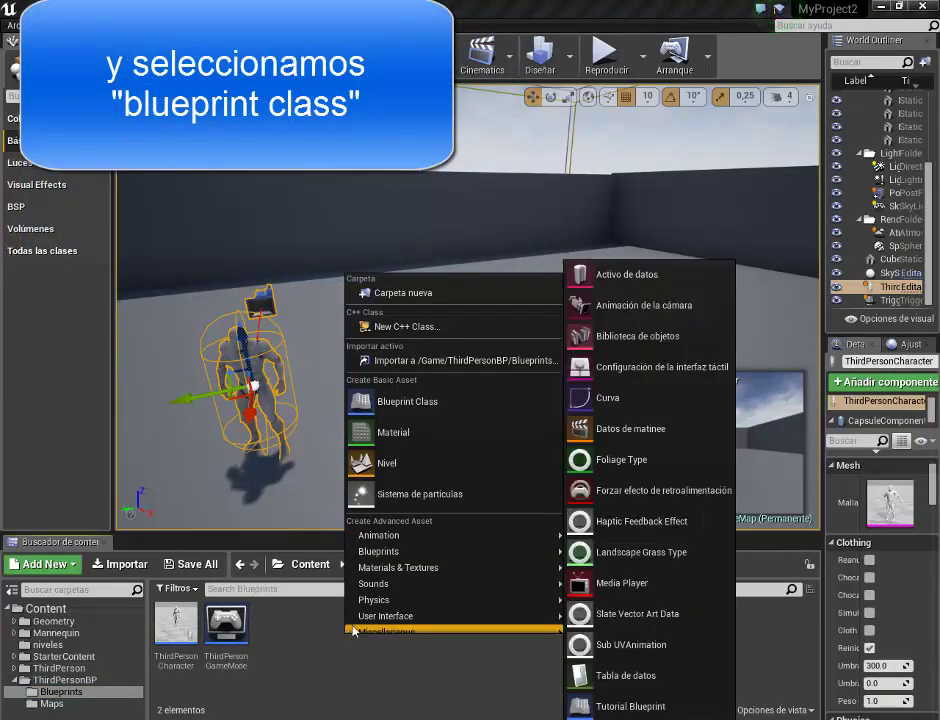
Create a Player Controller blueprint class named controlador in the Blueprints folder
{"action": "left_click", "coordinate": [423, 404]}
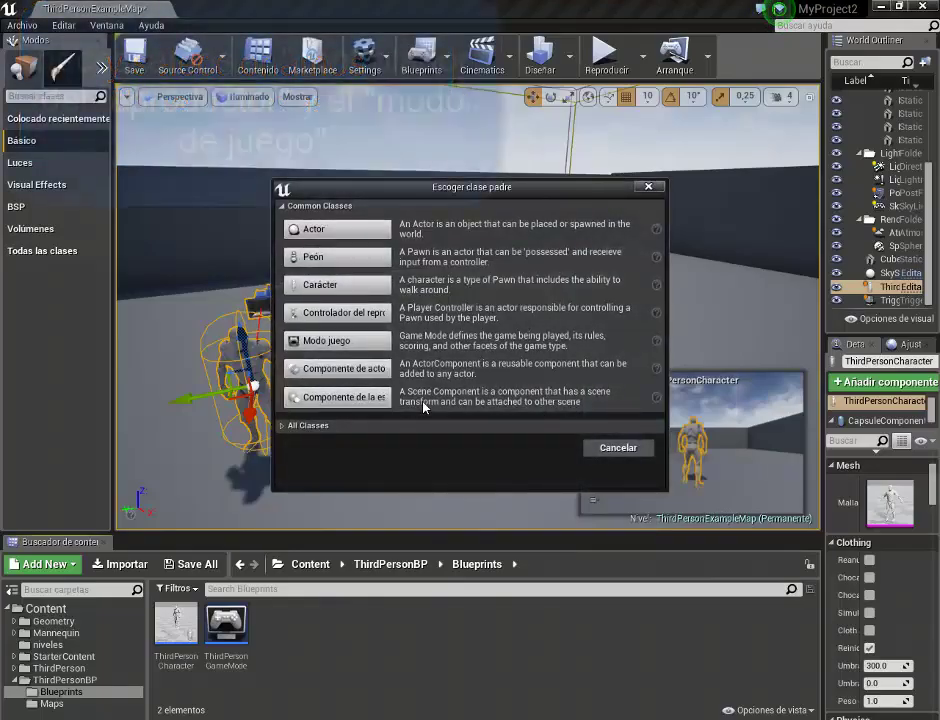
{"action": "left_click", "coordinate": [337, 313]}
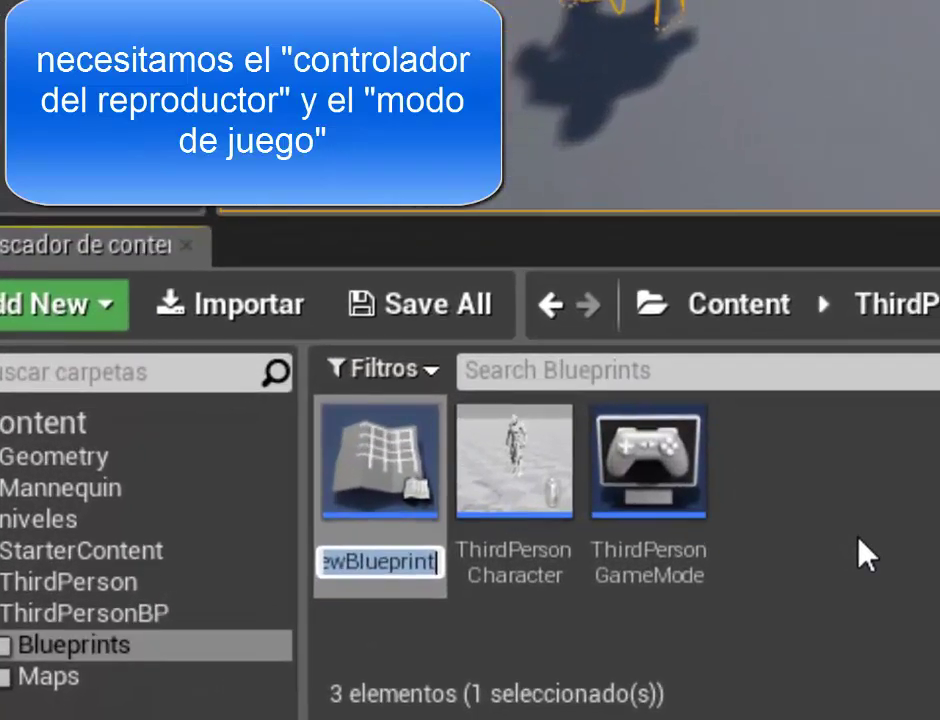
{"action": "type", "text": "co"}
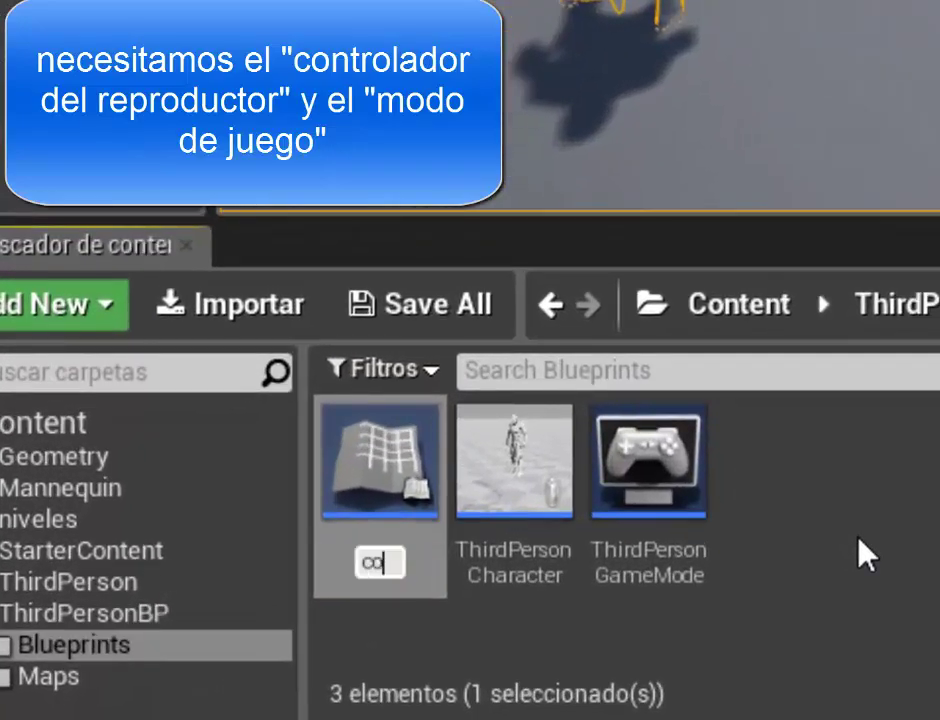
{"action": "type", "text": "ntrolas"}
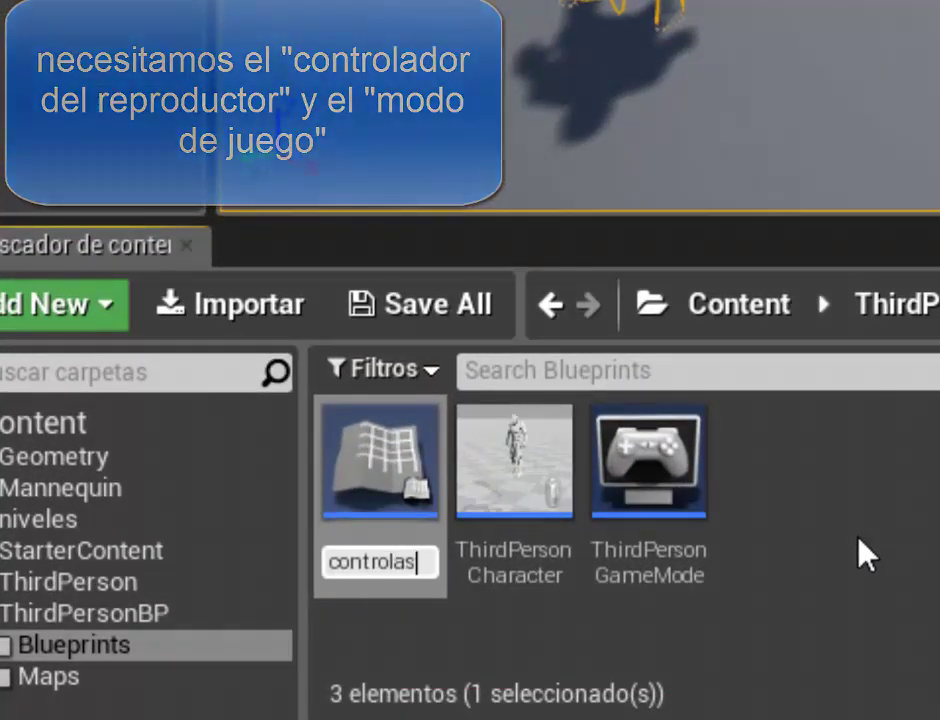
{"action": "type", "text": "dor"}
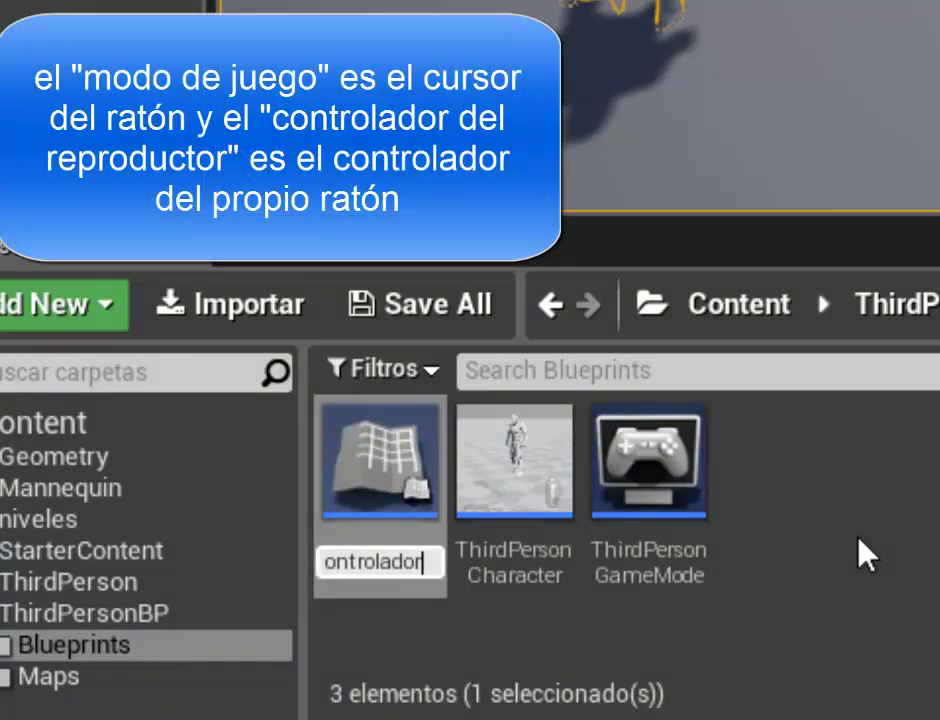
{"action": "key", "text": "Return"}
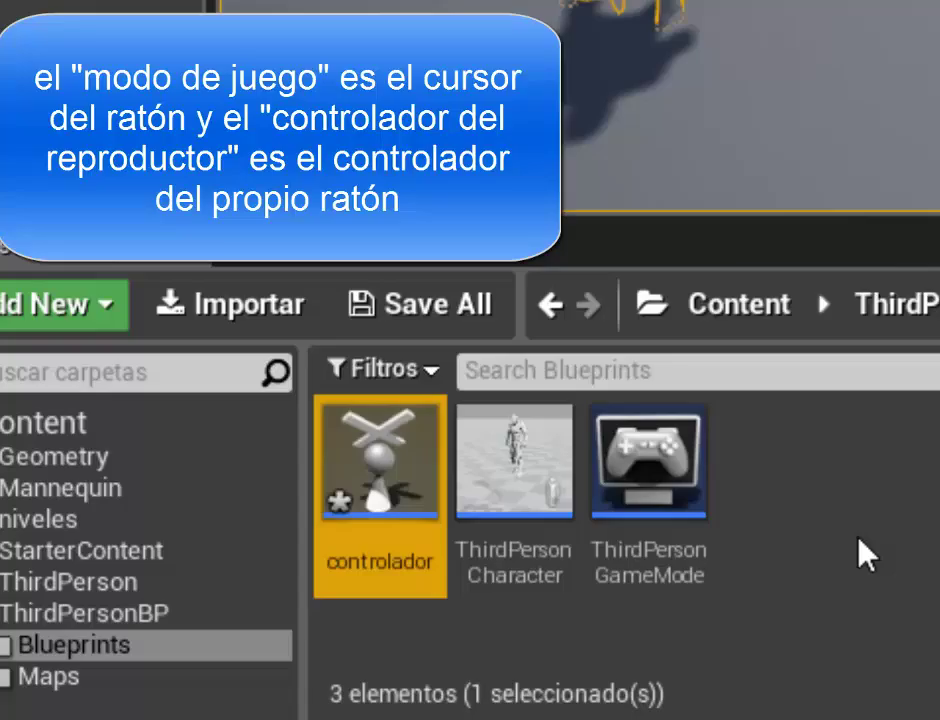
{"action": "right_click", "coordinate": [863, 555]}
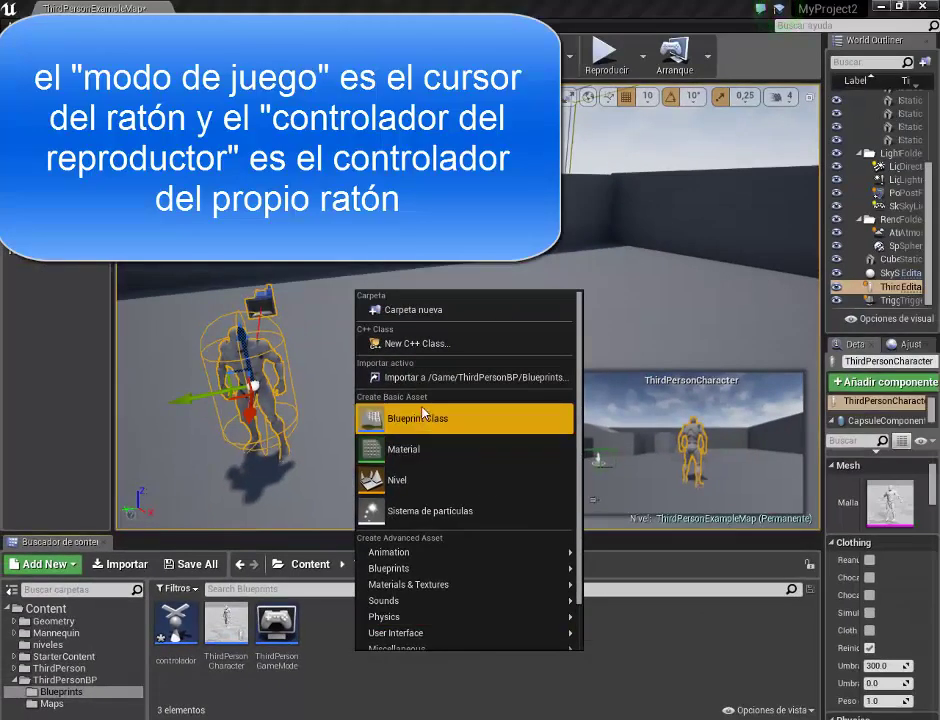
Start another Blueprint Class using Modo juego (Game Mode) as its parent
{"action": "left_click", "coordinate": [480, 387]}
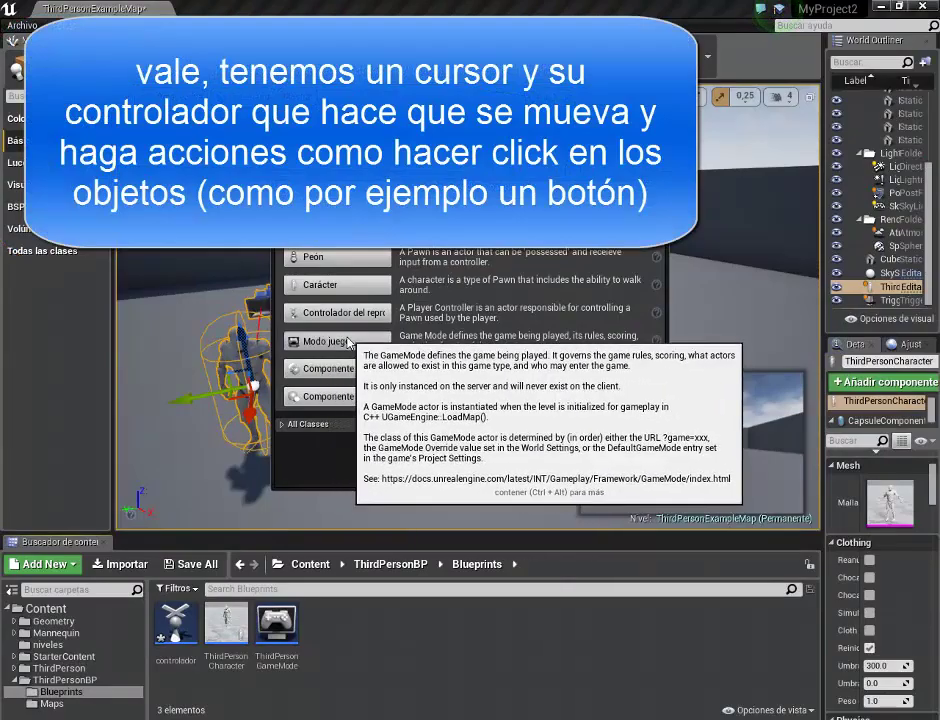
{"action": "left_click", "coordinate": [340, 341]}
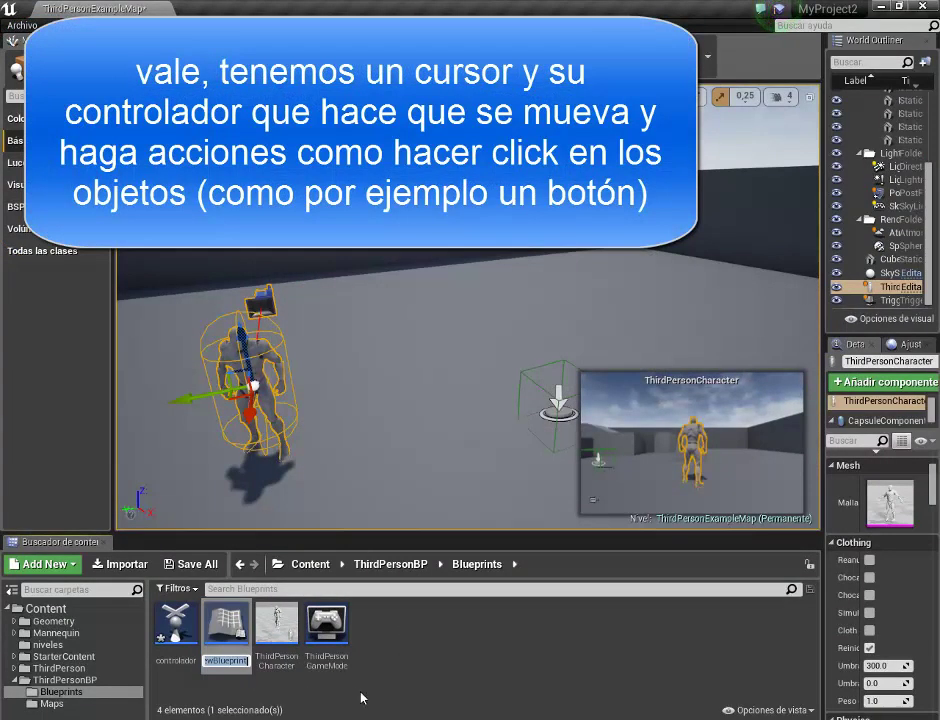
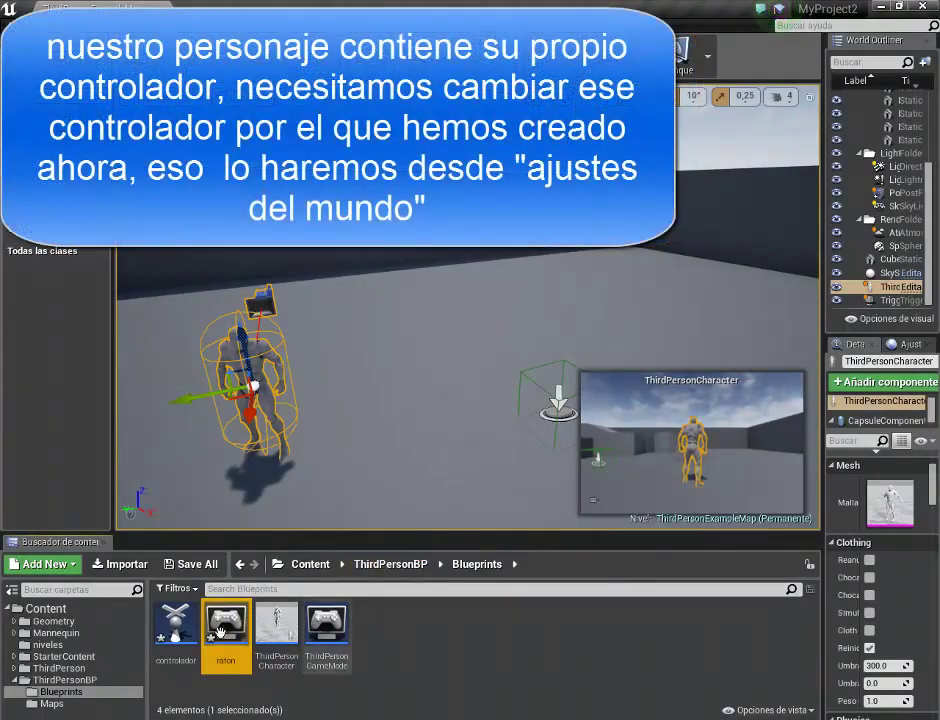
Override the level's game mode with raton in World Settings
{"action": "left_click", "coordinate": [175, 630]}
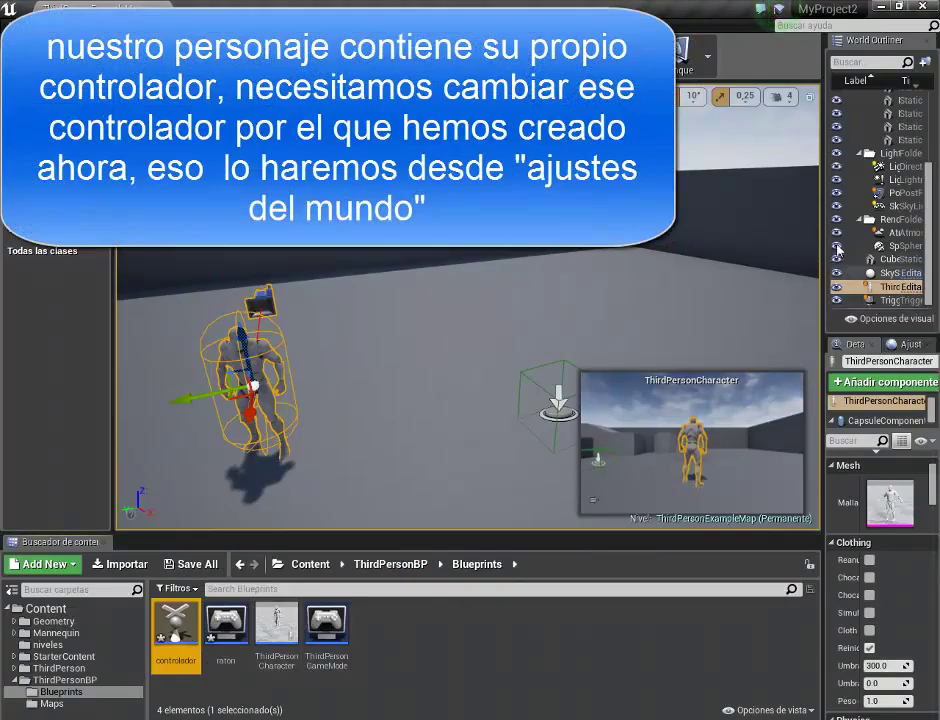
{"action": "left_click_drag", "start_coordinate": [831, 233], "coordinate": [492, 233]}
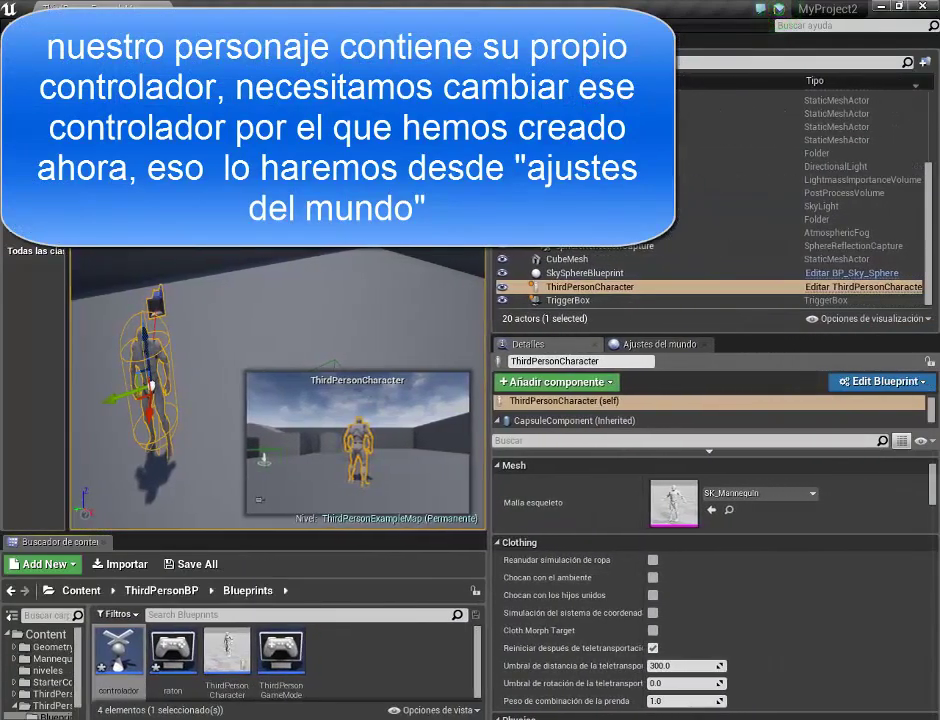
{"action": "left_click", "coordinate": [648, 350]}
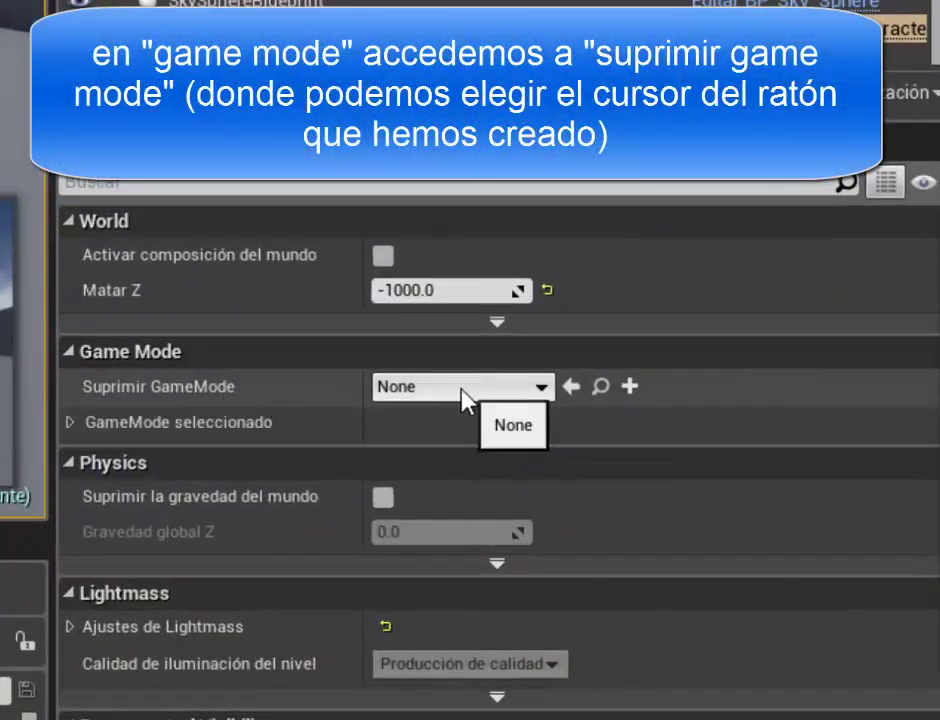
{"action": "left_click", "coordinate": [463, 390]}
{"action": "left_click", "coordinate": [440, 505]}
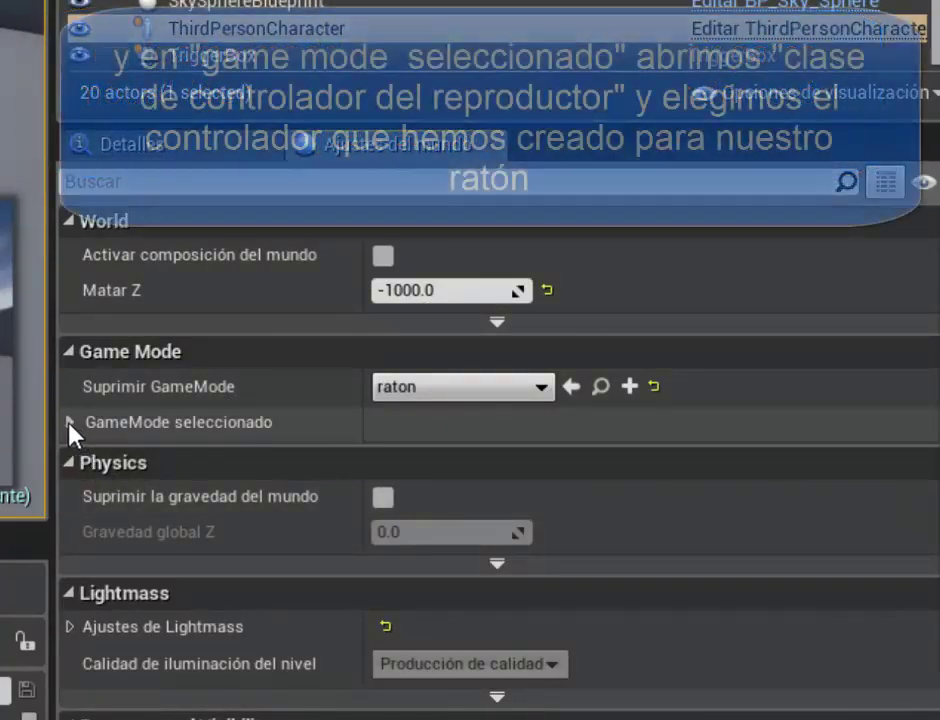
Set the raton game mode's Player Controller Class to controlador
{"action": "left_click", "coordinate": [69, 423]}
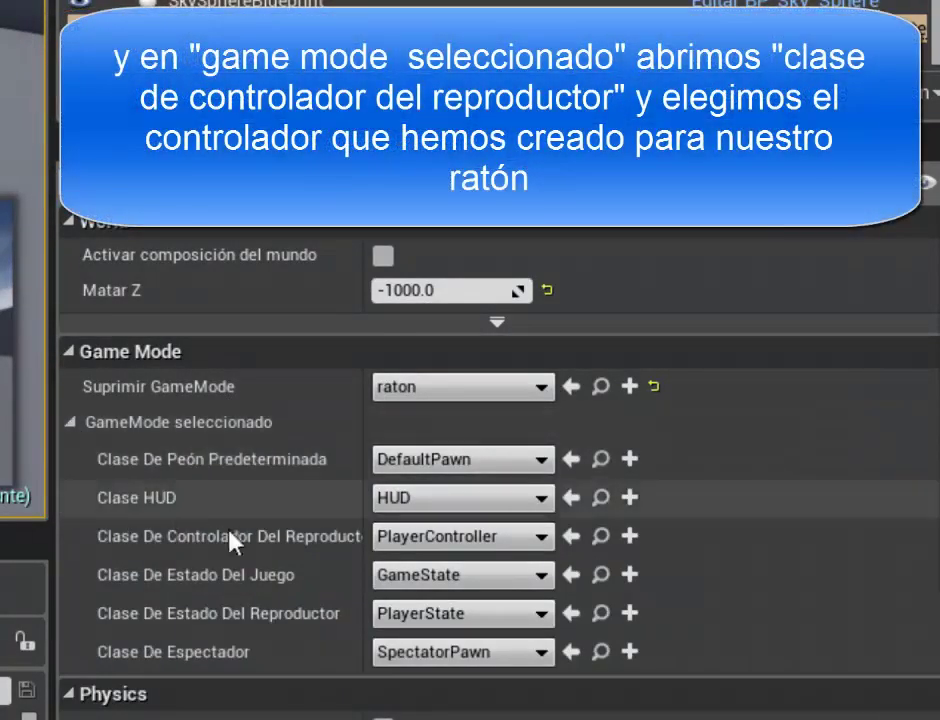
{"action": "left_click", "coordinate": [517, 540]}
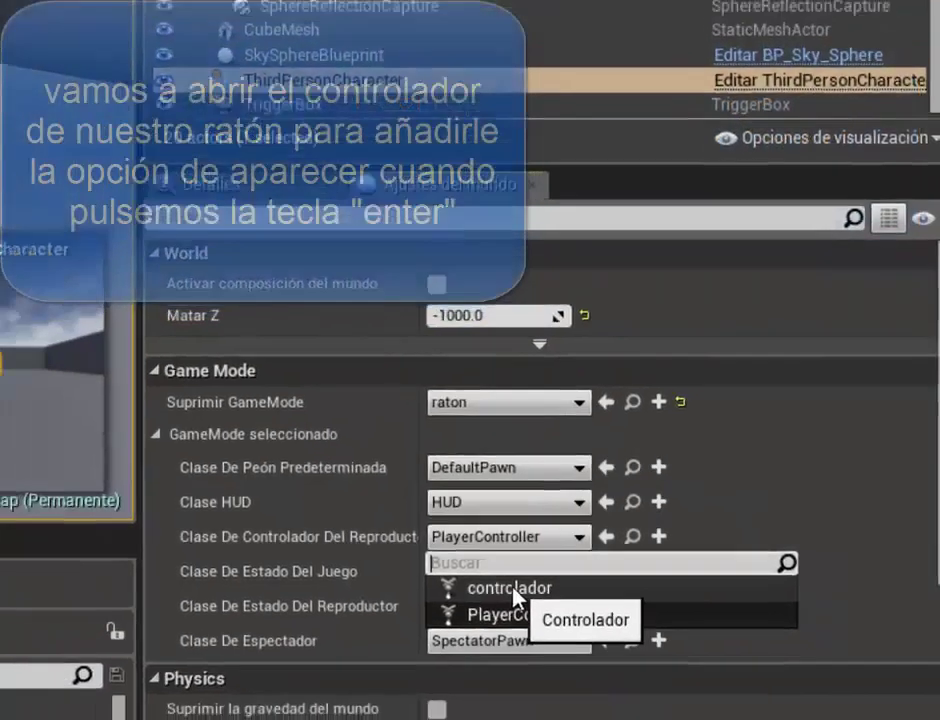
{"action": "left_click", "coordinate": [436, 594]}
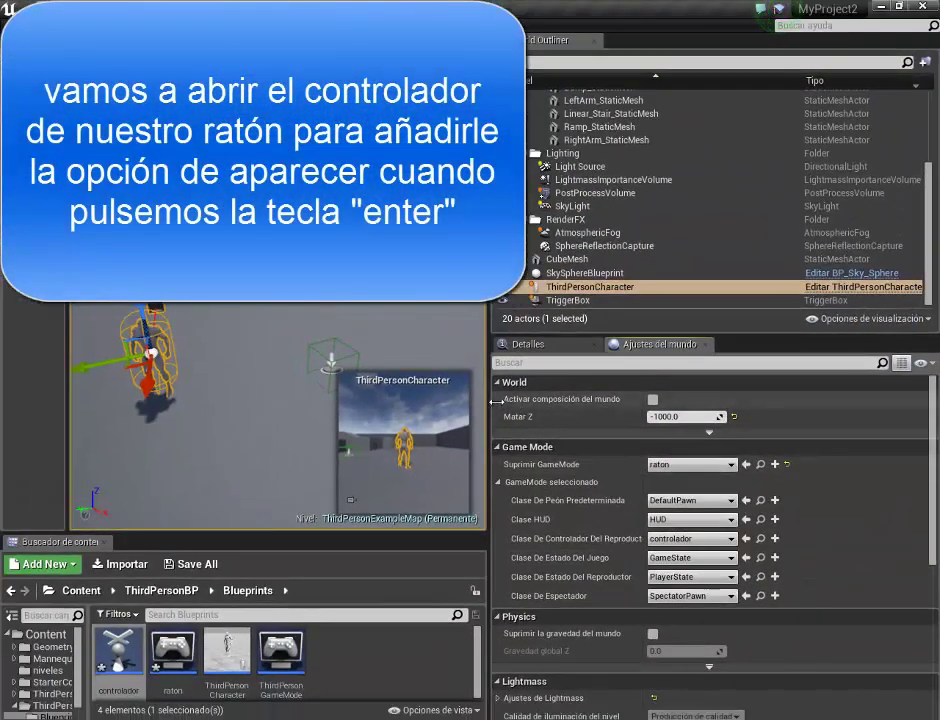
{"action": "left_click_drag", "start_coordinate": [494, 399], "coordinate": [786, 399]}
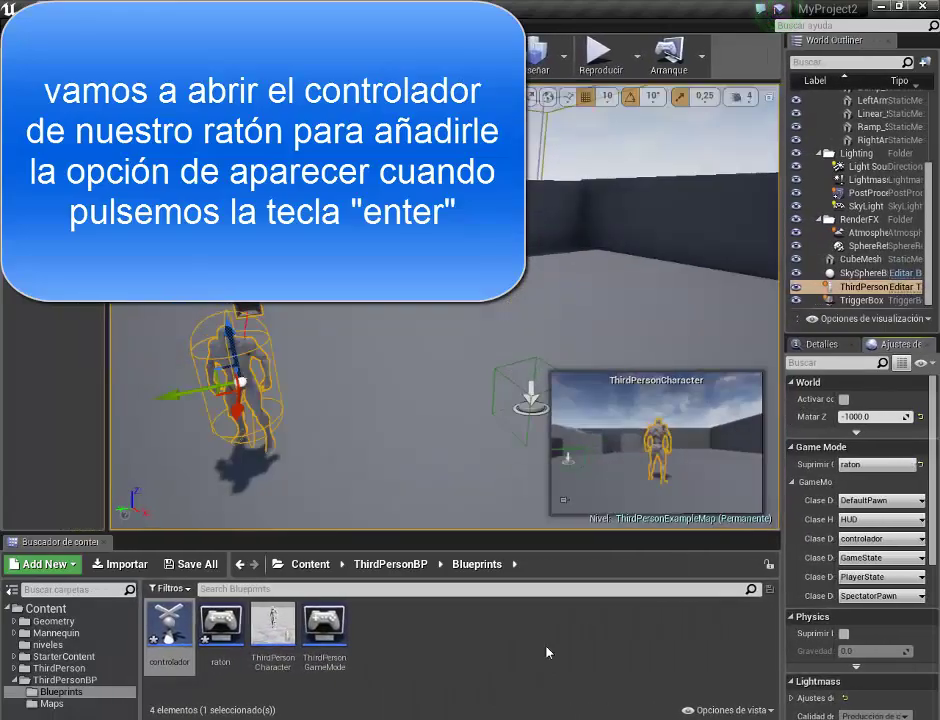
Open the controlador blueprint in a full-screen editor with widened properties
{"action": "double_click", "coordinate": [174, 630]}
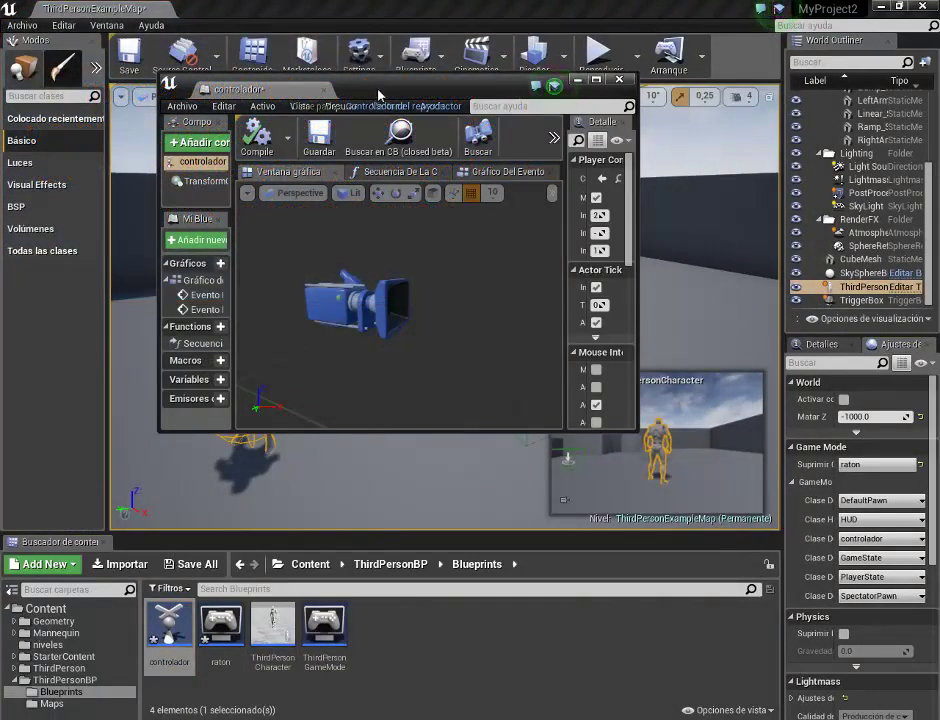
{"action": "left_click_drag", "start_coordinate": [390, 97], "coordinate": [405, 6]}
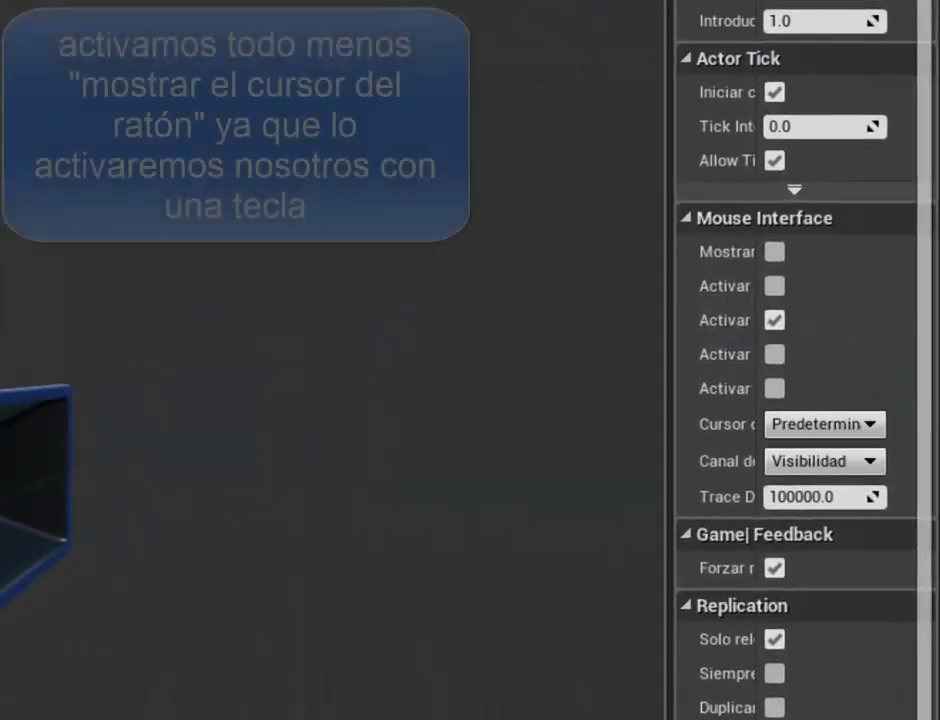
{"action": "left_click_drag", "start_coordinate": [681, 216], "coordinate": [95, 216]}
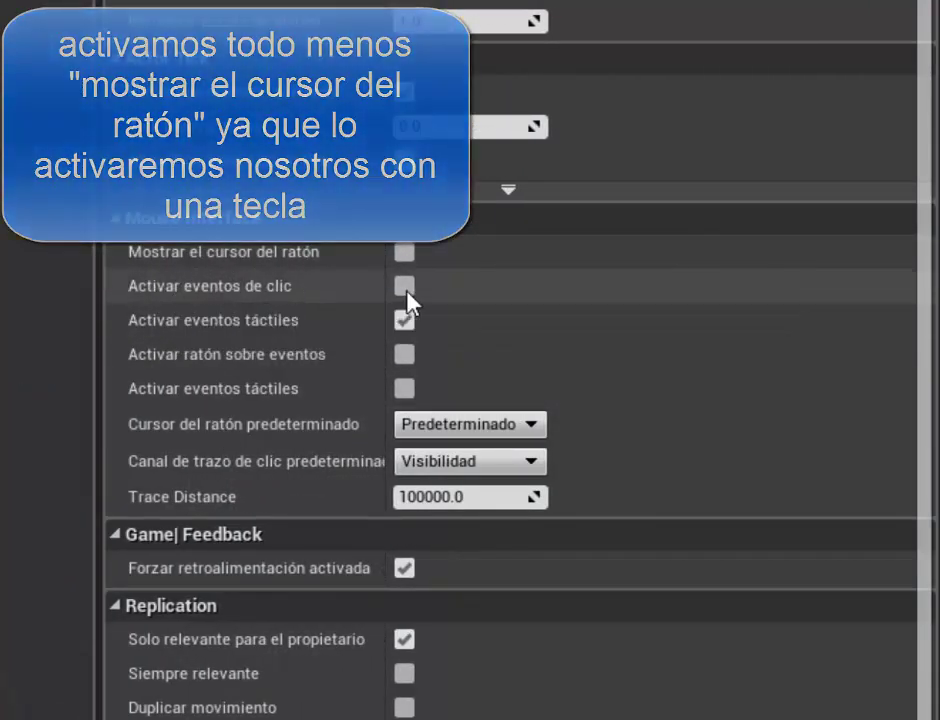
Enable click, mouse-over and touch events and set the default mouse cursor to Mano
{"action": "left_click", "coordinate": [405, 288]}
{"action": "left_click", "coordinate": [405, 354]}
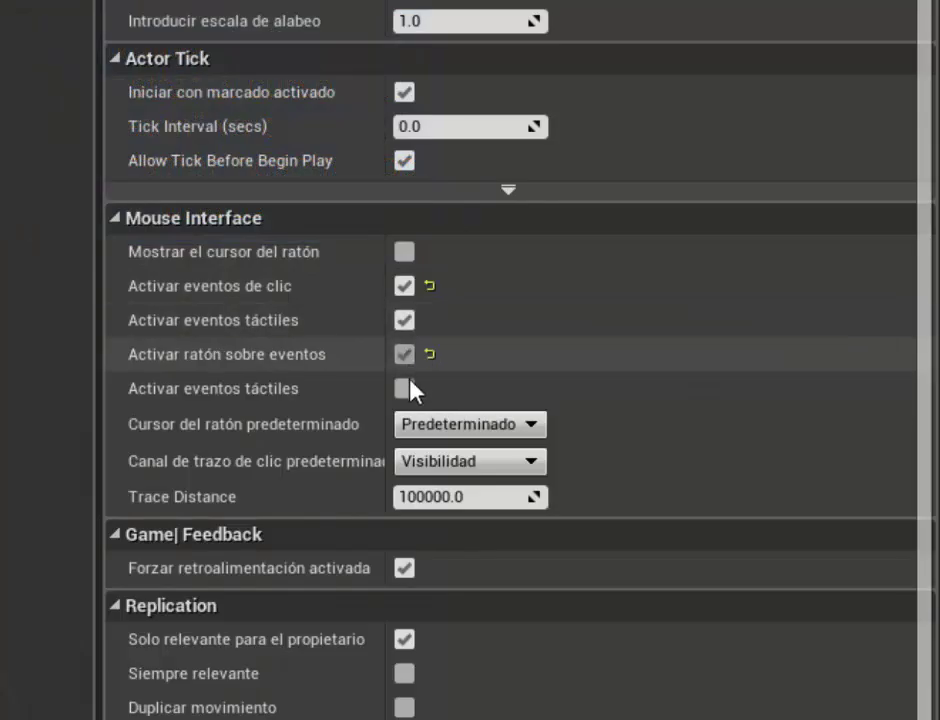
{"action": "left_click", "coordinate": [408, 388]}
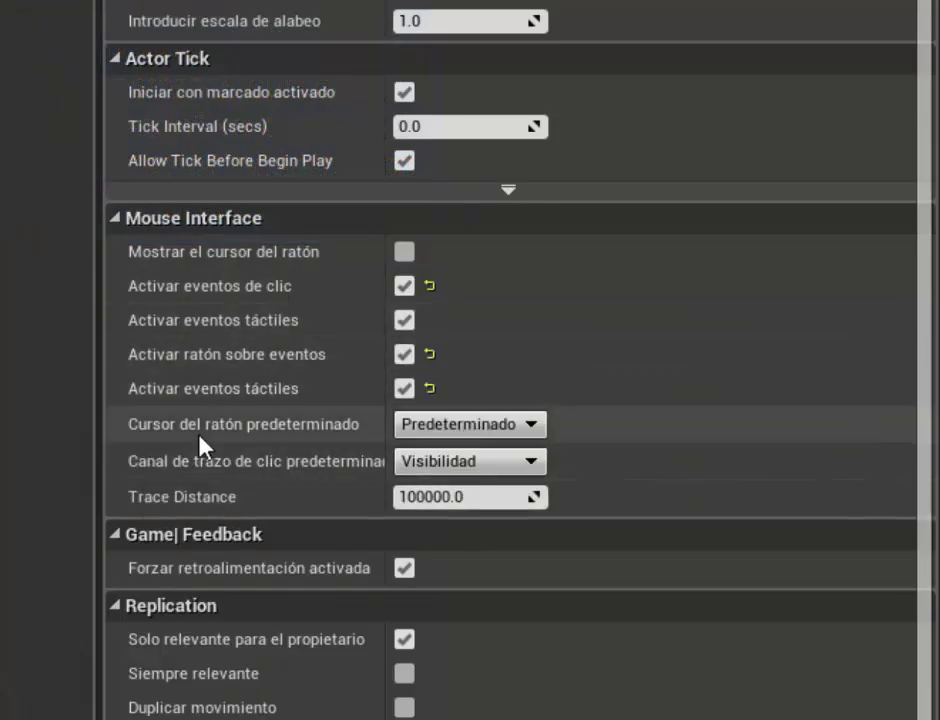
{"action": "left_click", "coordinate": [474, 436]}
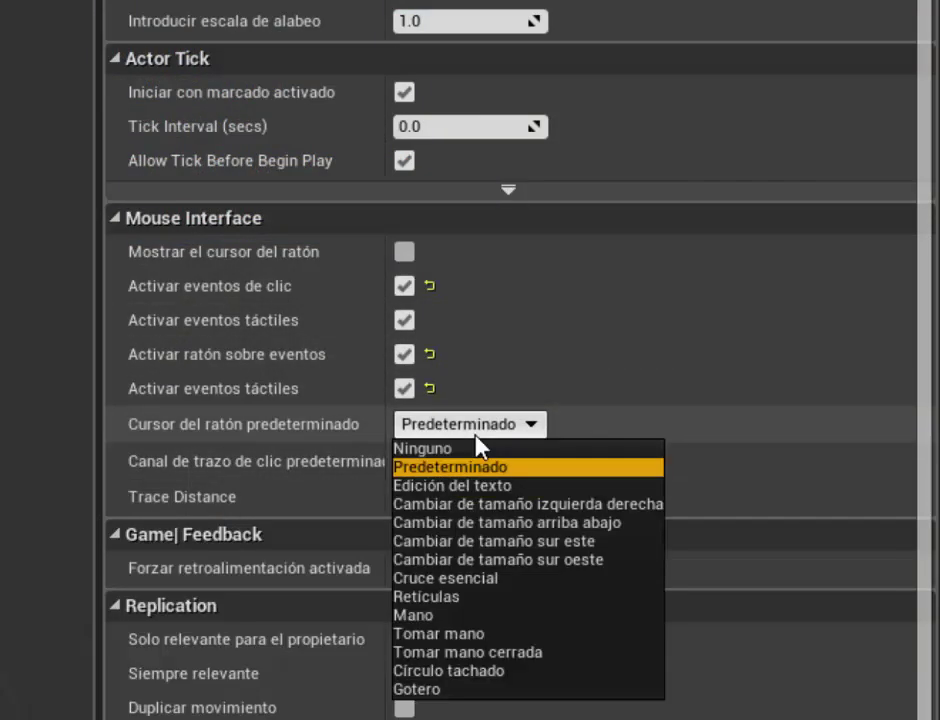
{"action": "left_click", "coordinate": [470, 616]}
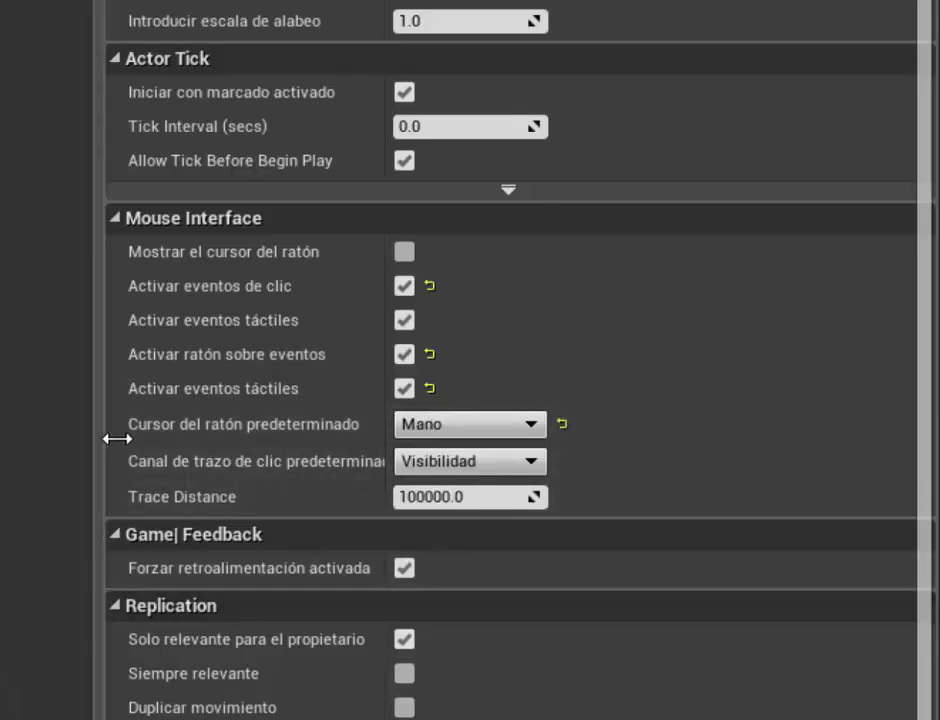
{"action": "left_click_drag", "start_coordinate": [122, 438], "coordinate": [560, 460]}
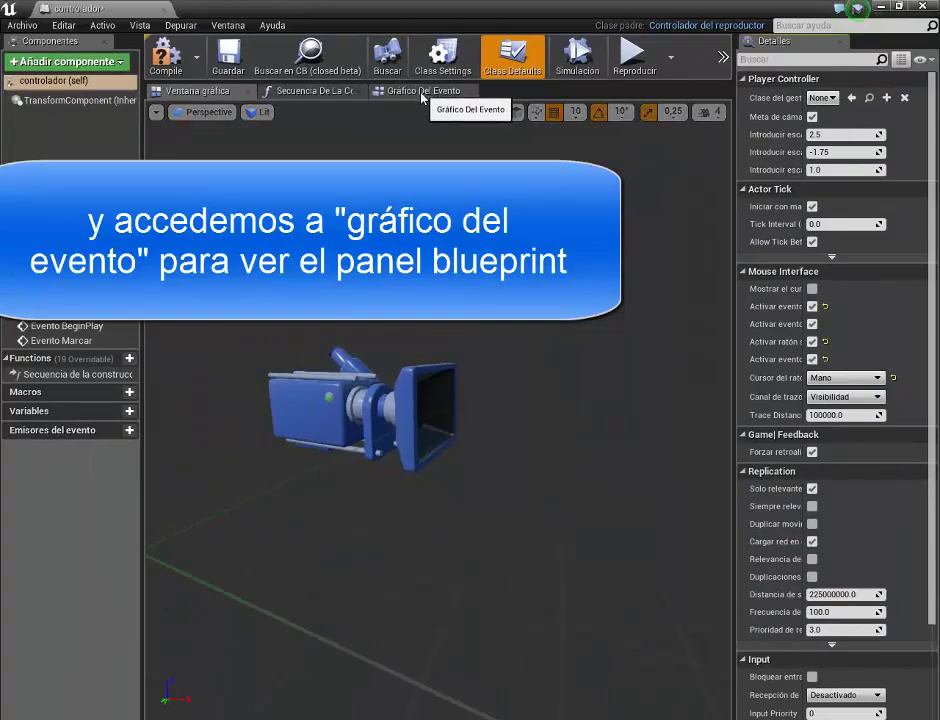
Delete the default BeginPlay and Marcar event nodes from controlador's Event Graph
{"action": "left_click", "coordinate": [422, 92]}
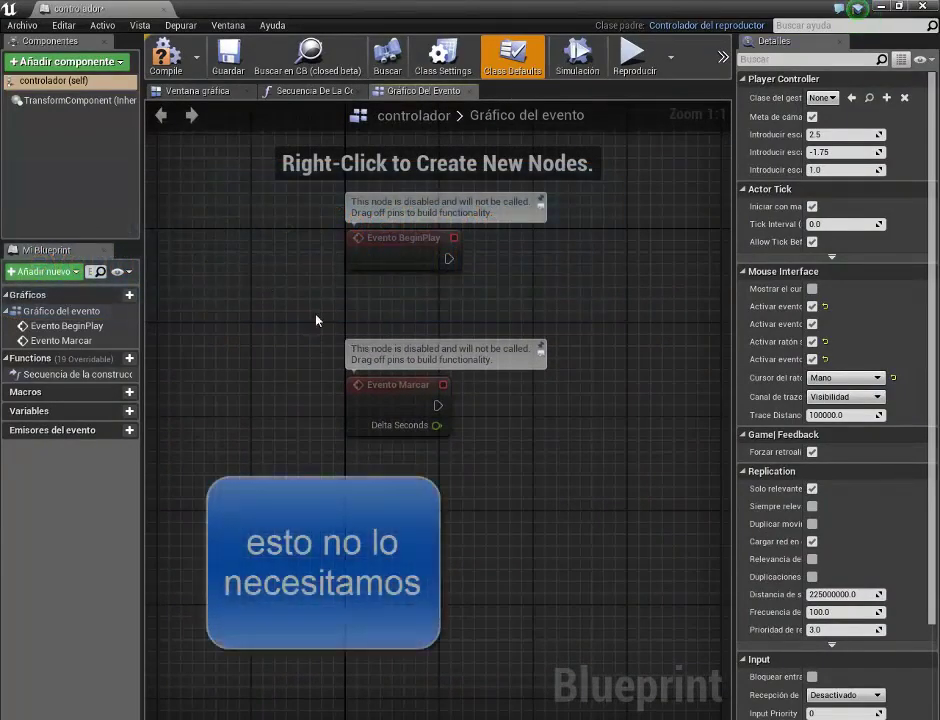
{"action": "left_click_drag", "start_coordinate": [294, 447], "coordinate": [452, 192]}
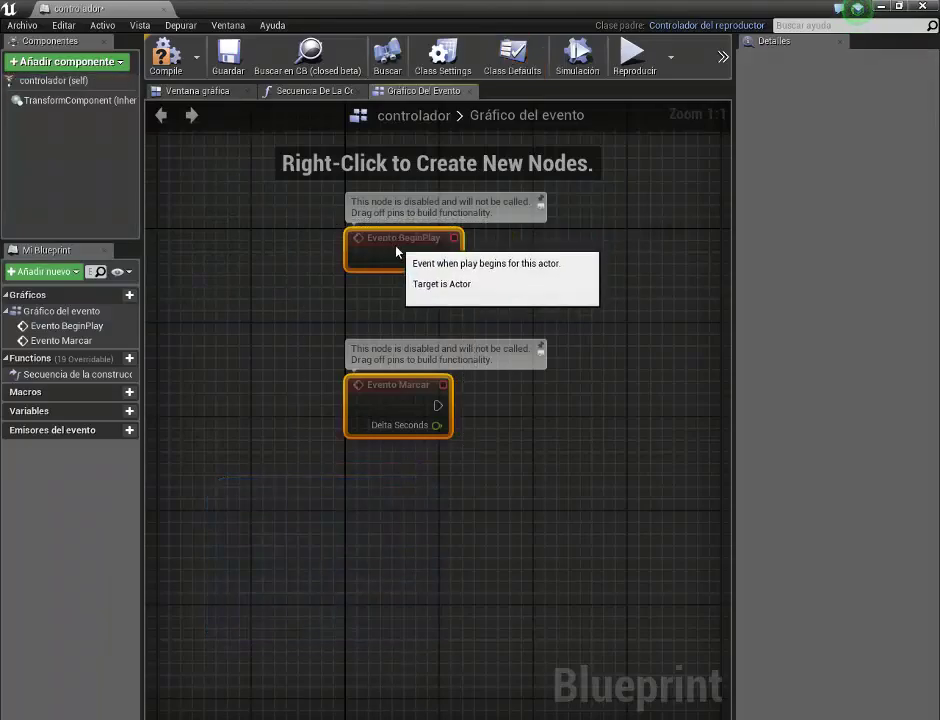
{"action": "left_click_drag", "start_coordinate": [398, 251], "coordinate": [367, 251]}
{"action": "key", "text": "Delete"}
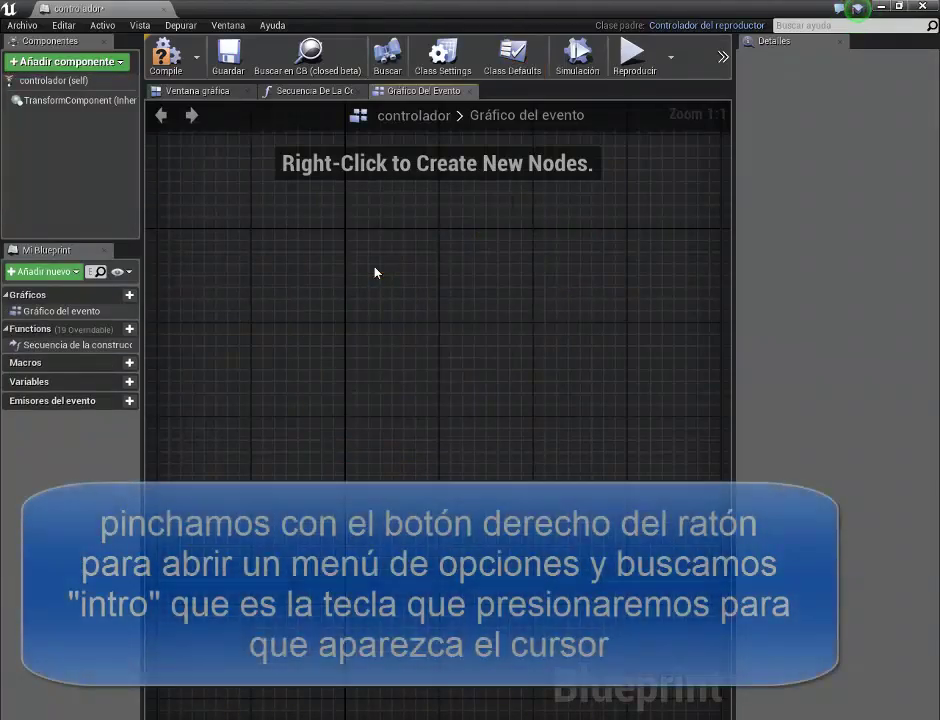
Add an Intro key event whose Pressed output sets Show Mouse Cursor to true
{"action": "right_click", "coordinate": [323, 283]}
{"action": "type", "text": "intro"}
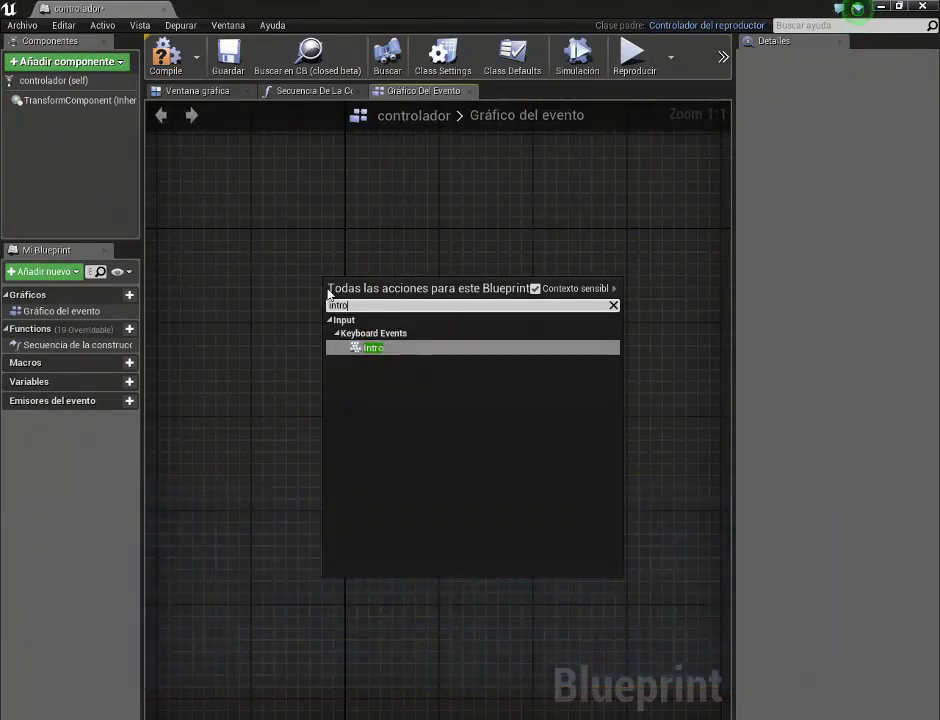
{"action": "left_click", "coordinate": [362, 347]}
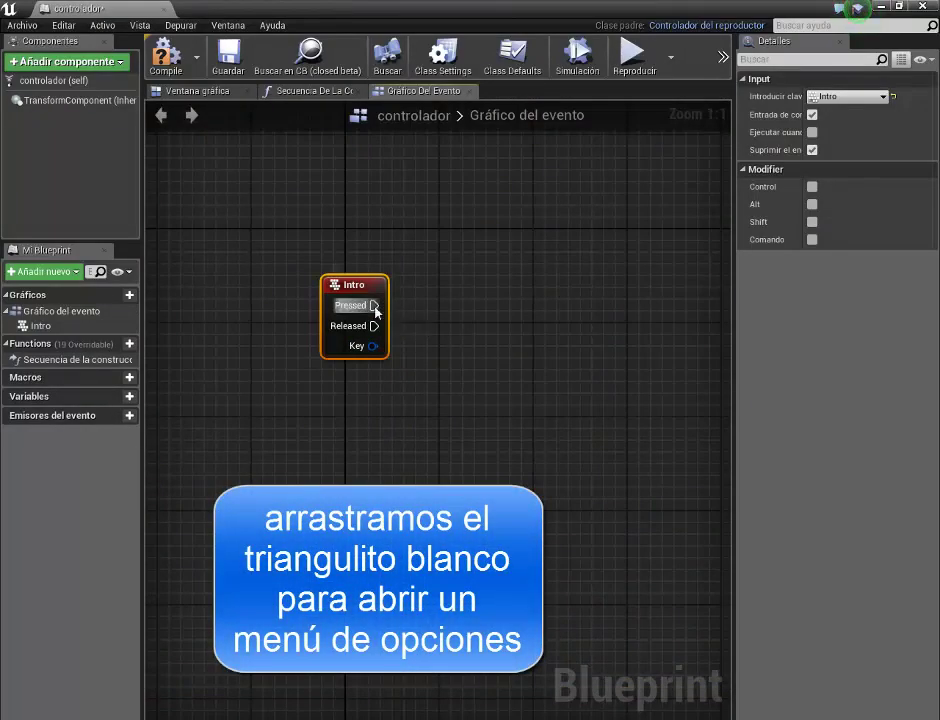
{"action": "left_click_drag", "start_coordinate": [376, 312], "coordinate": [476, 285]}
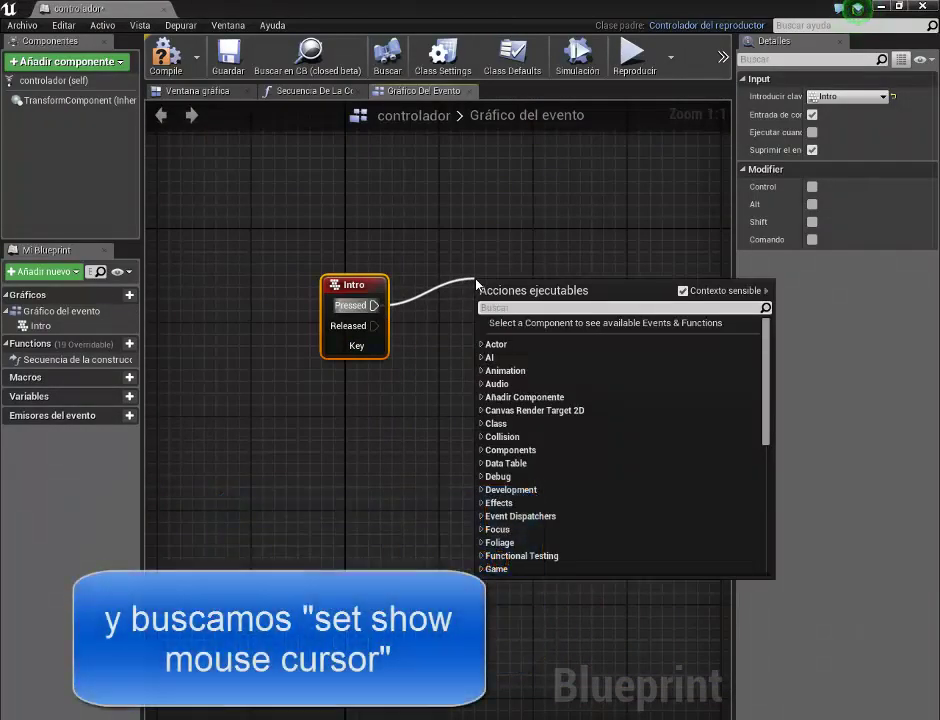
{"action": "type", "text": "cursor"}
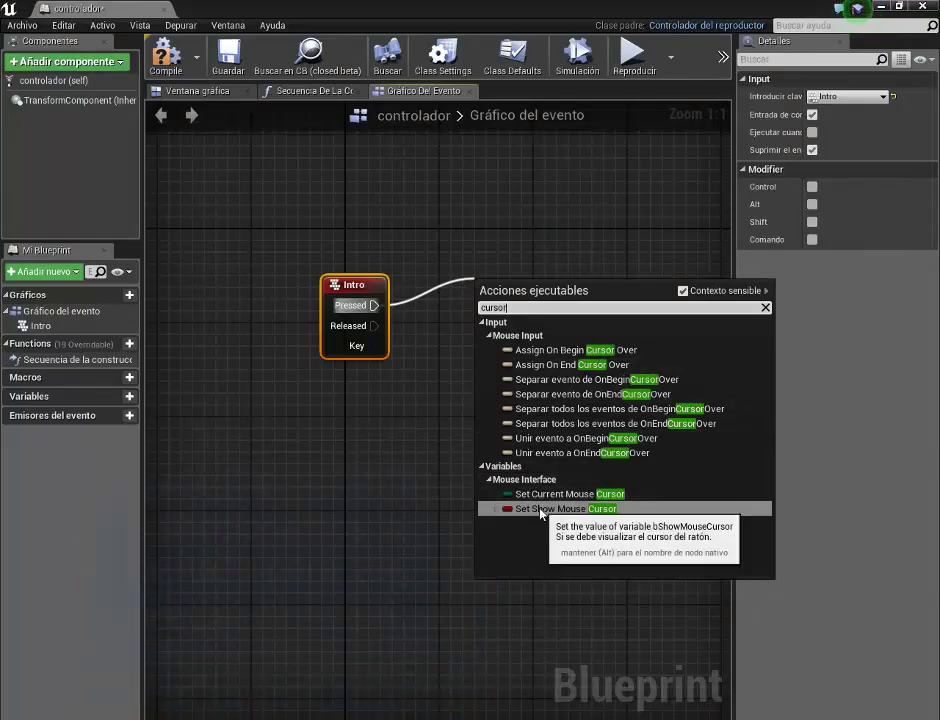
{"action": "left_click", "coordinate": [540, 509]}
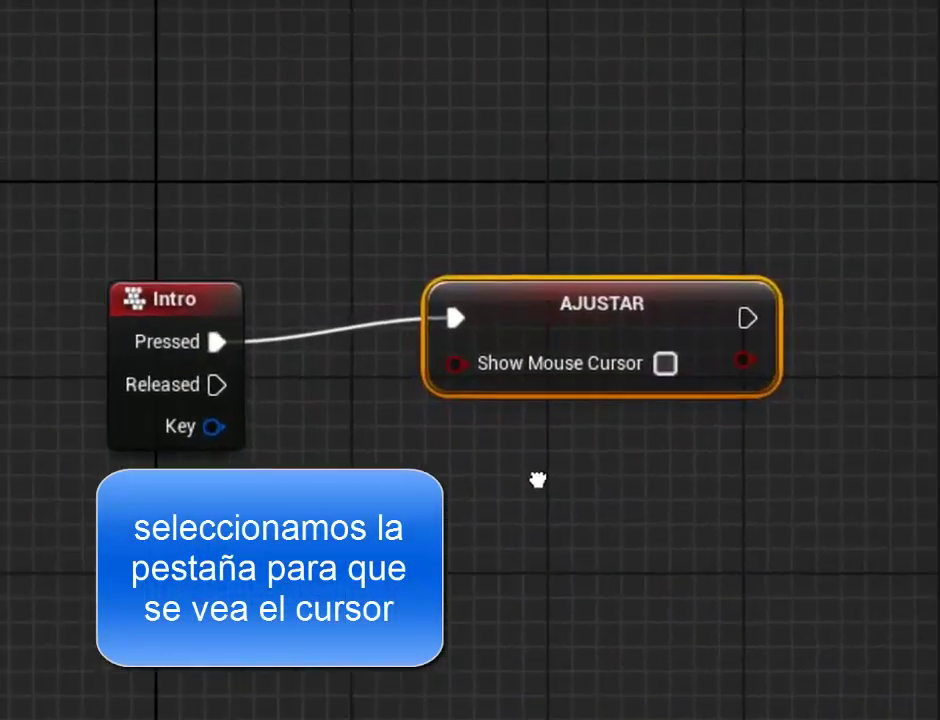
{"action": "left_click", "coordinate": [665, 363]}
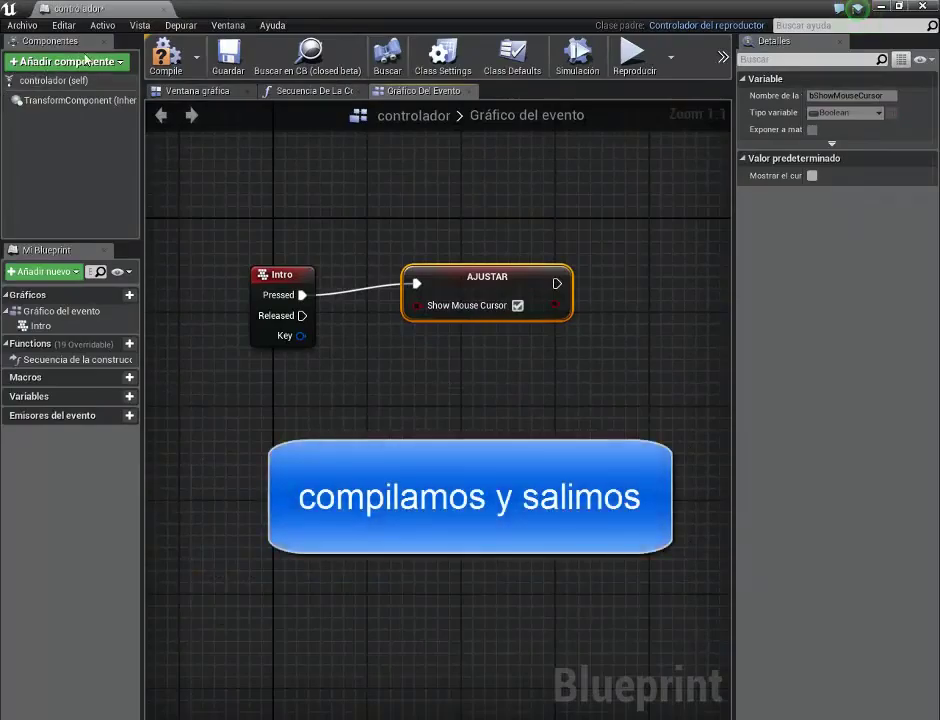
{"action": "double_click", "coordinate": [401, 17]}
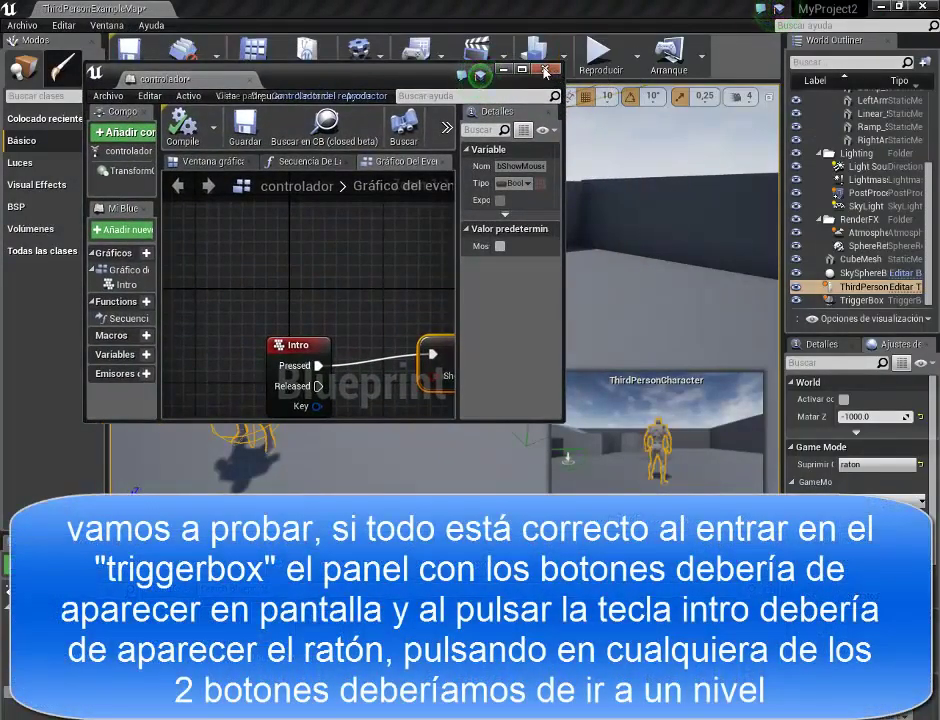
Start a playtest and walk the character into the trigger box
{"action": "left_click", "coordinate": [545, 70]}
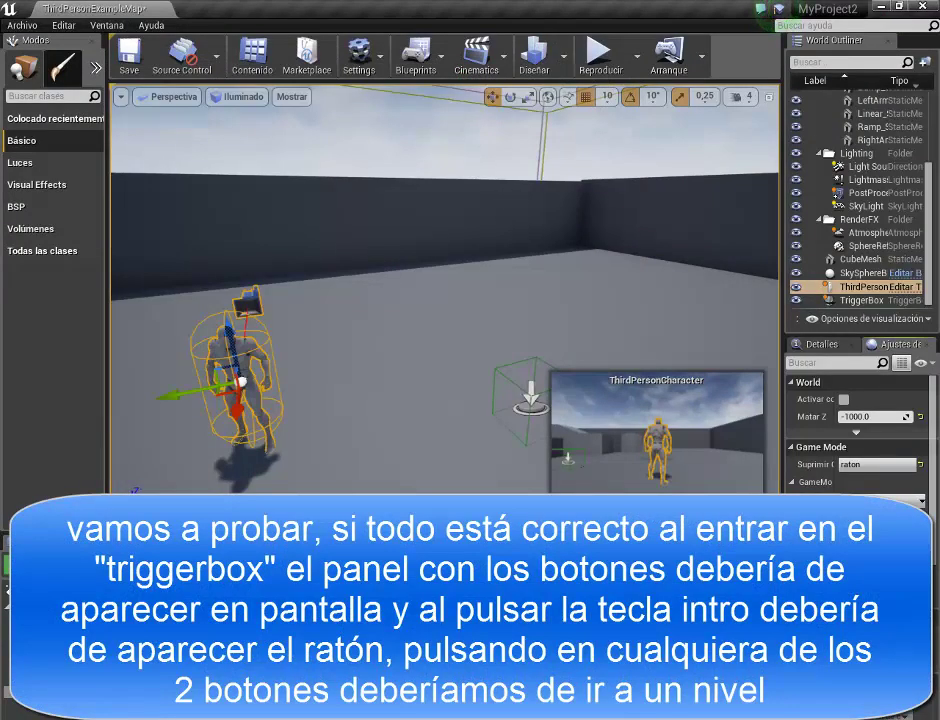
{"action": "right_click_drag", "start_coordinate": [440, 300], "coordinate": [440, 255]}
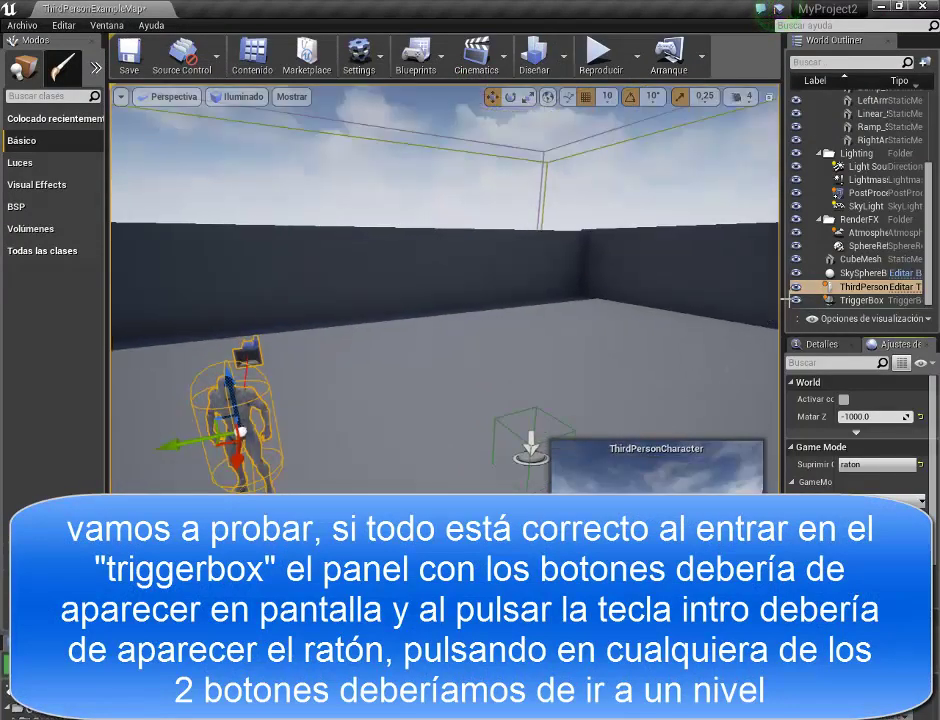
{"action": "left_click_drag", "start_coordinate": [790, 287], "coordinate": [860, 287]}
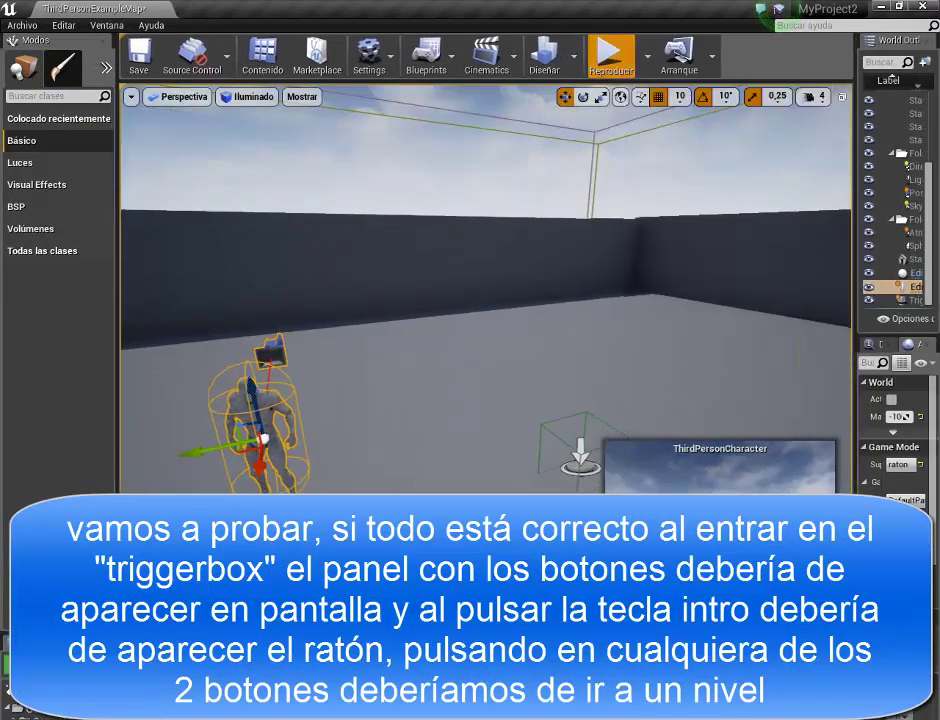
{"action": "left_click", "coordinate": [607, 52]}
{"action": "key", "text": "w"}
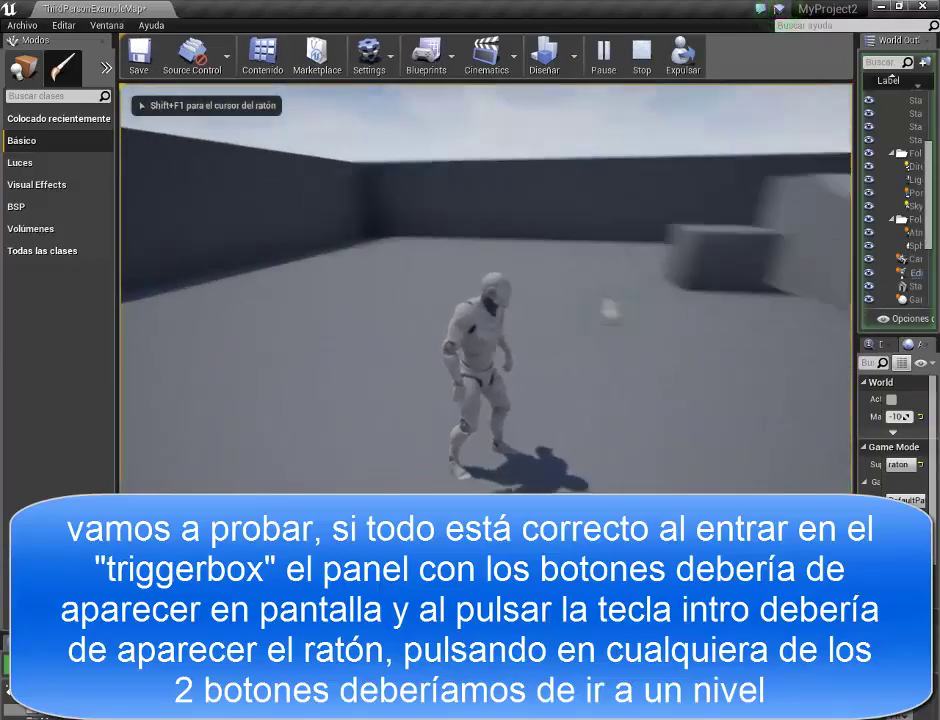
{"action": "key", "text": "w"}
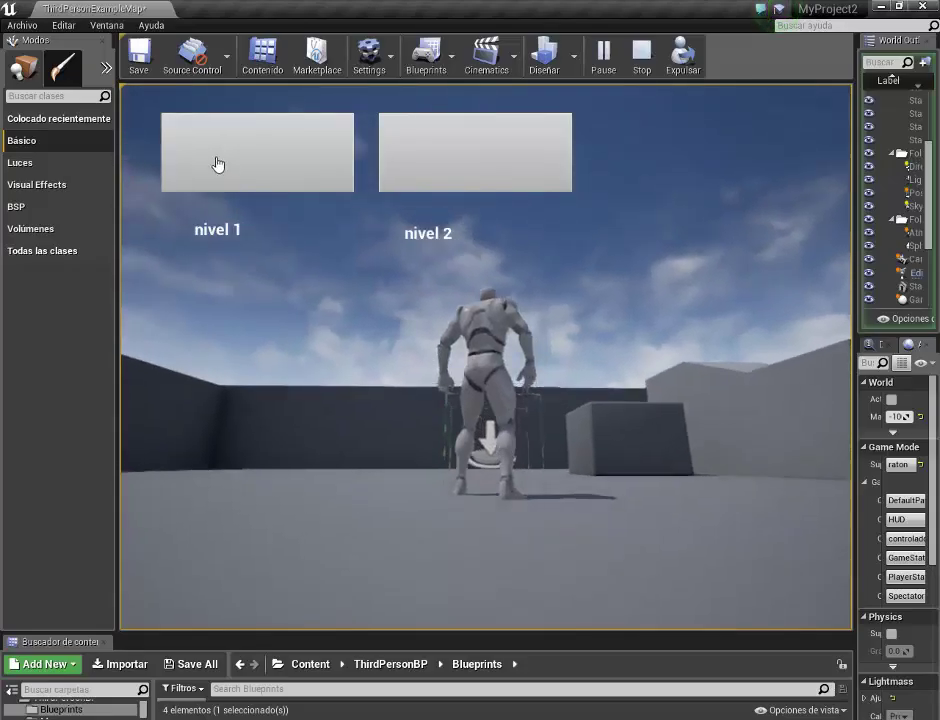
Load level 1 with the nivel 1 button, walk around, then stop play
{"action": "left_click", "coordinate": [203, 161]}
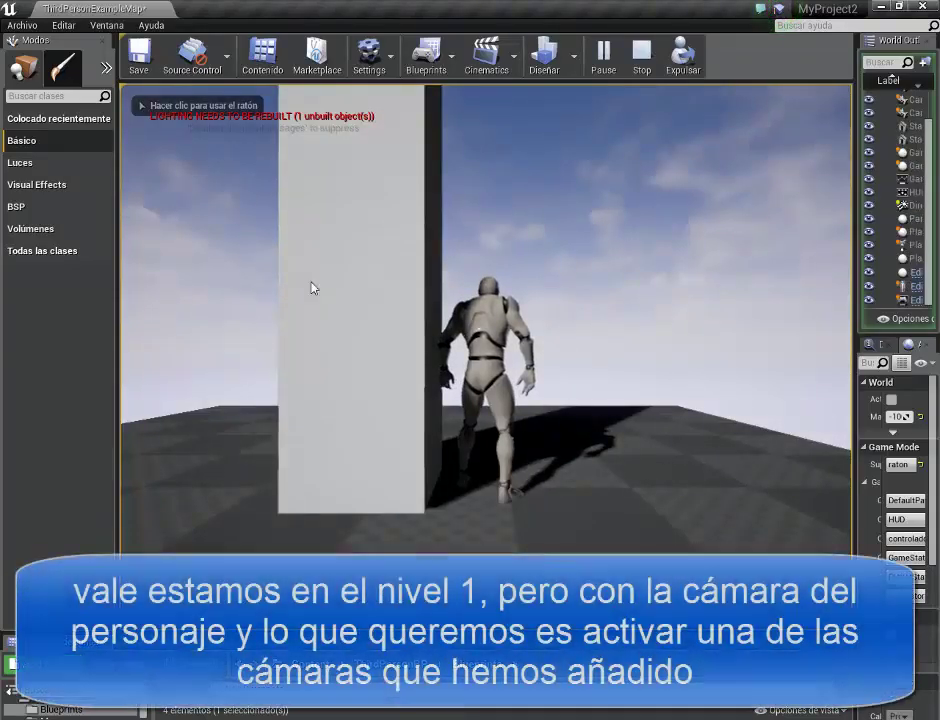
{"action": "left_click", "coordinate": [409, 365]}
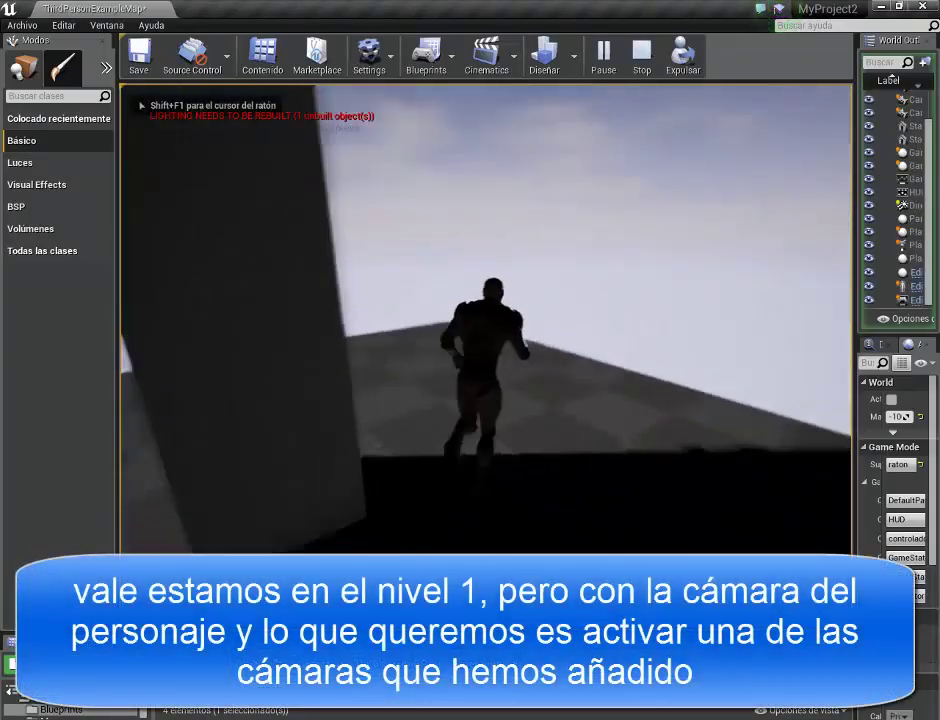
{"action": "key", "text": "a"}
{"action": "key", "text": "w"}
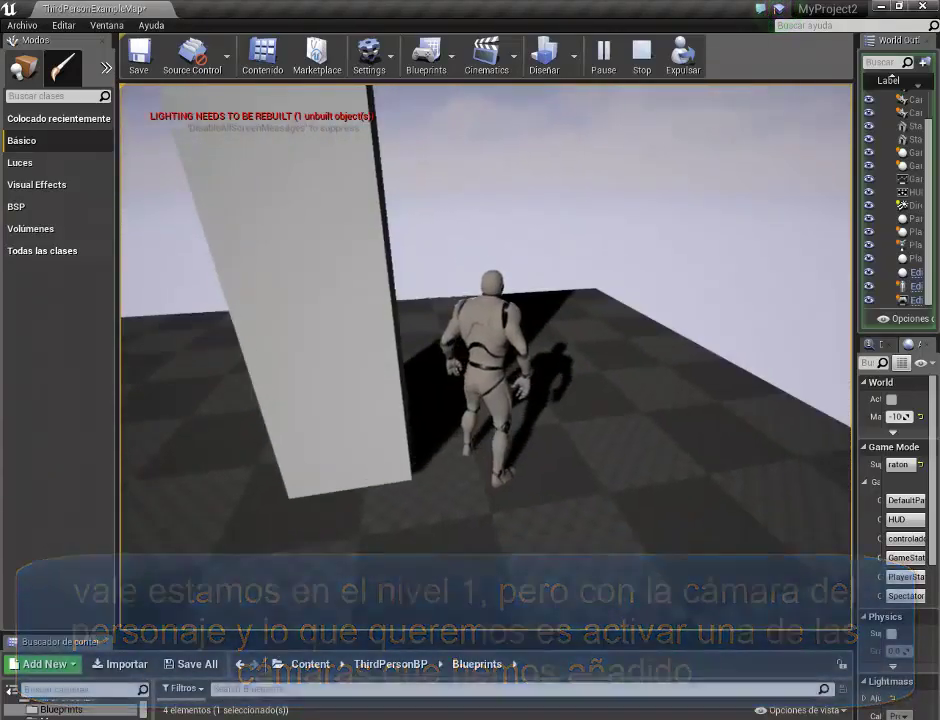
{"action": "key", "text": "Escape"}
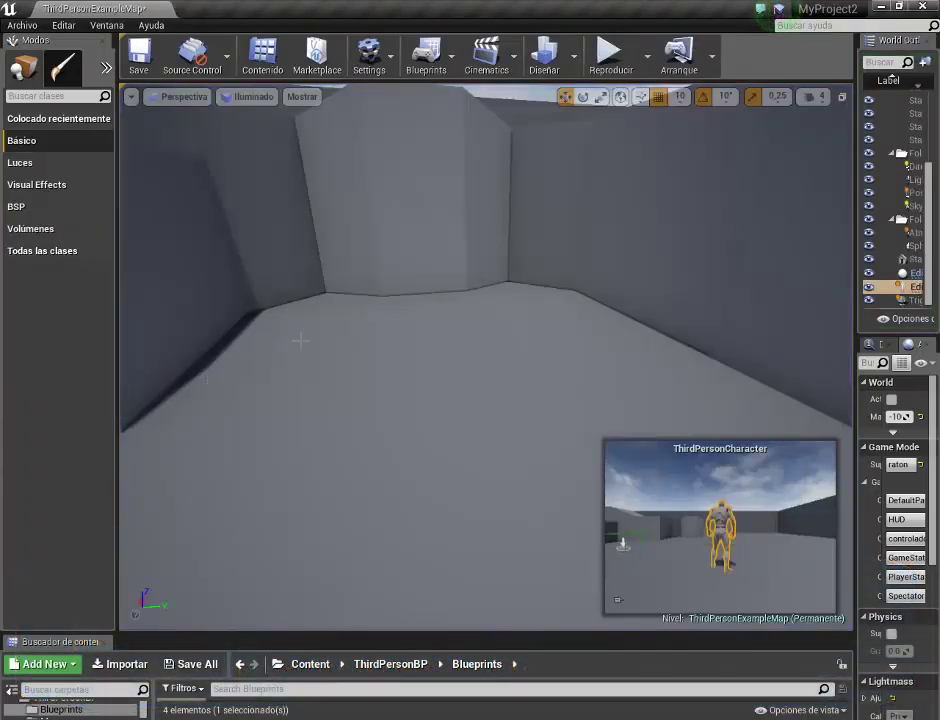
Start another playtest and run the character toward the cube until the level buttons appear
{"action": "right_click_drag", "start_coordinate": [480, 360], "coordinate": [480, 360]}
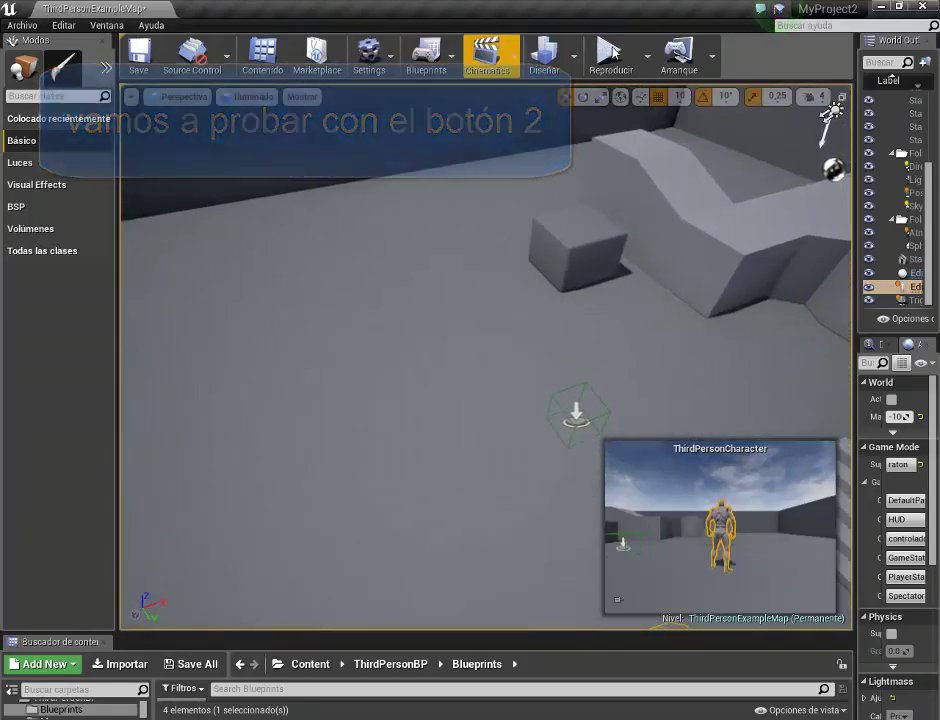
{"action": "left_click", "coordinate": [610, 62]}
{"action": "key", "text": "w"}
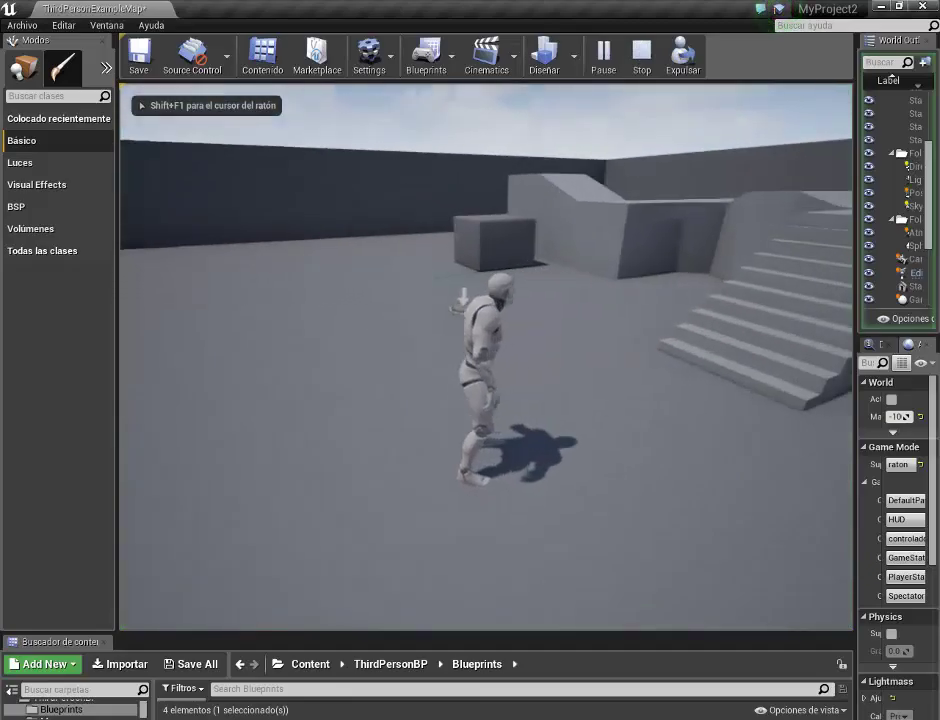
{"action": "key", "text": "w"}
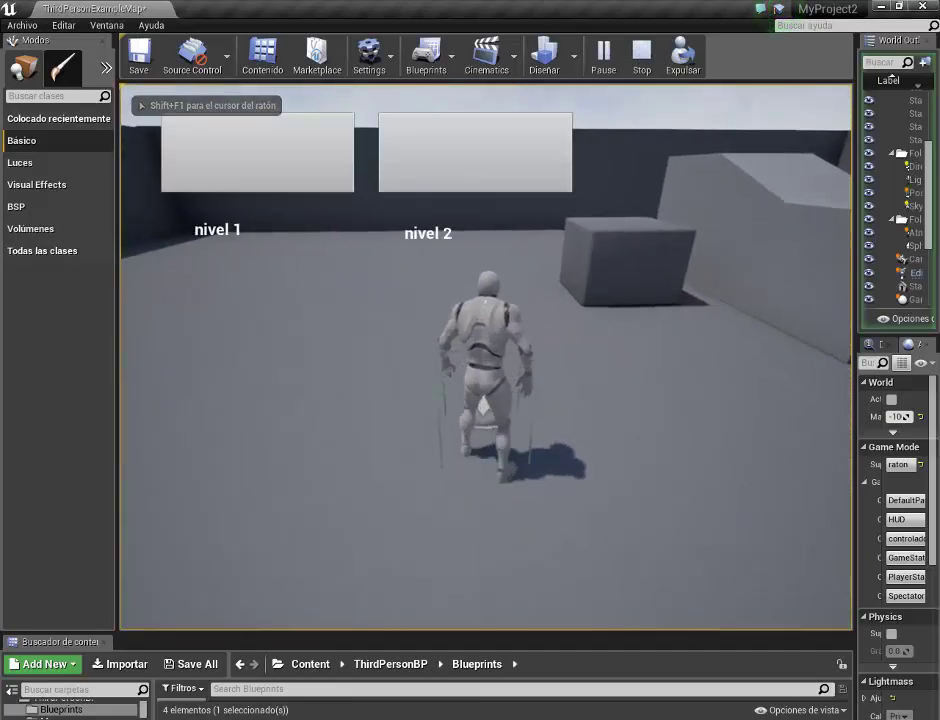
{"action": "key", "text": "w"}
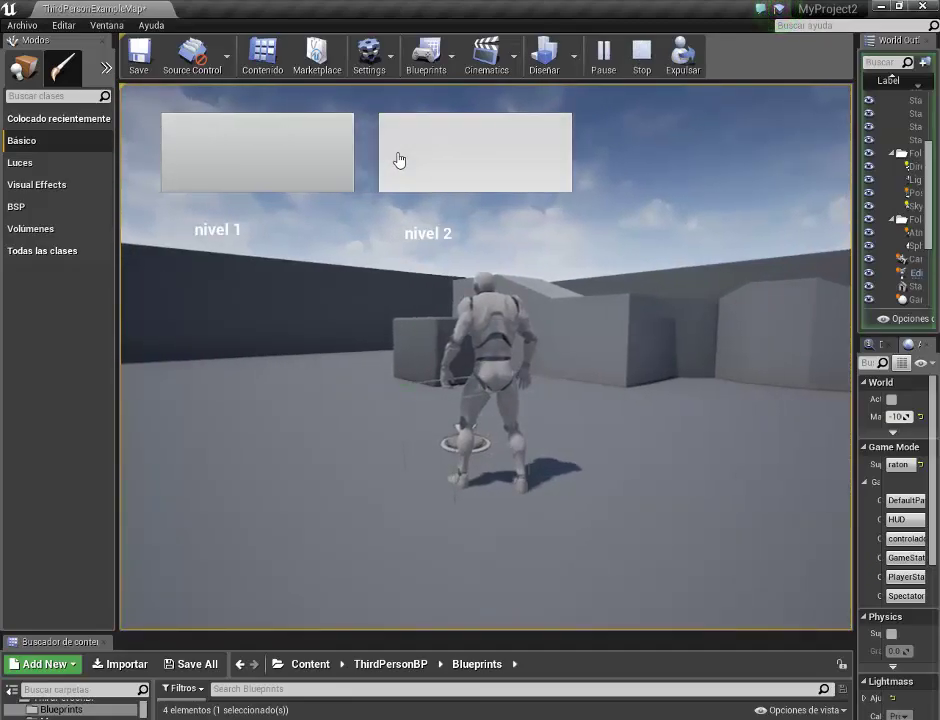
Load level 2 with the nivel 2 button, run past the tall block, then stop play
{"action": "left_click", "coordinate": [394, 158]}
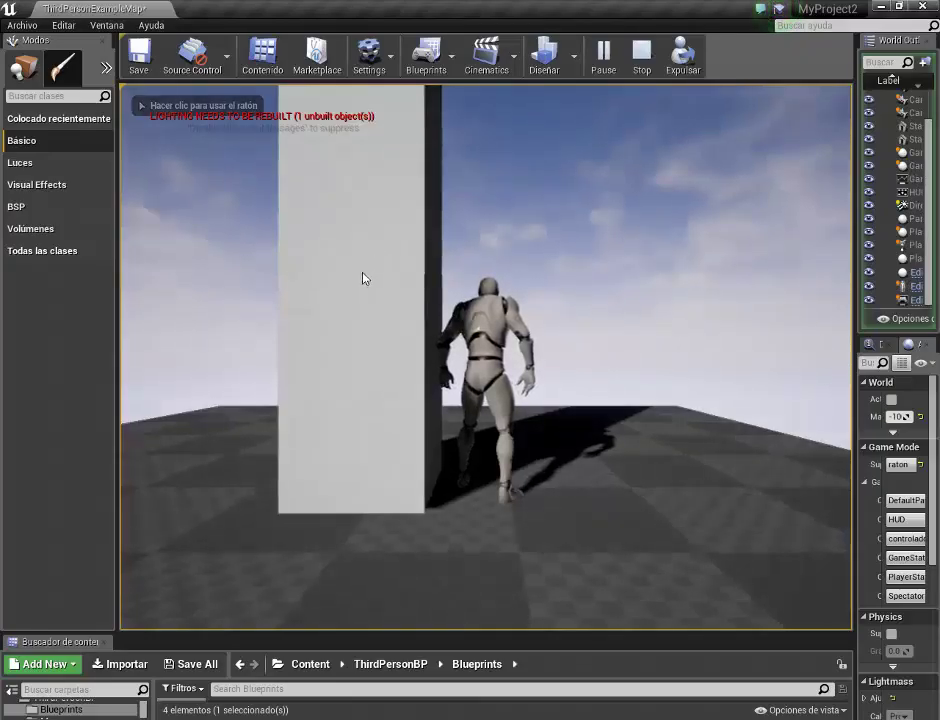
{"action": "key", "text": "w"}
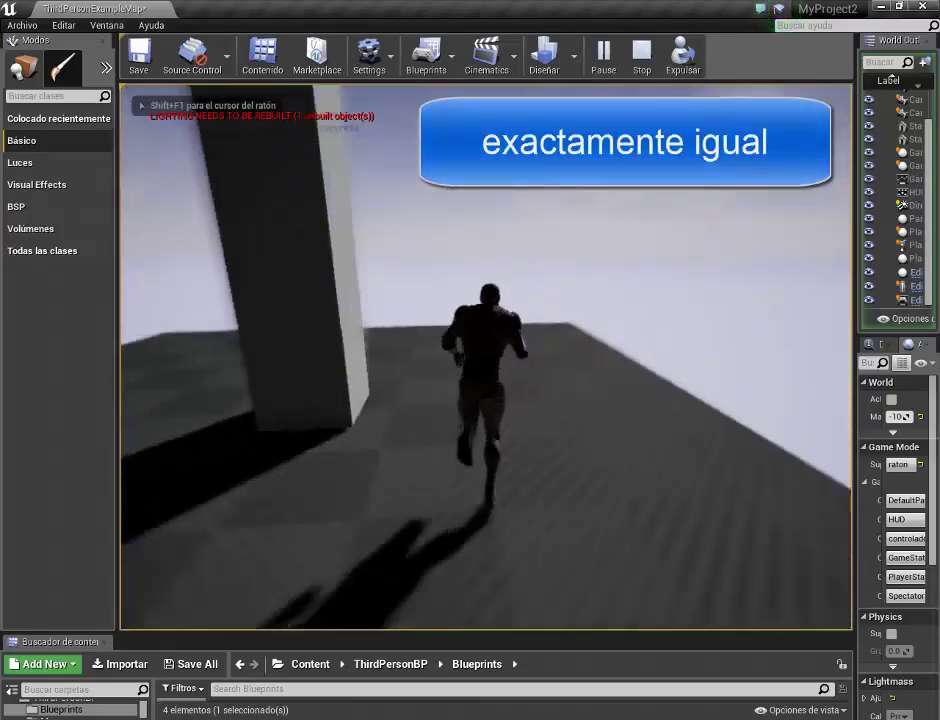
{"action": "key", "text": "w"}
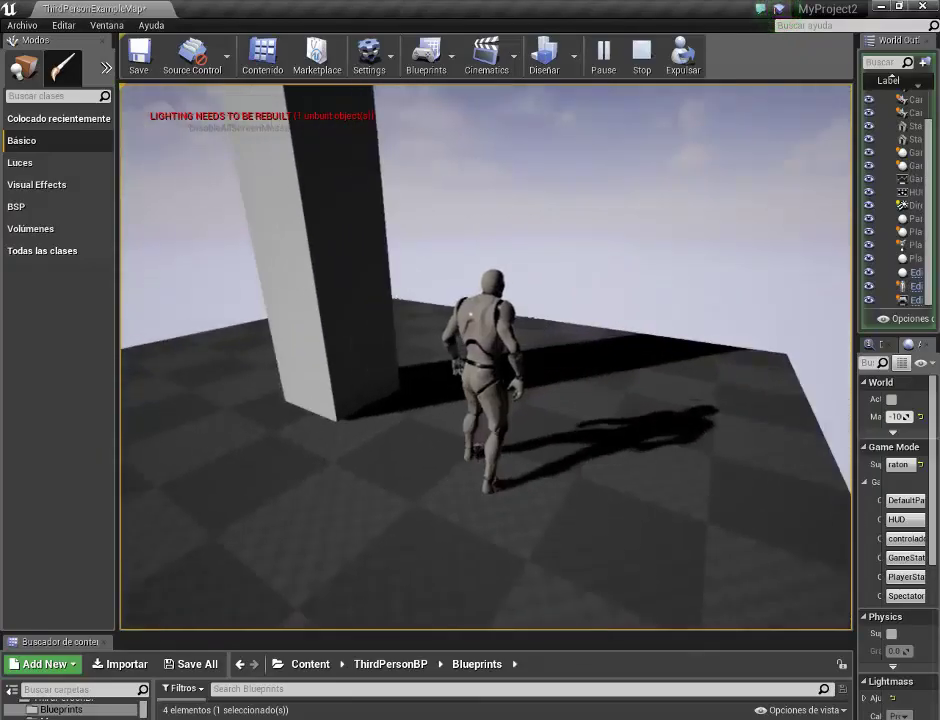
{"action": "key", "text": "Escape"}
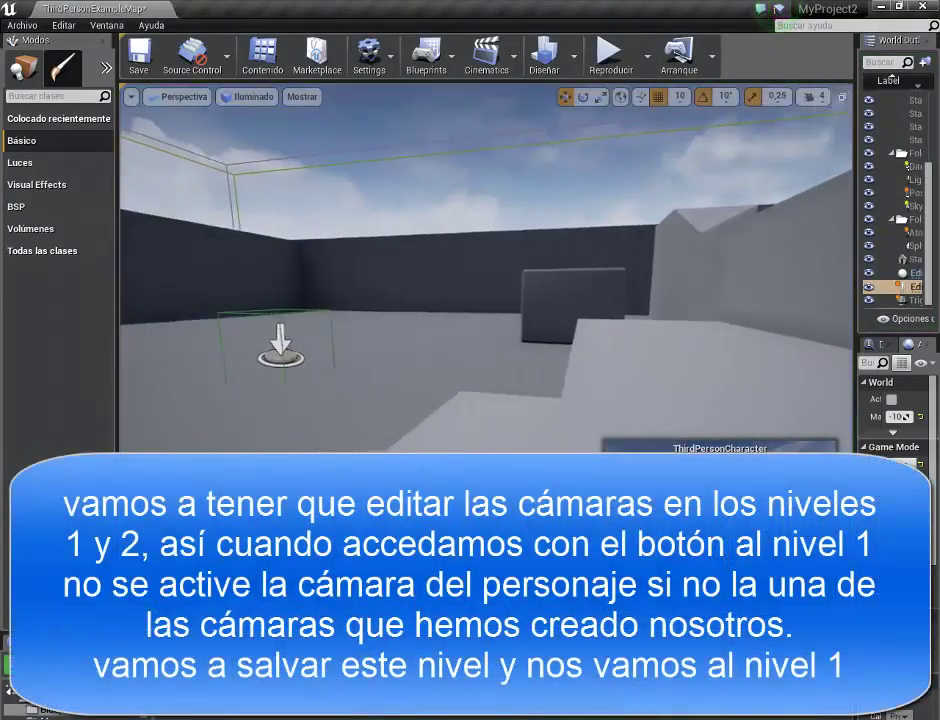
Save all levels, including ThirdPersonExampleMap
{"action": "right_click_drag", "start_coordinate": [485, 270], "coordinate": [470, 335]}
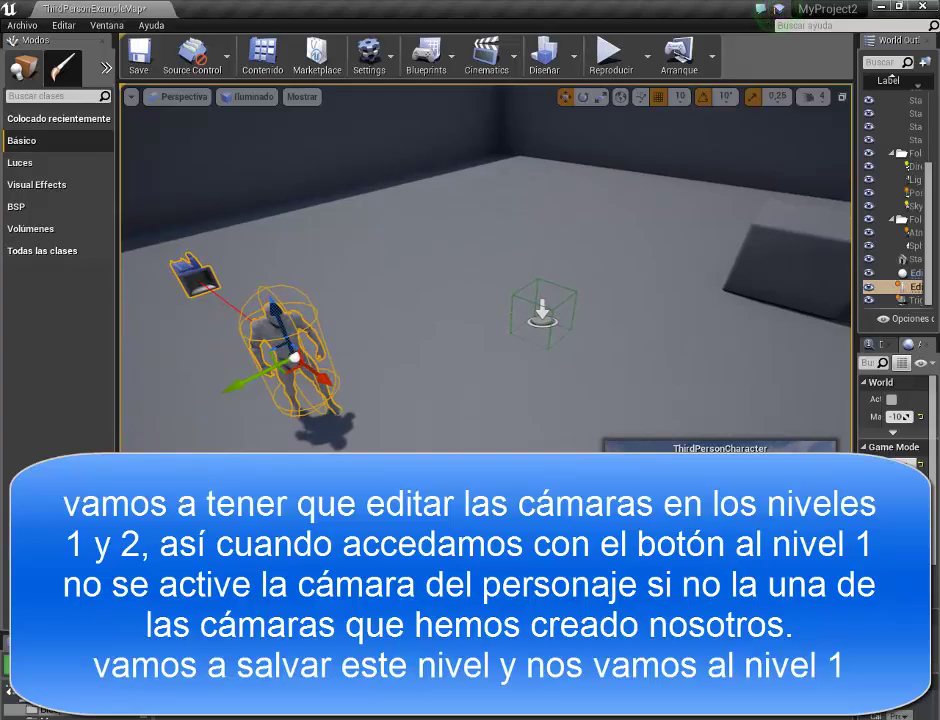
{"action": "left_click", "coordinate": [18, 27]}
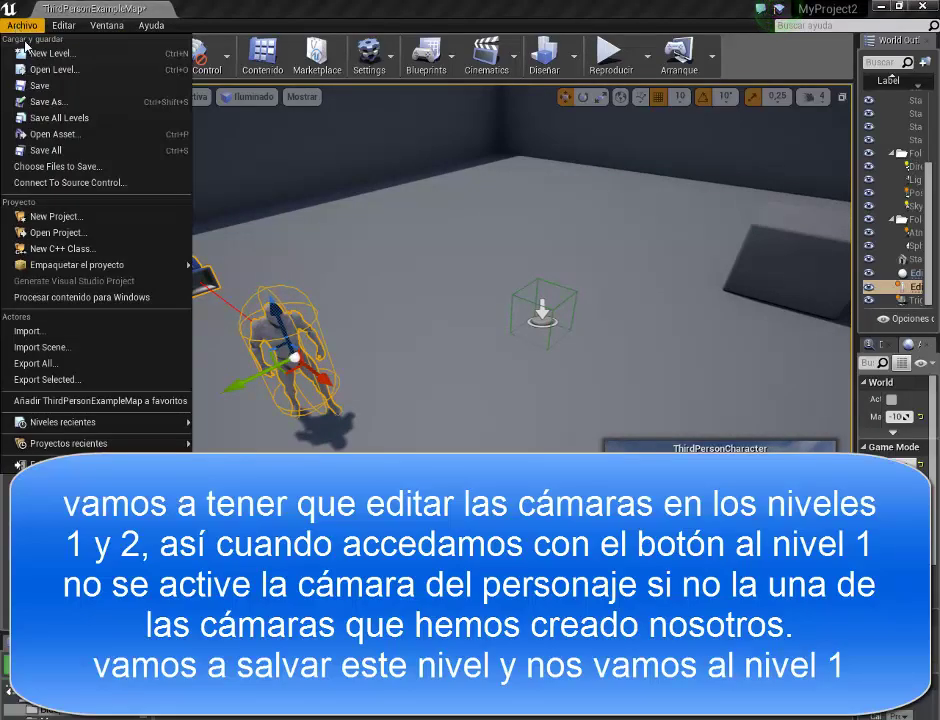
{"action": "left_click", "coordinate": [44, 118]}
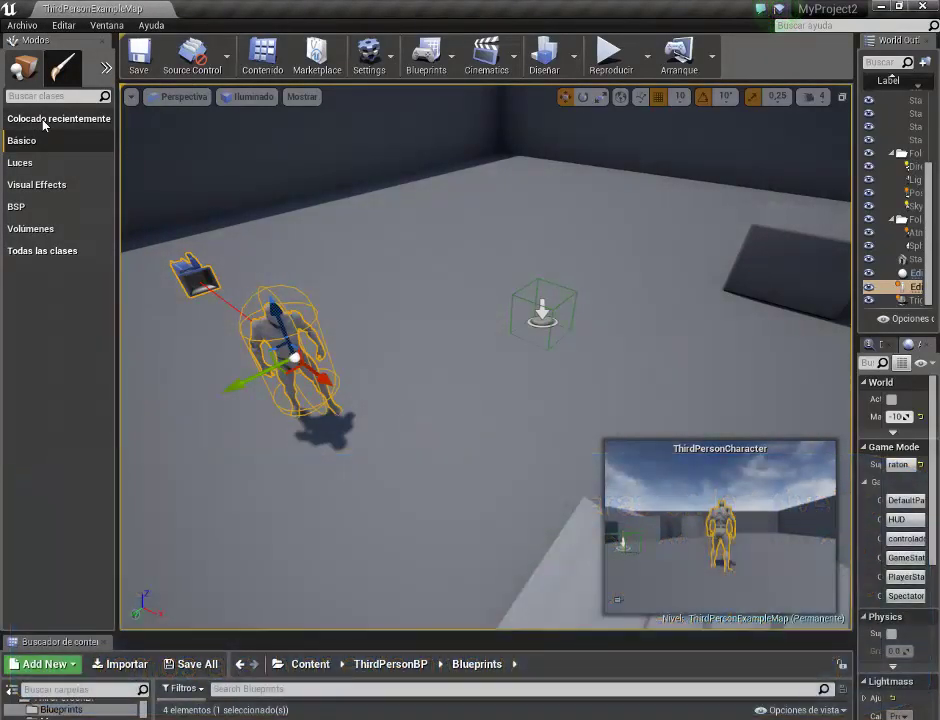
Open level 1 from the recent levels list
{"action": "left_click", "coordinate": [21, 25]}
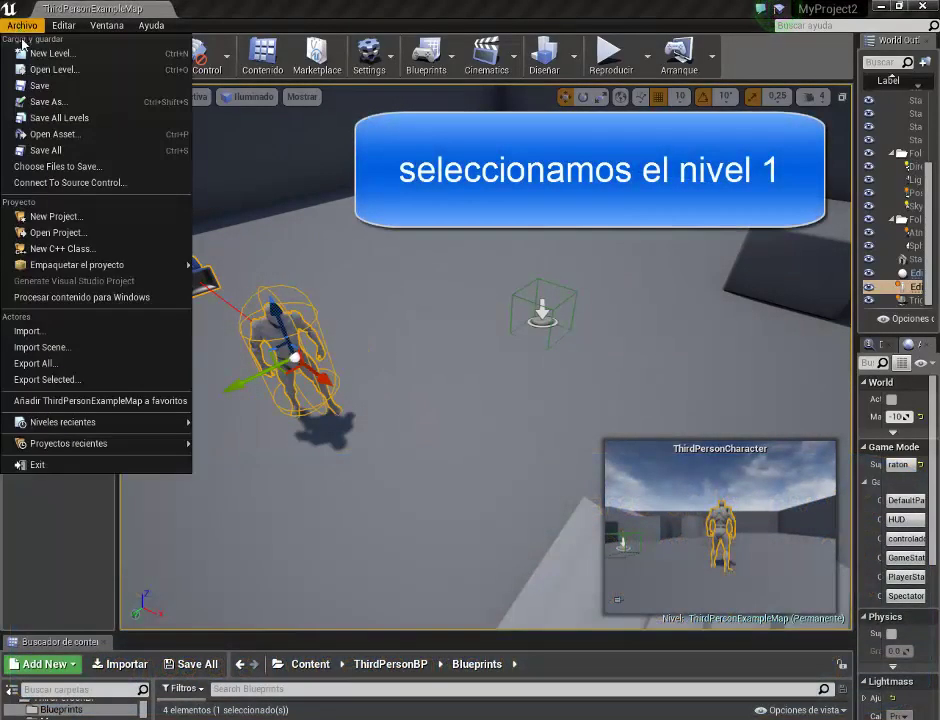
{"action": "mouse_move", "coordinate": [58, 424]}
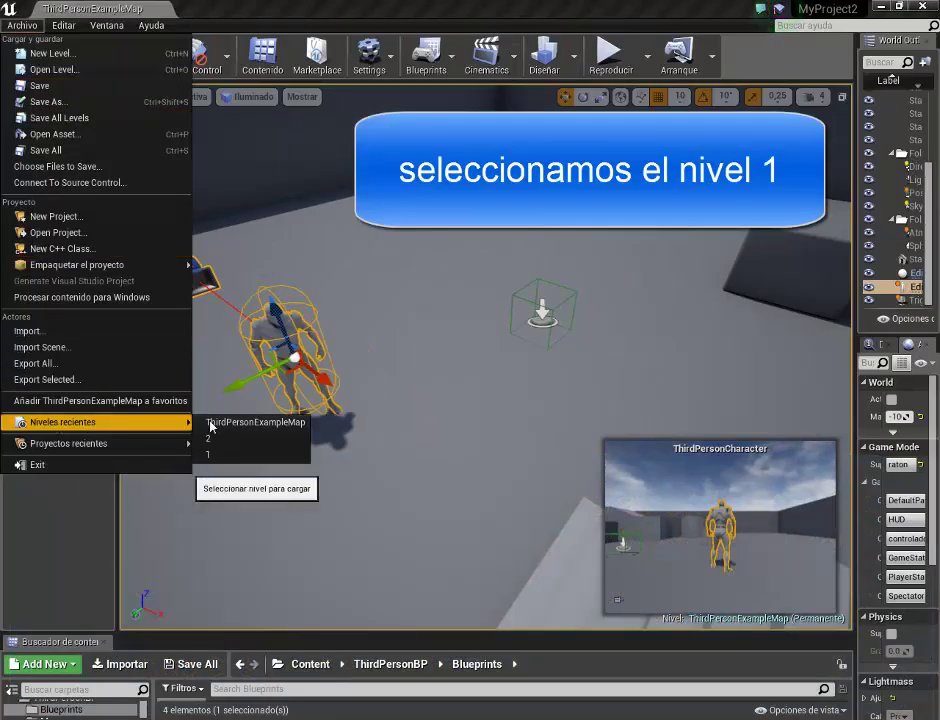
{"action": "left_click", "coordinate": [230, 458]}
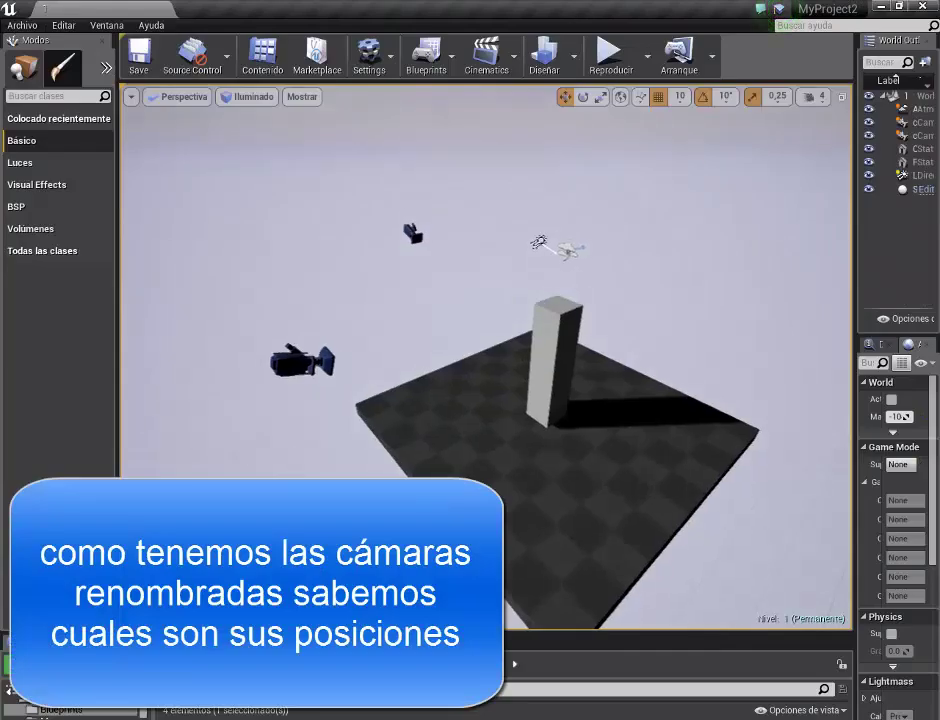
Widen level 1's outliner, select cam1, and open the Level Blueprint
{"action": "right_click_drag", "start_coordinate": [548, 319], "coordinate": [530, 305]}
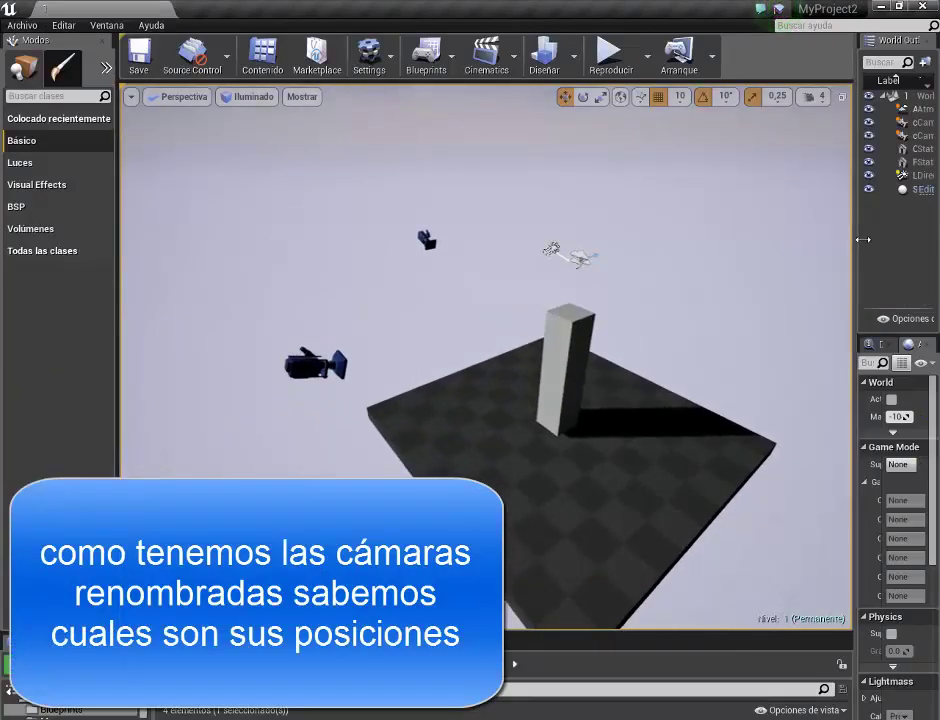
{"action": "left_click_drag", "start_coordinate": [862, 239], "coordinate": [656, 147]}
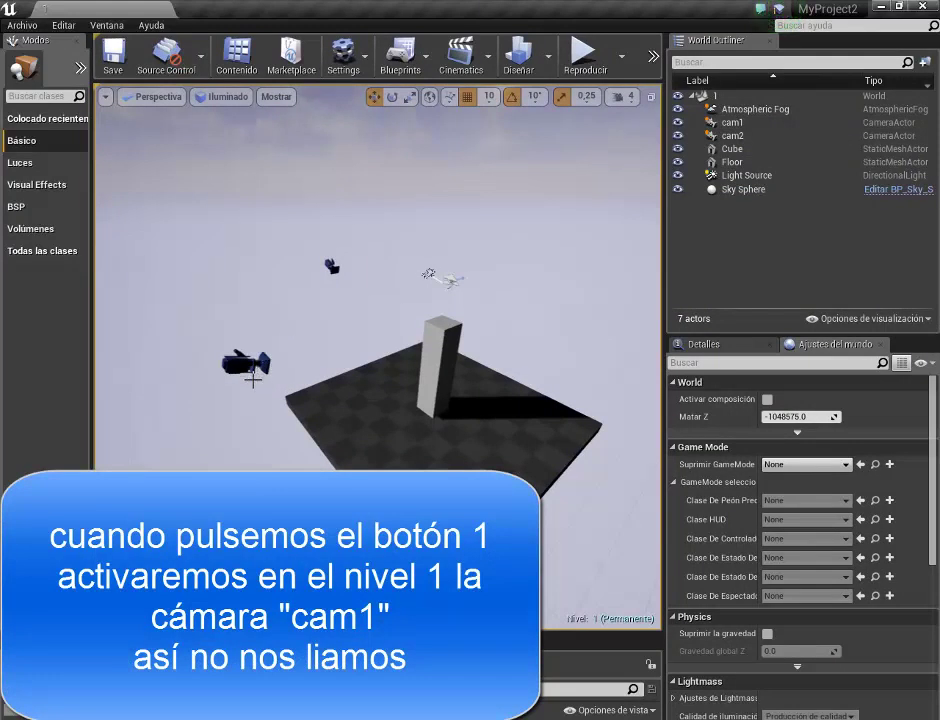
{"action": "left_click", "coordinate": [253, 376]}
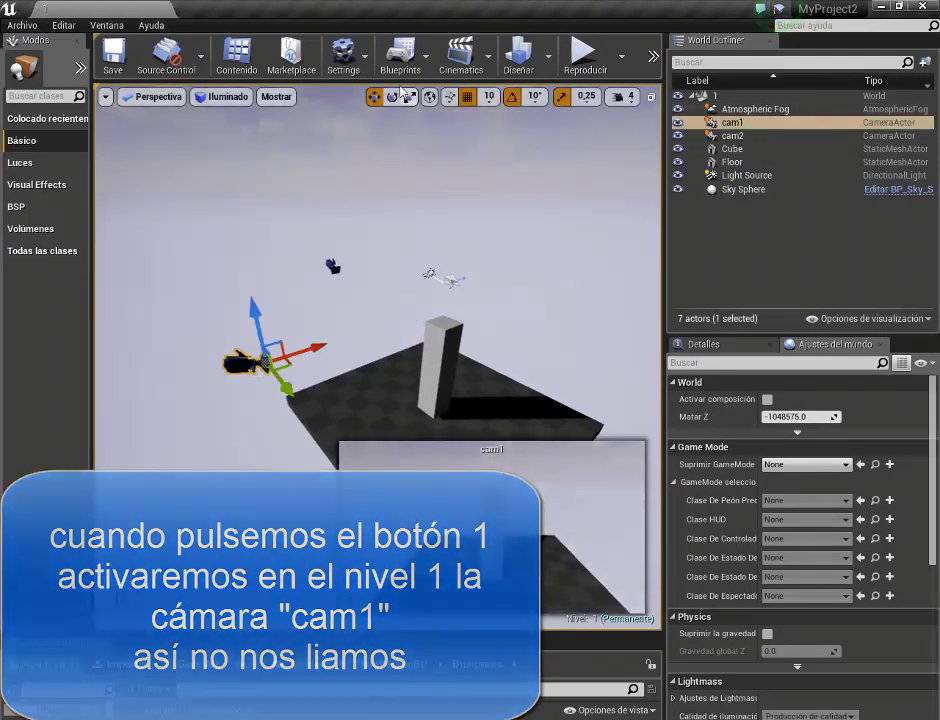
{"action": "left_click", "coordinate": [401, 60]}
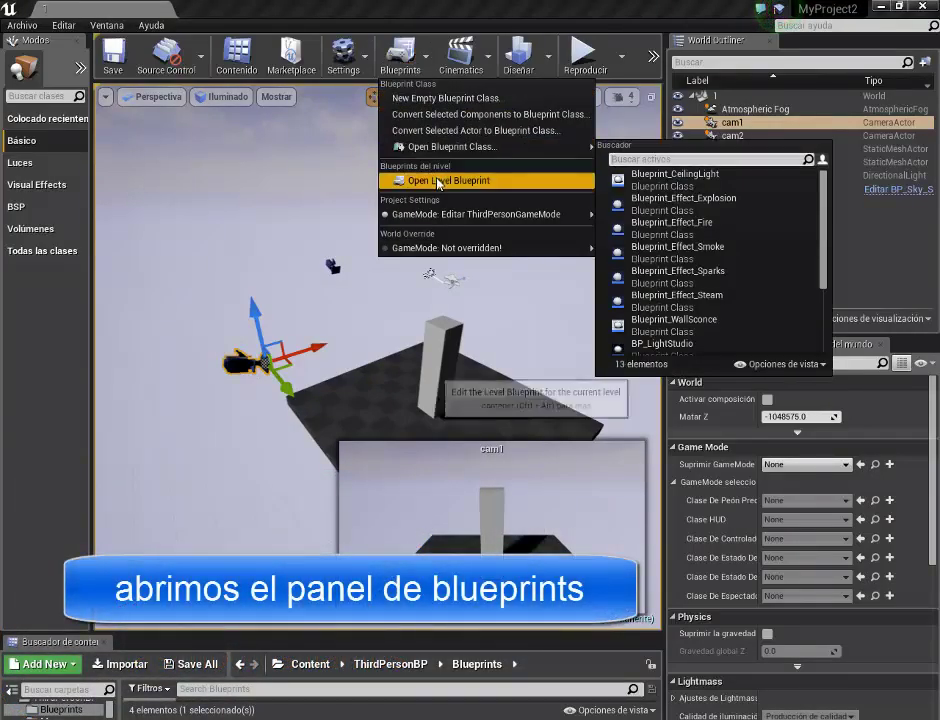
{"action": "left_click", "coordinate": [440, 181]}
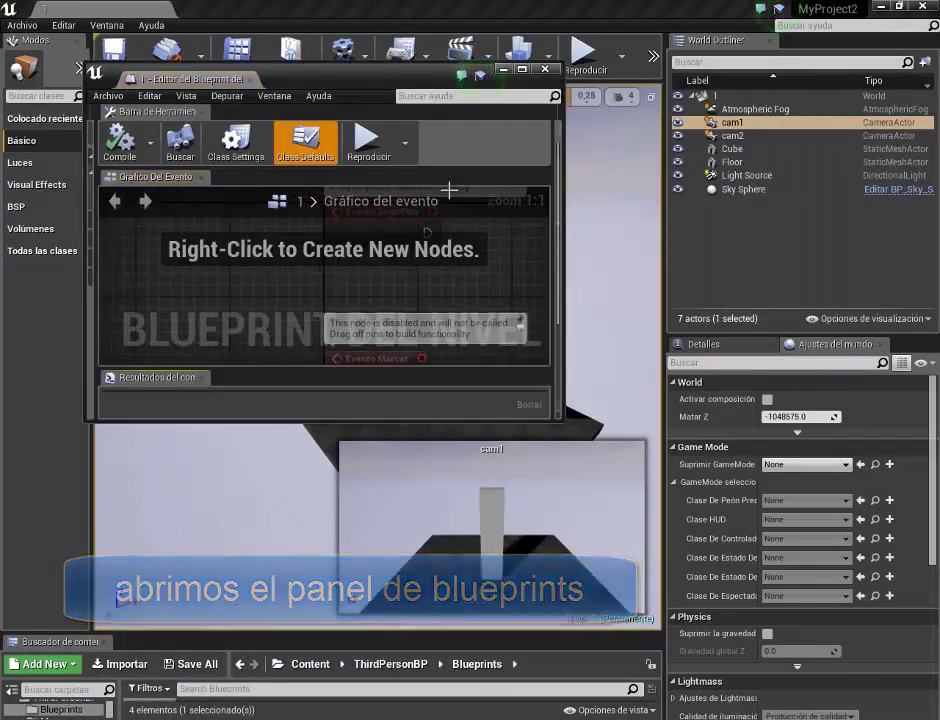
Delete the unused Evento Marcar node from the full-screen level blueprint
{"action": "left_click_drag", "start_coordinate": [382, 68], "coordinate": [400, 8]}
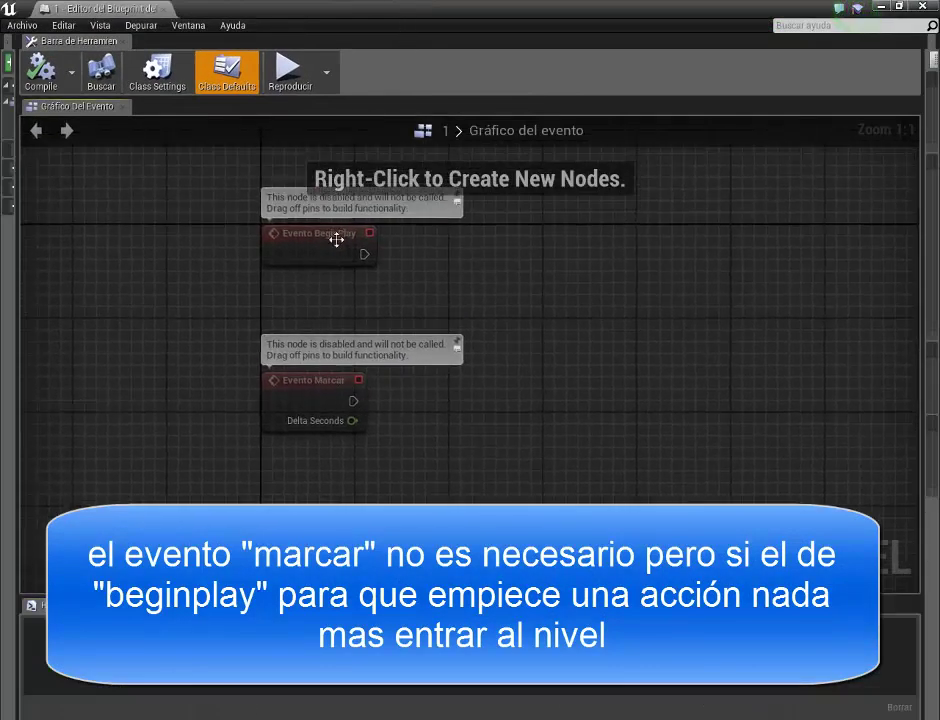
{"action": "left_click", "coordinate": [315, 401]}
{"action": "key", "text": "Delete"}
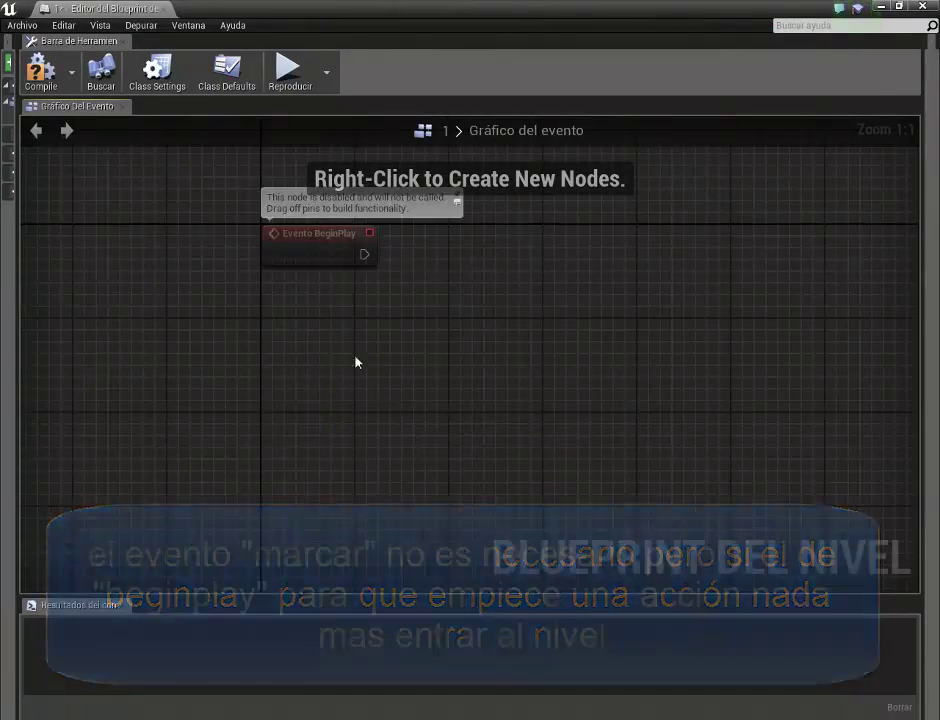
Drag cam1 into the graph as a reference node above Evento BeginPlay and list its actions
{"action": "left_click_drag", "start_coordinate": [394, 23], "coordinate": [318, 100]}
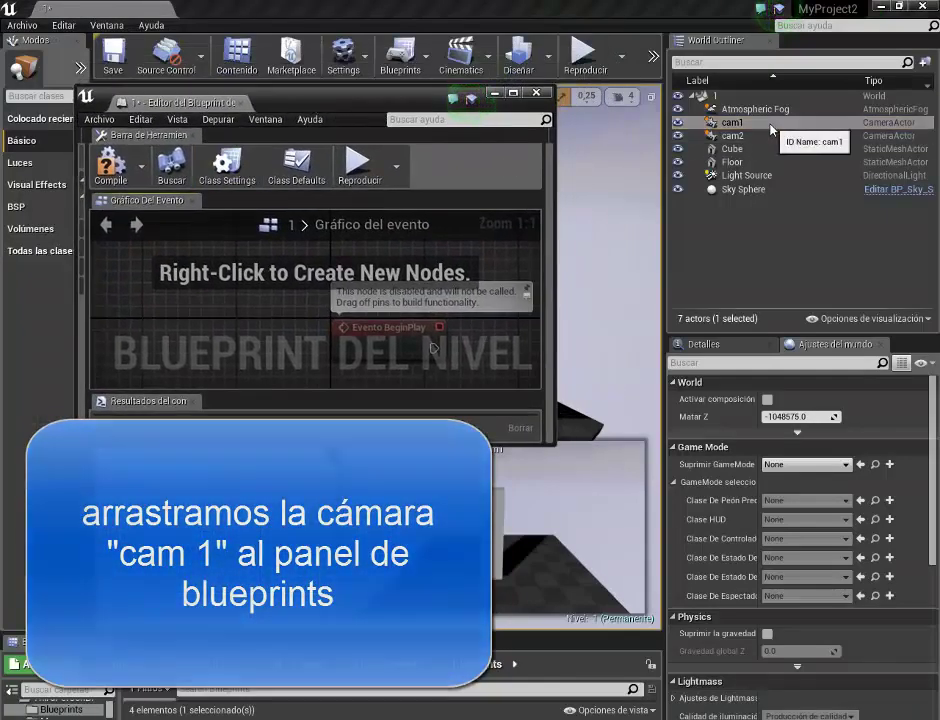
{"action": "left_click_drag", "start_coordinate": [710, 122], "coordinate": [585, 181]}
{"action": "left_click_drag", "start_coordinate": [267, 287], "coordinate": [230, 311]}
{"action": "left_click_drag", "start_coordinate": [322, 95], "coordinate": [398, 1]}
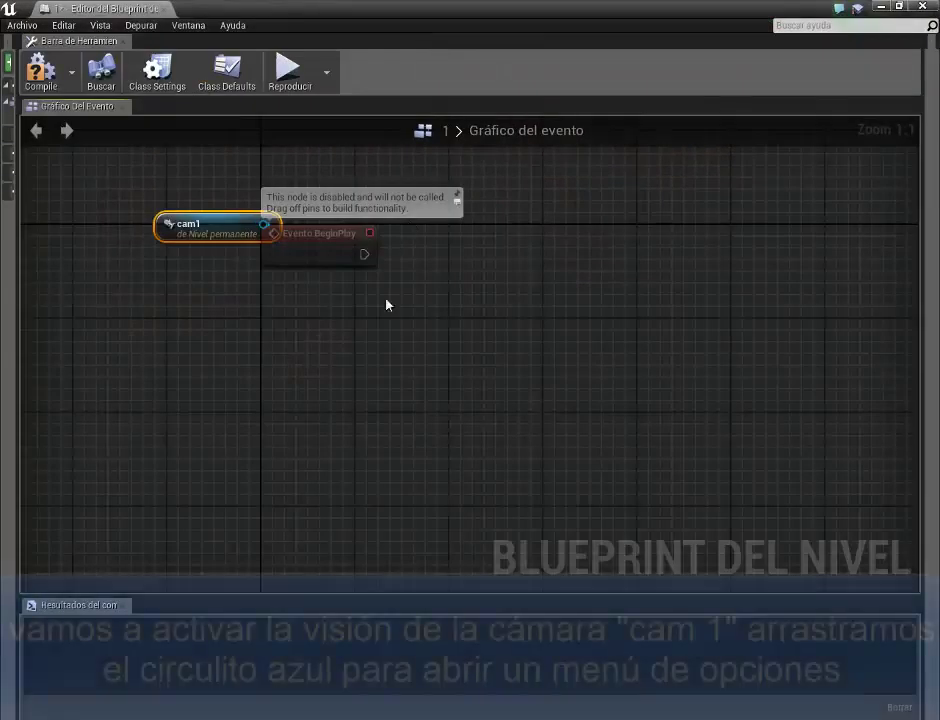
{"action": "left_click_drag", "start_coordinate": [318, 246], "coordinate": [165, 368]}
{"action": "right_click_drag", "start_coordinate": [327, 278], "coordinate": [462, 284]}
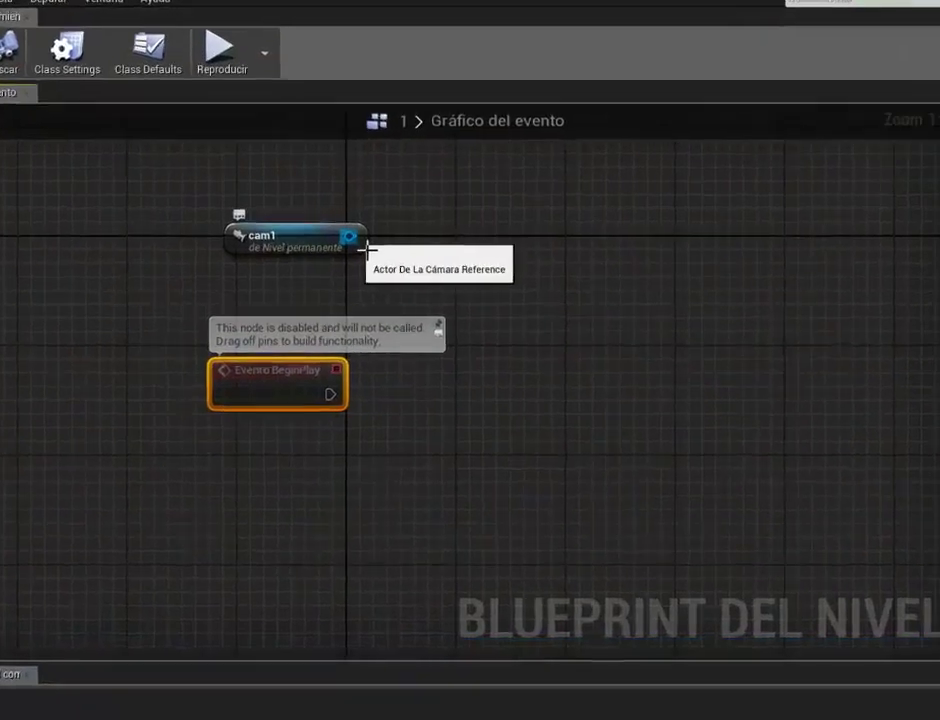
{"action": "left_click_drag", "start_coordinate": [400, 231], "coordinate": [542, 252]}
{"action": "left_click_drag", "start_coordinate": [445, 290], "coordinate": [447, 290]}
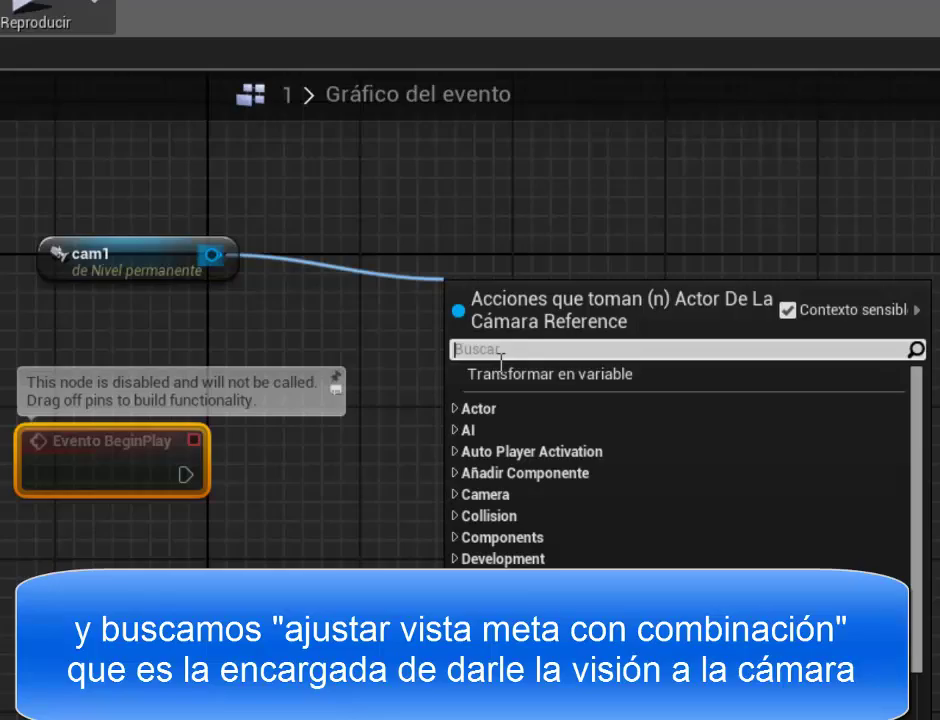
Add Ajustar vista meta con combinación for cam1 and wire Evento BeginPlay into it
{"action": "type", "text": "vista me"}
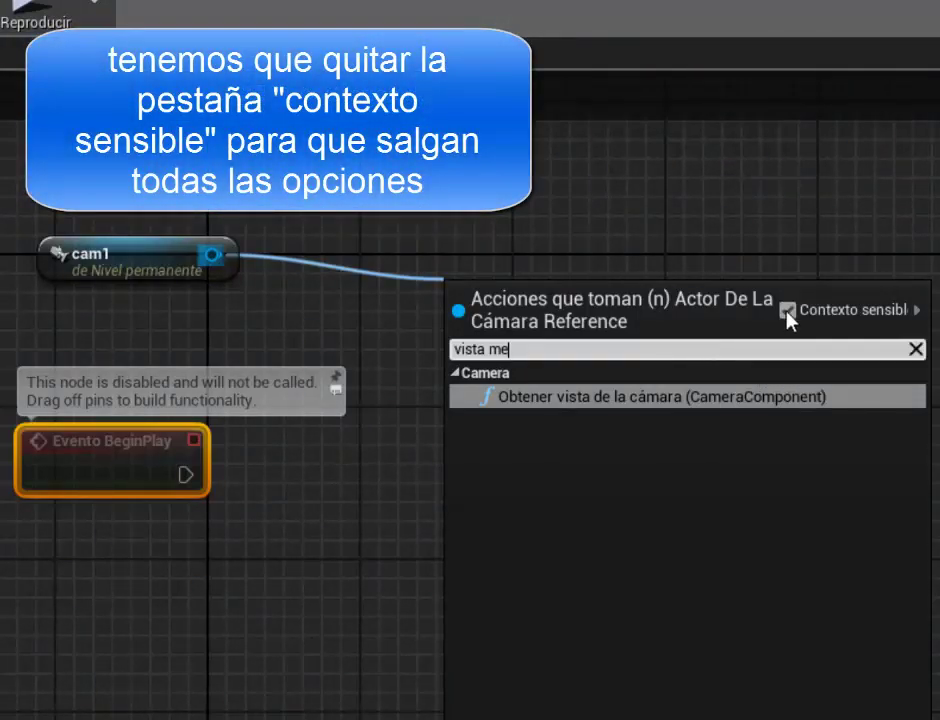
{"action": "left_click", "coordinate": [787, 311]}
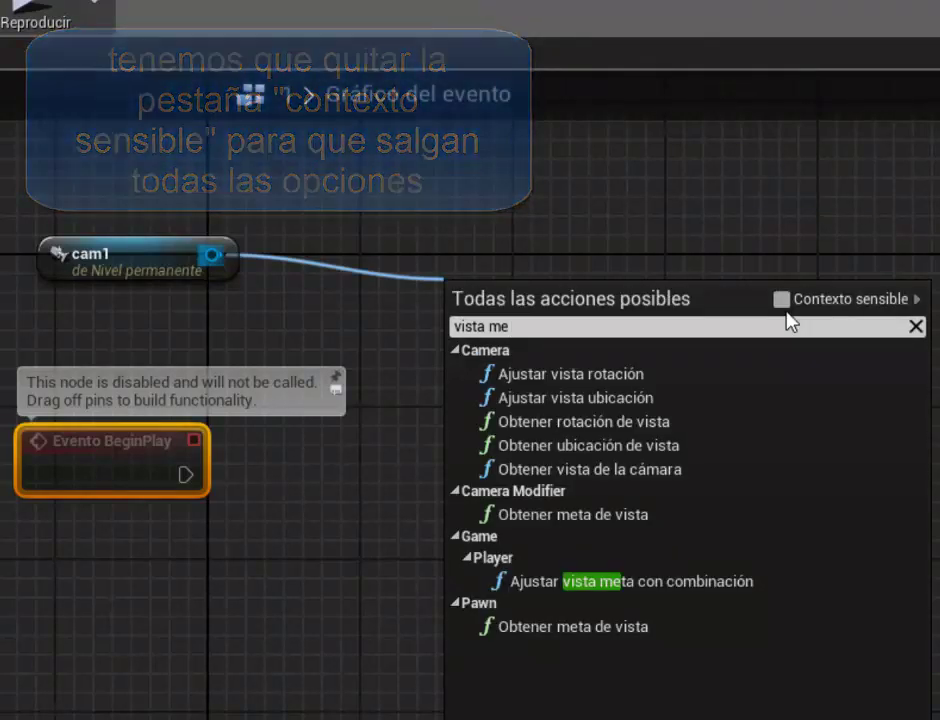
{"action": "left_click", "coordinate": [637, 581]}
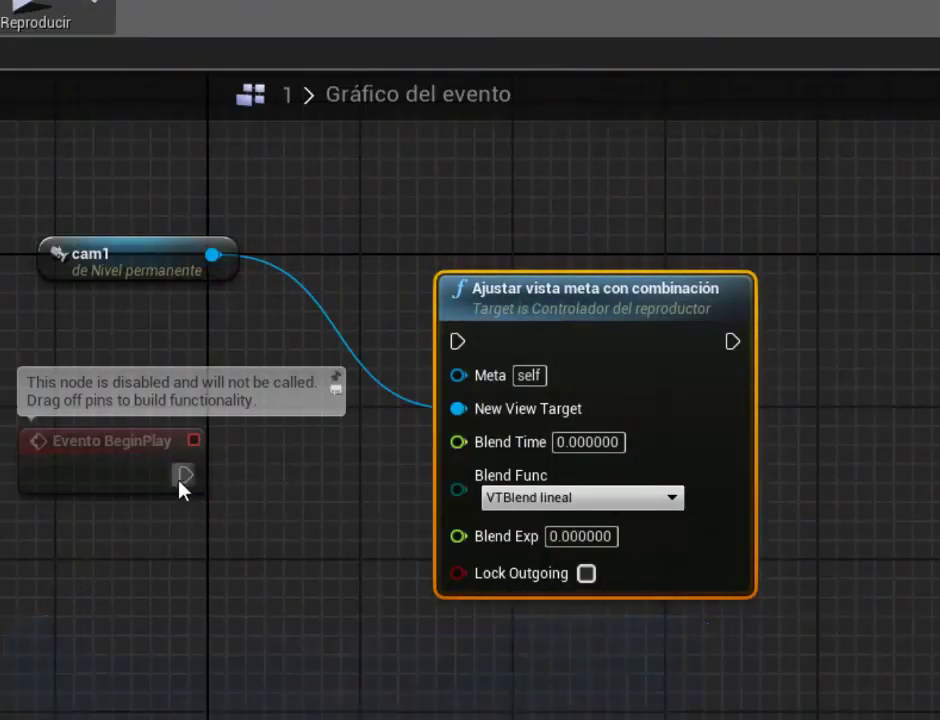
{"action": "left_click_drag", "start_coordinate": [188, 478], "coordinate": [455, 345]}
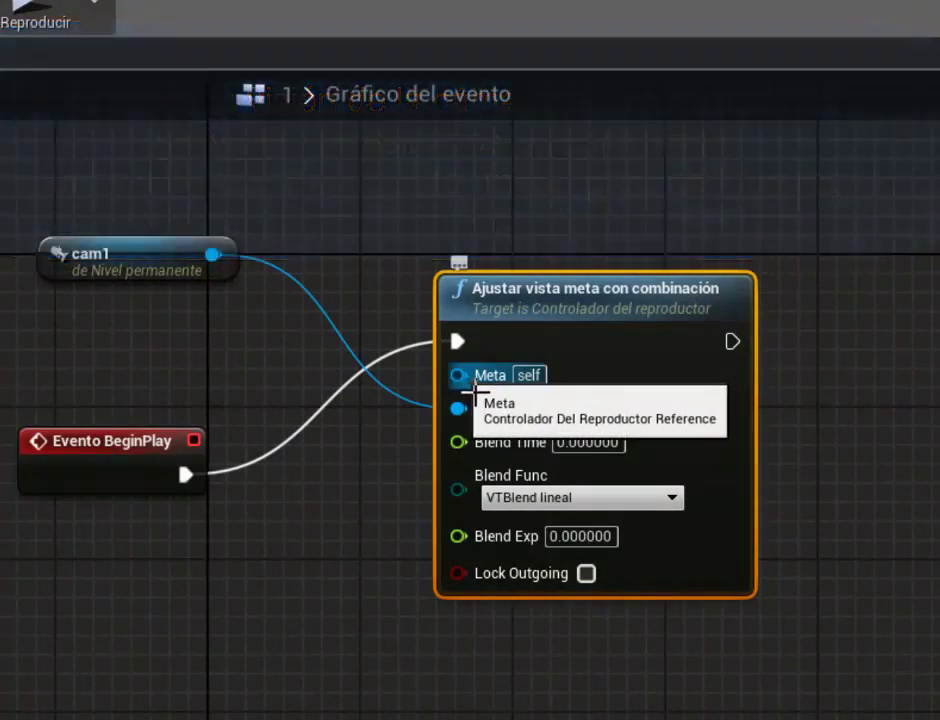
Feed Obtener controlador del reproductor into the blend node's Meta input
{"action": "left_click_drag", "start_coordinate": [460, 378], "coordinate": [186, 605]}
{"action": "type", "text": "re"}
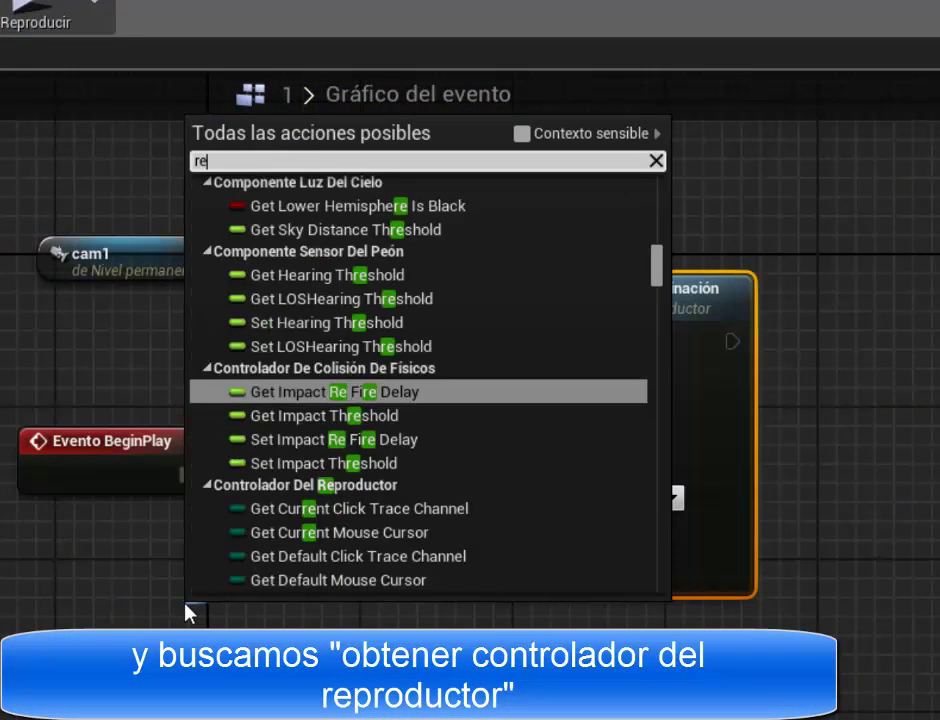
{"action": "type", "text": "product"}
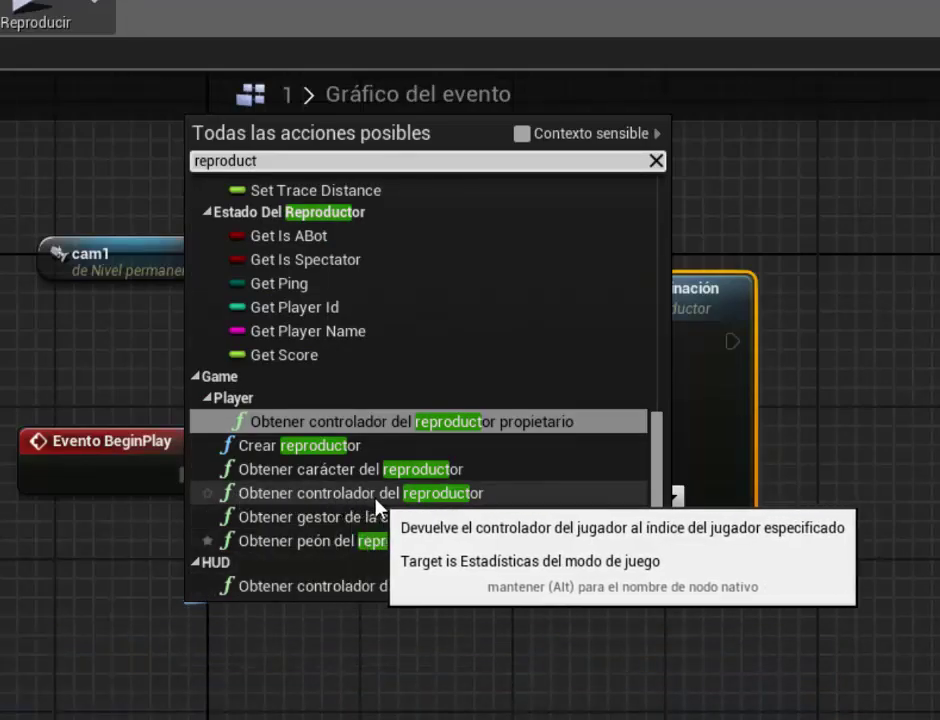
{"action": "left_click", "coordinate": [330, 494]}
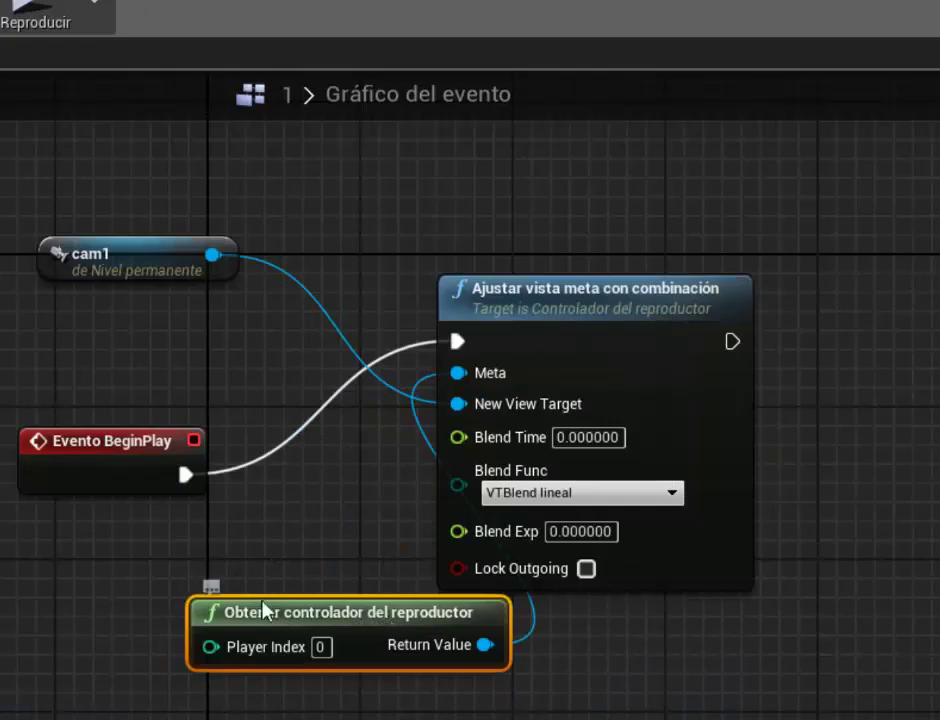
{"action": "left_click_drag", "start_coordinate": [263, 610], "coordinate": [120, 565]}
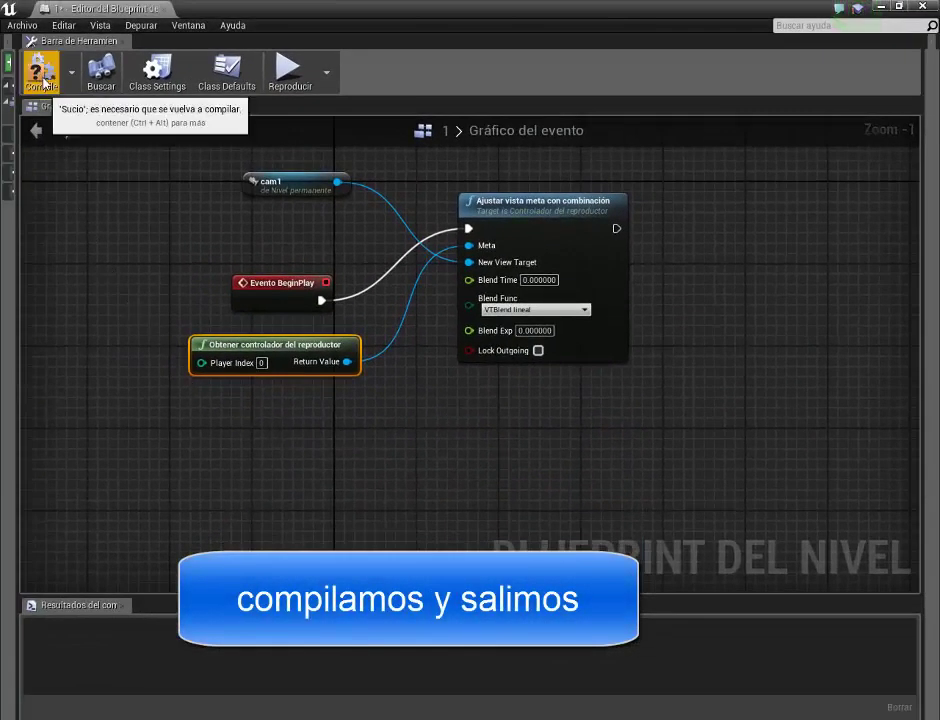
Compile the level blueprint and close its editor window
{"action": "left_click", "coordinate": [44, 82]}
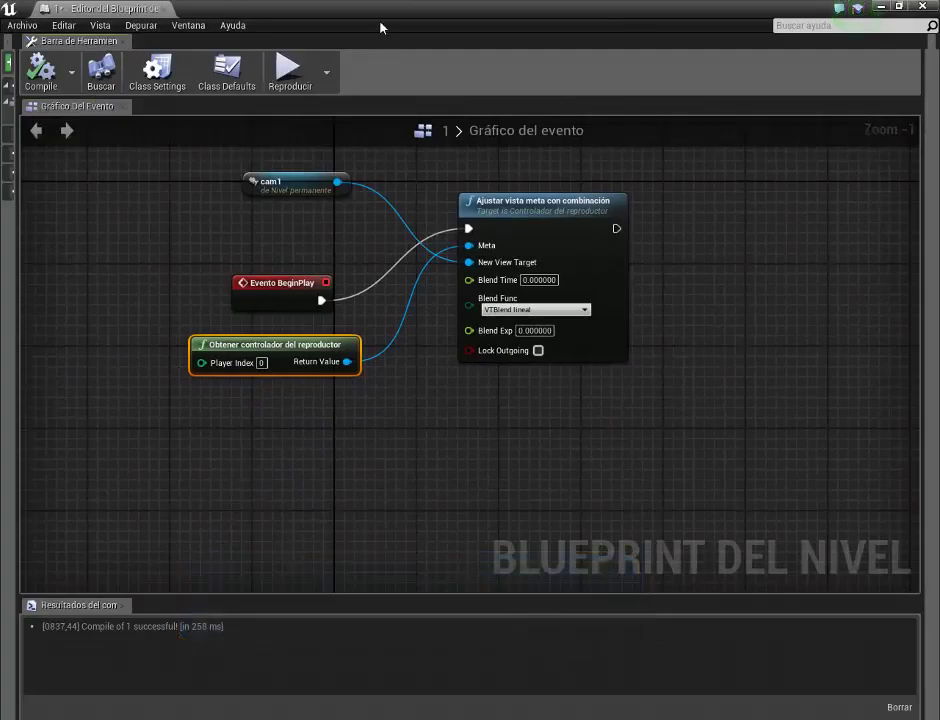
{"action": "left_click_drag", "start_coordinate": [383, 20], "coordinate": [366, 179]}
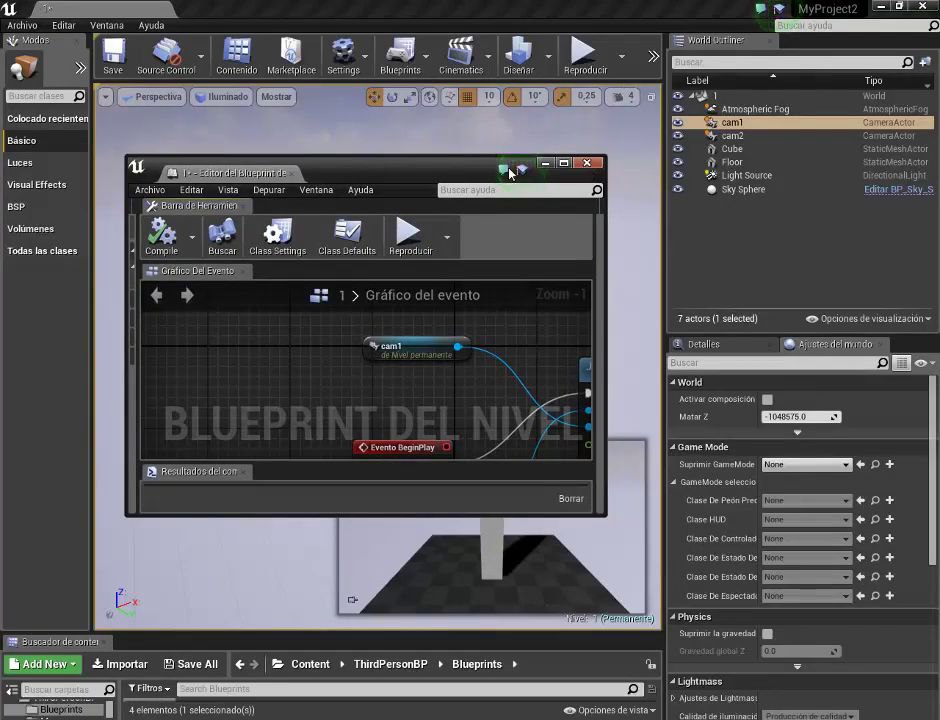
{"action": "left_click_drag", "start_coordinate": [441, 175], "coordinate": [451, 174]}
{"action": "right_click_drag", "start_coordinate": [386, 381], "coordinate": [340, 367]}
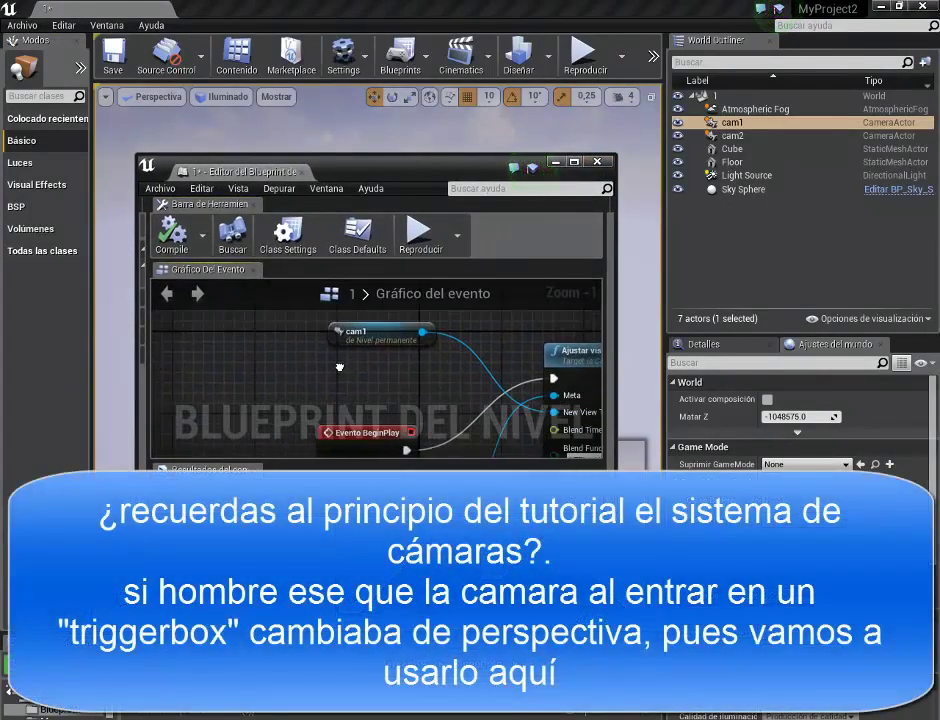
{"action": "left_click", "coordinate": [597, 162]}
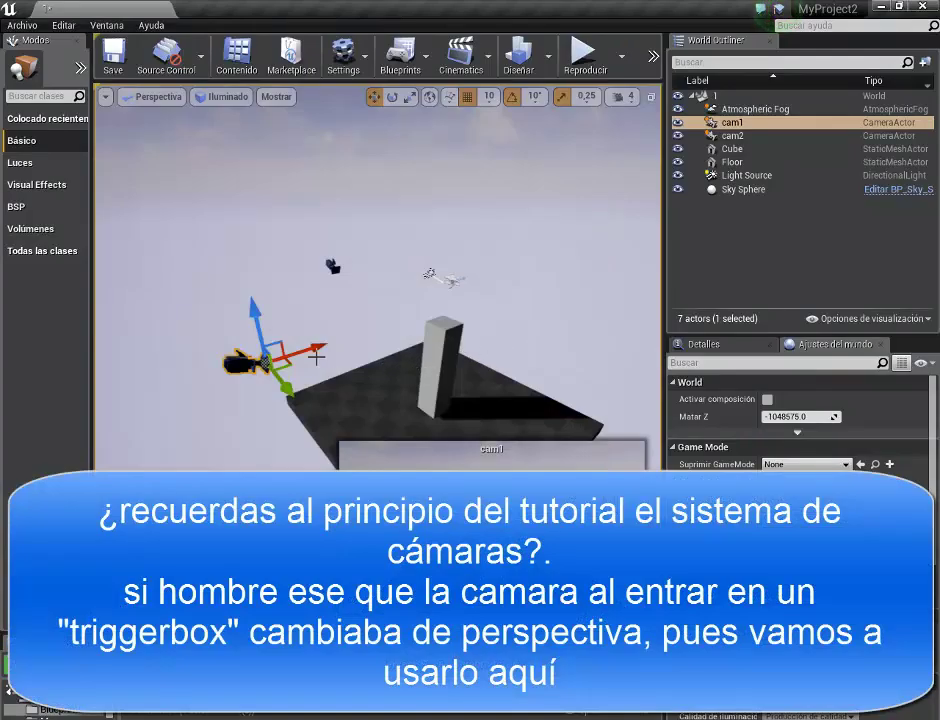
Select cam2 and save level 1
{"action": "left_click", "coordinate": [333, 266]}
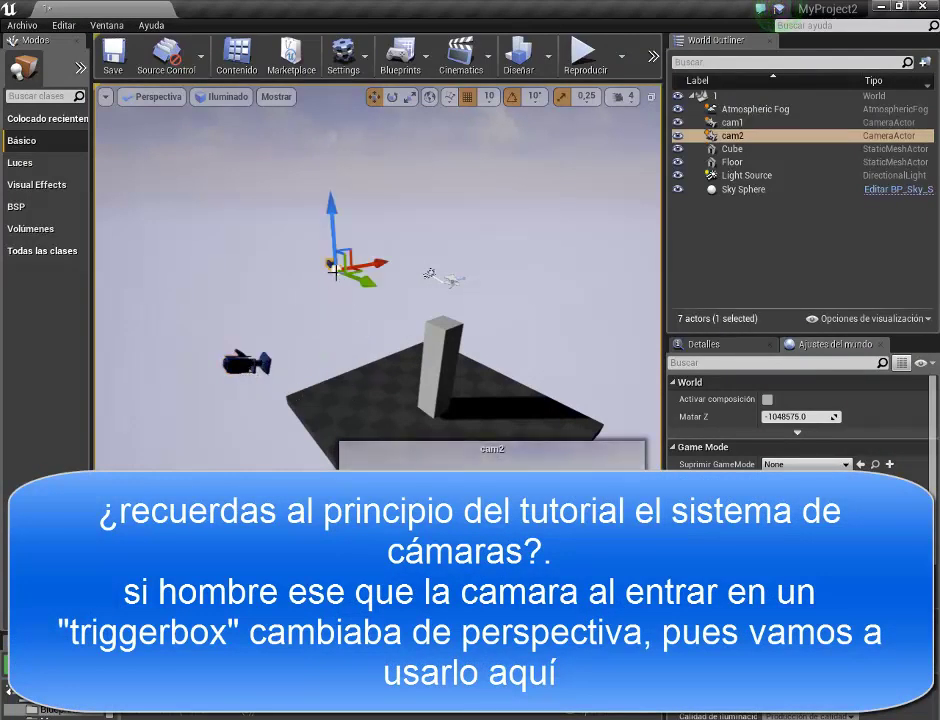
{"action": "left_click", "coordinate": [18, 25]}
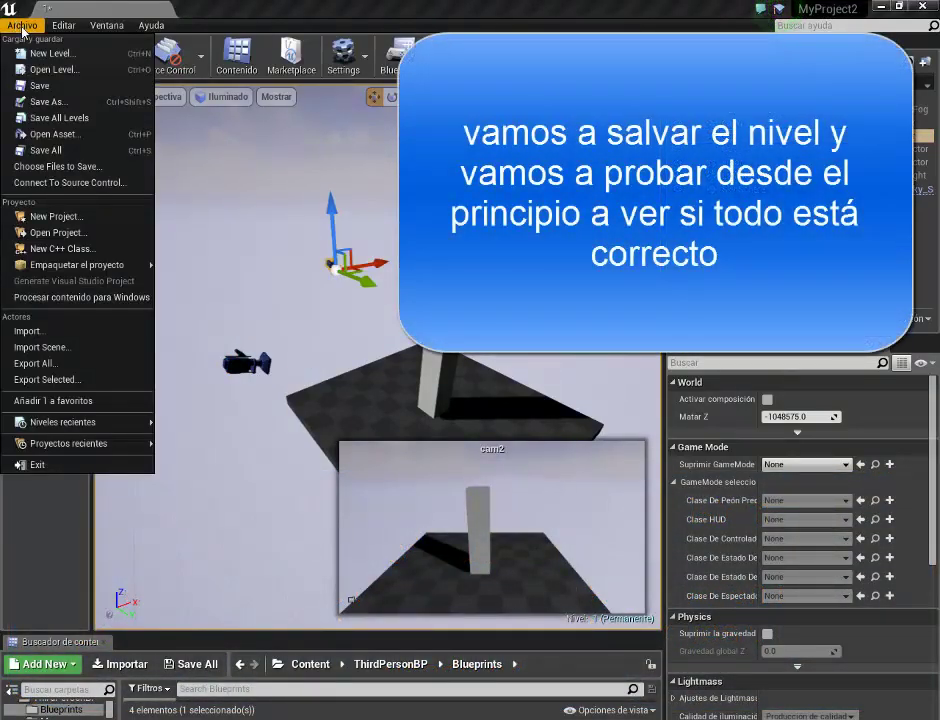
{"action": "left_click", "coordinate": [46, 92]}
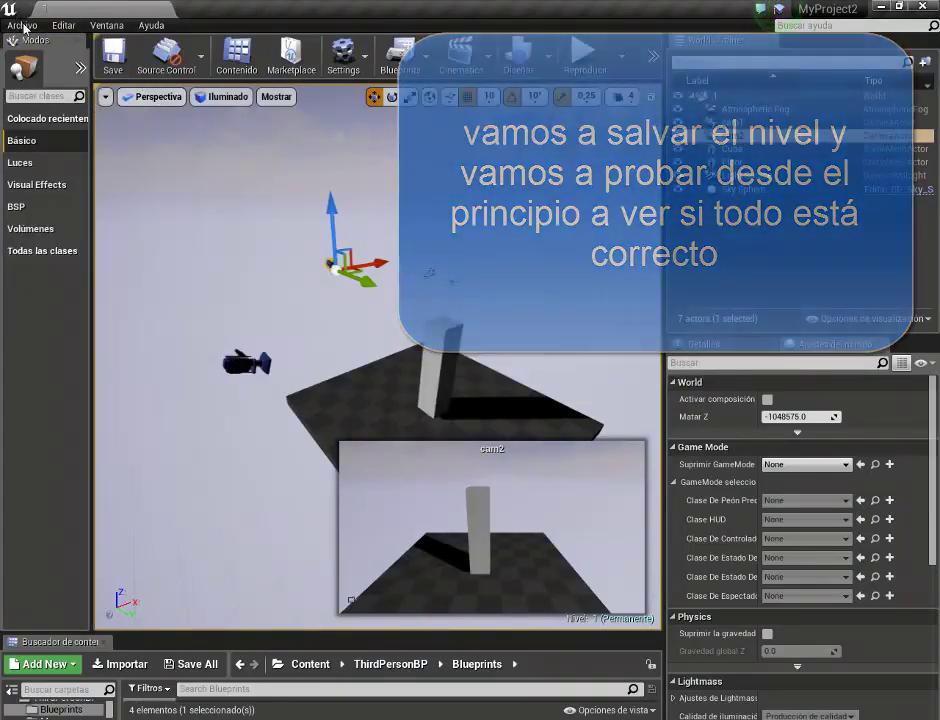
{"action": "left_click", "coordinate": [22, 25]}
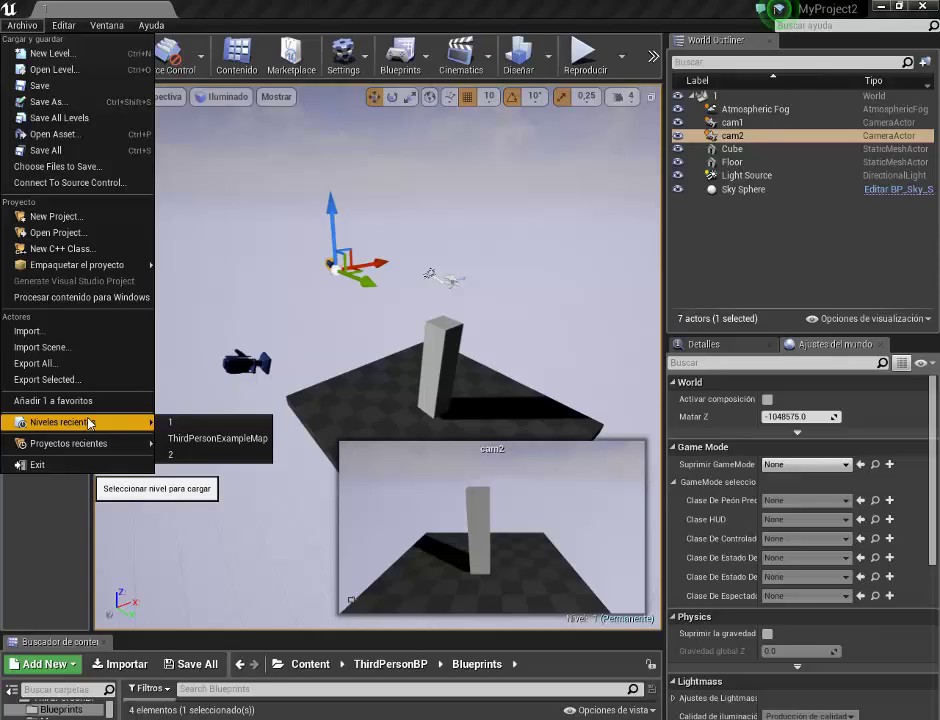
Playtest ThirdPersonExampleMap, run to the signs and load level 1 via nivel 1, then stop
{"action": "left_click", "coordinate": [217, 438]}
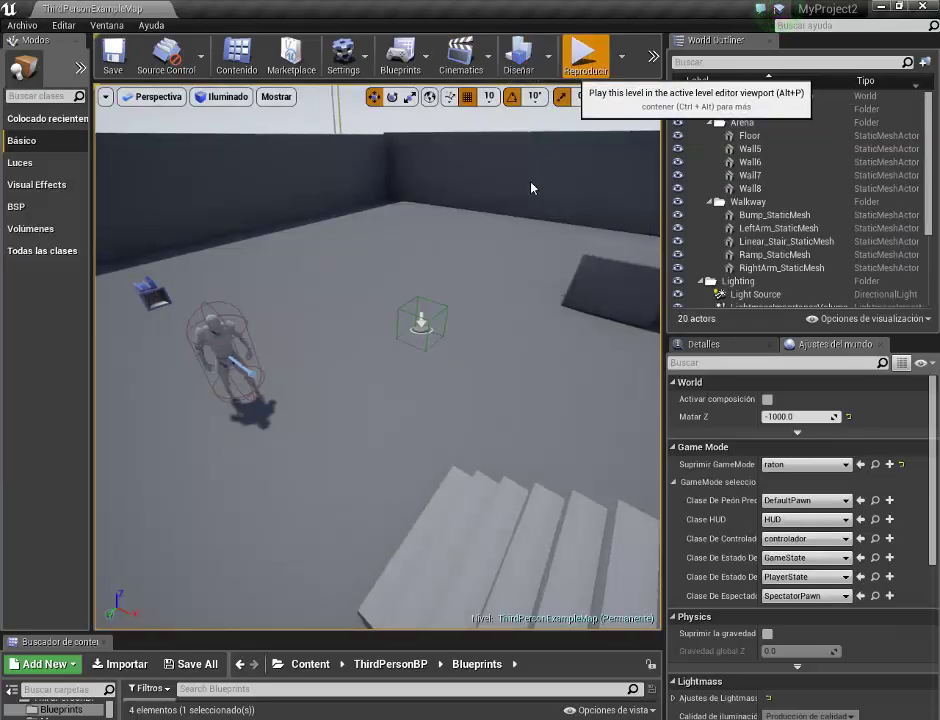
{"action": "left_click", "coordinate": [572, 58]}
{"action": "key", "text": "w"}
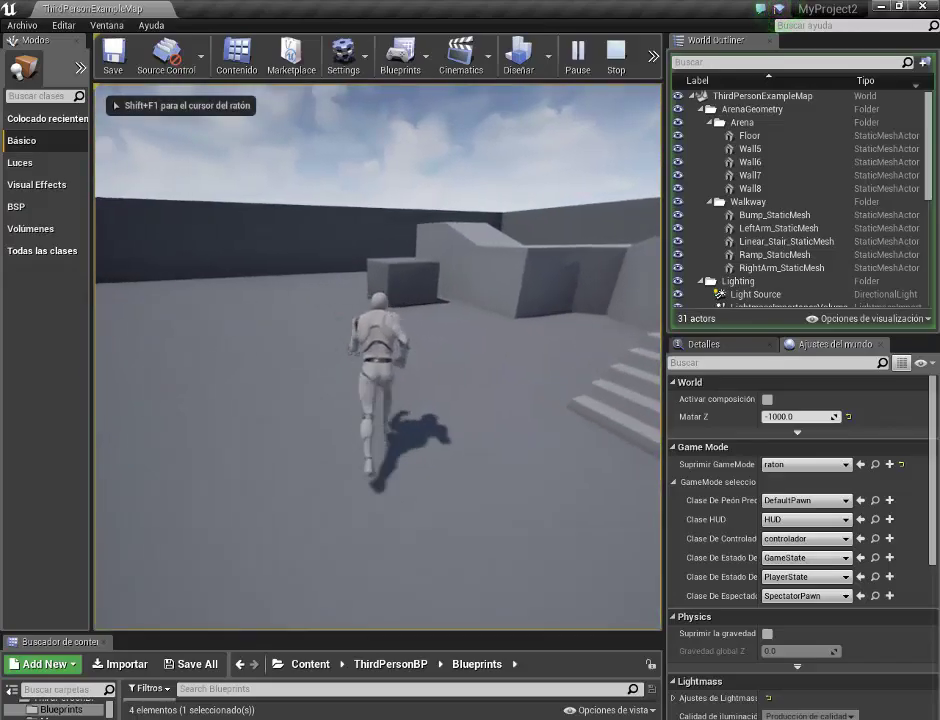
{"action": "key", "text": "shift+F1"}
{"action": "key", "text": "w"}
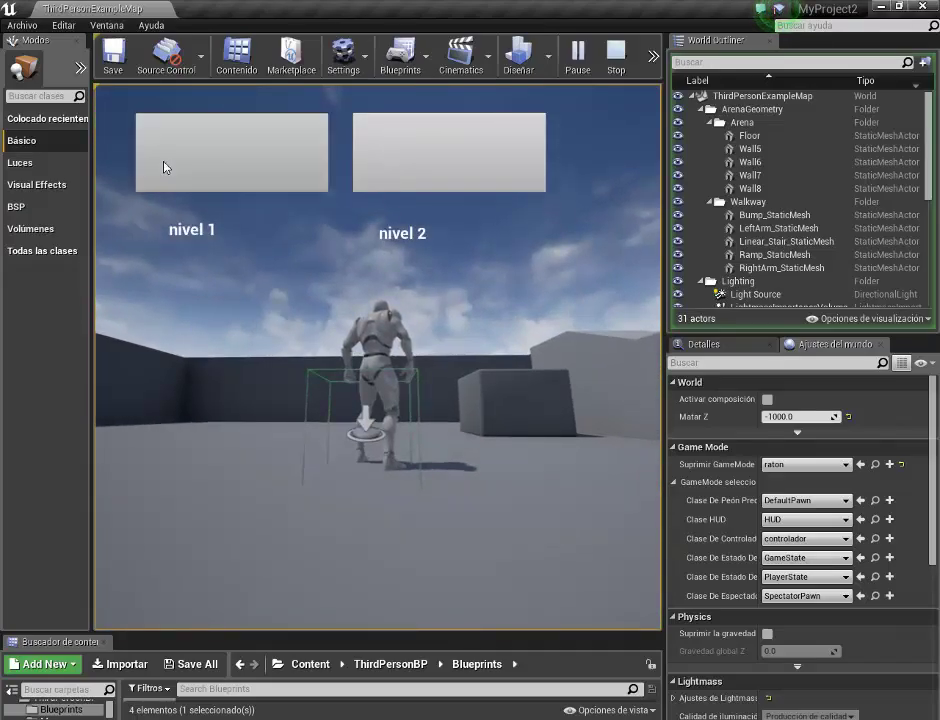
{"action": "left_click", "coordinate": [165, 167]}
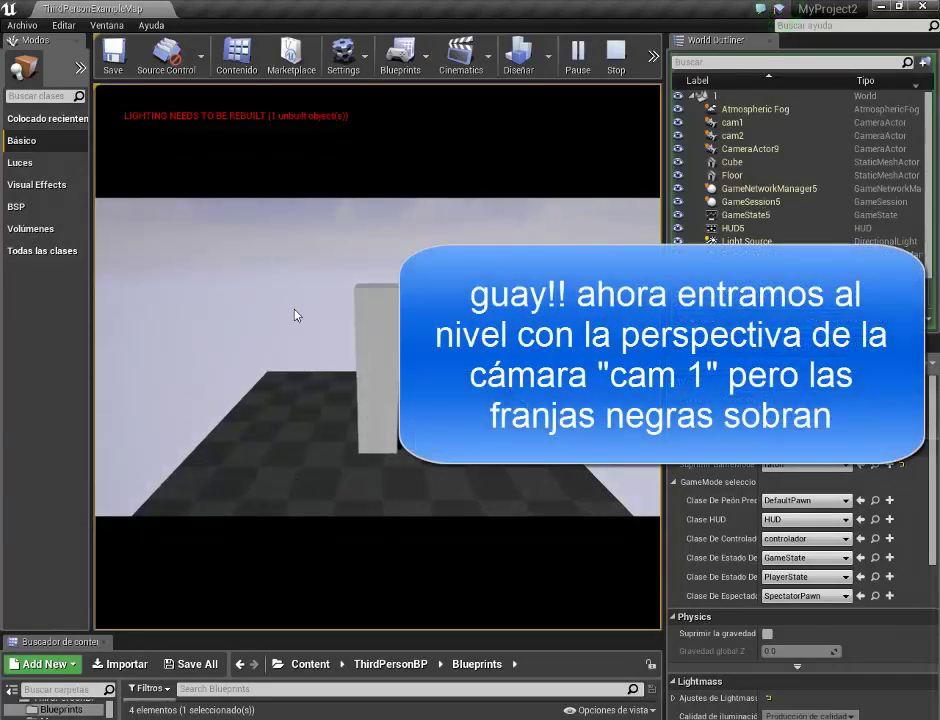
{"action": "left_click", "coordinate": [705, 344]}
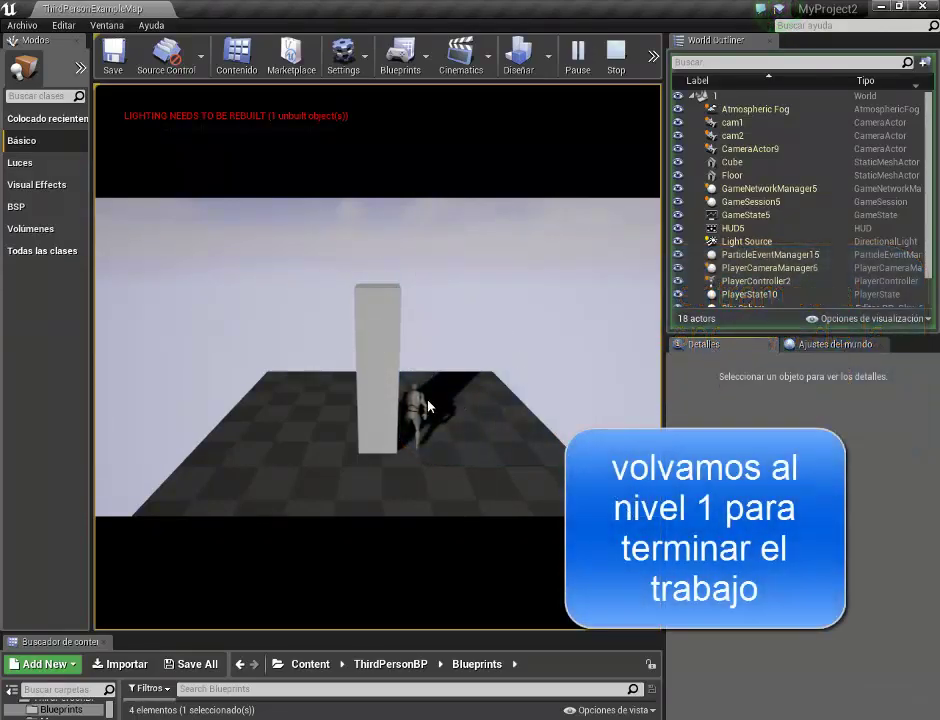
{"action": "left_click", "coordinate": [315, 290]}
{"action": "key", "text": "Escape"}
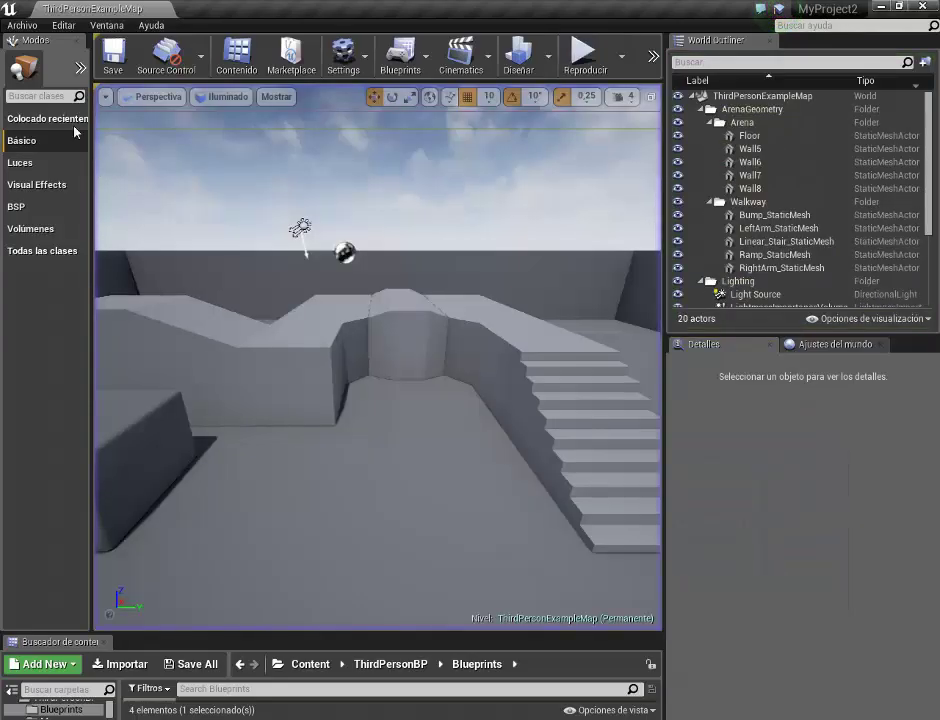
Reopen level 1 from Archivo > Niveles recientes and select cam1
{"action": "left_click", "coordinate": [21, 25]}
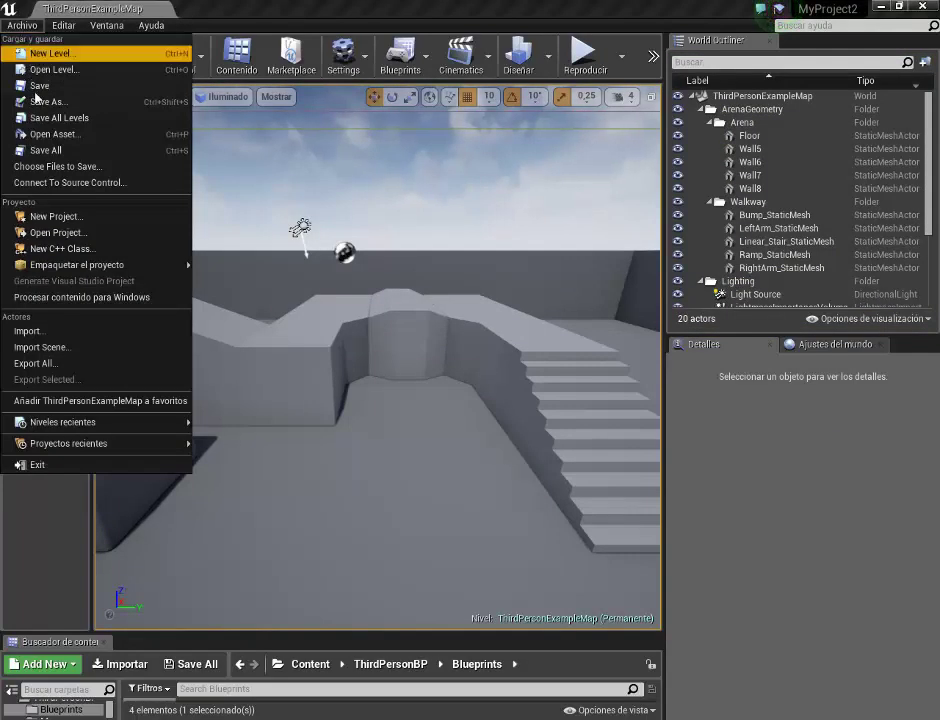
{"action": "mouse_move", "coordinate": [96, 428]}
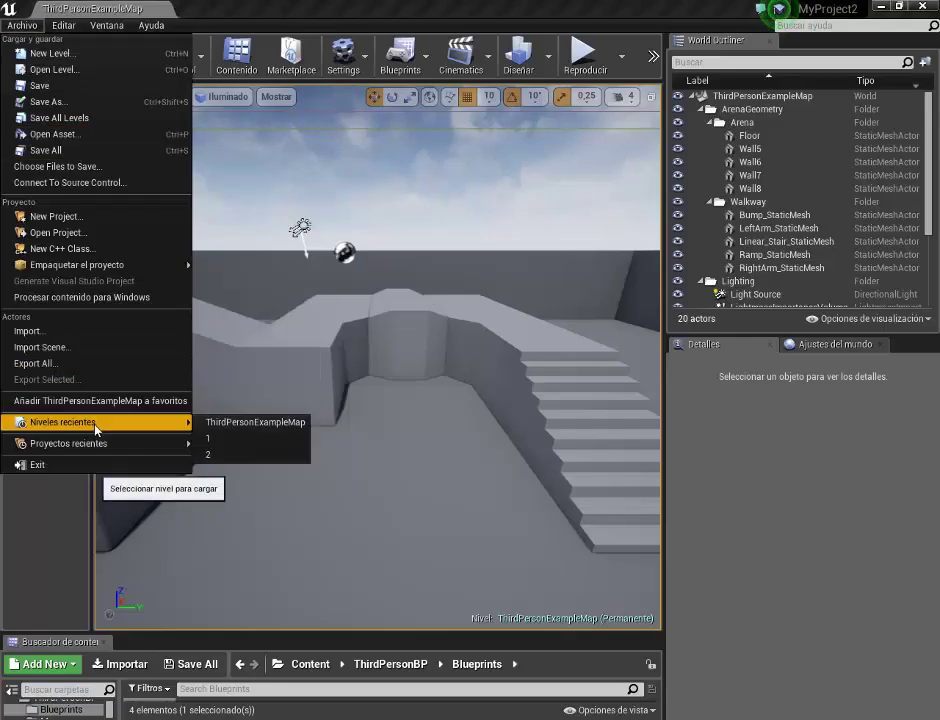
{"action": "left_click", "coordinate": [210, 438]}
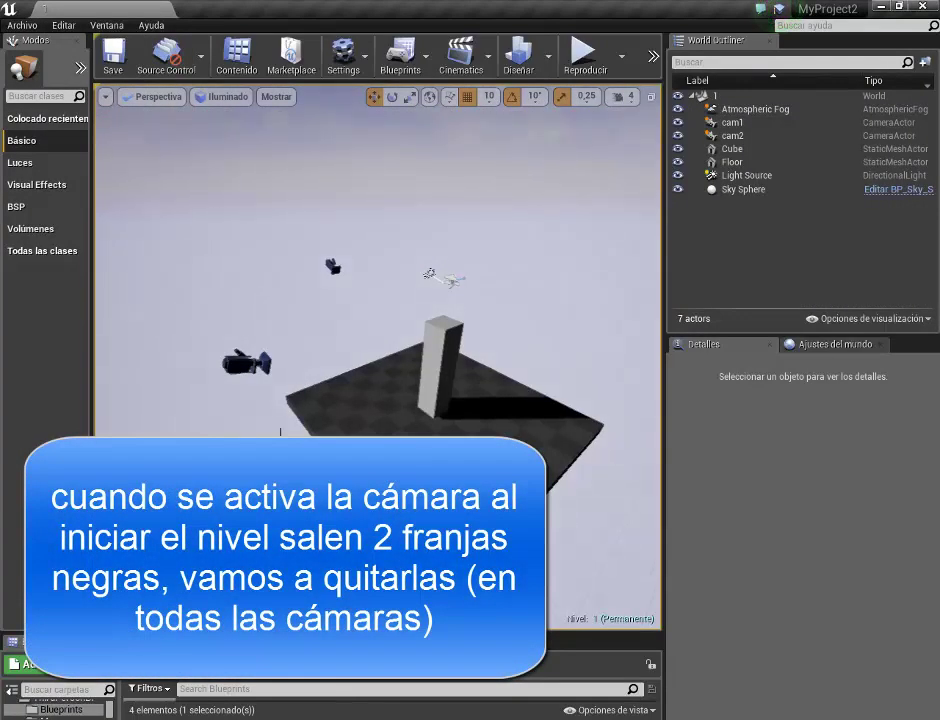
{"action": "left_click", "coordinate": [245, 364]}
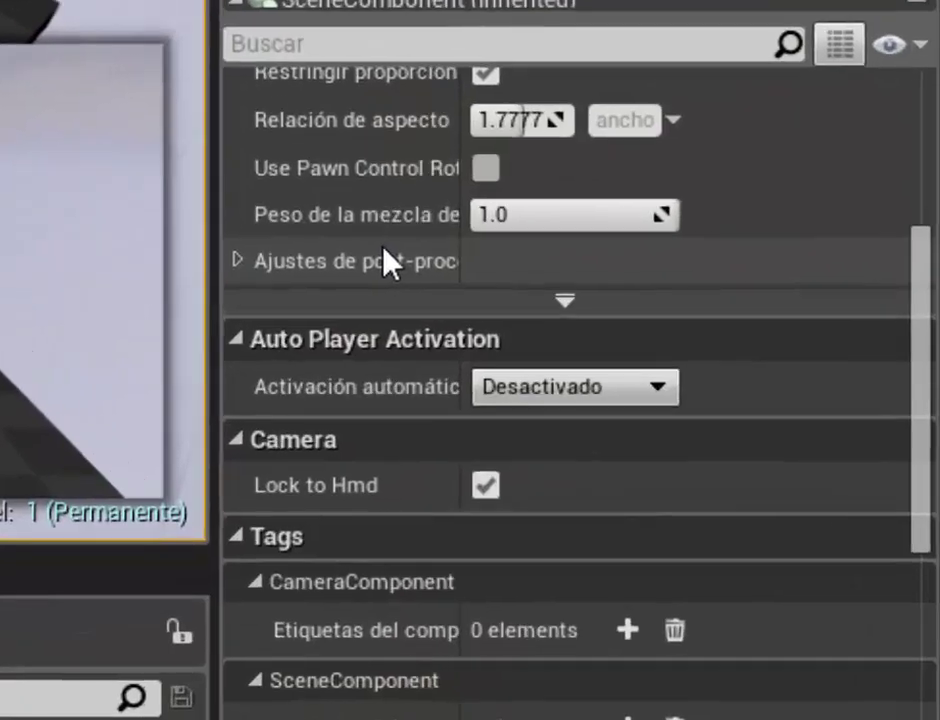
Untick Restringir proporción in Camera Settings for both cam1 and cam2
{"action": "scroll", "coordinate": [729, 521], "scroll_direction": "up", "scroll_amount": 1}
{"action": "scroll", "coordinate": [384, 258], "scroll_direction": "up", "scroll_amount": 1}
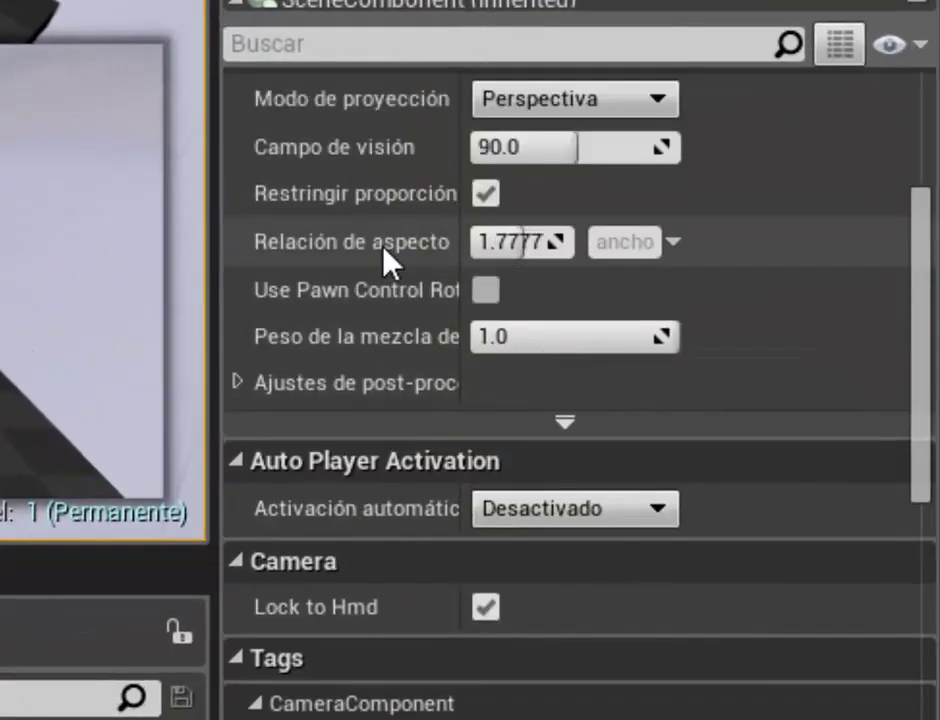
{"action": "scroll", "coordinate": [384, 258], "scroll_direction": "up", "scroll_amount": 1}
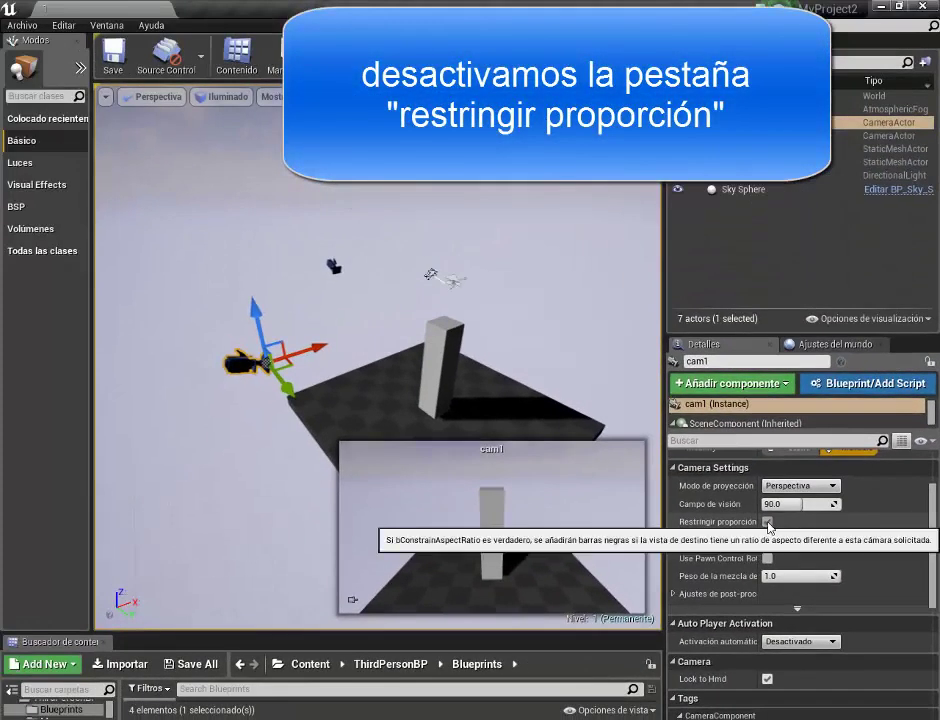
{"action": "left_click", "coordinate": [767, 522]}
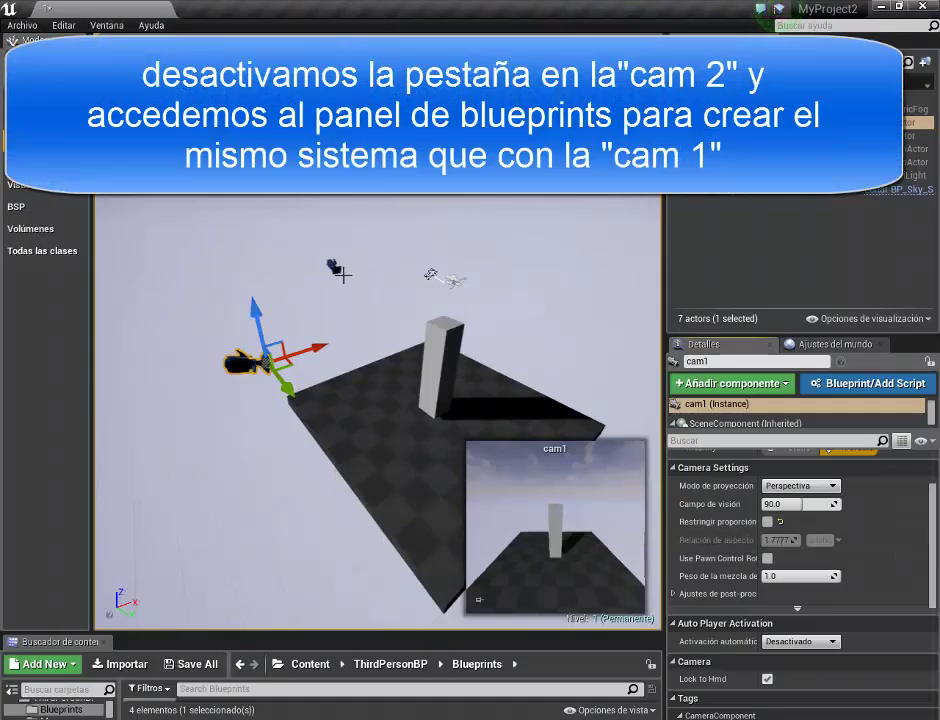
{"action": "left_click", "coordinate": [336, 267]}
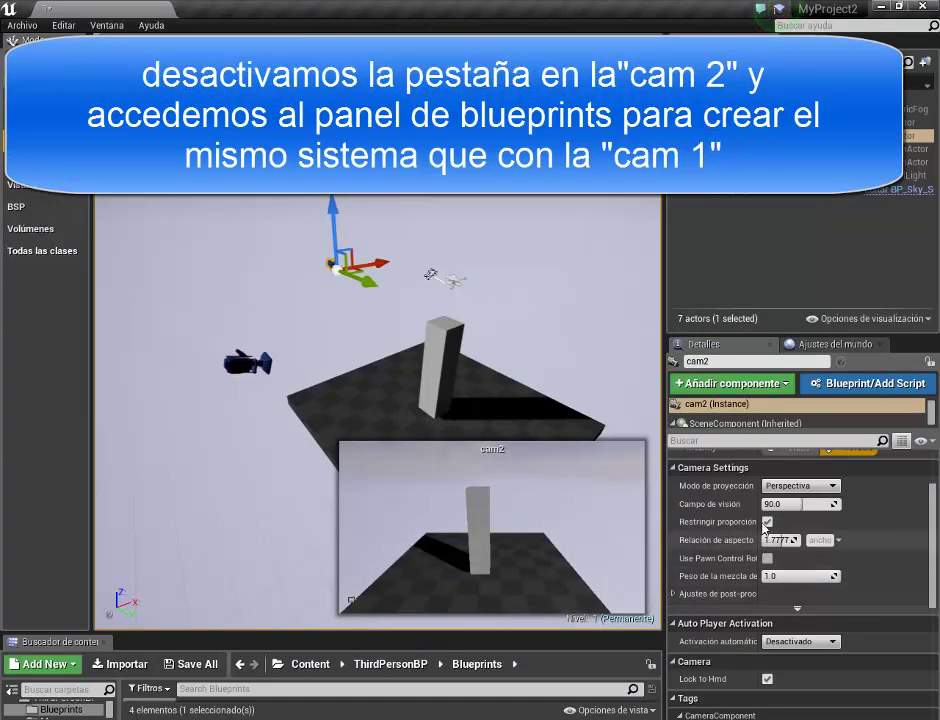
{"action": "left_click", "coordinate": [767, 521]}
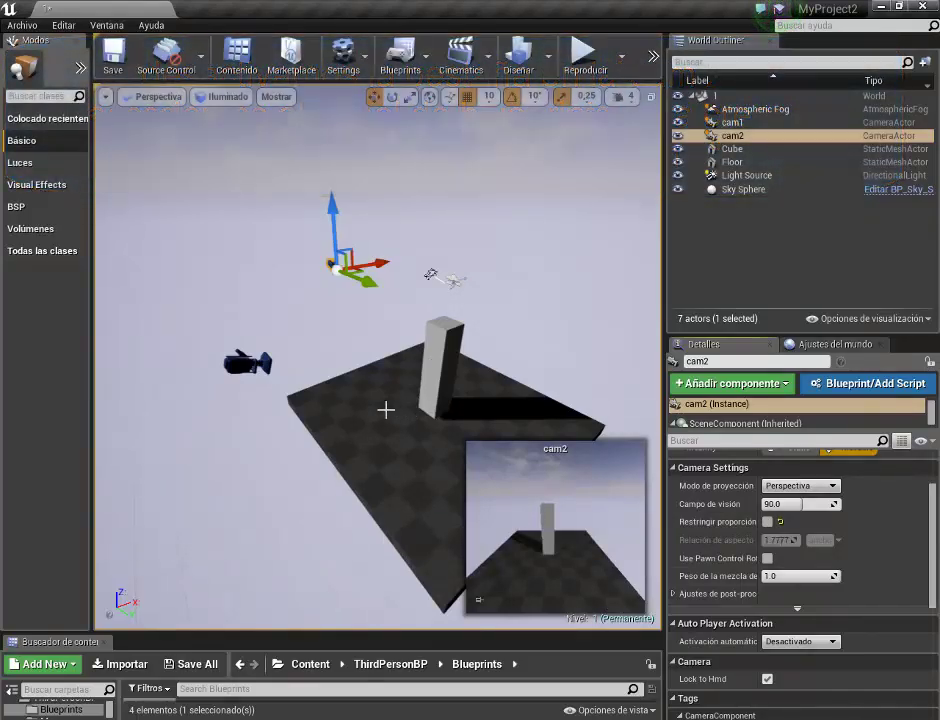
{"action": "left_click", "coordinate": [396, 53]}
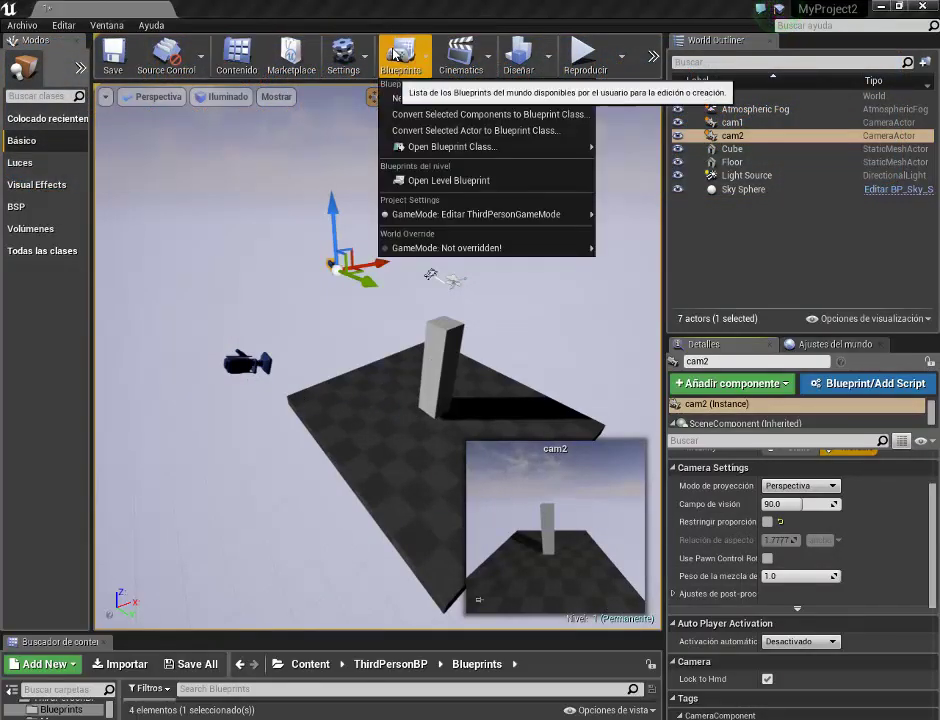
Drop a cam2 reference into the maximized level blueprint and place it lower left
{"action": "left_click", "coordinate": [427, 182]}
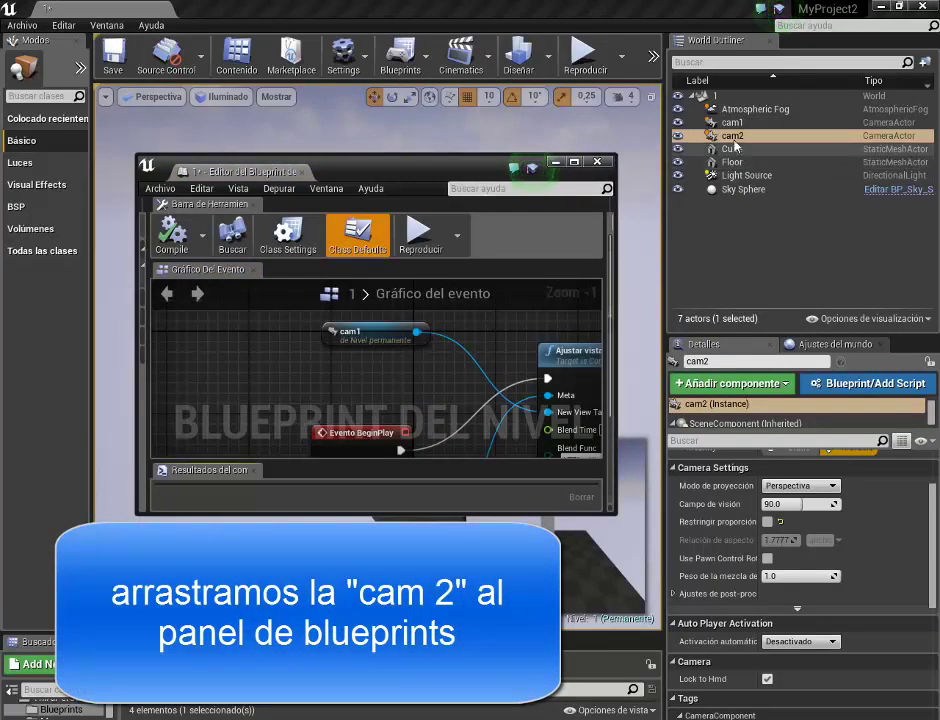
{"action": "left_click_drag", "start_coordinate": [459, 171], "coordinate": [369, 338]}
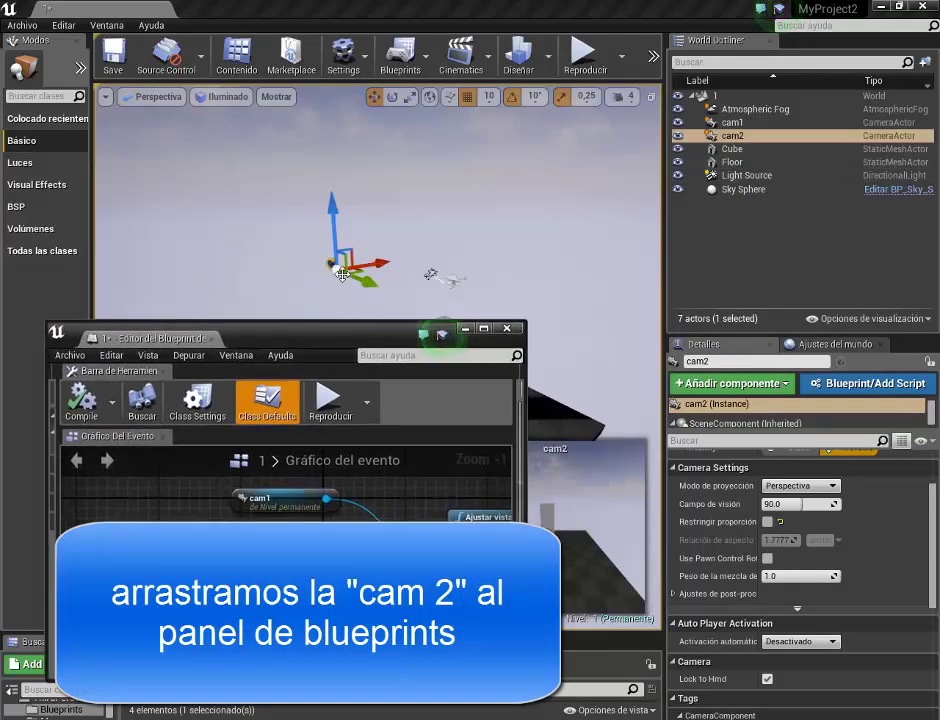
{"action": "left_click_drag", "start_coordinate": [735, 135], "coordinate": [400, 508]}
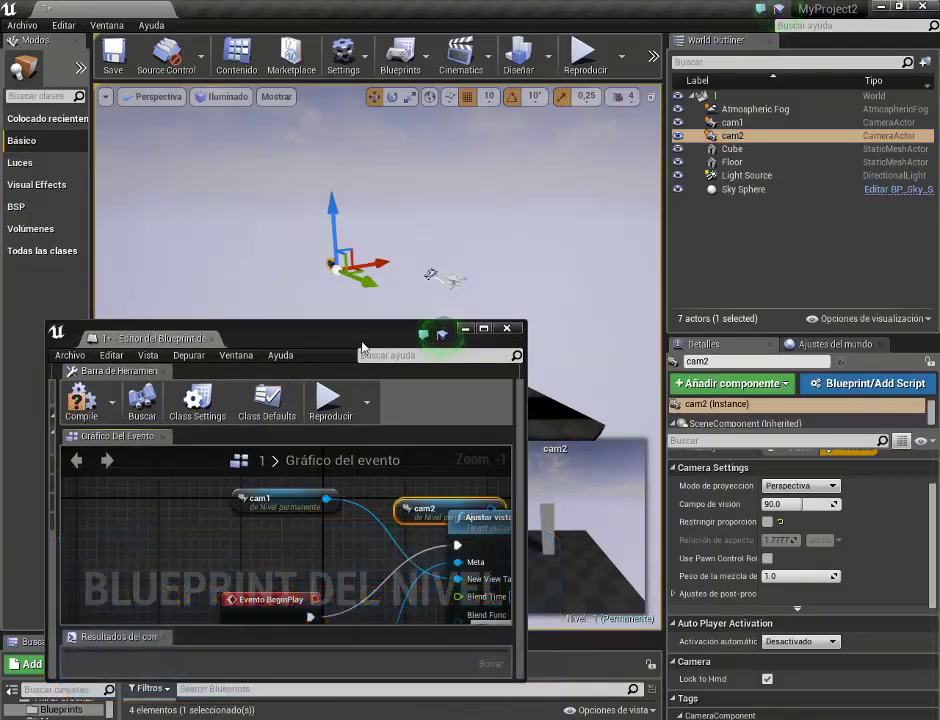
{"action": "left_click_drag", "start_coordinate": [363, 347], "coordinate": [488, 3]}
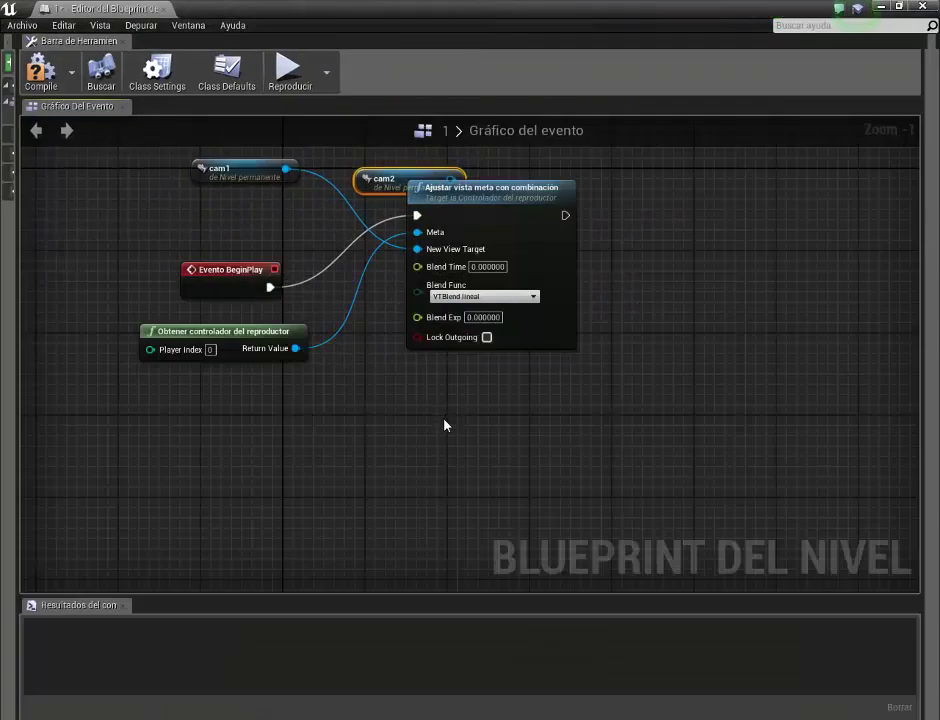
{"action": "left_click_drag", "start_coordinate": [380, 182], "coordinate": [198, 503]}
{"action": "right_click_drag", "start_coordinate": [329, 459], "coordinate": [384, 425]}
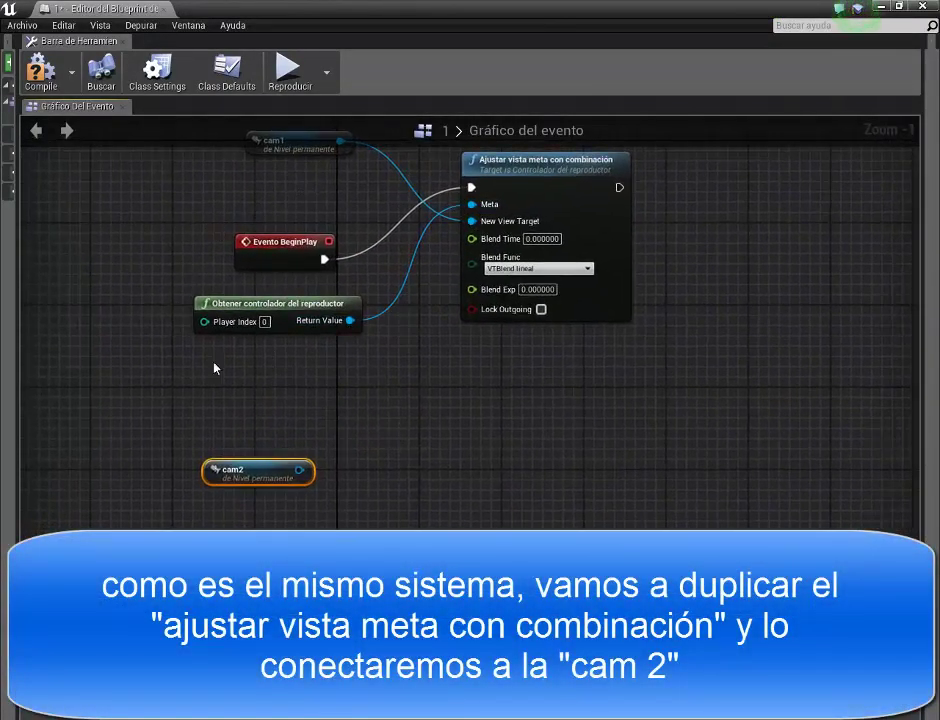
{"action": "right_click_drag", "start_coordinate": [390, 424], "coordinate": [357, 457]}
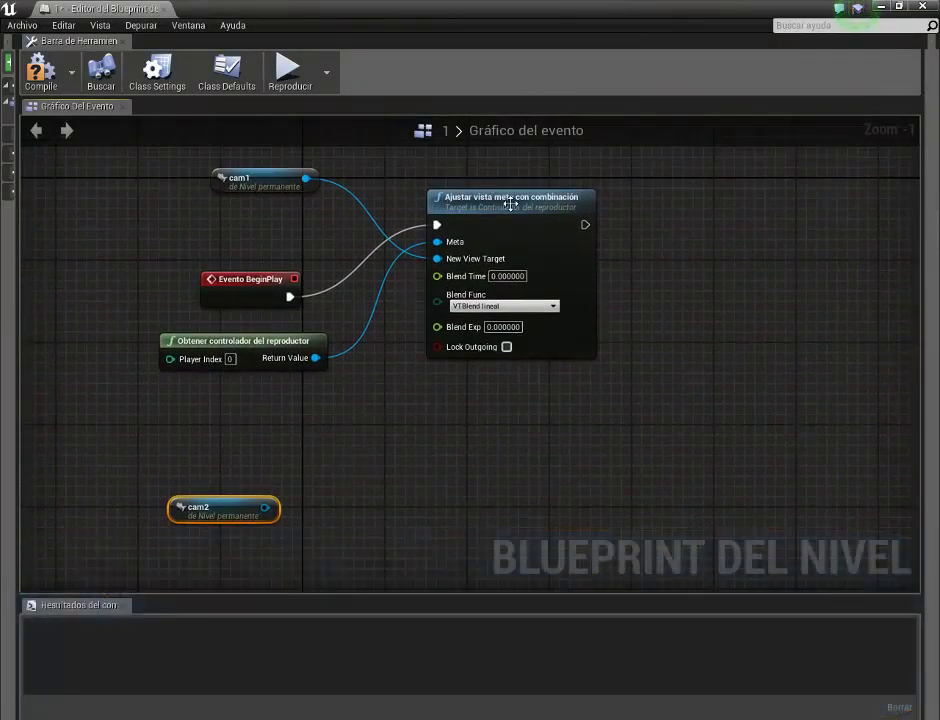
{"action": "right_click", "coordinate": [506, 203]}
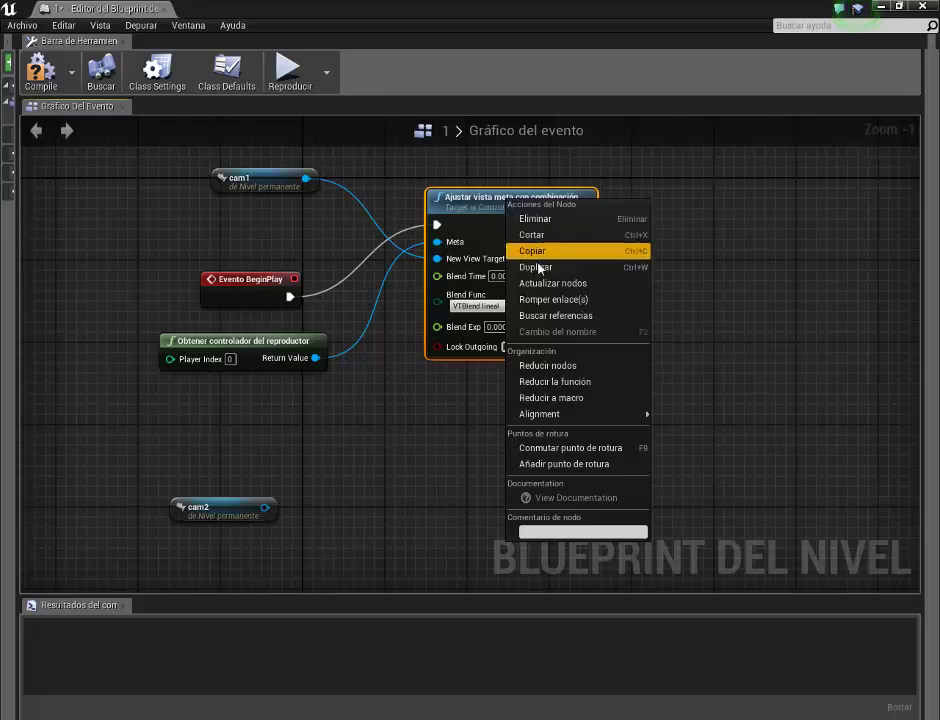
Duplicate the Ajustar vista meta con combinación node and place the copy right of the original
{"action": "left_click", "coordinate": [539, 268]}
{"action": "right_click_drag", "start_coordinate": [518, 413], "coordinate": [444, 265]}
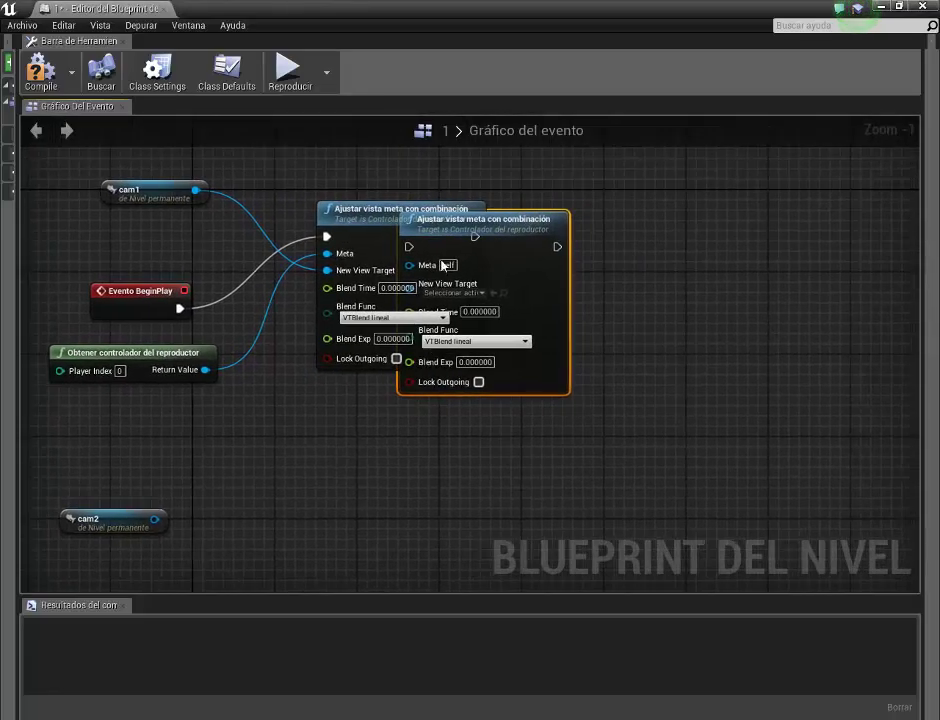
{"action": "left_click_drag", "start_coordinate": [442, 223], "coordinate": [595, 213]}
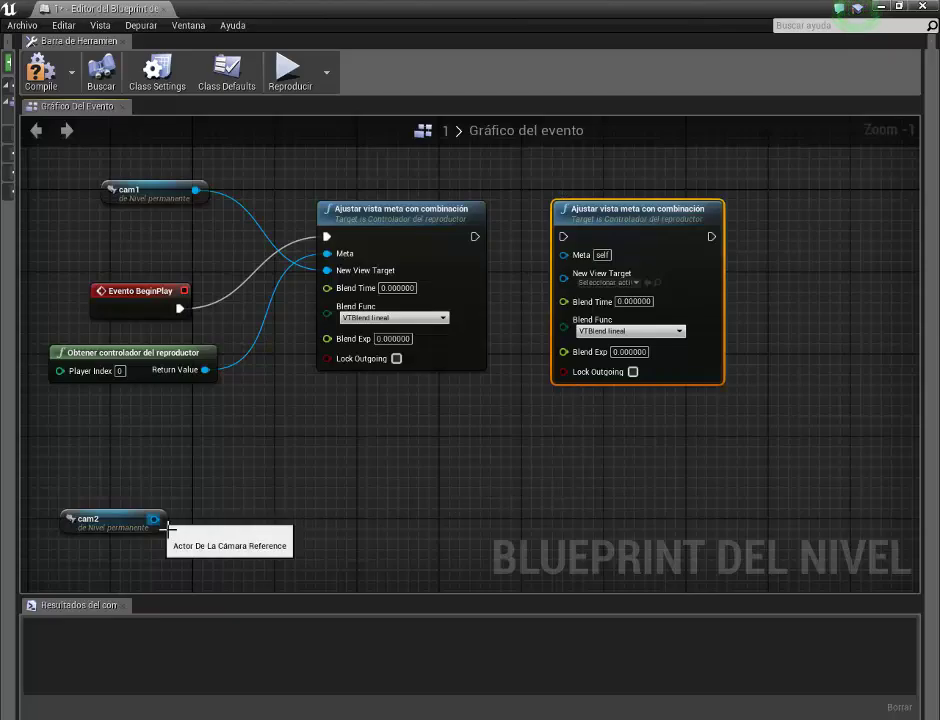
Wire cam2 to New View Target, the player controller to Meta, and chain the exec pins
{"action": "left_click_drag", "start_coordinate": [167, 521], "coordinate": [157, 524]}
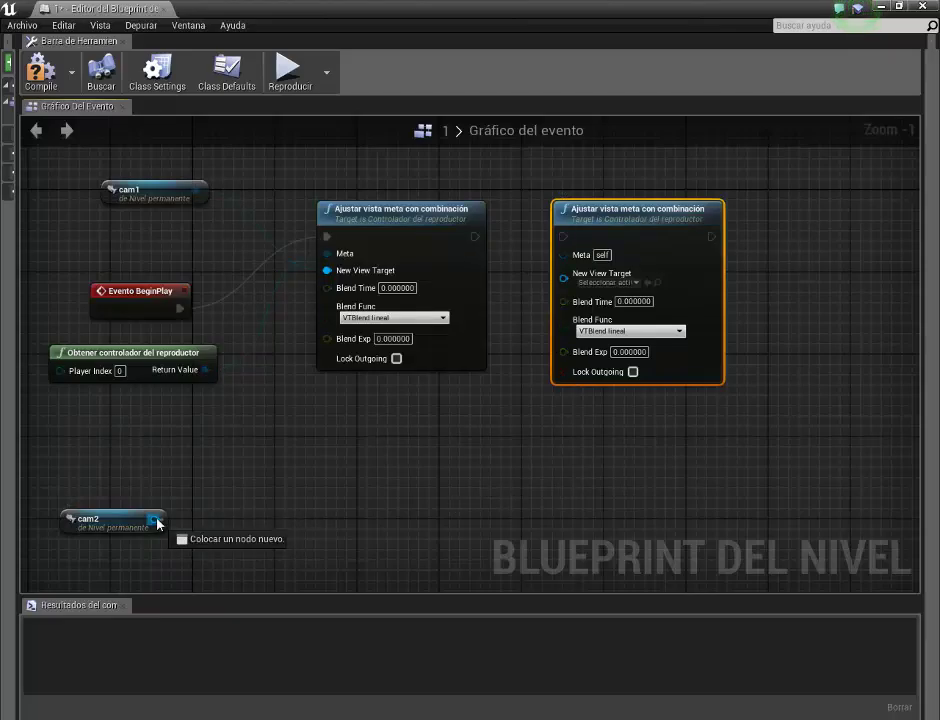
{"action": "left_click_drag", "start_coordinate": [300, 545], "coordinate": [568, 282]}
{"action": "right_click_drag", "start_coordinate": [562, 431], "coordinate": [580, 432]}
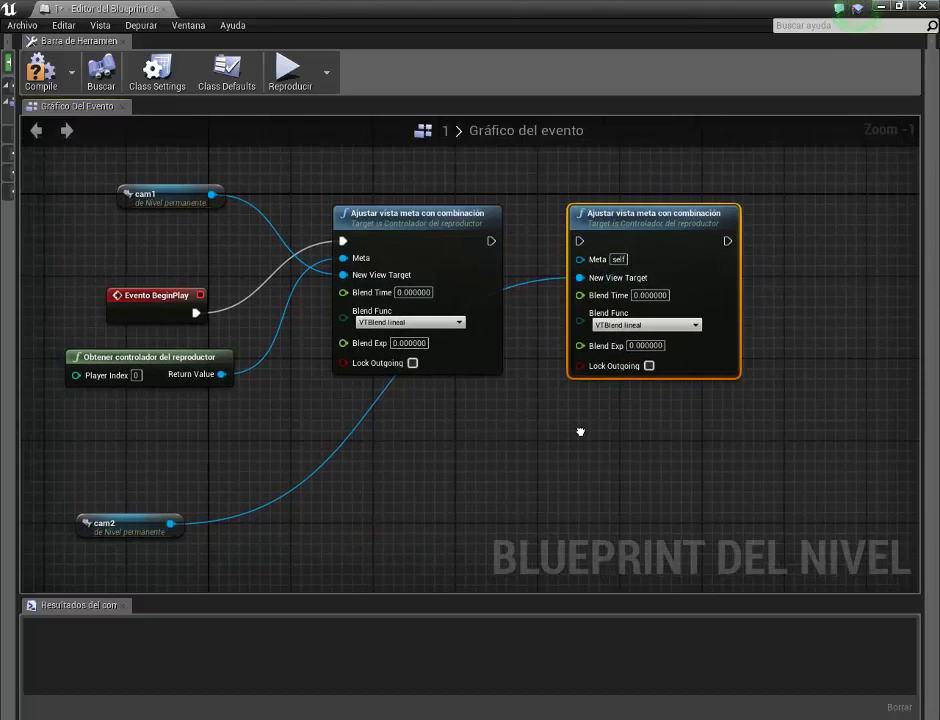
{"action": "mouse_move", "coordinate": [231, 382]}
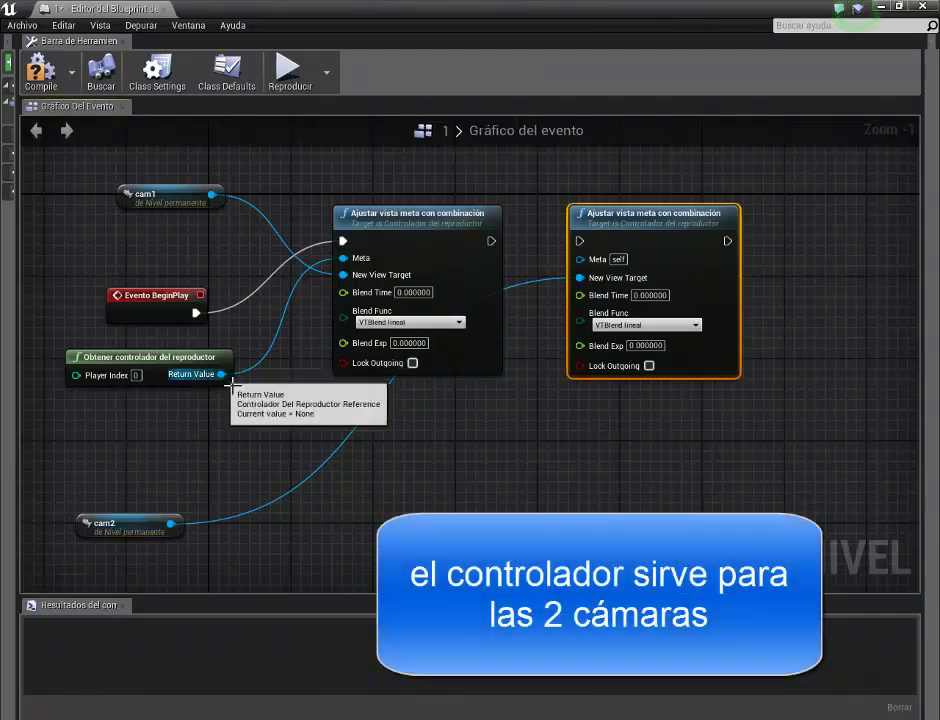
{"action": "left_click_drag", "start_coordinate": [223, 376], "coordinate": [579, 260]}
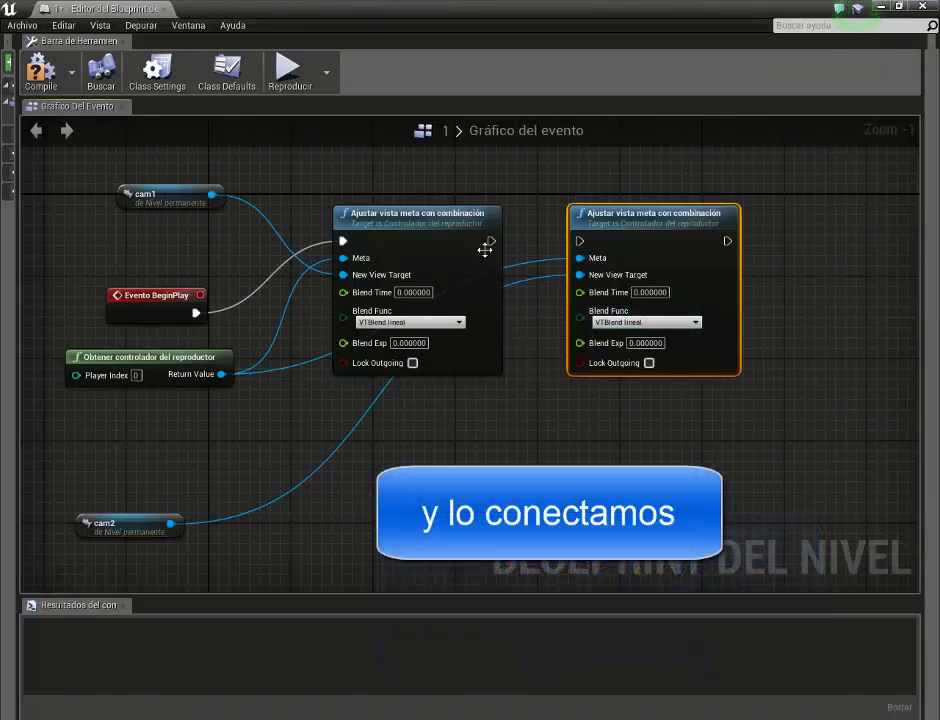
{"action": "left_click_drag", "start_coordinate": [493, 246], "coordinate": [580, 243]}
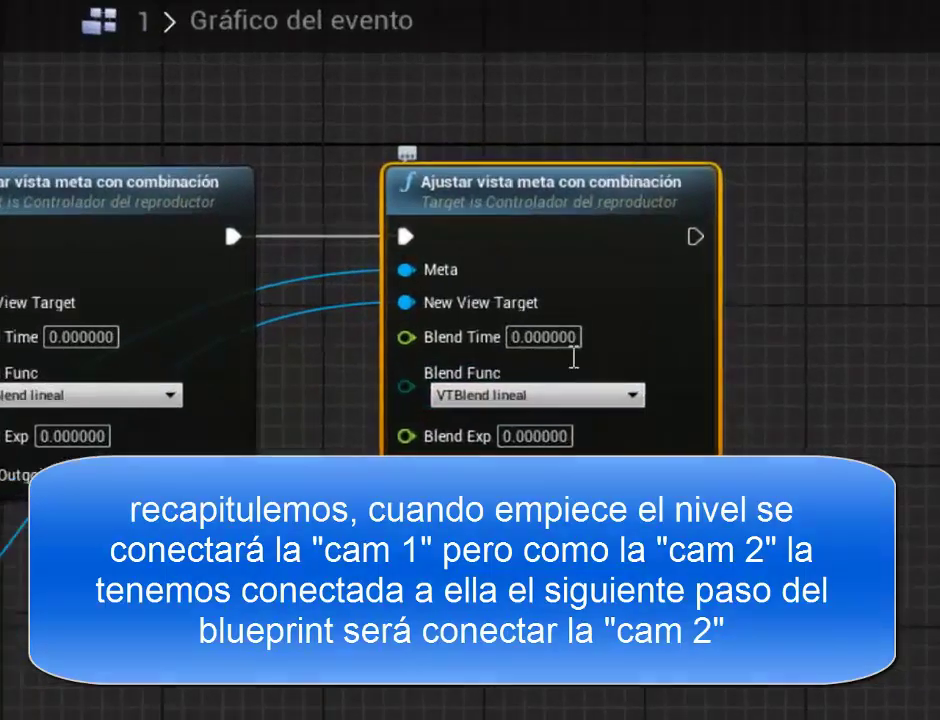
Set the second node's Blend Time to 5 and close the level blueprint
{"action": "left_click", "coordinate": [666, 293]}
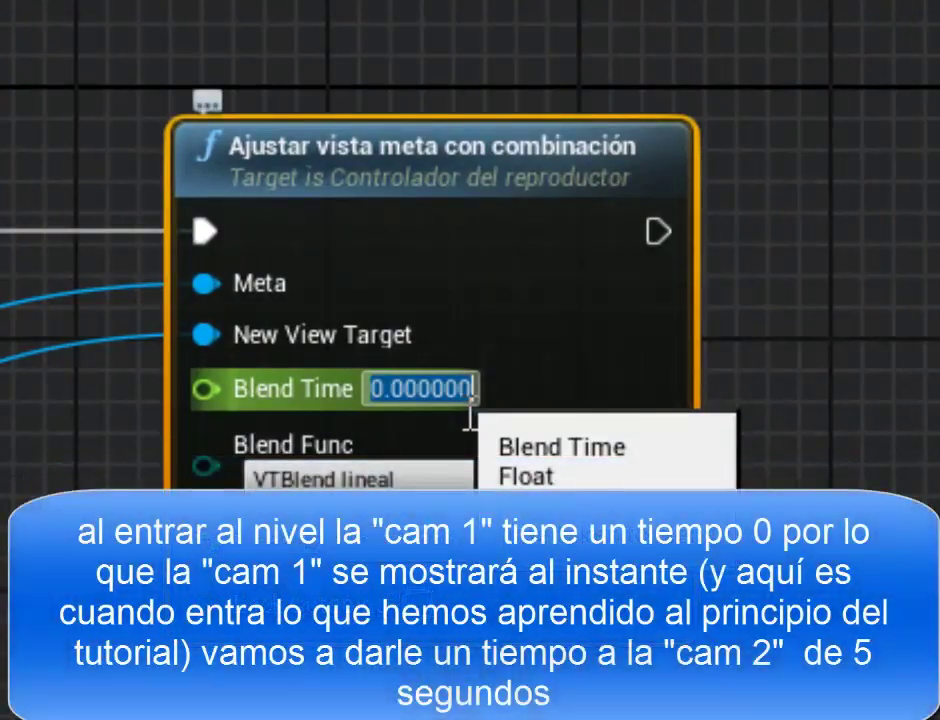
{"action": "type", "text": "5"}
{"action": "key", "text": "Return"}
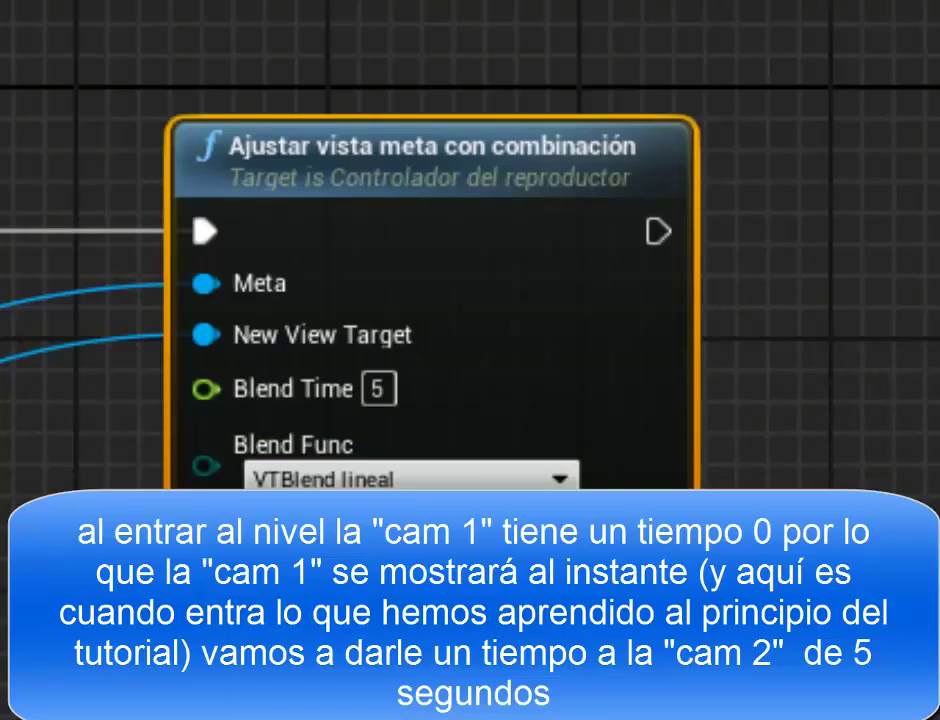
{"action": "left_click", "coordinate": [486, 188]}
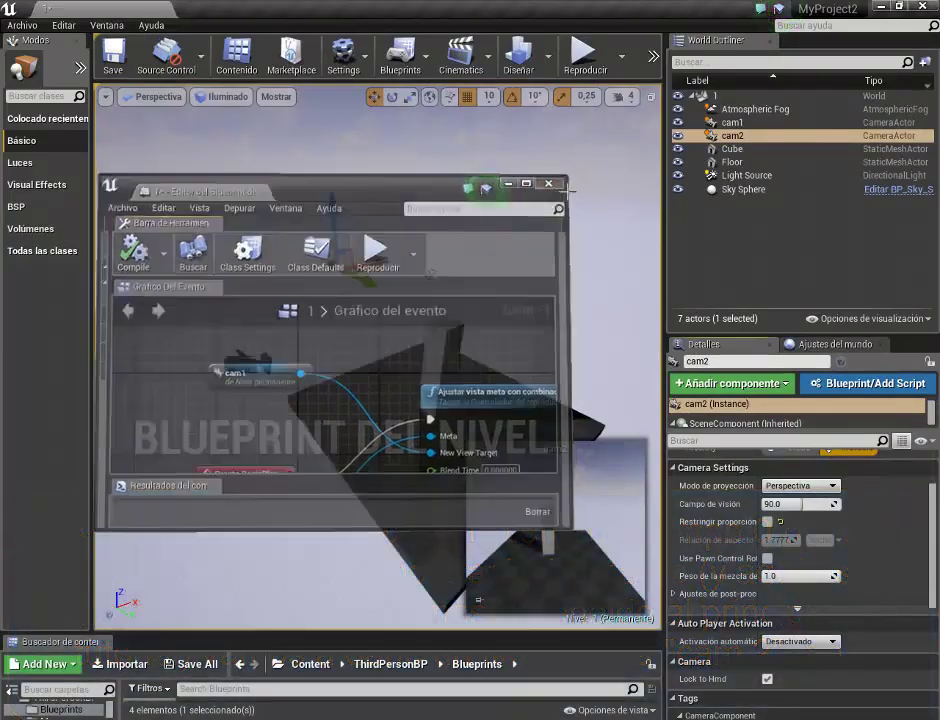
Save level 1, then open ThirdPersonExampleMap and widen its viewport
{"action": "left_click", "coordinate": [21, 26]}
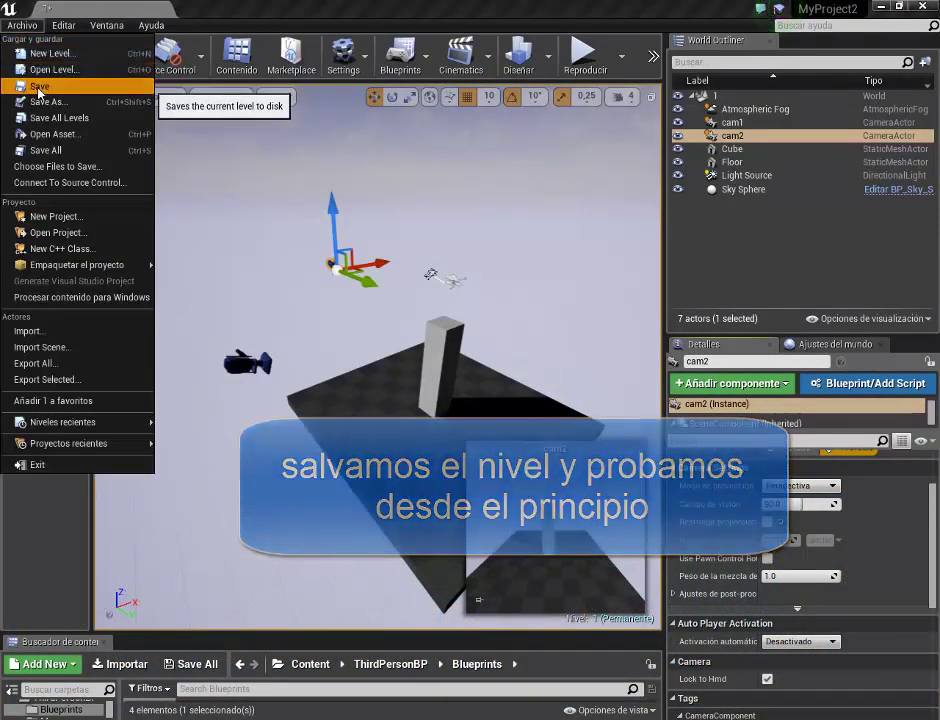
{"action": "left_click", "coordinate": [38, 88]}
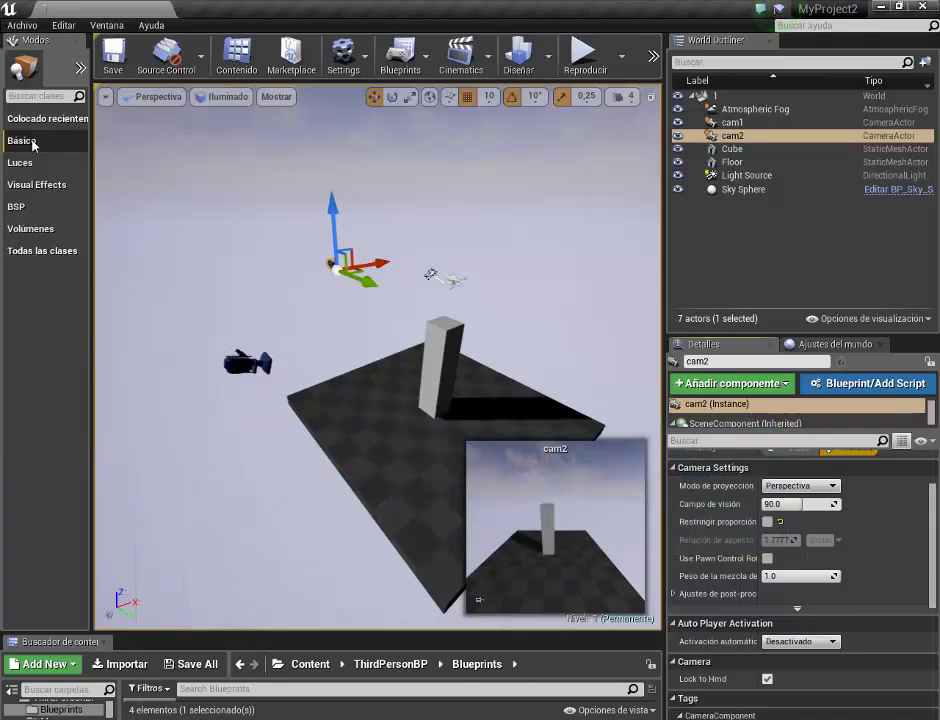
{"action": "left_click", "coordinate": [21, 26]}
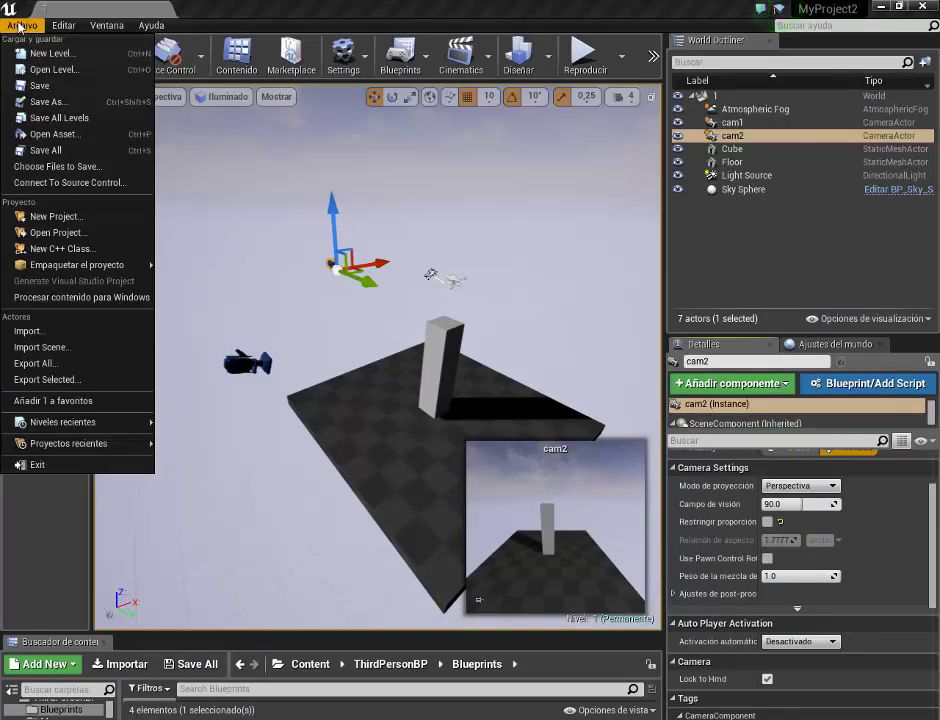
{"action": "mouse_move", "coordinate": [108, 432]}
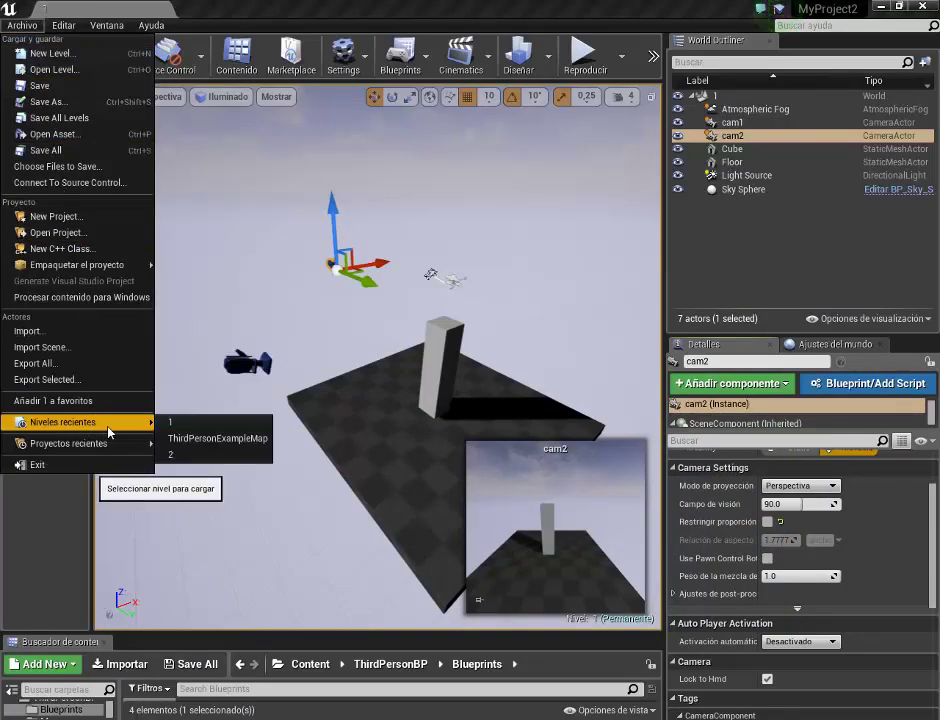
{"action": "left_click", "coordinate": [187, 439]}
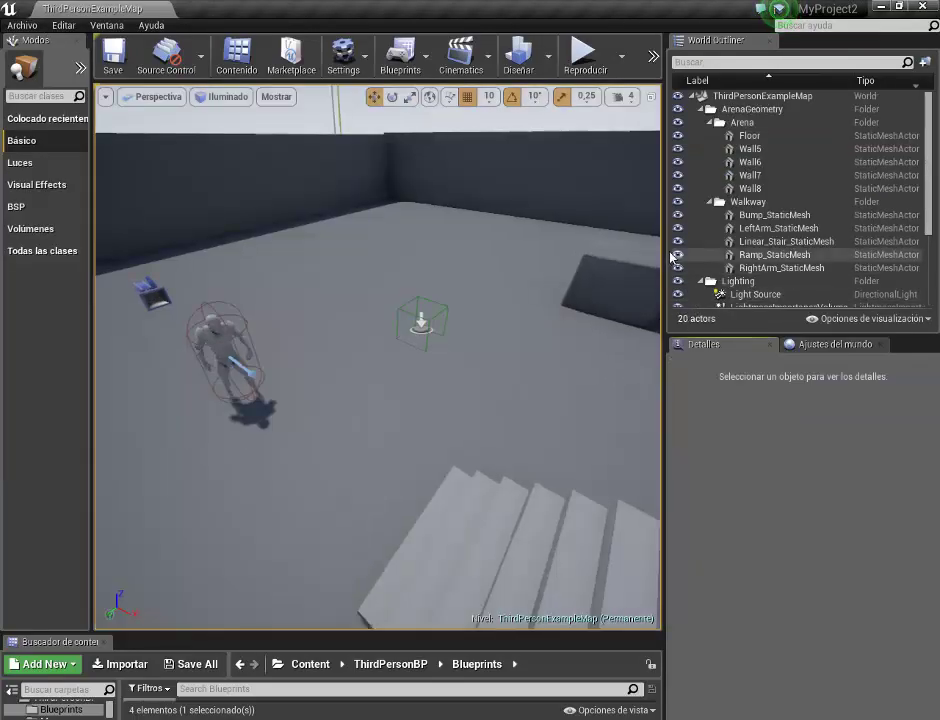
{"action": "left_click_drag", "start_coordinate": [672, 258], "coordinate": [880, 258]}
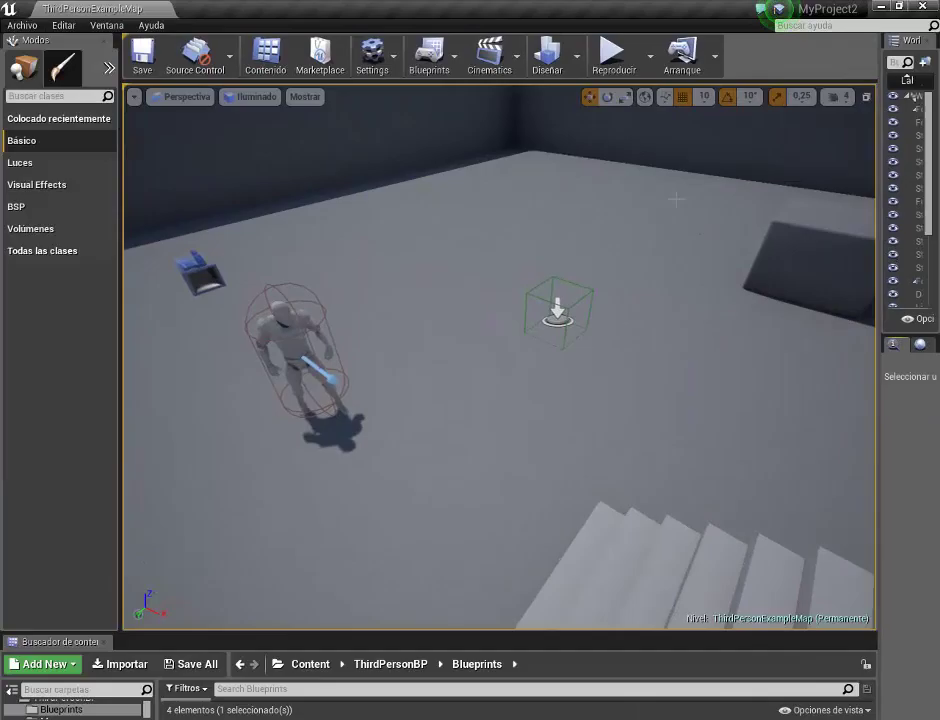
{"action": "left_click", "coordinate": [610, 60]}
{"action": "key", "text": "w"}
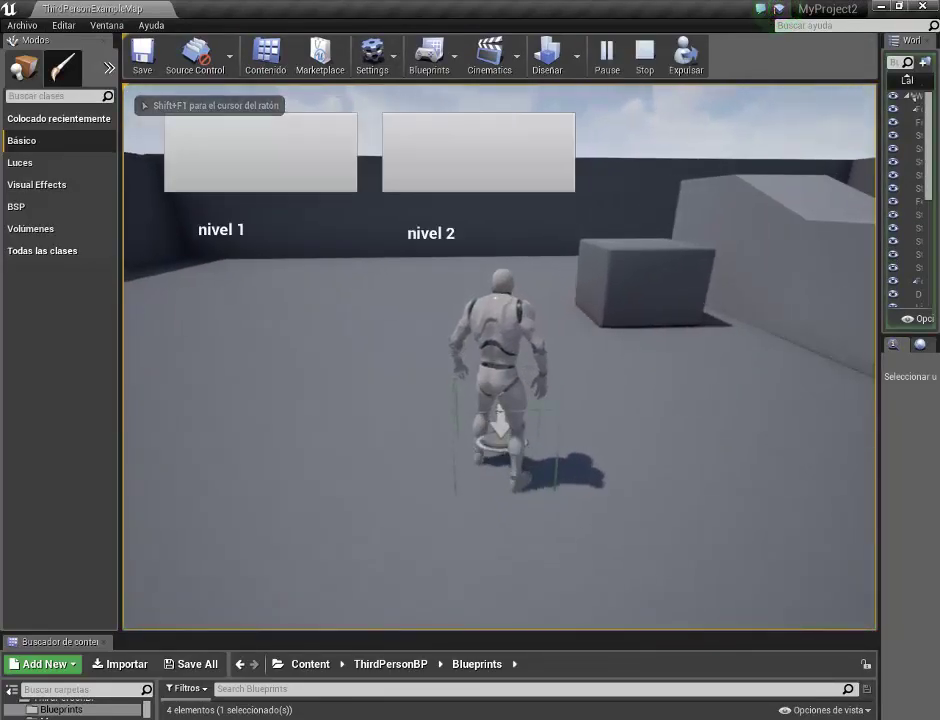
{"action": "key", "text": "shift+F1"}
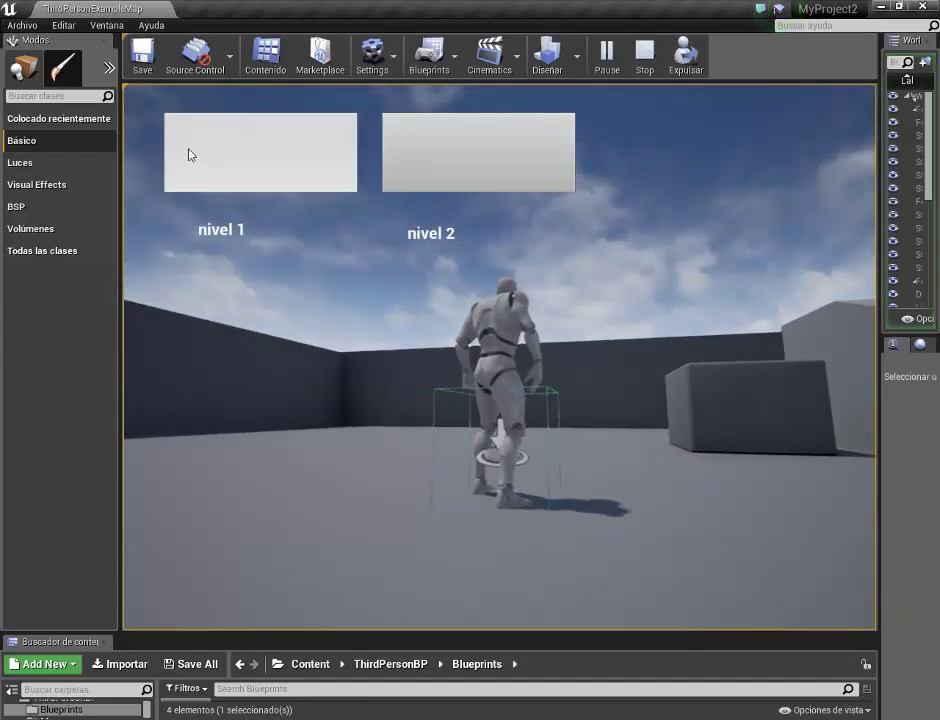
{"action": "left_click", "coordinate": [190, 154]}
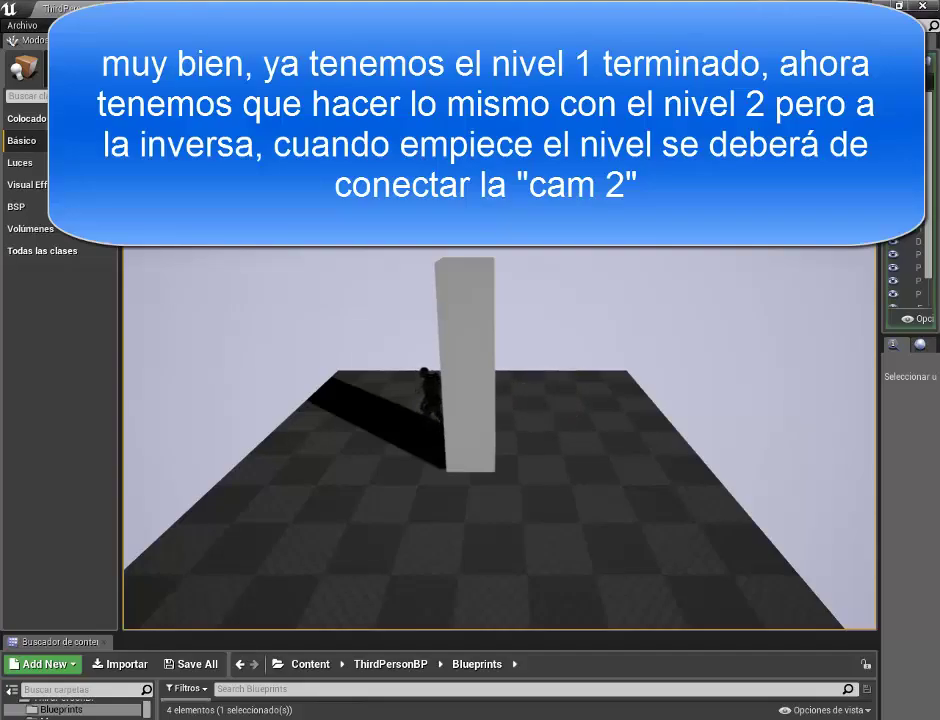
{"action": "key", "text": "Escape"}
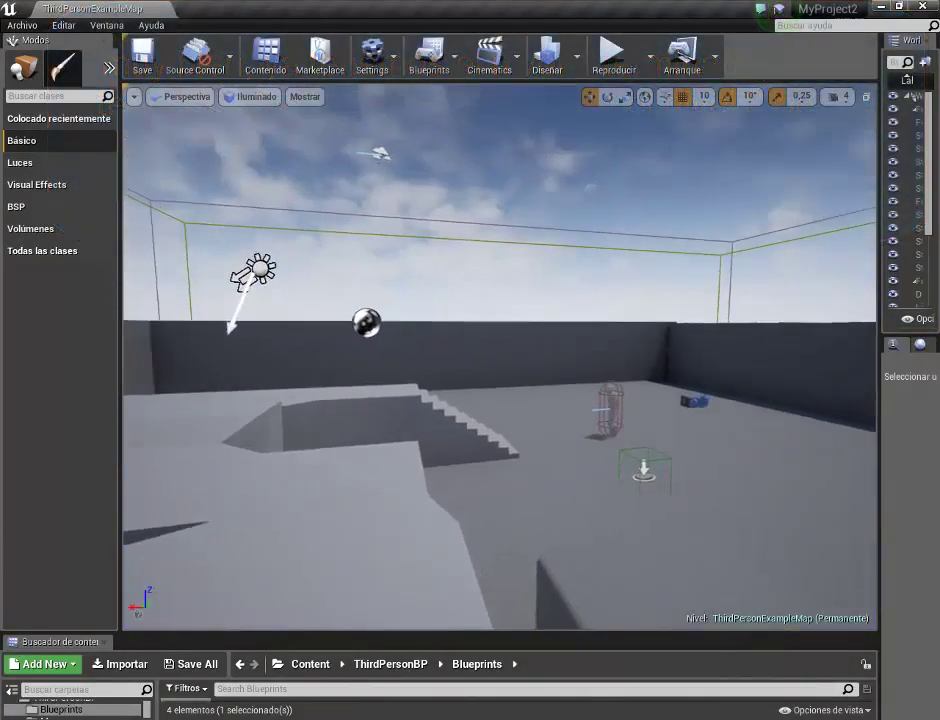
Open the level named 2 from Archivo > Niveles recientes
{"action": "right_click_drag", "start_coordinate": [500, 350], "coordinate": [485, 385]}
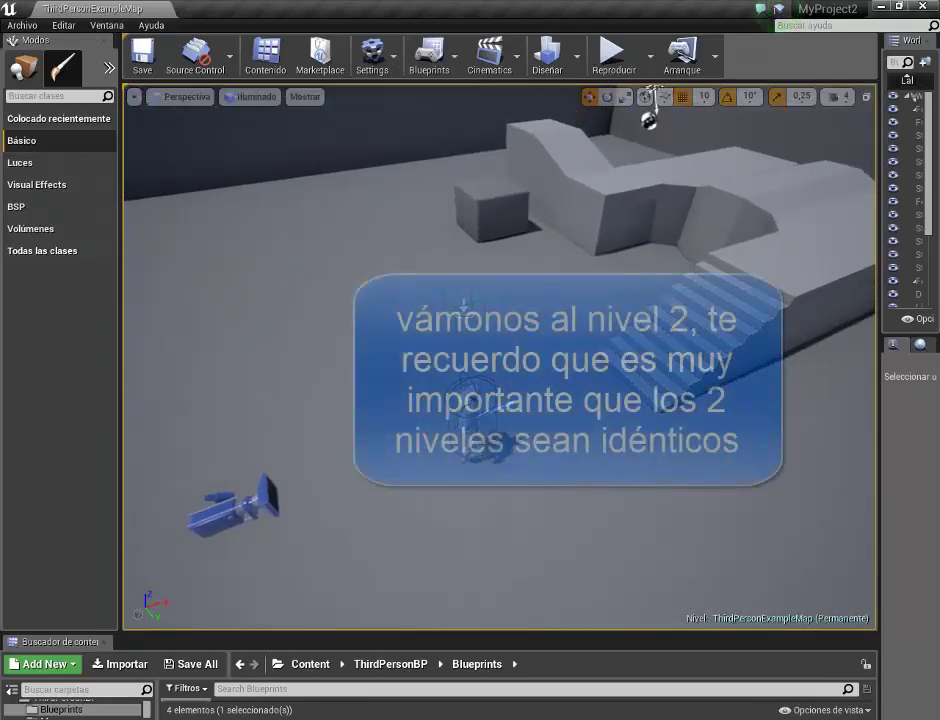
{"action": "left_click", "coordinate": [20, 27]}
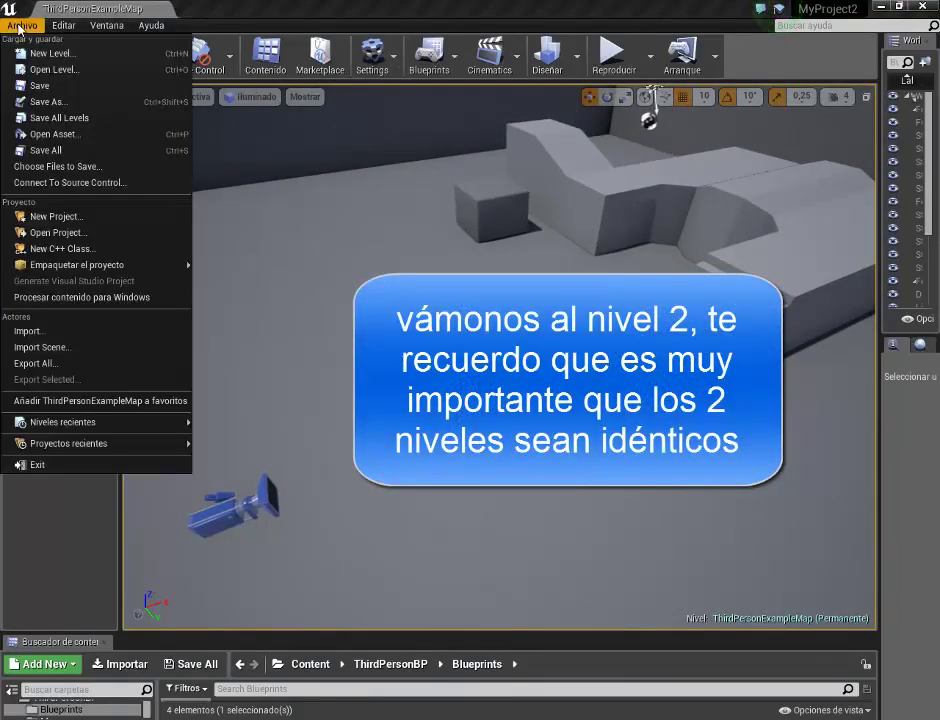
{"action": "mouse_move", "coordinate": [86, 447]}
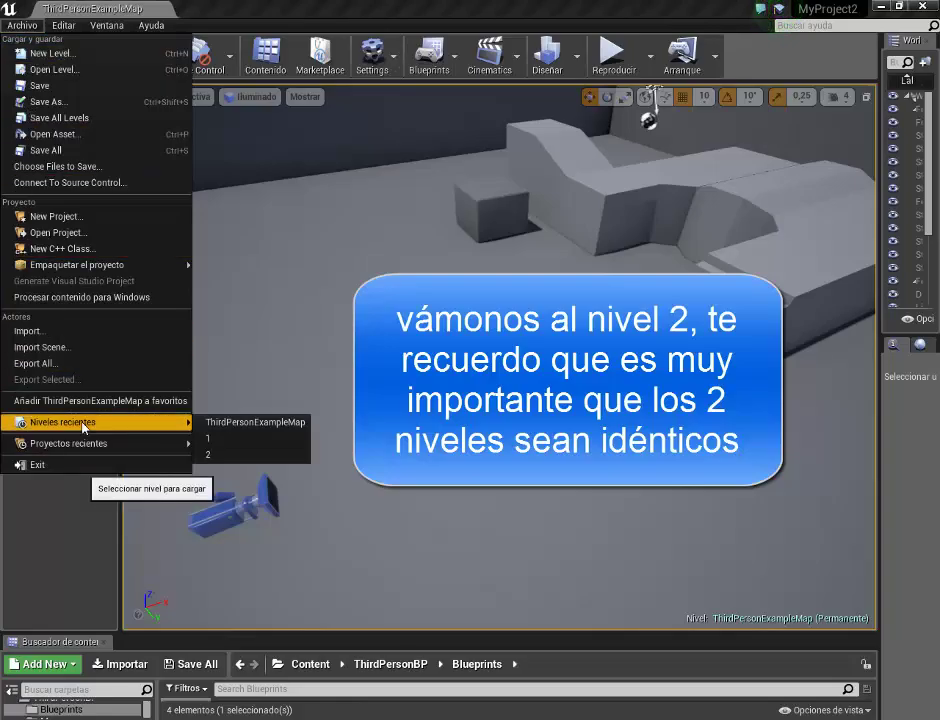
{"action": "left_click", "coordinate": [224, 455]}
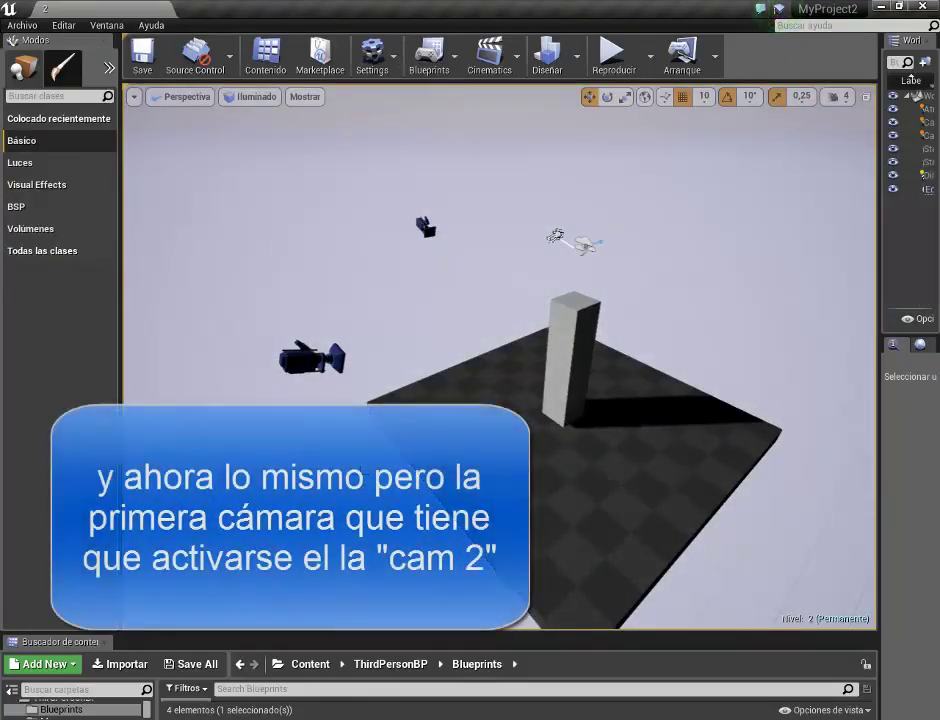
Select cam2 in level 2's viewport and resize the outliner and details panels
{"action": "left_click", "coordinate": [437, 233]}
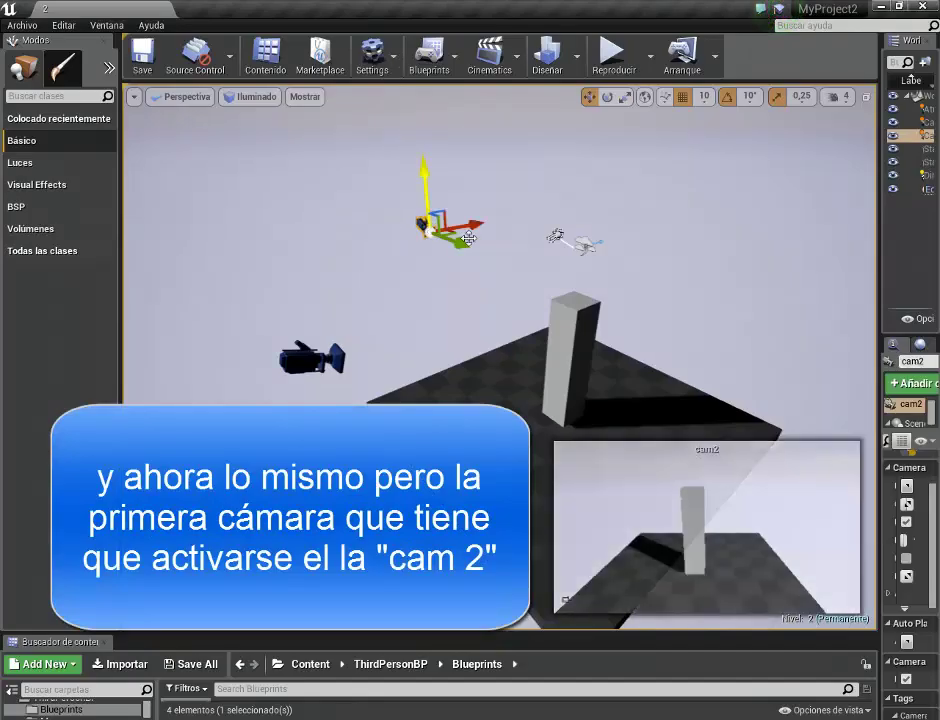
{"action": "left_click_drag", "start_coordinate": [886, 229], "coordinate": [657, 229]}
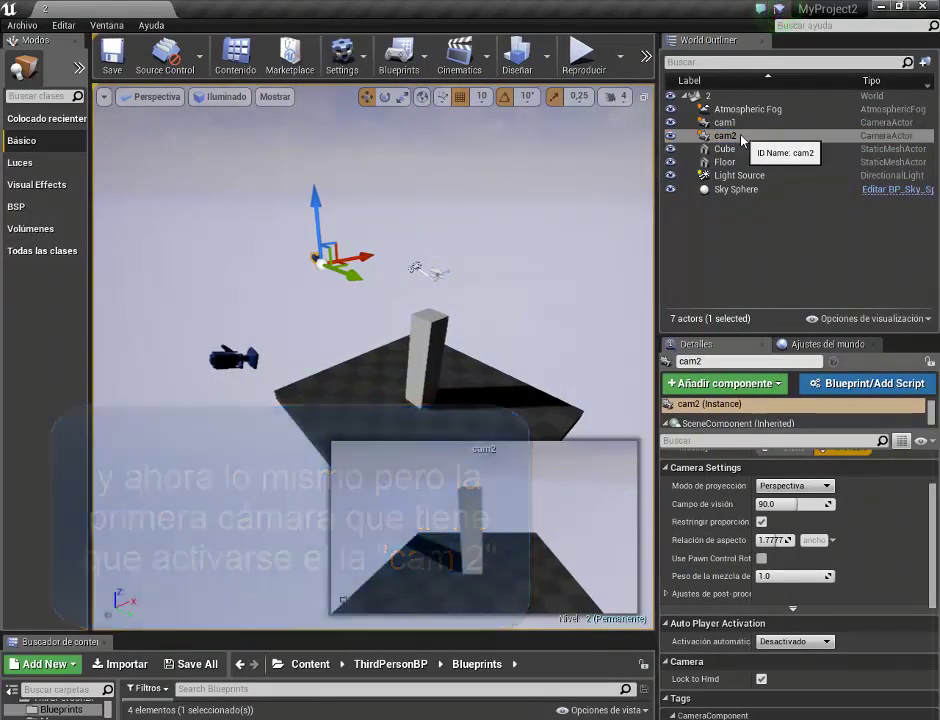
{"action": "left_click_drag", "start_coordinate": [662, 264], "coordinate": [707, 266]}
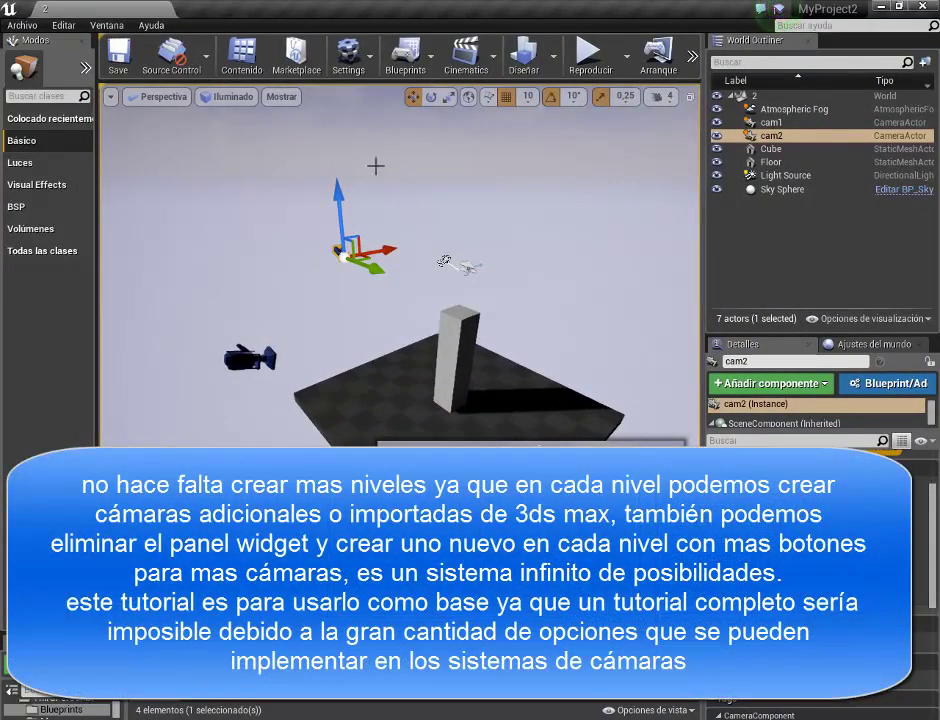
{"action": "left_click", "coordinate": [403, 55]}
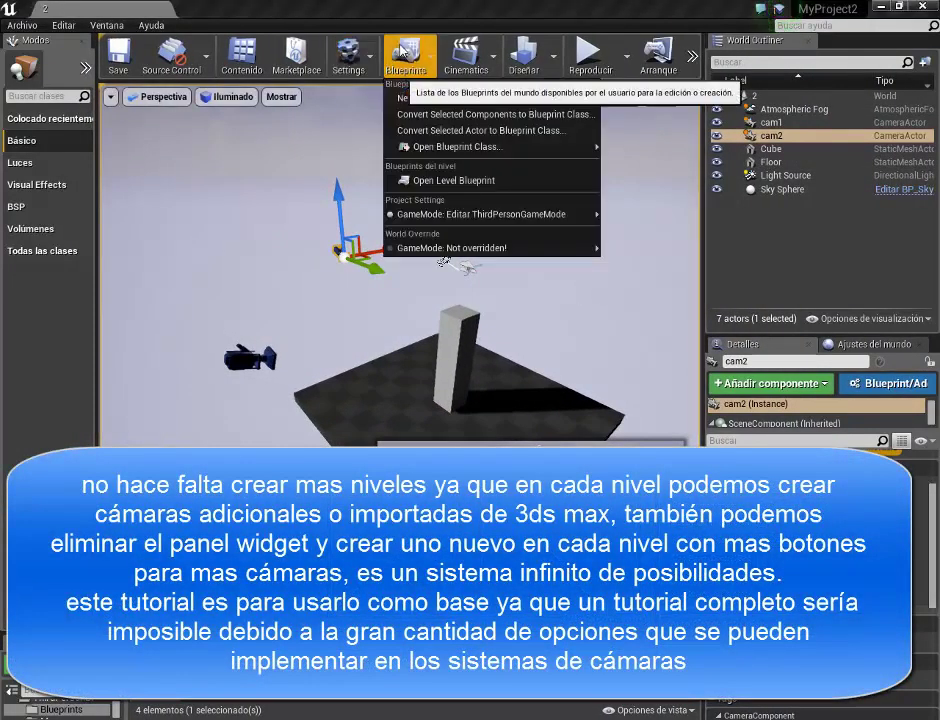
Open level 2's Level Blueprint, delete the Evento Marcar node, and restore the window size
{"action": "left_click", "coordinate": [432, 181]}
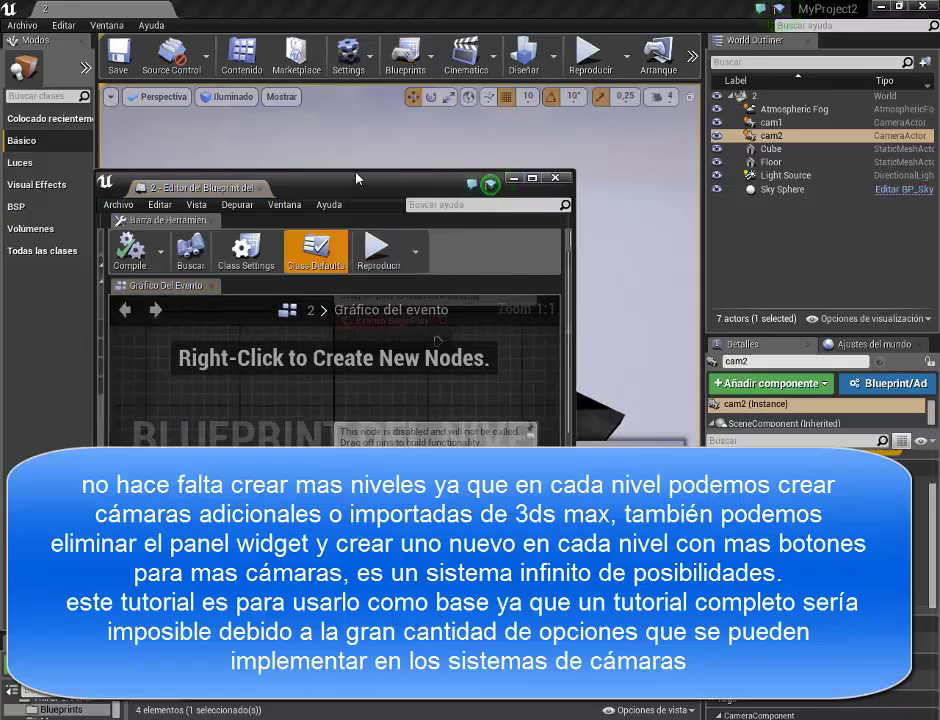
{"action": "left_click_drag", "start_coordinate": [300, 186], "coordinate": [445, 55]}
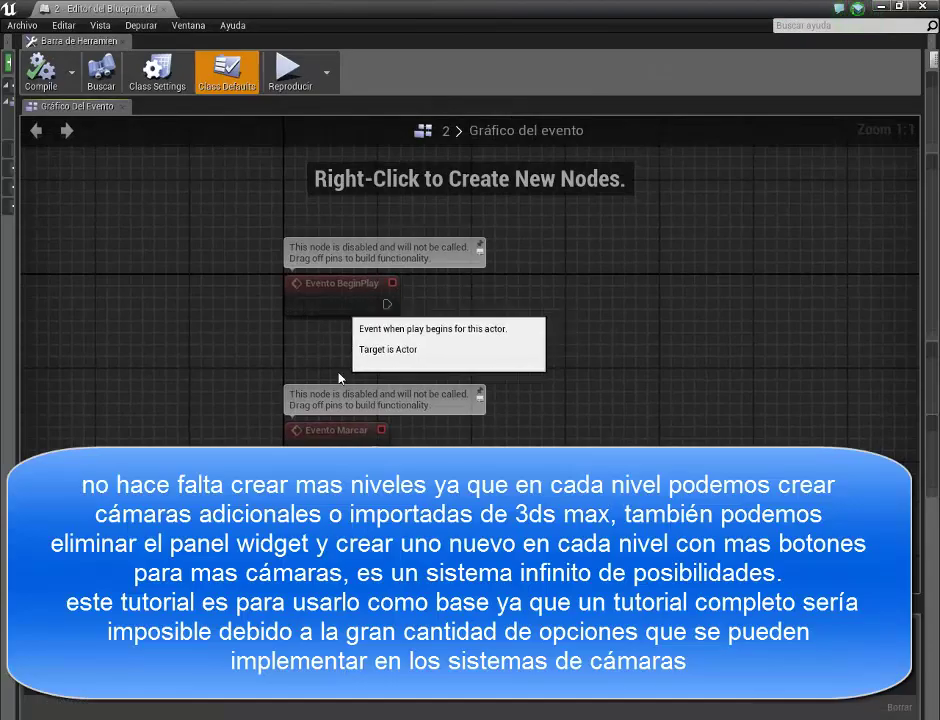
{"action": "key", "text": "Delete"}
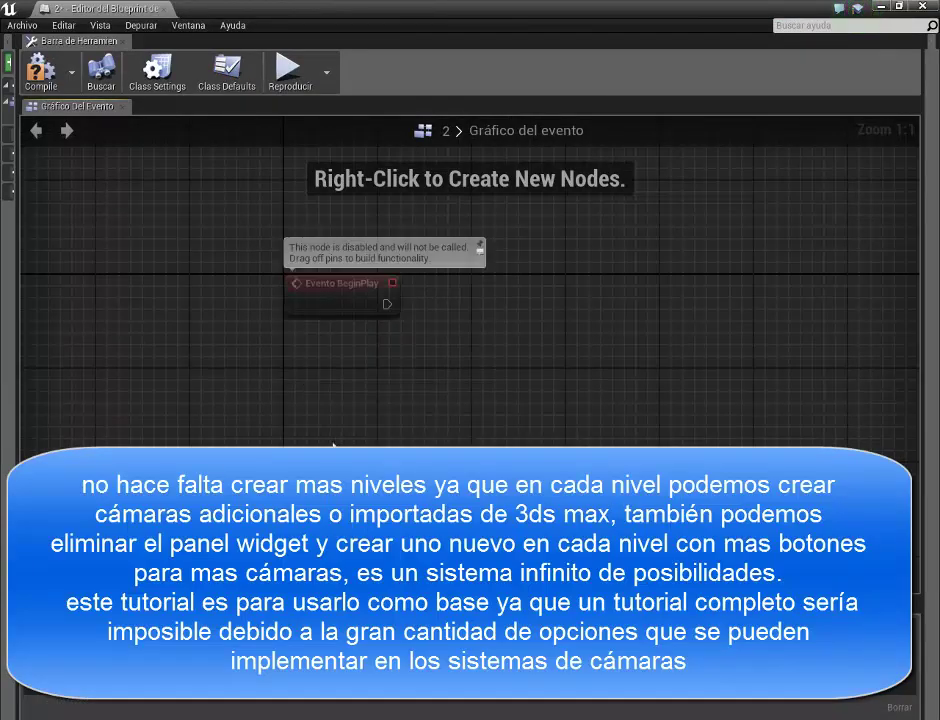
{"action": "double_click", "coordinate": [443, 17]}
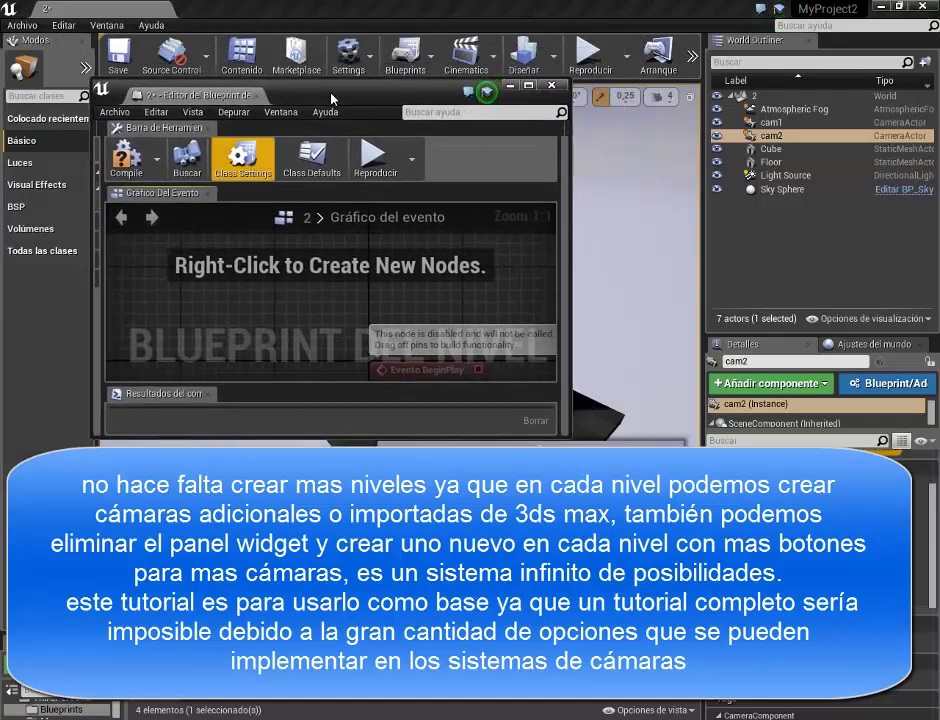
{"action": "left_click", "coordinate": [487, 91]}
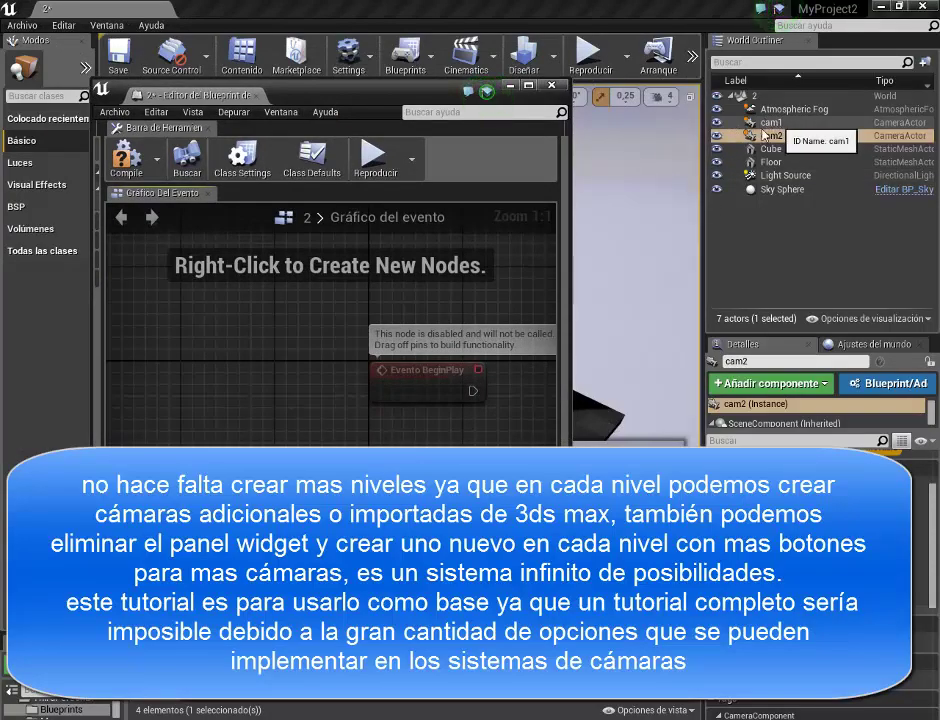
Place cam2 and cam1 reference nodes in the maximized Event Graph, with Event BeginPlay moved below them
{"action": "left_click_drag", "start_coordinate": [795, 141], "coordinate": [341, 306]}
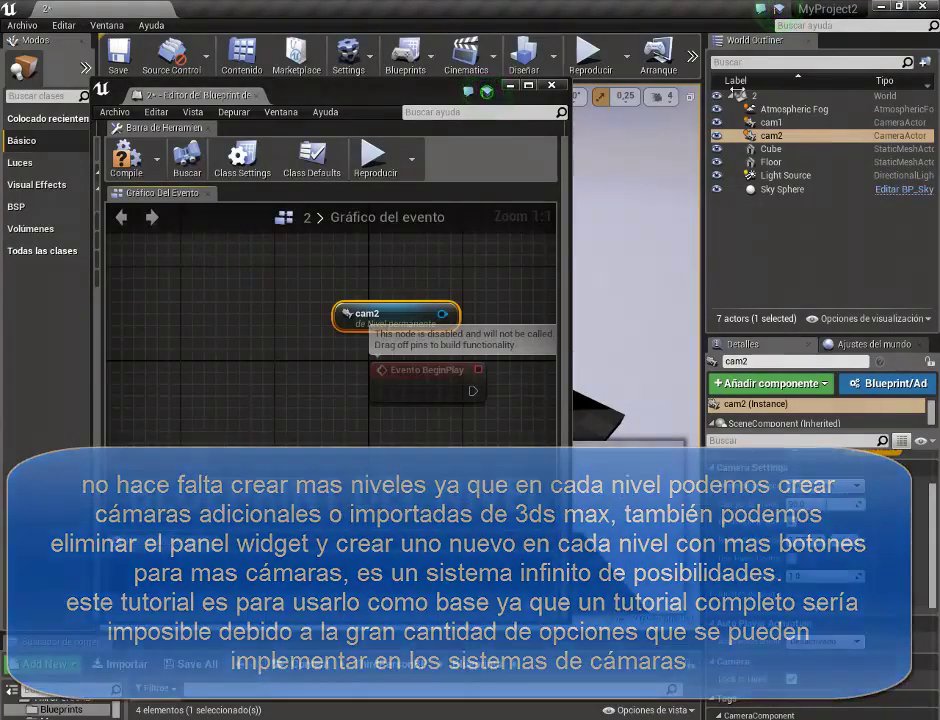
{"action": "left_click_drag", "start_coordinate": [772, 123], "coordinate": [186, 262]}
{"action": "left_click_drag", "start_coordinate": [350, 90], "coordinate": [255, 2]}
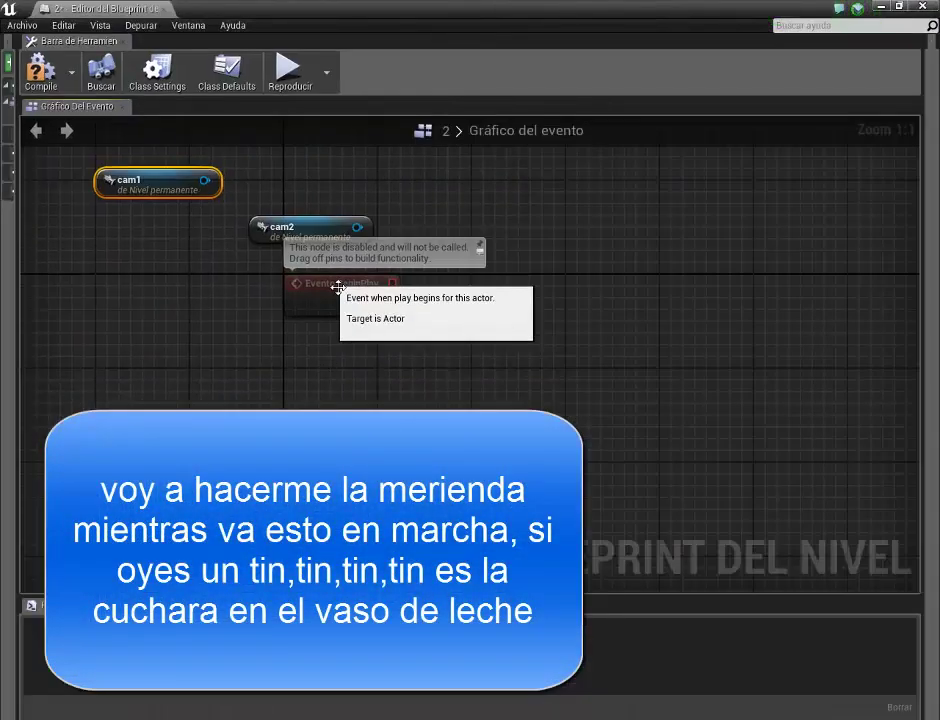
{"action": "left_click_drag", "start_coordinate": [338, 287], "coordinate": [268, 345]}
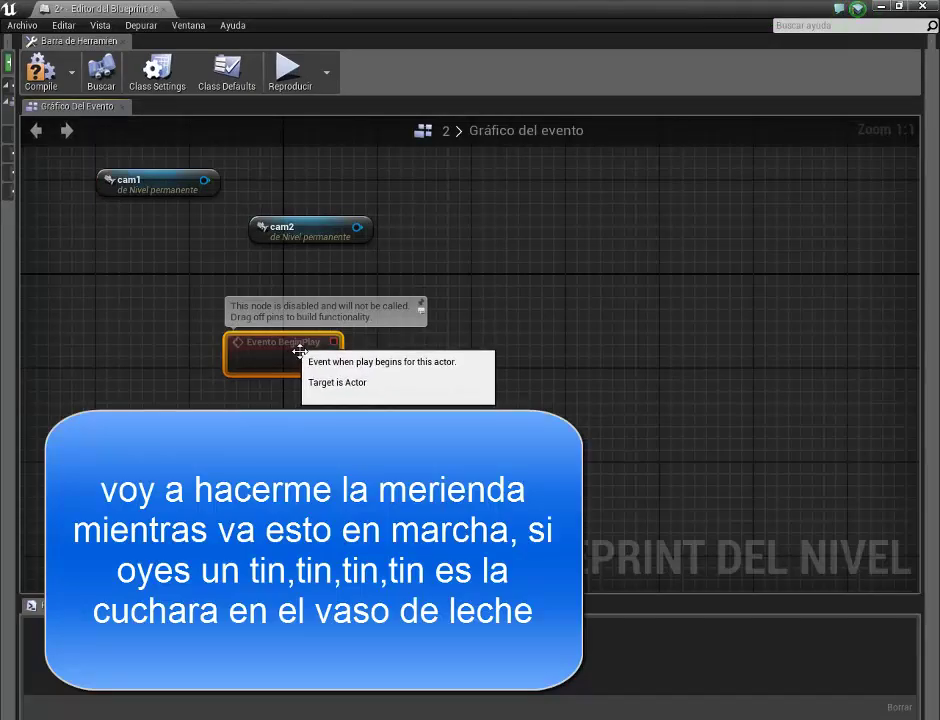
{"action": "left_click_drag", "start_coordinate": [357, 228], "coordinate": [492, 250]}
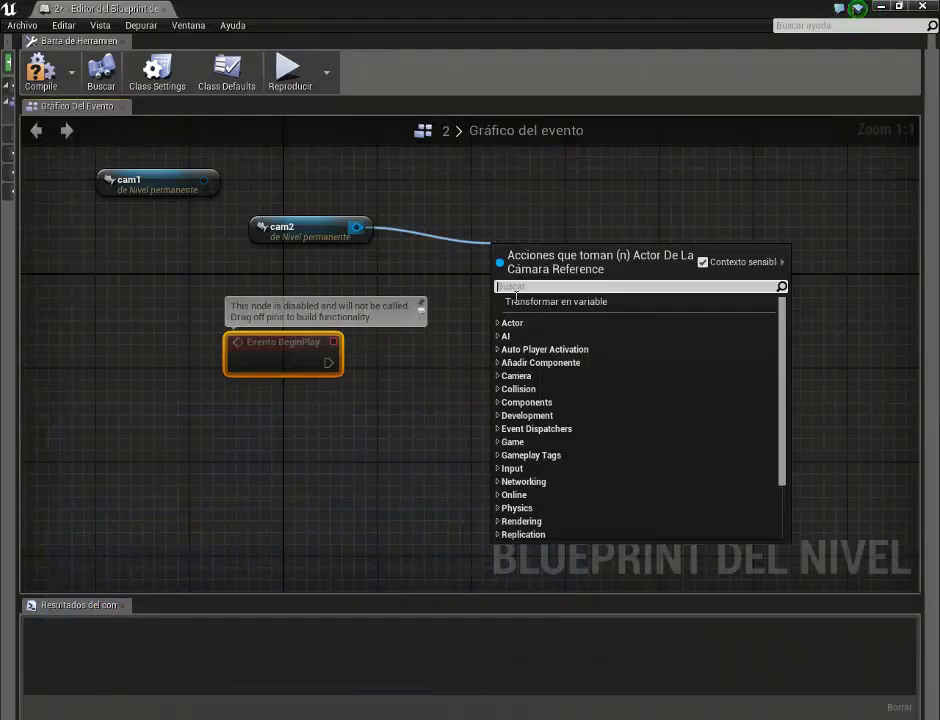
From cam2's pin, search all actions for 'meta vi' and add Ajustar vista meta con combinación
{"action": "type", "text": "vista"}
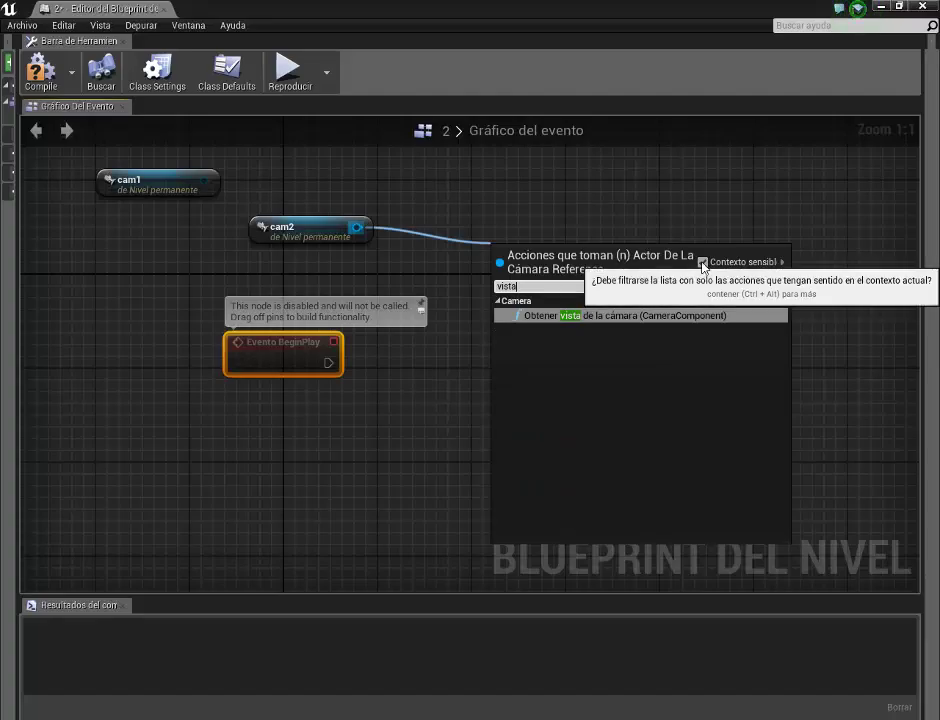
{"action": "left_click", "coordinate": [703, 263]}
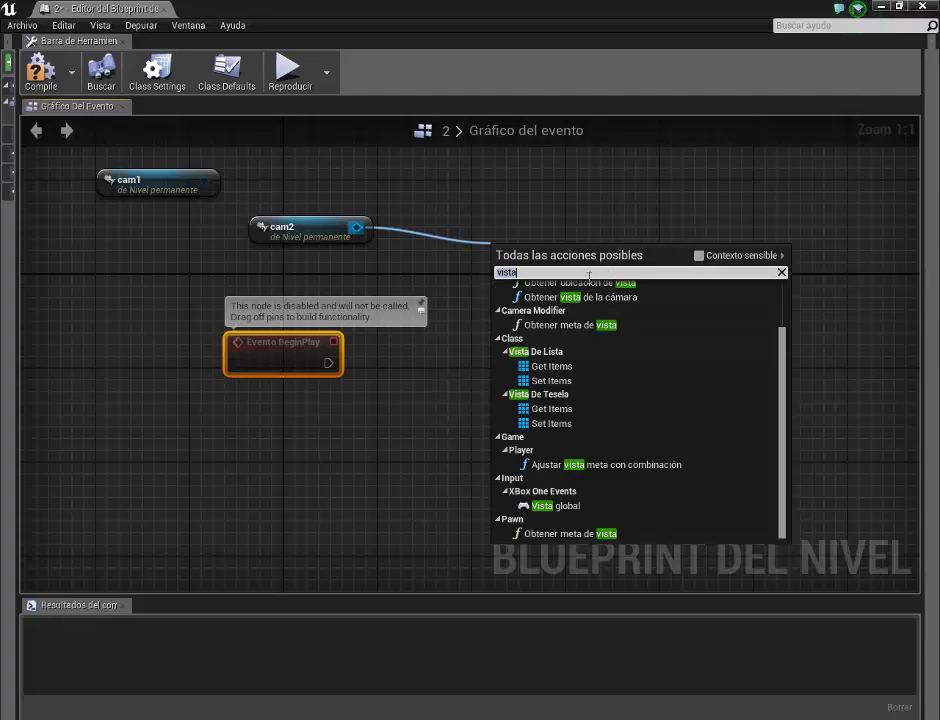
{"action": "key", "text": "BackSpace"}
{"action": "type", "text": "m"}
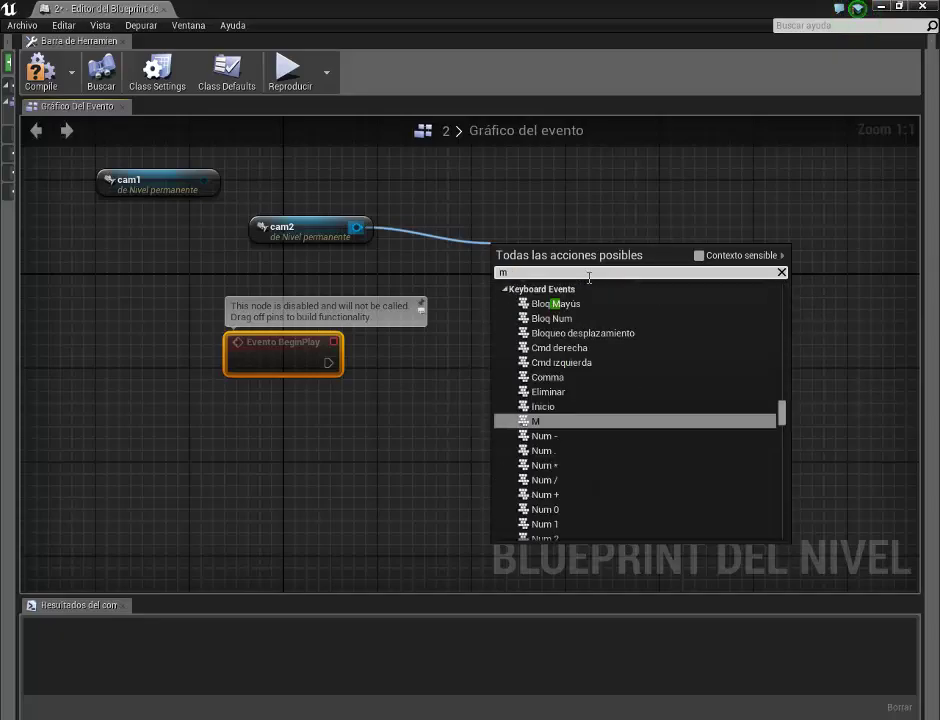
{"action": "type", "text": "eta"}
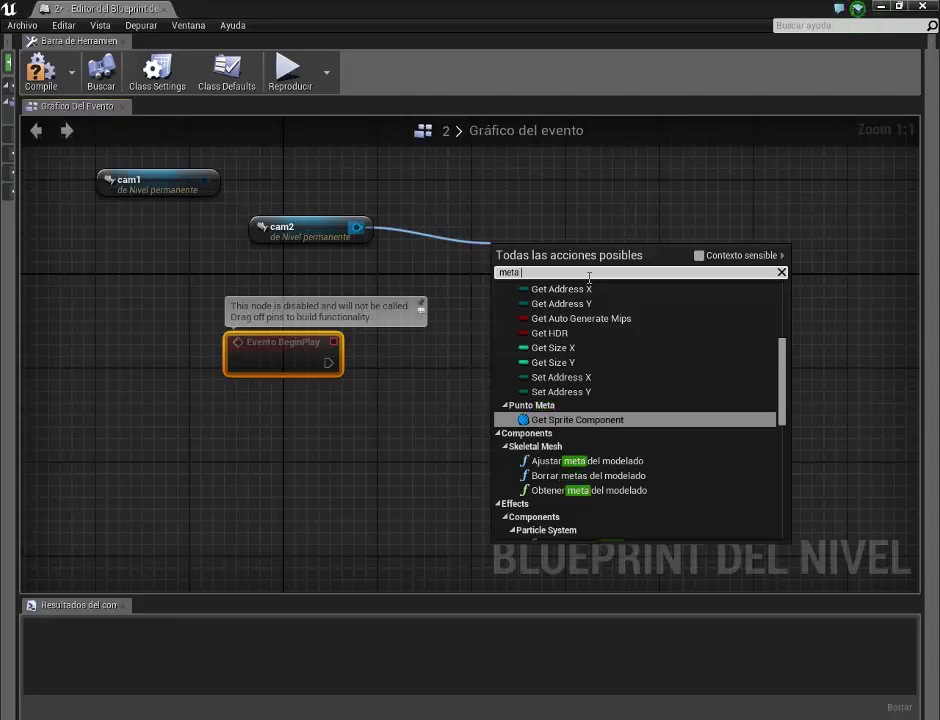
{"action": "type", "text": " vista"}
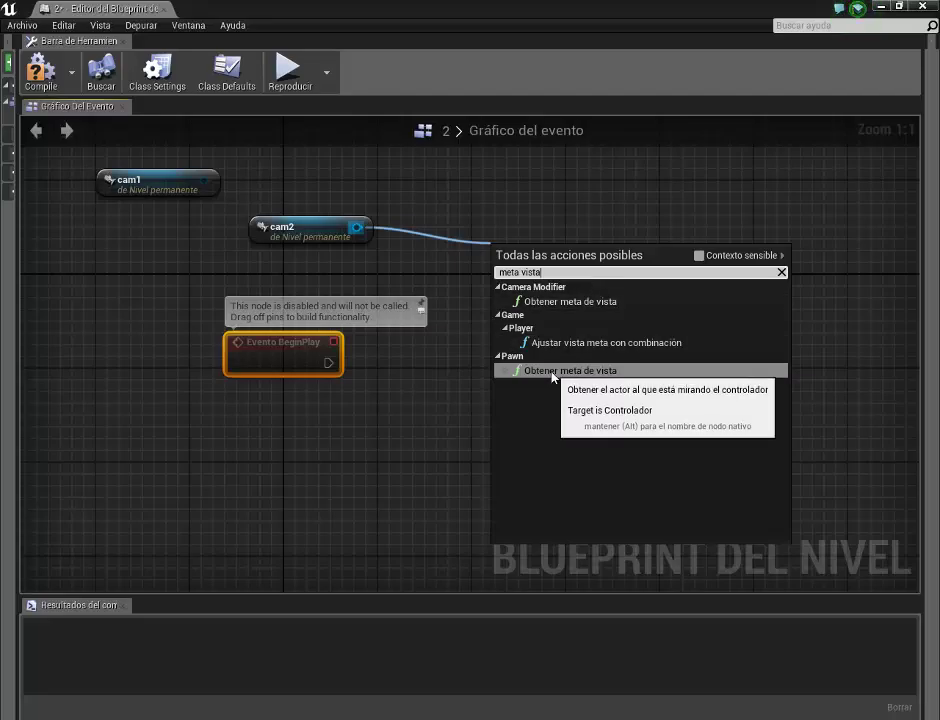
{"action": "left_click", "coordinate": [604, 345]}
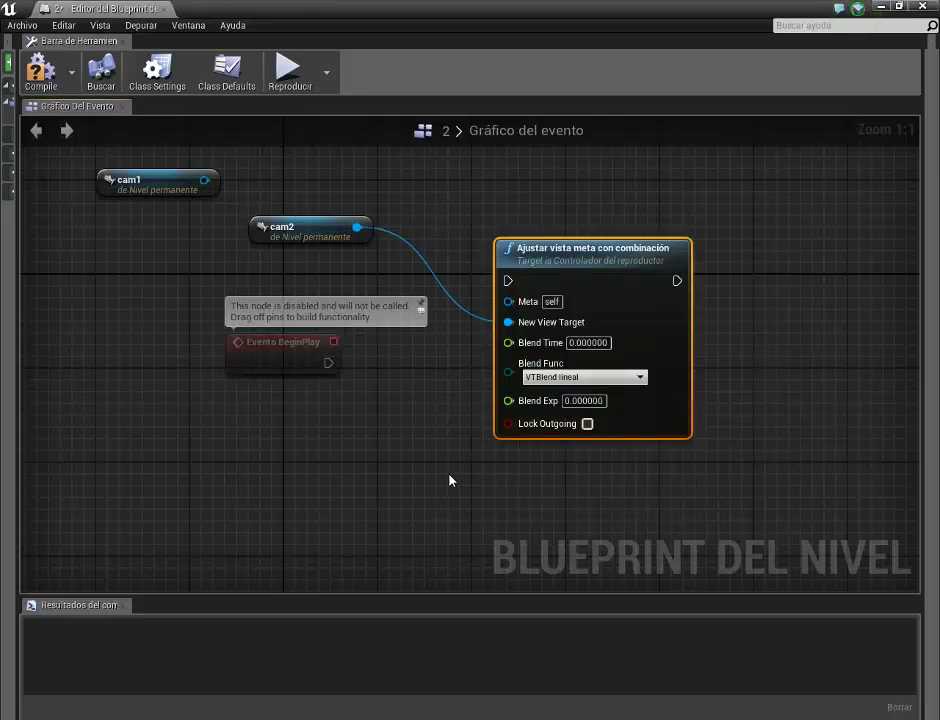
Wire Event BeginPlay's execution output into the blend node
{"action": "left_click_drag", "start_coordinate": [326, 362], "coordinate": [507, 282]}
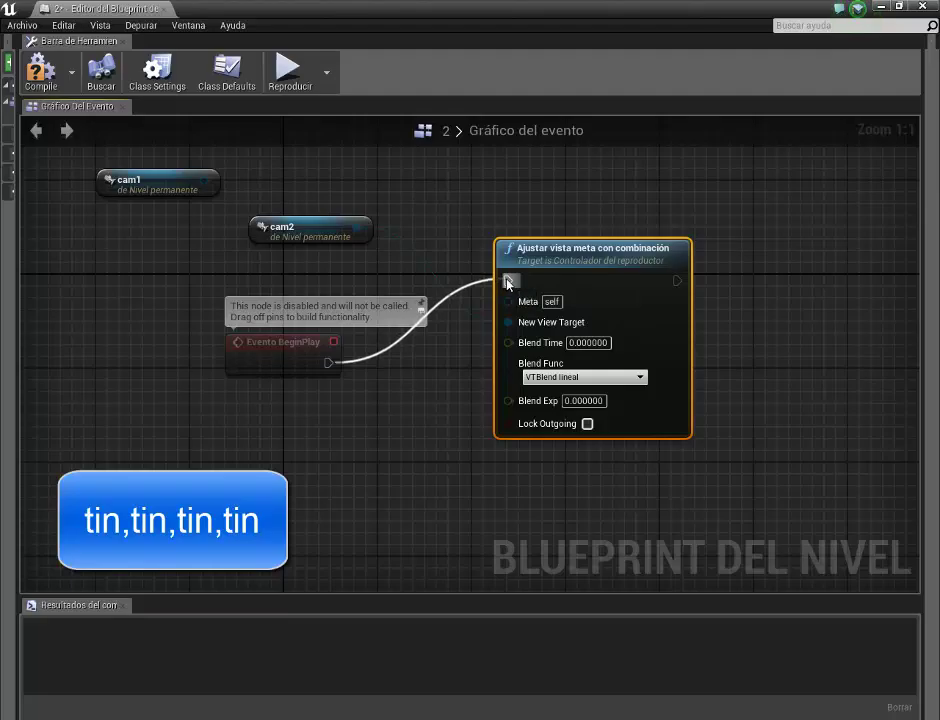
{"action": "right_click_drag", "start_coordinate": [459, 415], "coordinate": [490, 422]}
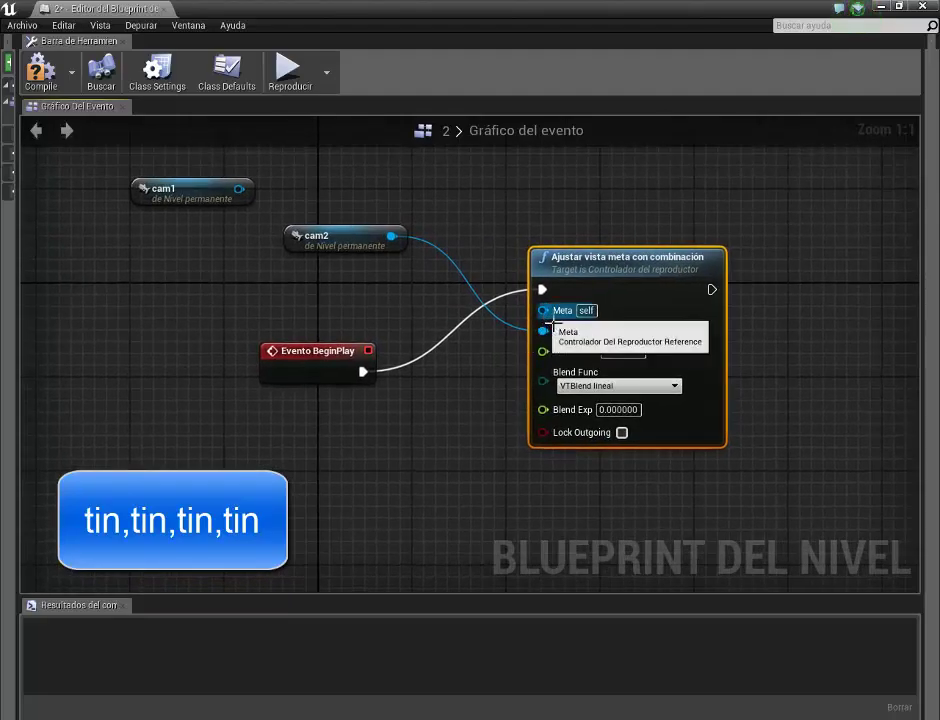
{"action": "left_click_drag", "start_coordinate": [542, 310], "coordinate": [320, 471]}
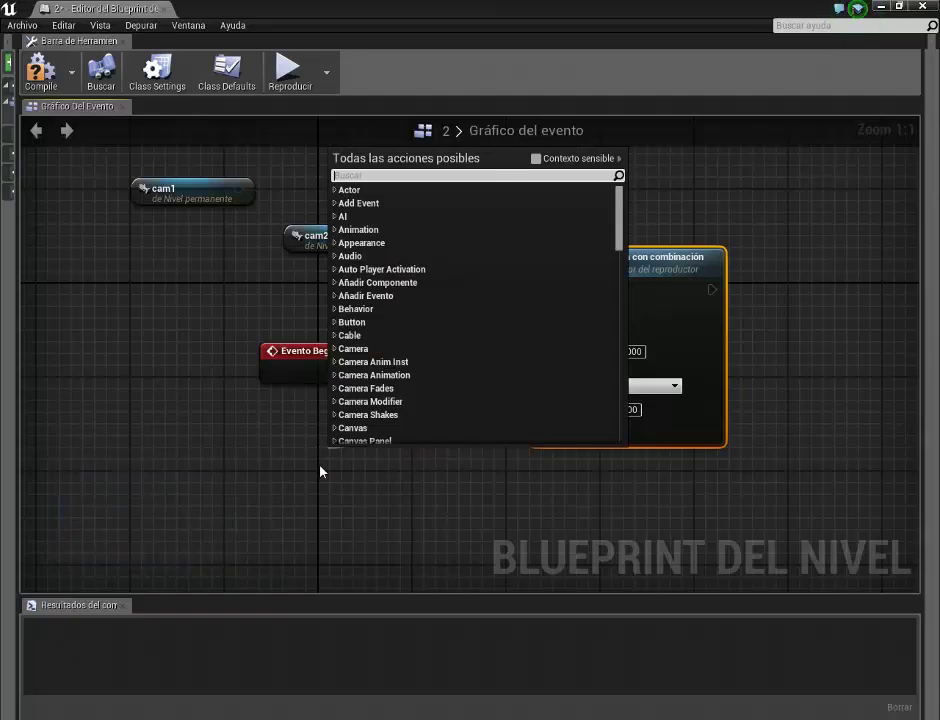
Search 'reproduct' and add Obtener controlador del reproductor feeding the blend node's Meta input
{"action": "type", "text": "repl"}
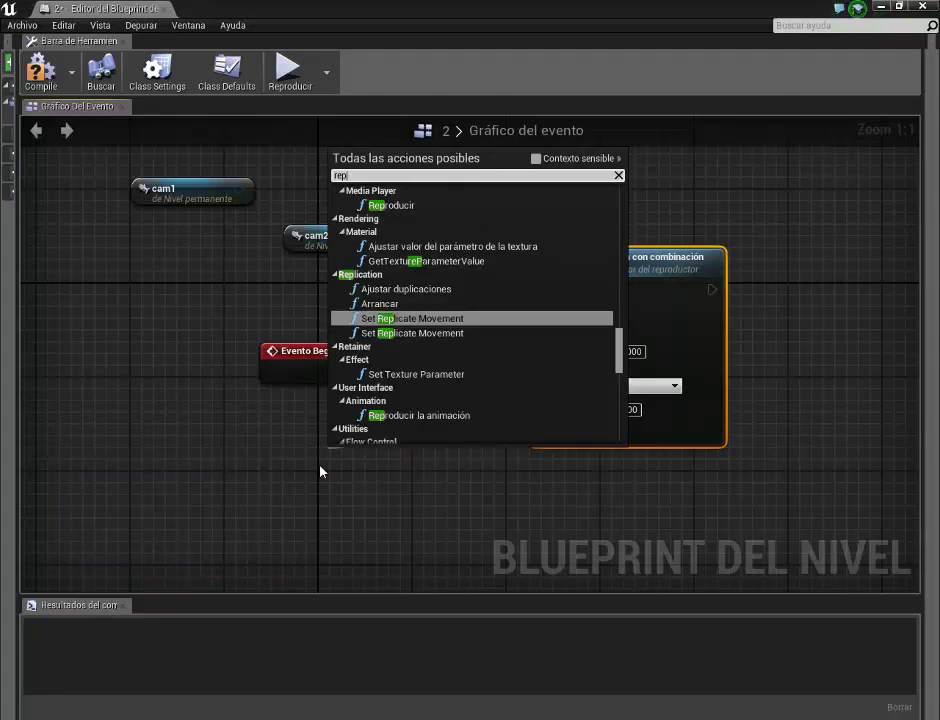
{"action": "key", "text": "BackSpace"}
{"action": "type", "text": "ro"}
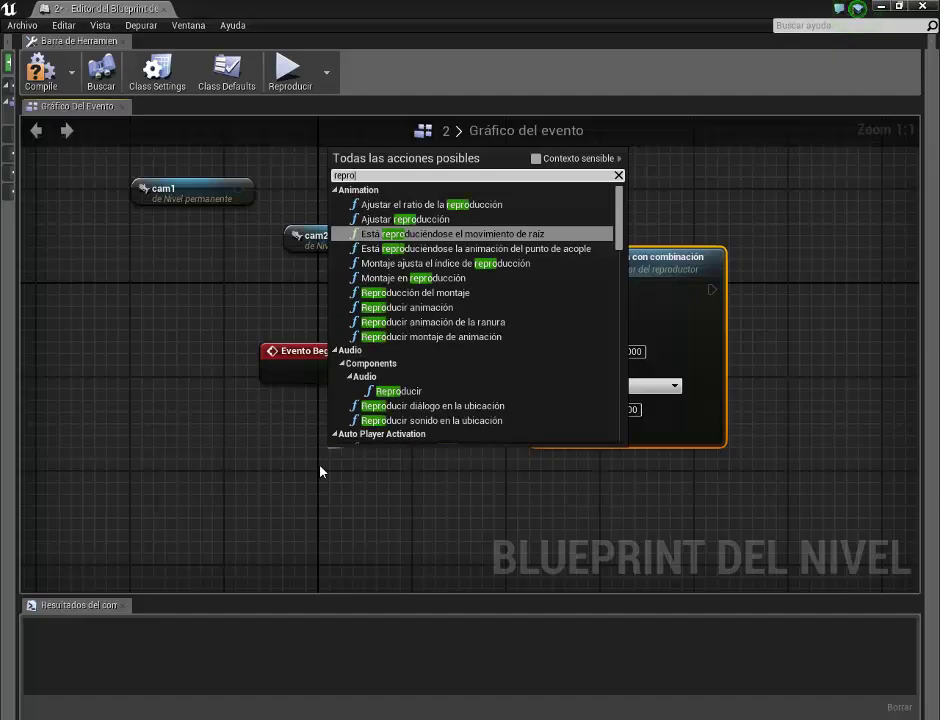
{"action": "type", "text": "duct"}
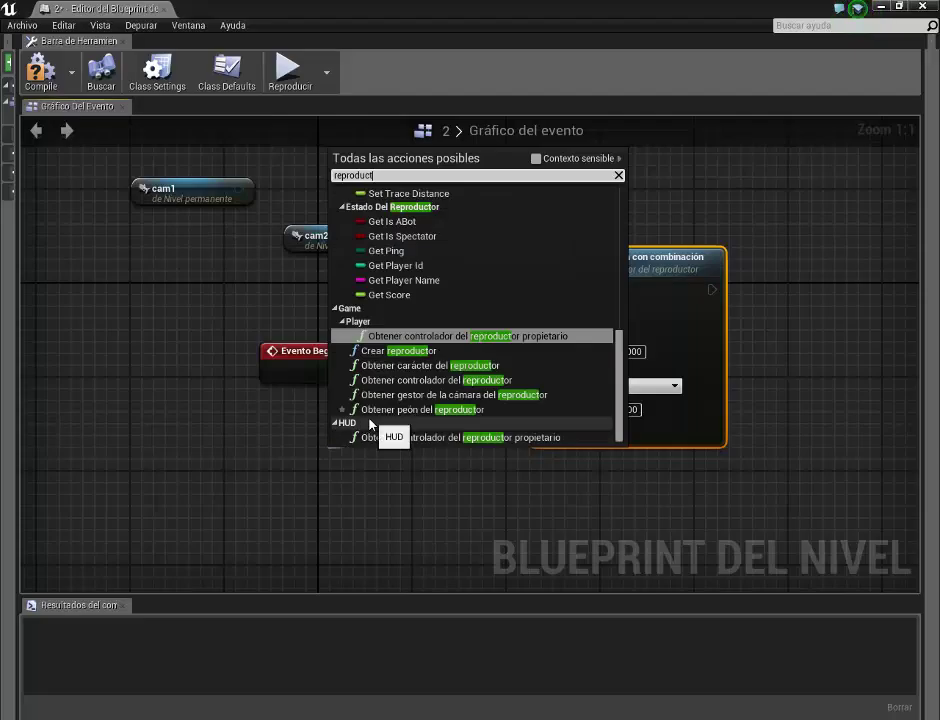
{"action": "left_click", "coordinate": [423, 381]}
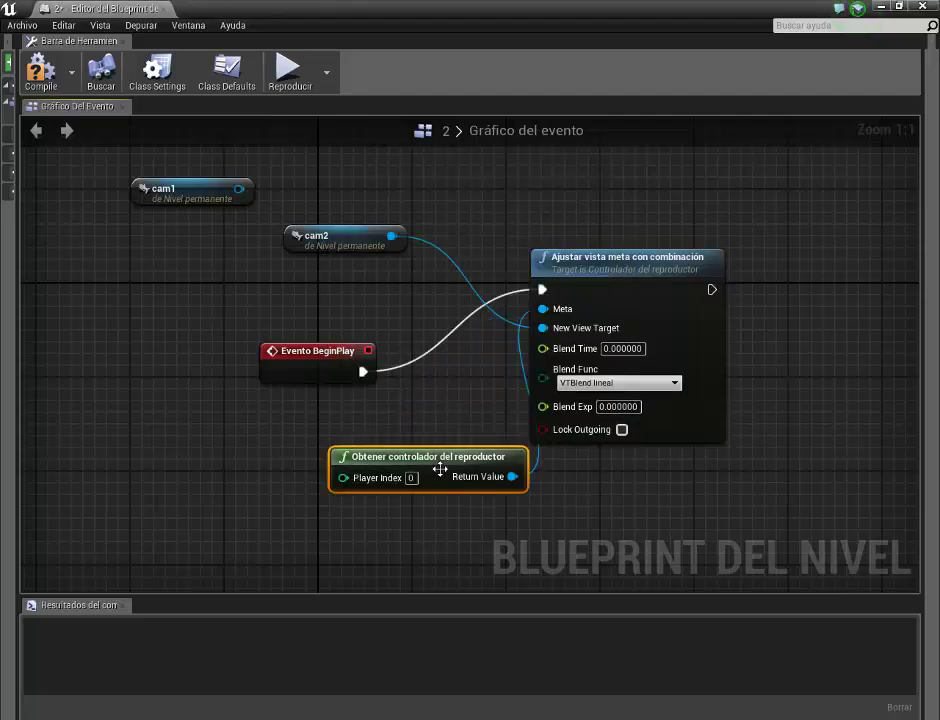
Move the cam1 node below the other nodes and zoom the graph out
{"action": "right_click_drag", "start_coordinate": [251, 425], "coordinate": [200, 411]}
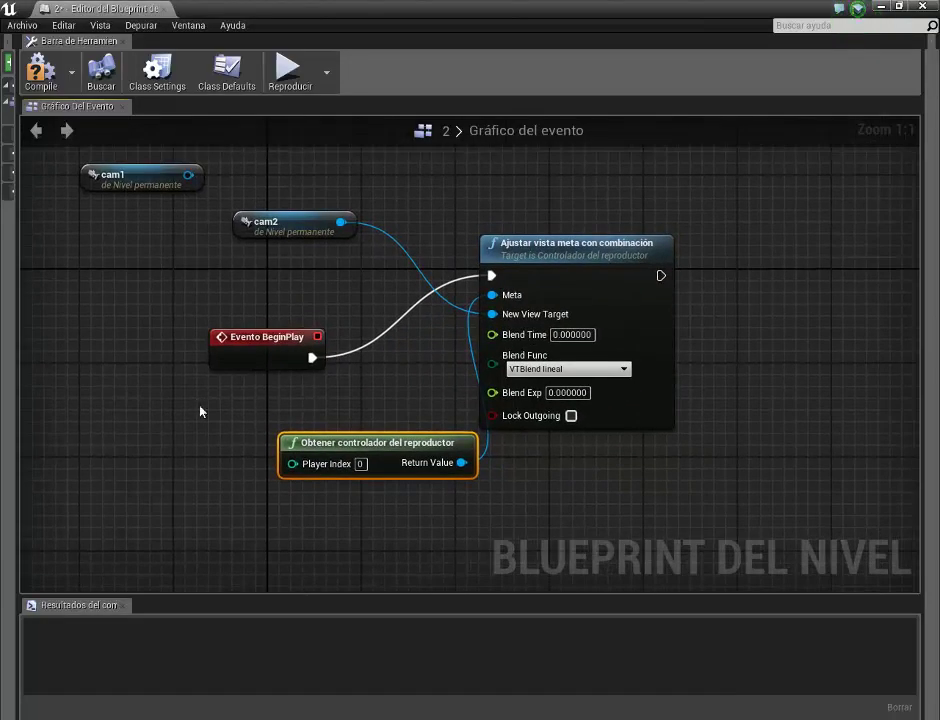
{"action": "left_click_drag", "start_coordinate": [126, 176], "coordinate": [307, 553]}
{"action": "right_click_drag", "start_coordinate": [318, 392], "coordinate": [313, 319]}
{"action": "scroll", "coordinate": [260, 235], "scroll_direction": "down", "scroll_amount": 2}
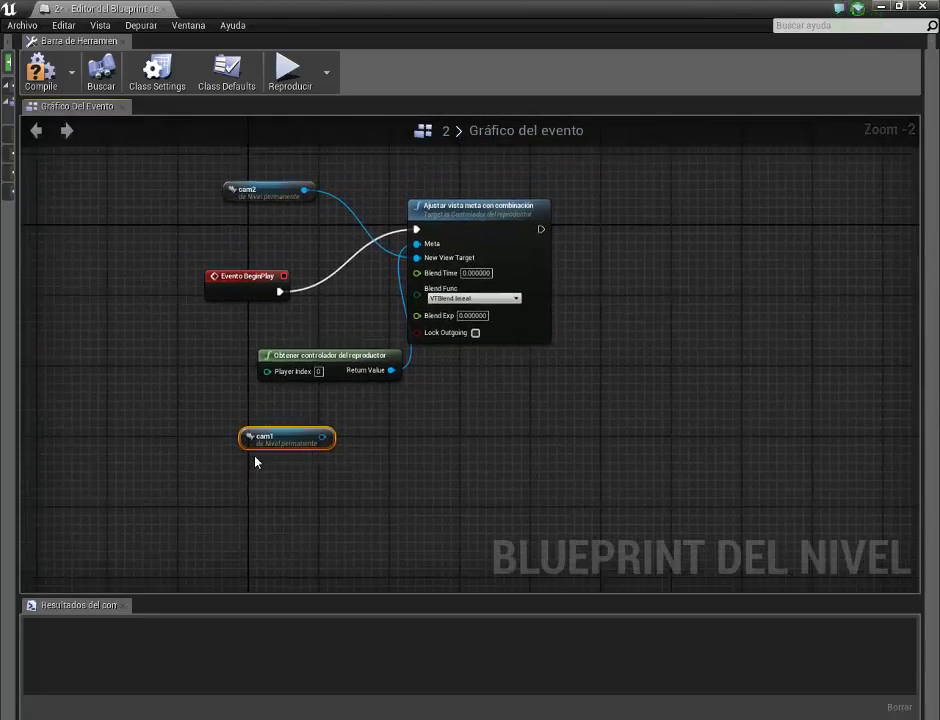
Duplicate the Ajustar vista meta con combinación node and chain it after the first one
{"action": "right_click", "coordinate": [477, 214]}
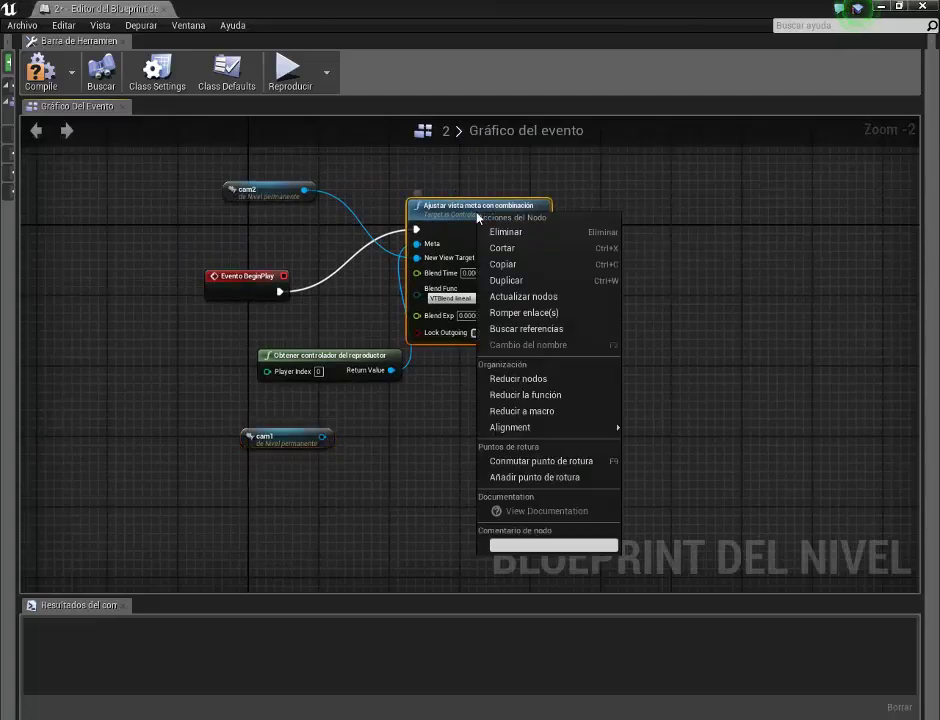
{"action": "left_click", "coordinate": [506, 280]}
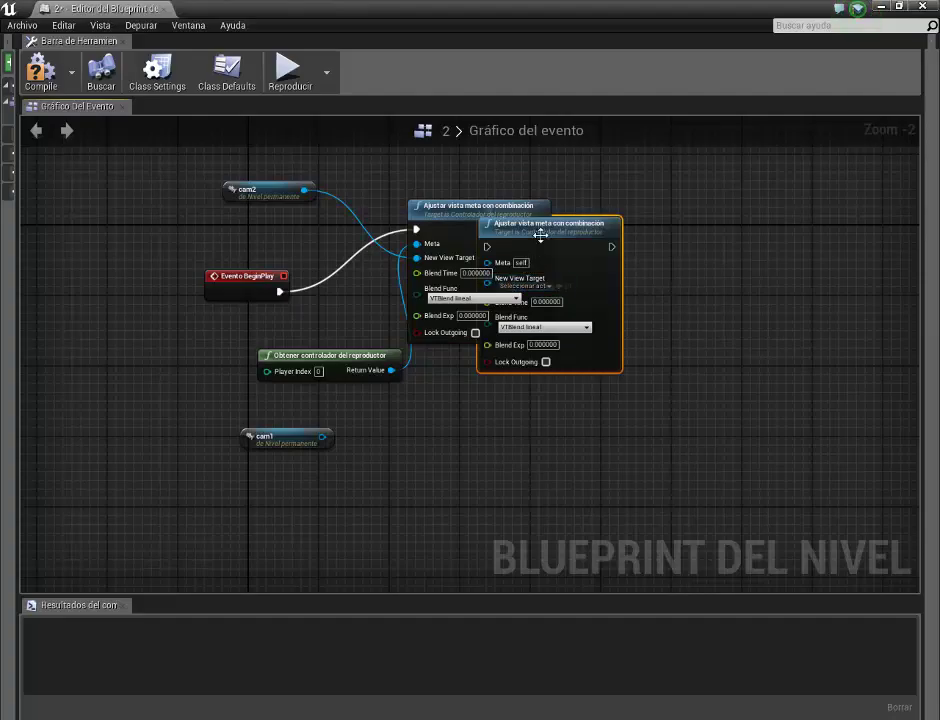
{"action": "left_click_drag", "start_coordinate": [536, 231], "coordinate": [657, 213]}
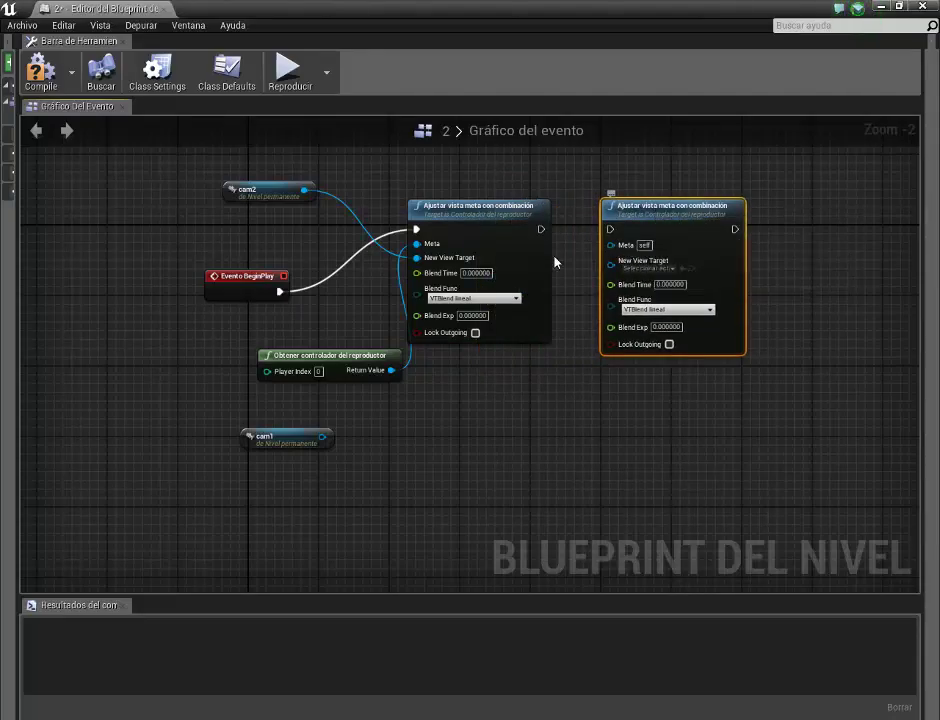
{"action": "scroll", "coordinate": [554, 262], "scroll_direction": "up", "scroll_amount": 2}
{"action": "left_click_drag", "start_coordinate": [539, 222], "coordinate": [630, 228]}
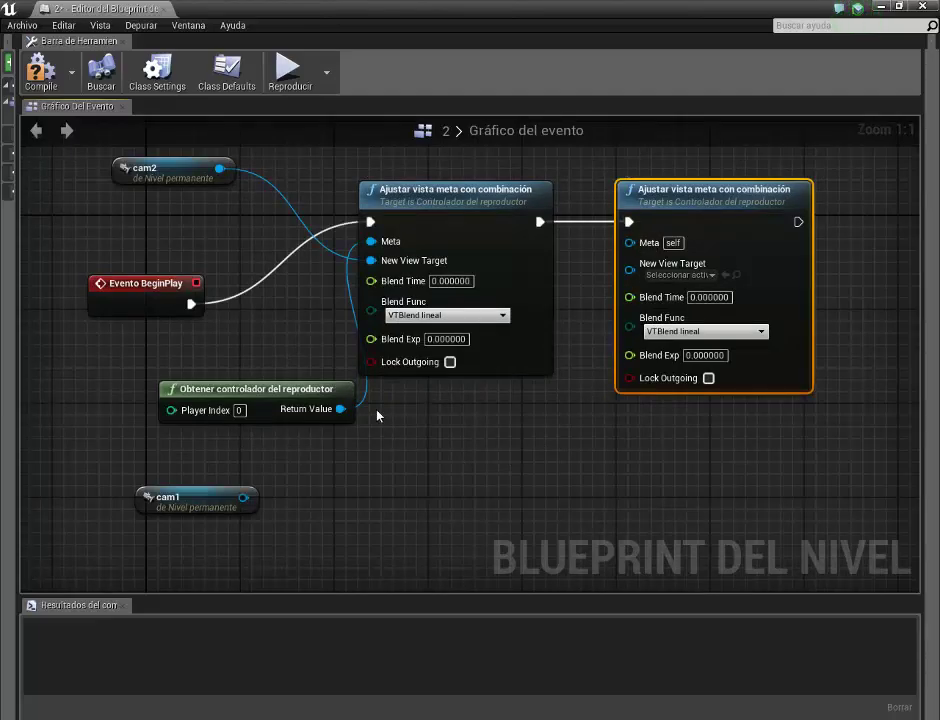
Feed the player controller and cam1 into the second blend node, set Blend Time 5, and compile
{"action": "left_click_drag", "start_coordinate": [342, 410], "coordinate": [629, 243]}
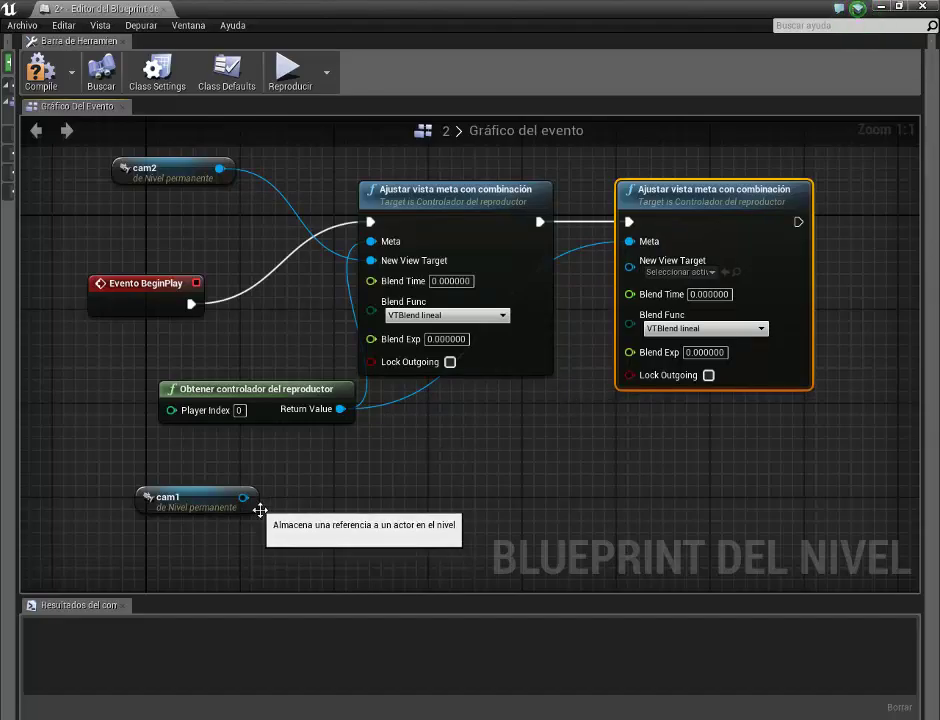
{"action": "left_click_drag", "start_coordinate": [244, 497], "coordinate": [633, 272]}
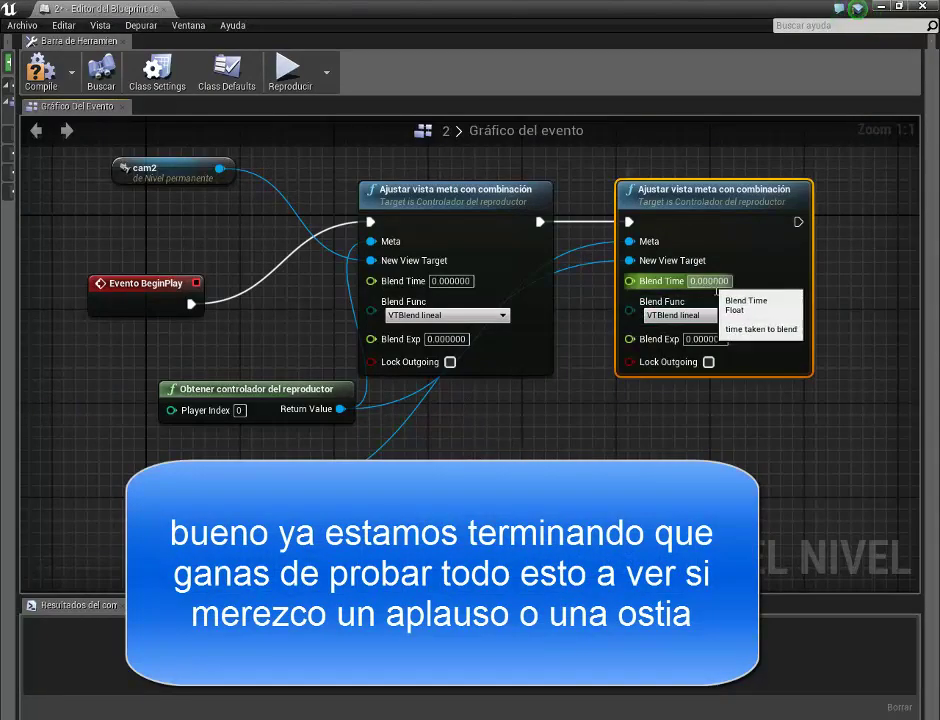
{"action": "left_click_drag", "start_coordinate": [704, 281], "coordinate": [690, 392]}
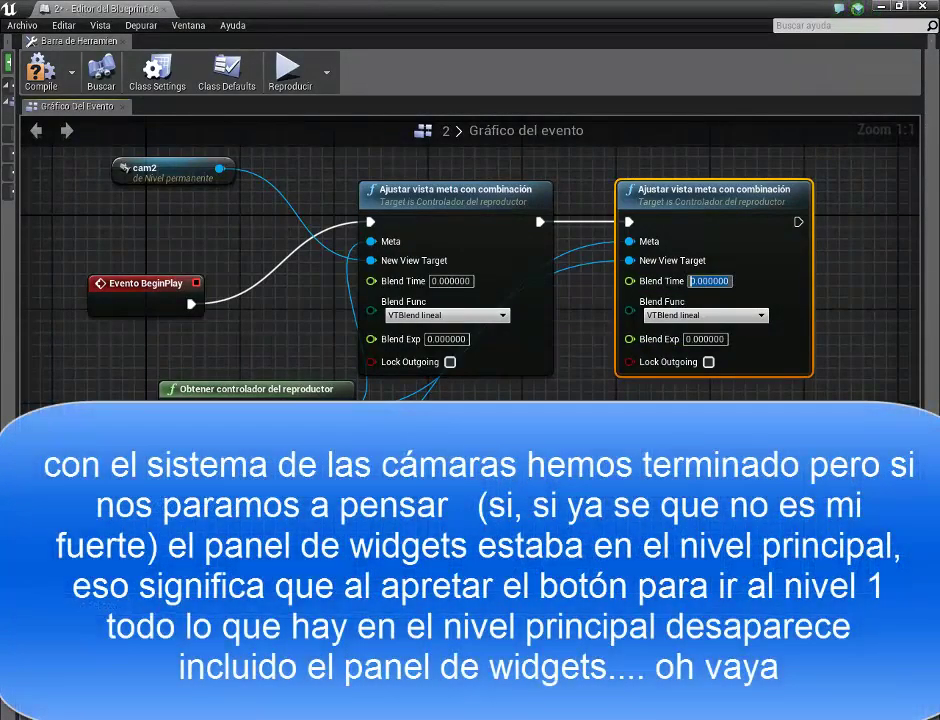
{"action": "type", "text": "5"}
{"action": "left_click", "coordinate": [43, 88]}
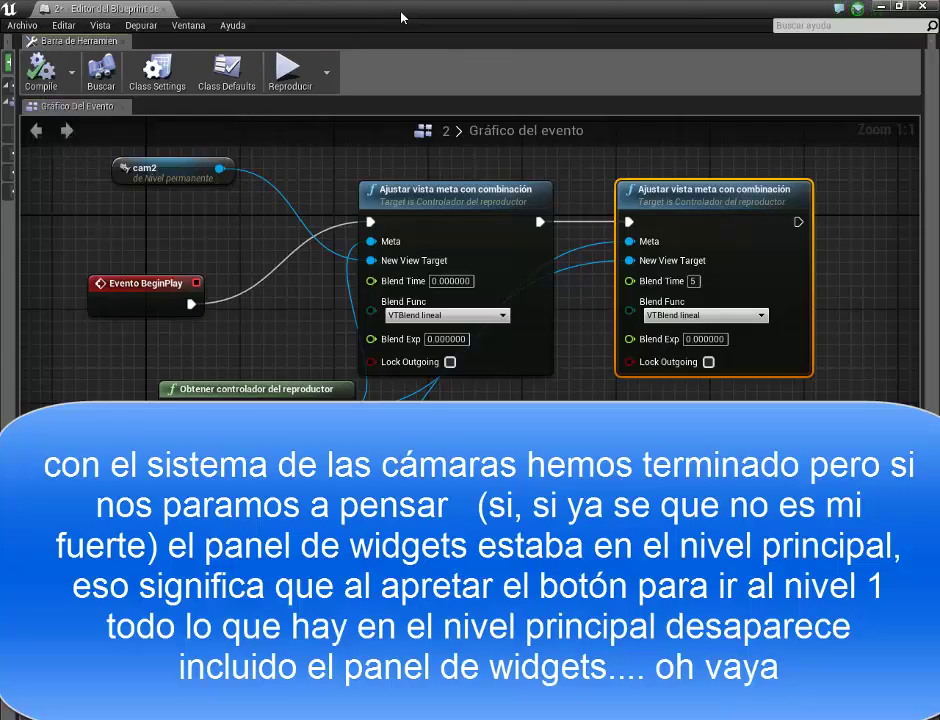
{"action": "left_click_drag", "start_coordinate": [401, 17], "coordinate": [522, 79]}
{"action": "left_click", "coordinate": [571, 80]}
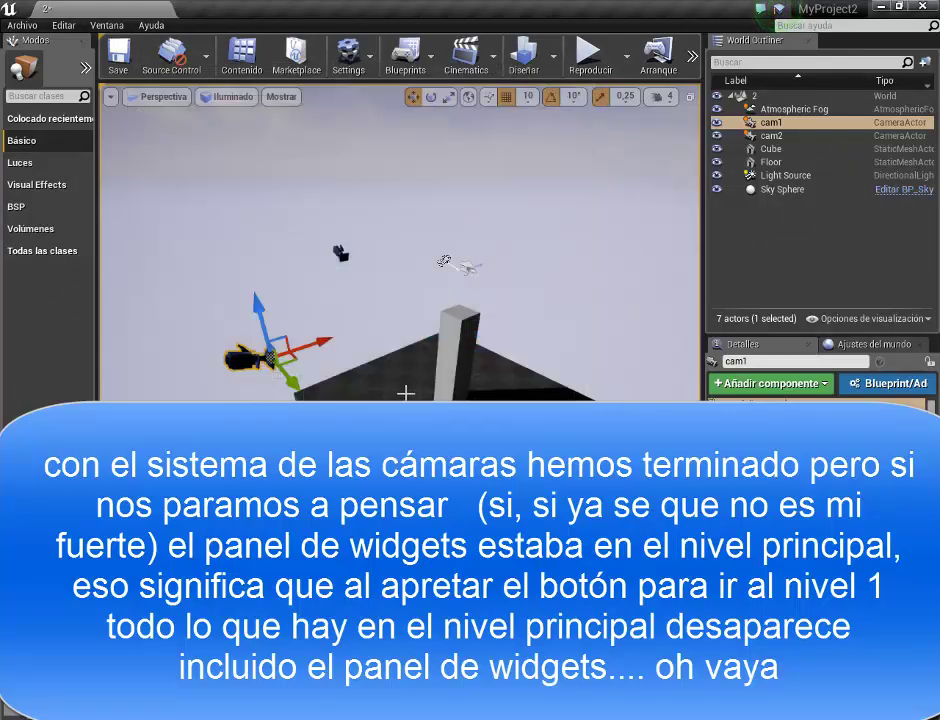
Save level 2 and load ThirdPersonExampleMap from Archivo > Niveles recientes
{"action": "key", "text": "ctrl+s"}
{"action": "left_click", "coordinate": [26, 27]}
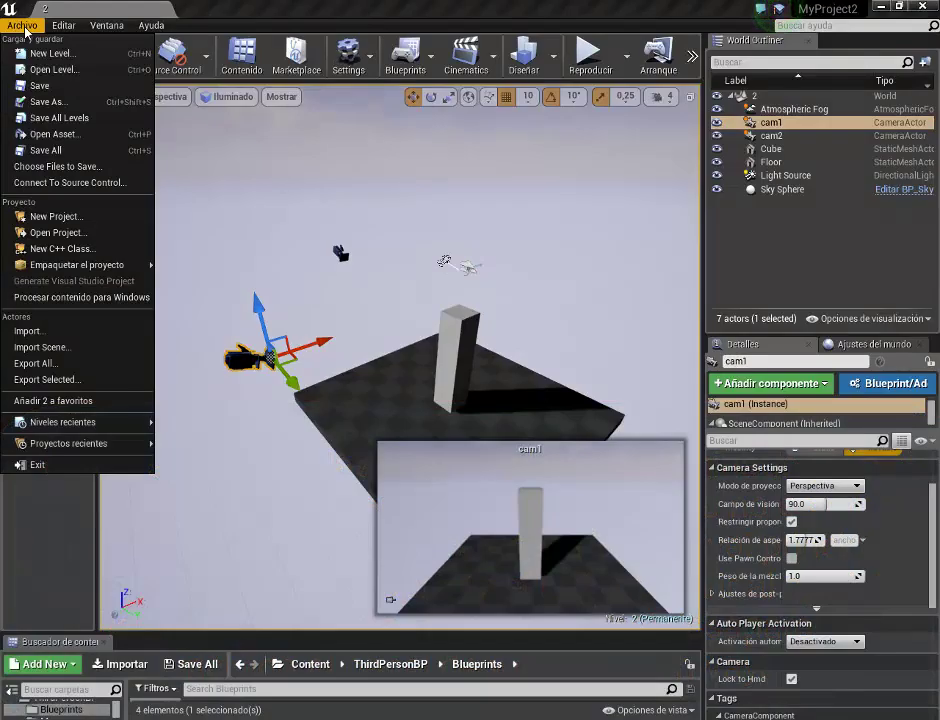
{"action": "mouse_move", "coordinate": [110, 422]}
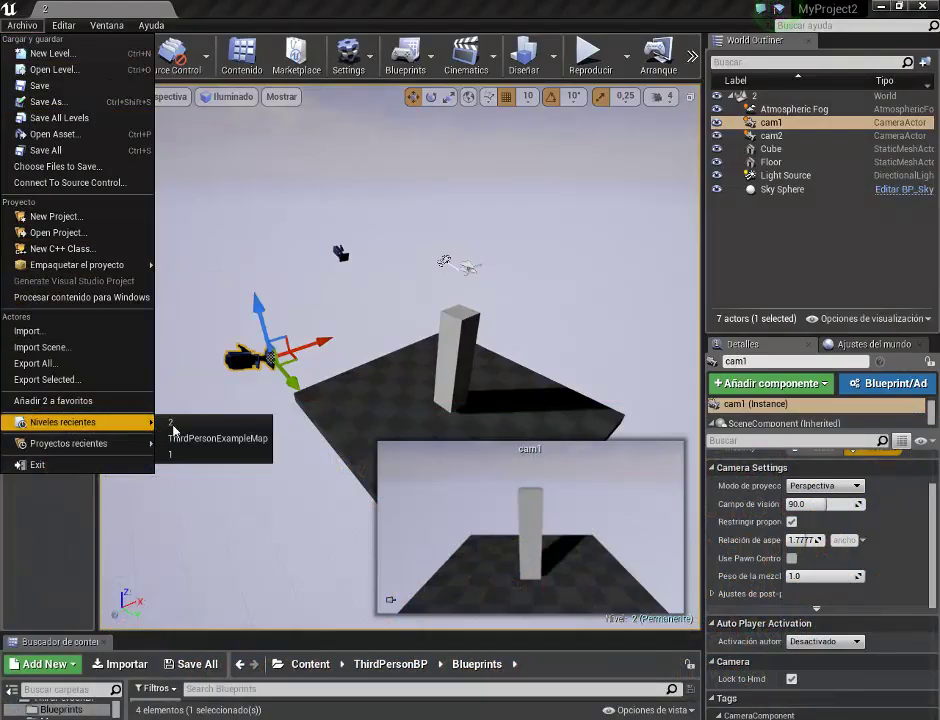
{"action": "left_click", "coordinate": [190, 438]}
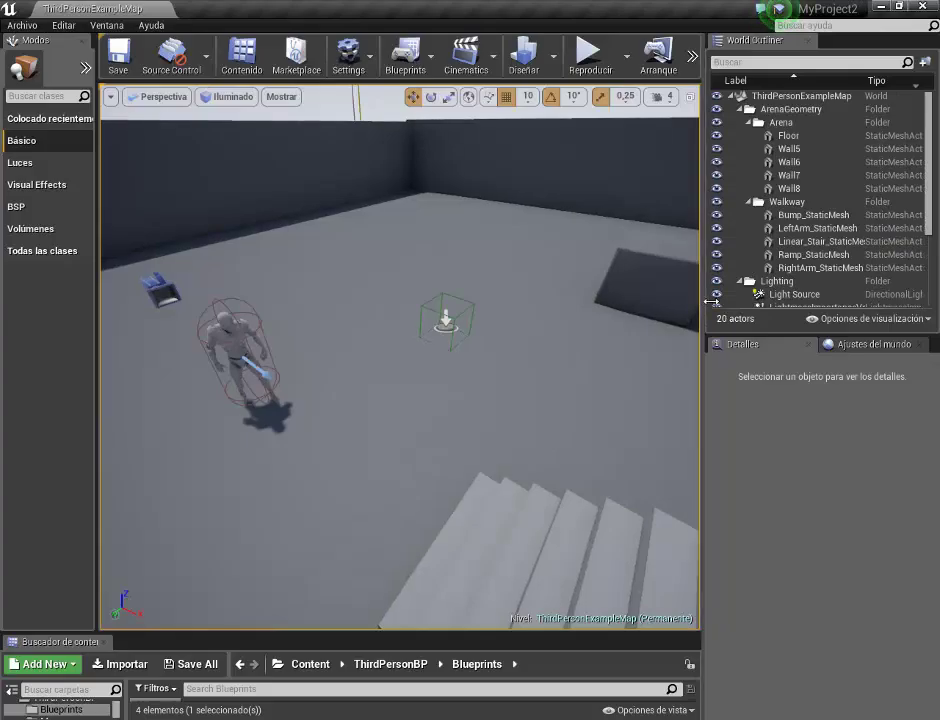
{"action": "left_click_drag", "start_coordinate": [703, 304], "coordinate": [890, 308]}
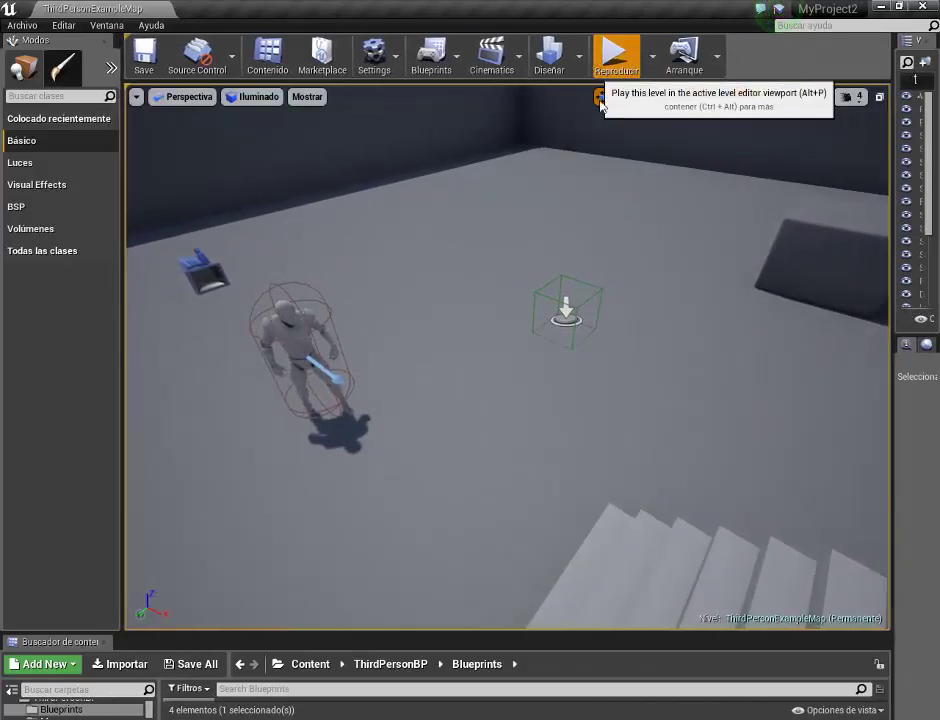
Playtest by walking to the level buttons, pressing nivel 1, surveying the loaded level, then stopping
{"action": "left_click", "coordinate": [600, 100]}
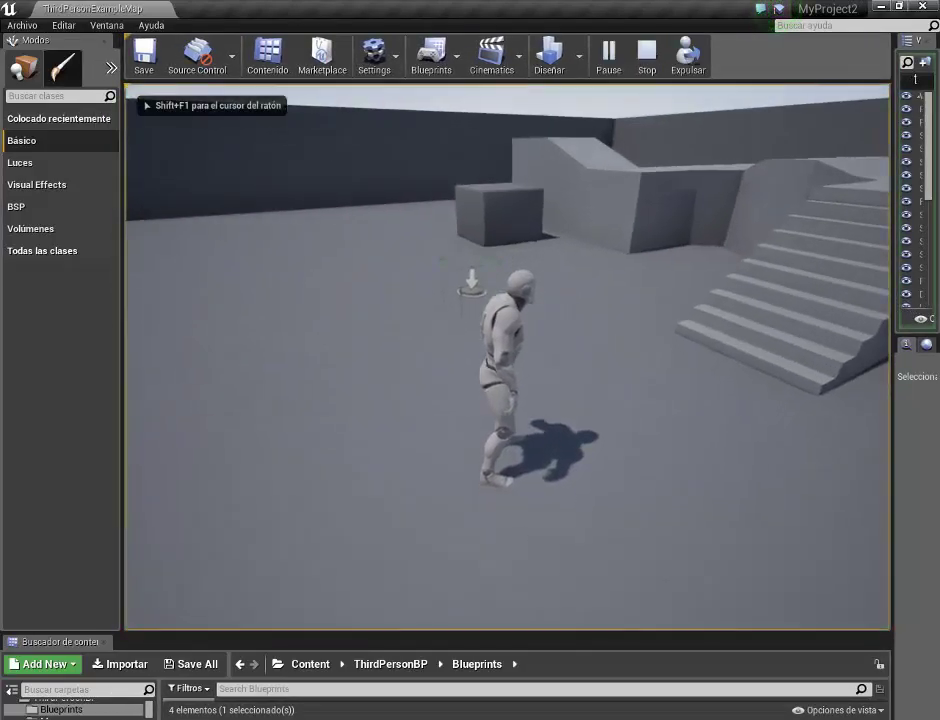
{"action": "key", "text": "w"}
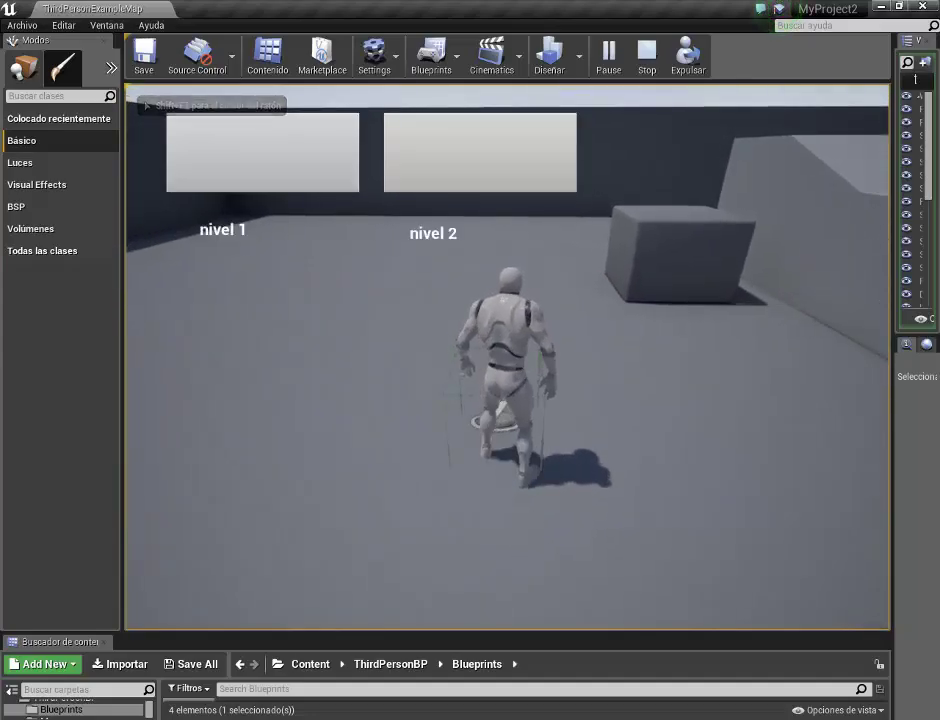
{"action": "mouse_move", "coordinate": [197, 168]}
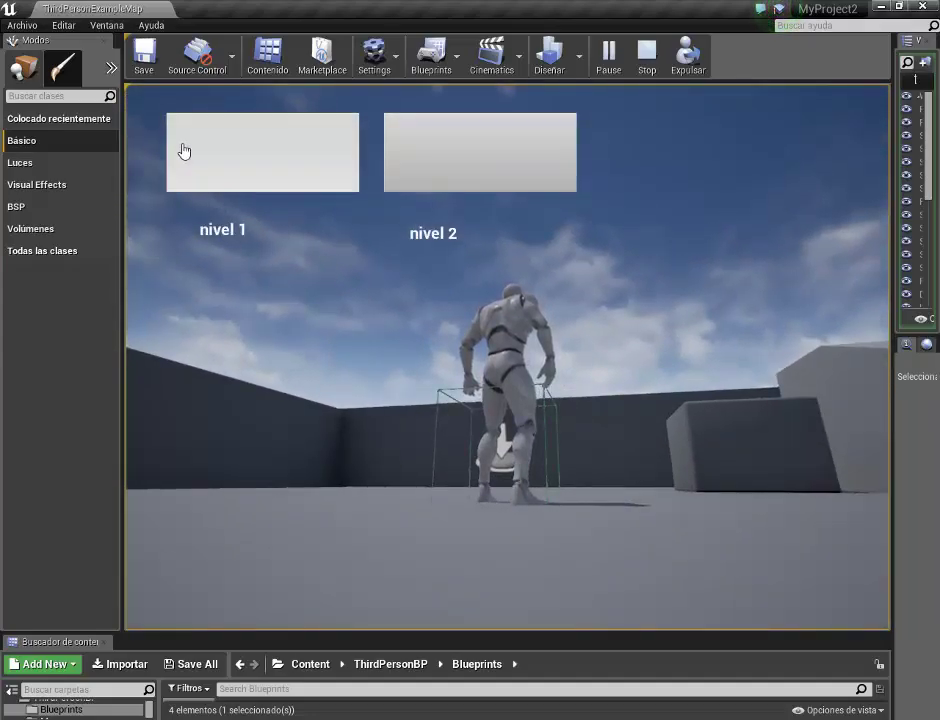
{"action": "left_click", "coordinate": [181, 150]}
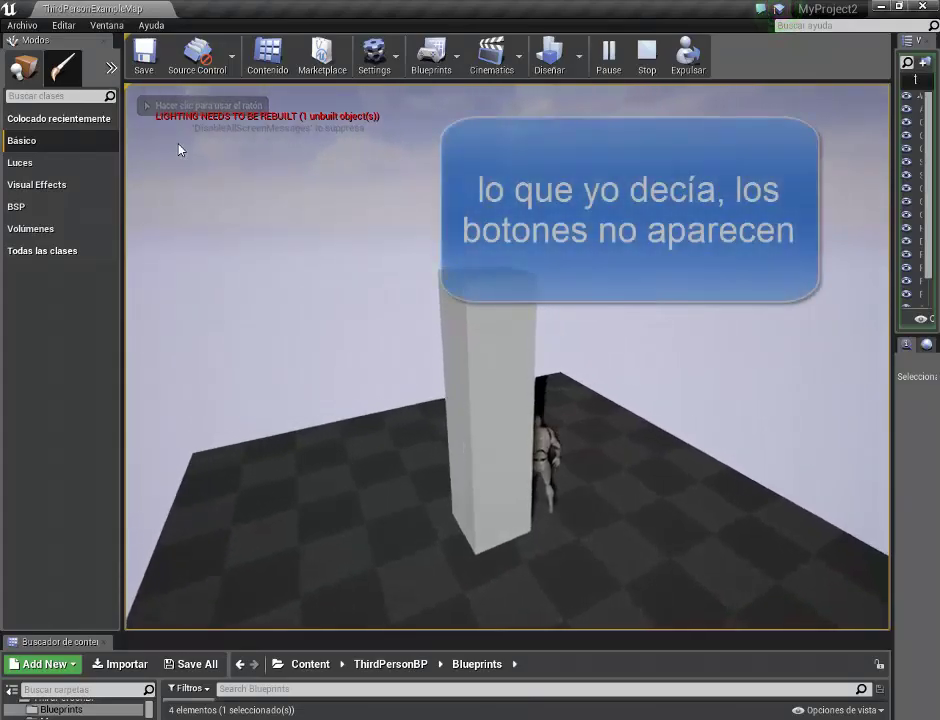
{"action": "key", "text": "d"}
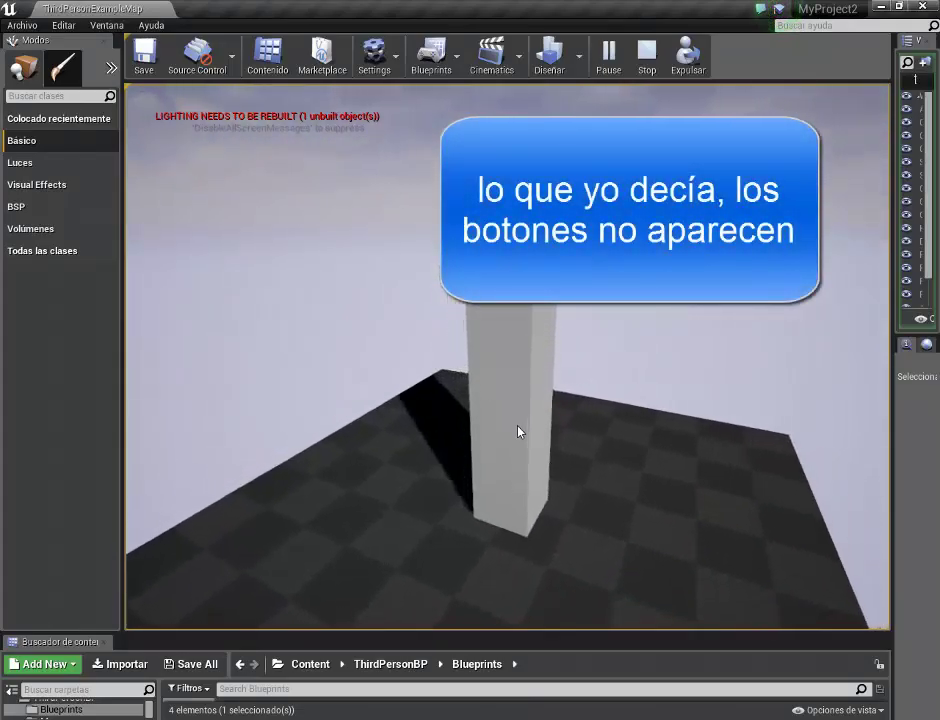
{"action": "key", "text": "d"}
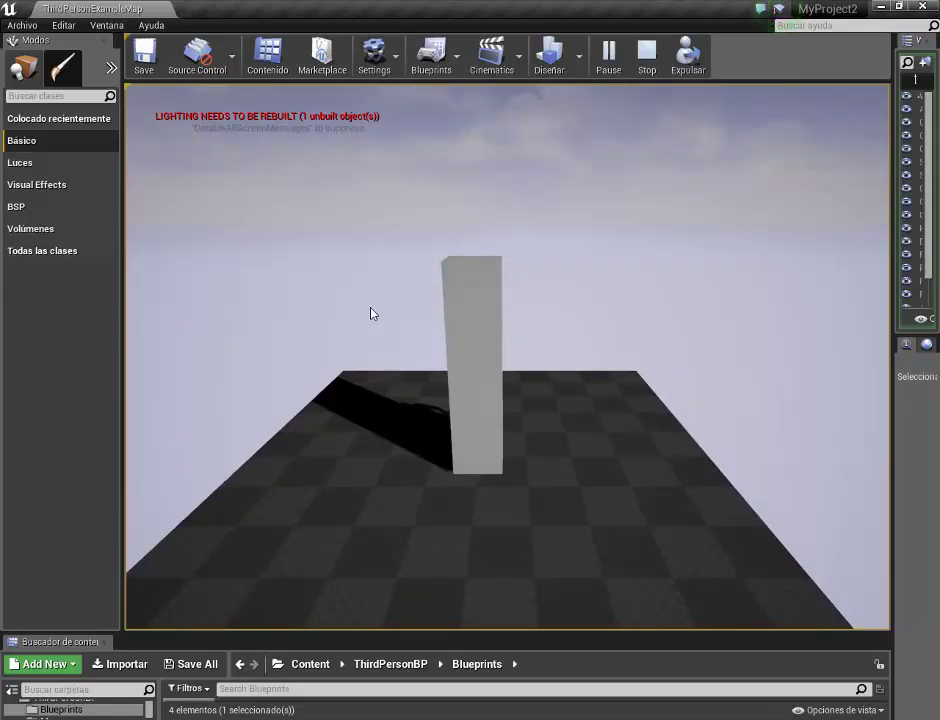
{"action": "key", "text": "Escape"}
{"action": "key", "text": "f"}
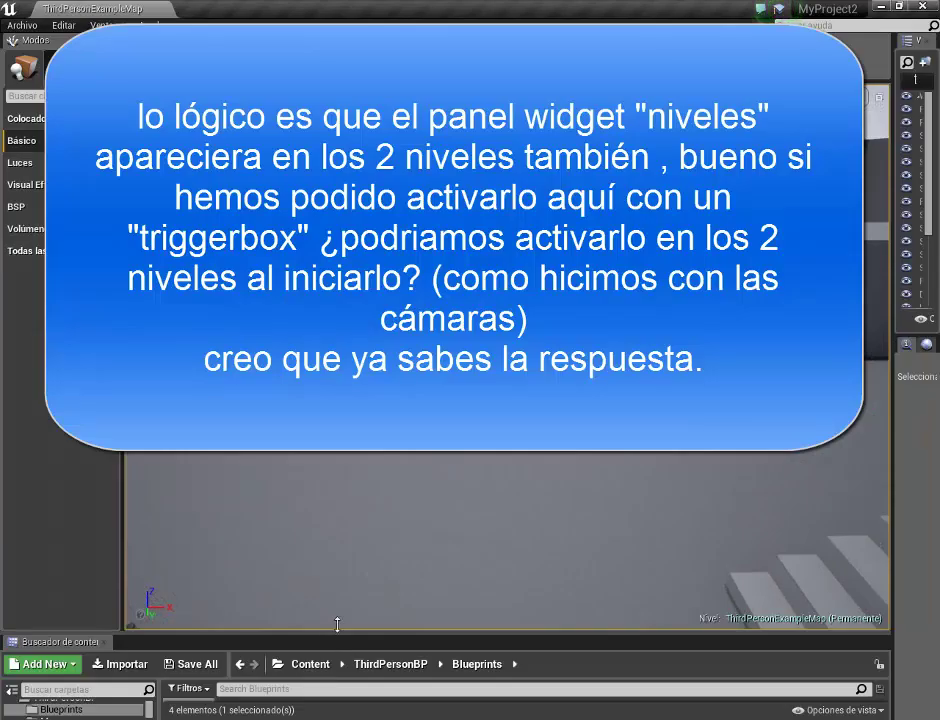
Enlarge the content browser and display the niveles folder with its niveles widget
{"action": "left_click_drag", "start_coordinate": [337, 625], "coordinate": [372, 487]}
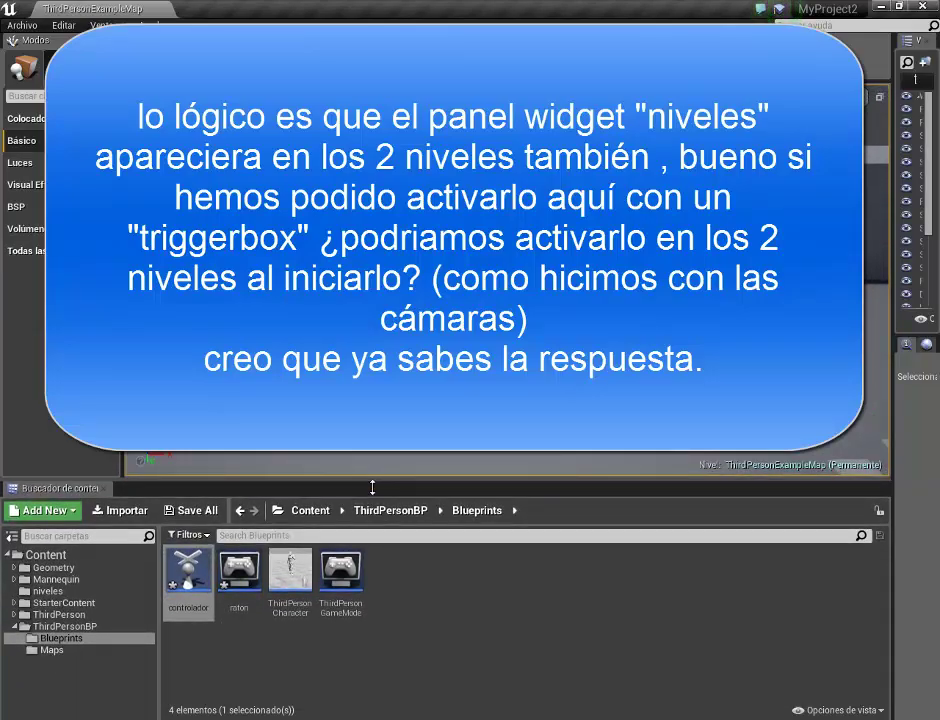
{"action": "left_click", "coordinate": [47, 591]}
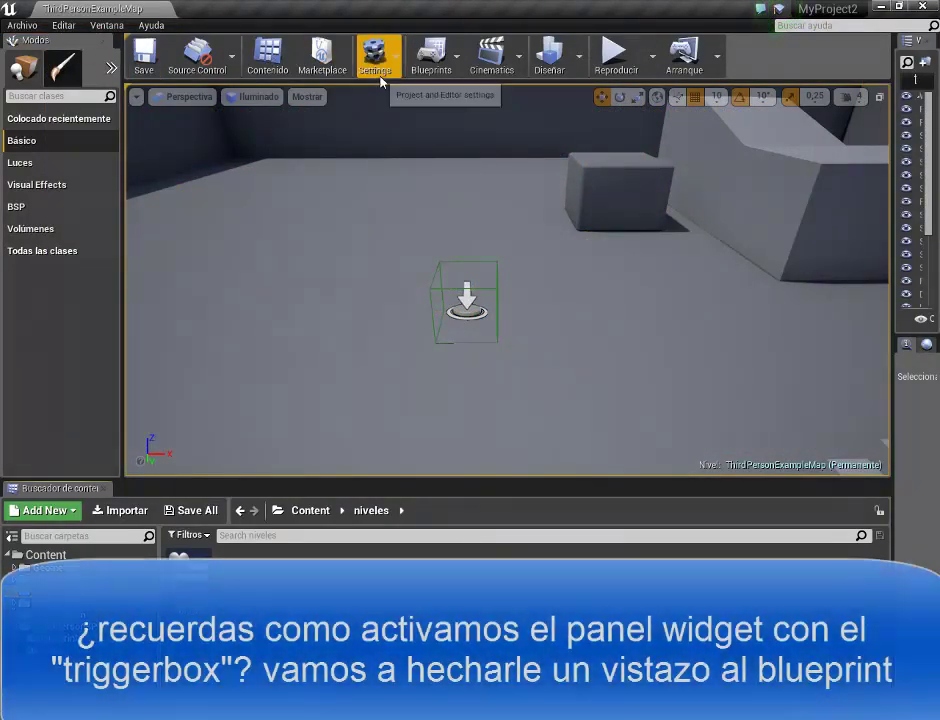
{"action": "left_click", "coordinate": [424, 62]}
{"action": "left_click", "coordinate": [452, 181]}
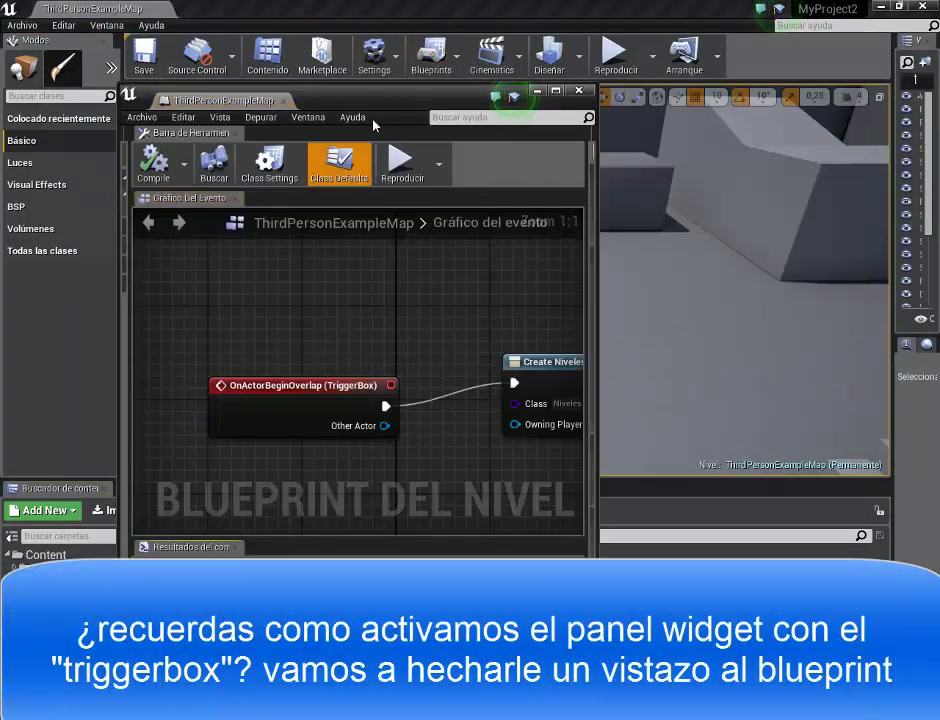
{"action": "left_click_drag", "start_coordinate": [273, 87], "coordinate": [368, 88]}
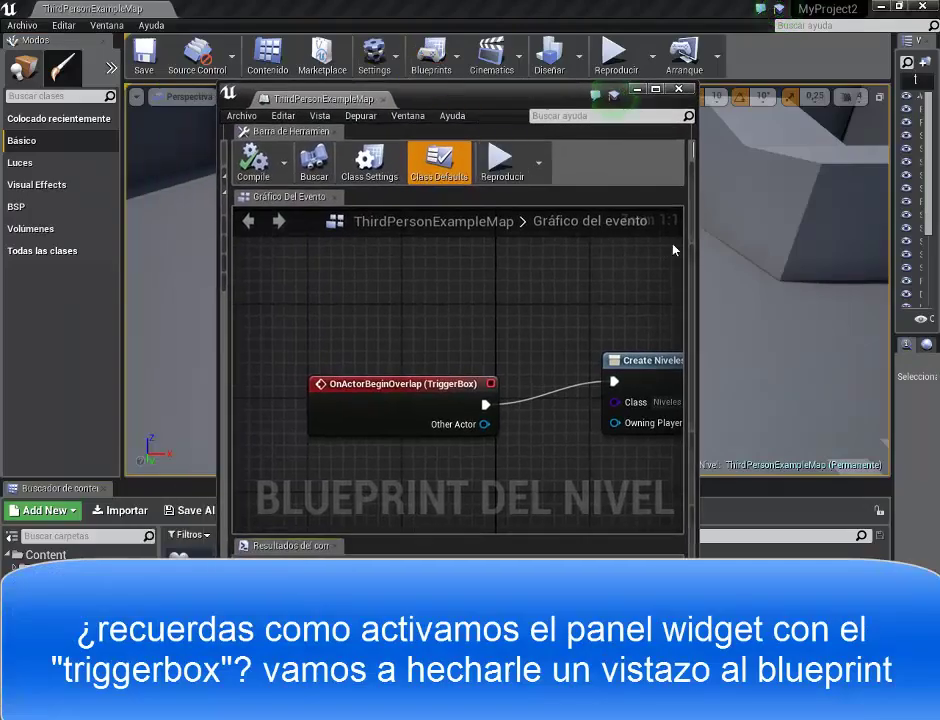
{"action": "left_click_drag", "start_coordinate": [692, 250], "coordinate": [928, 250]}
{"action": "left_click_drag", "start_coordinate": [700, 106], "coordinate": [447, 65]}
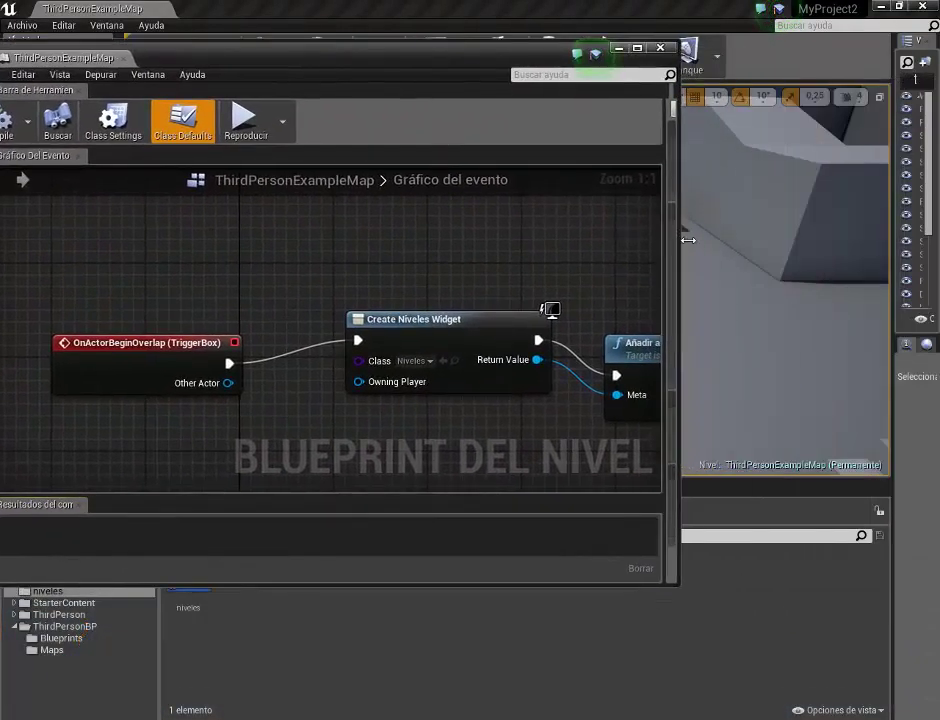
{"action": "left_click_drag", "start_coordinate": [688, 240], "coordinate": [906, 240]}
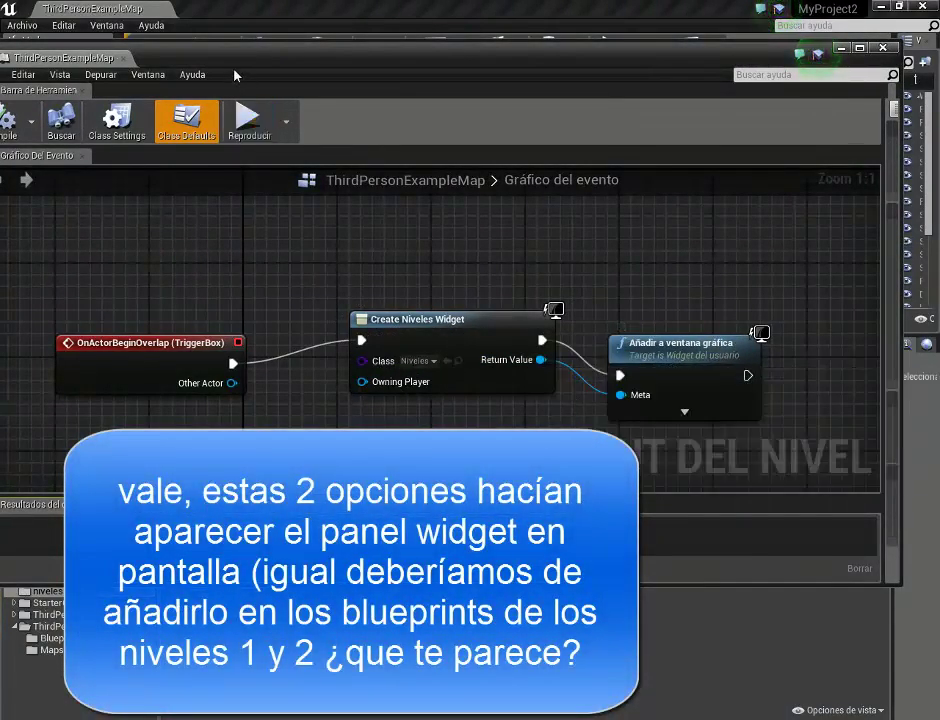
{"action": "mouse_move", "coordinate": [230, 63]}
{"action": "left_mouse_down"}
{"action": "mouse_move", "coordinate": [525, 49]}
{"action": "mouse_move", "coordinate": [447, 59]}
{"action": "mouse_move", "coordinate": [210, 57]}
{"action": "mouse_move", "coordinate": [224, 55]}
{"action": "left_mouse_up"}
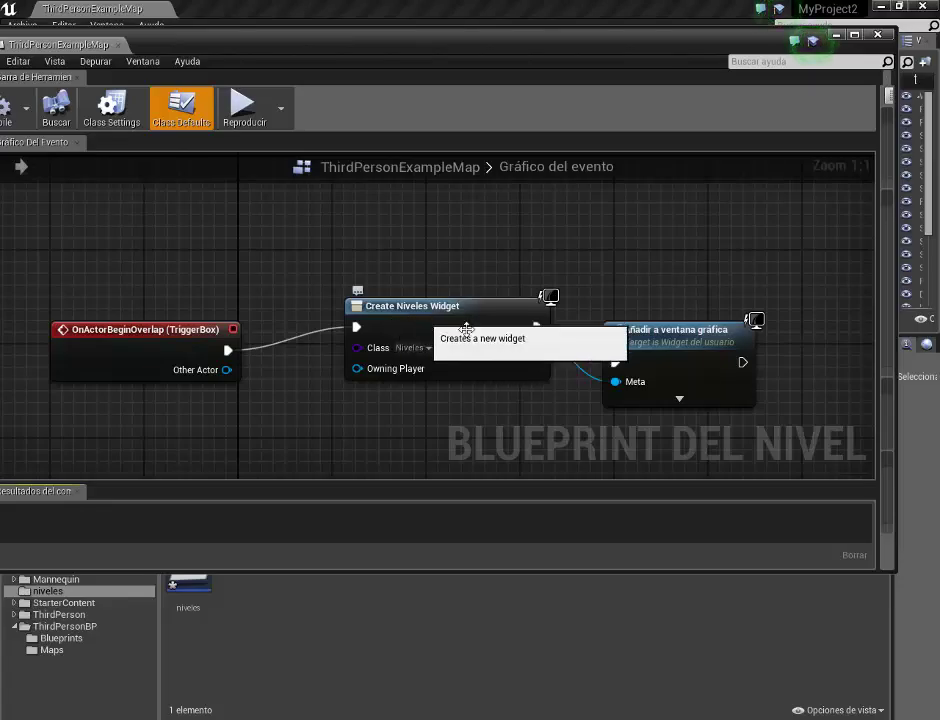
{"action": "left_click_drag", "start_coordinate": [627, 50], "coordinate": [571, 66]}
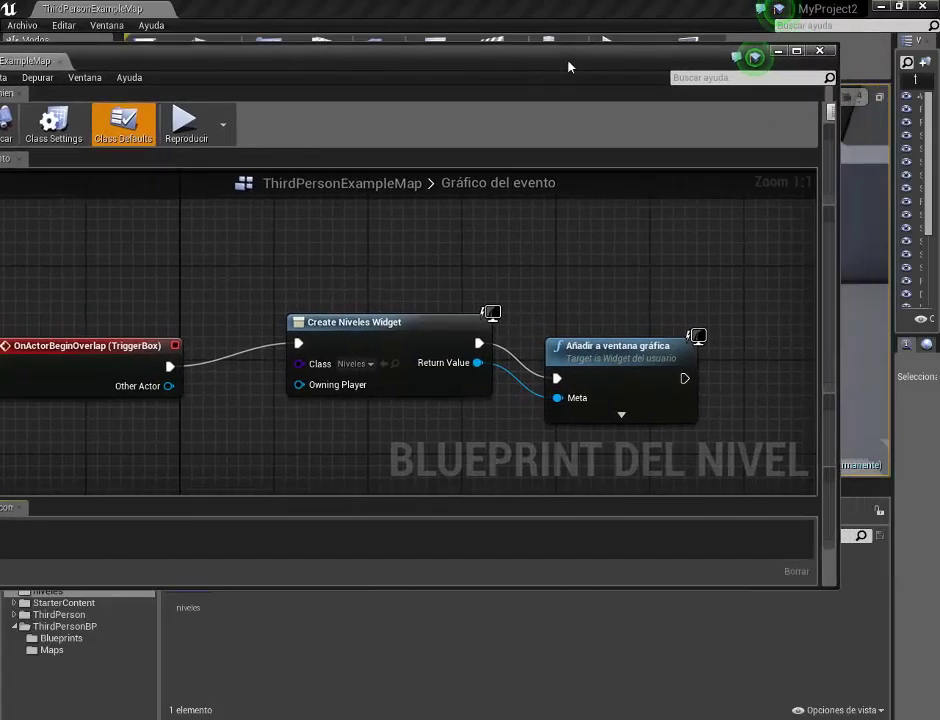
{"action": "left_click", "coordinate": [820, 53]}
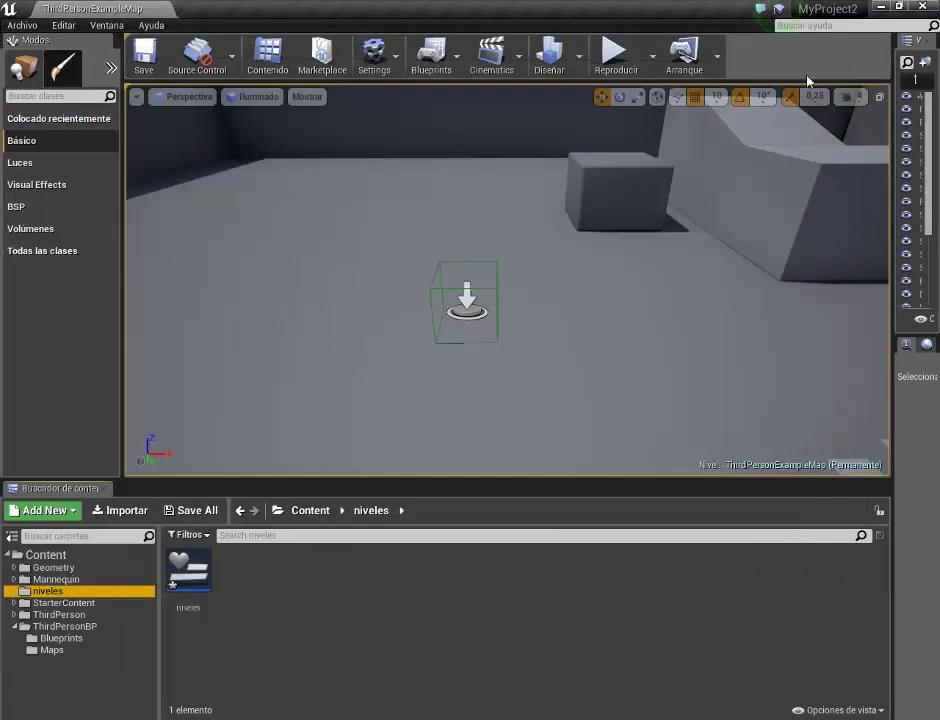
Load level 1 from Archivo > Niveles recientes
{"action": "left_click", "coordinate": [23, 26]}
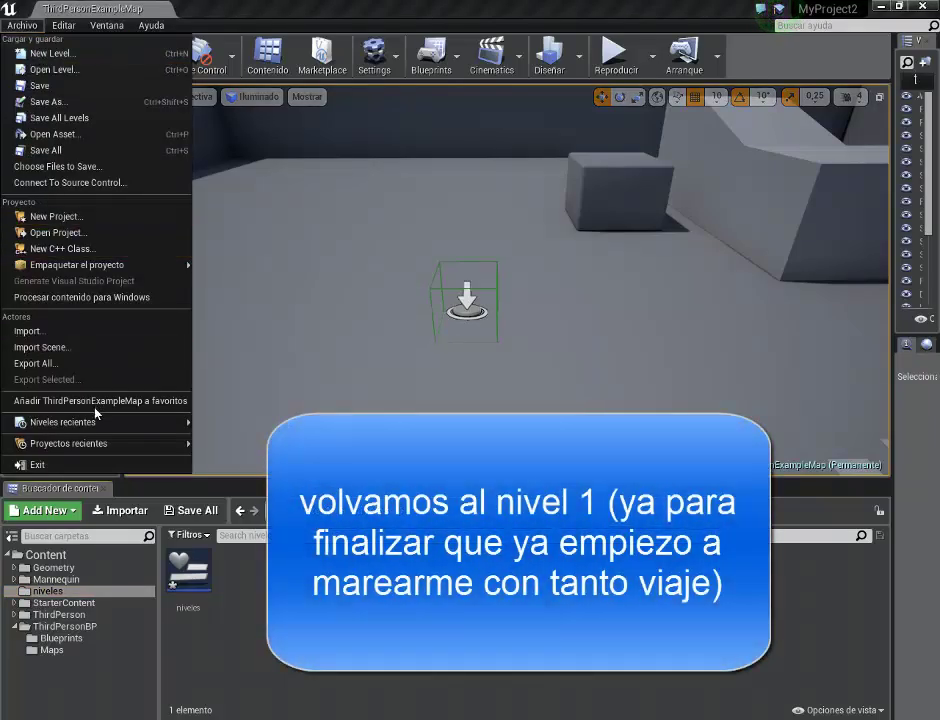
{"action": "mouse_move", "coordinate": [95, 424]}
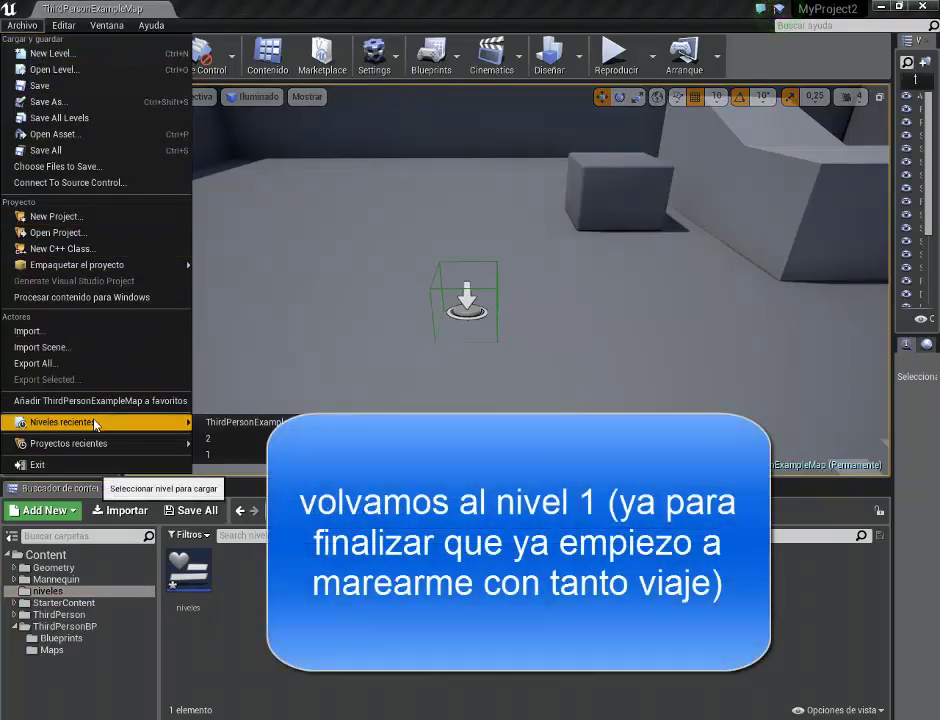
{"action": "left_click", "coordinate": [212, 454]}
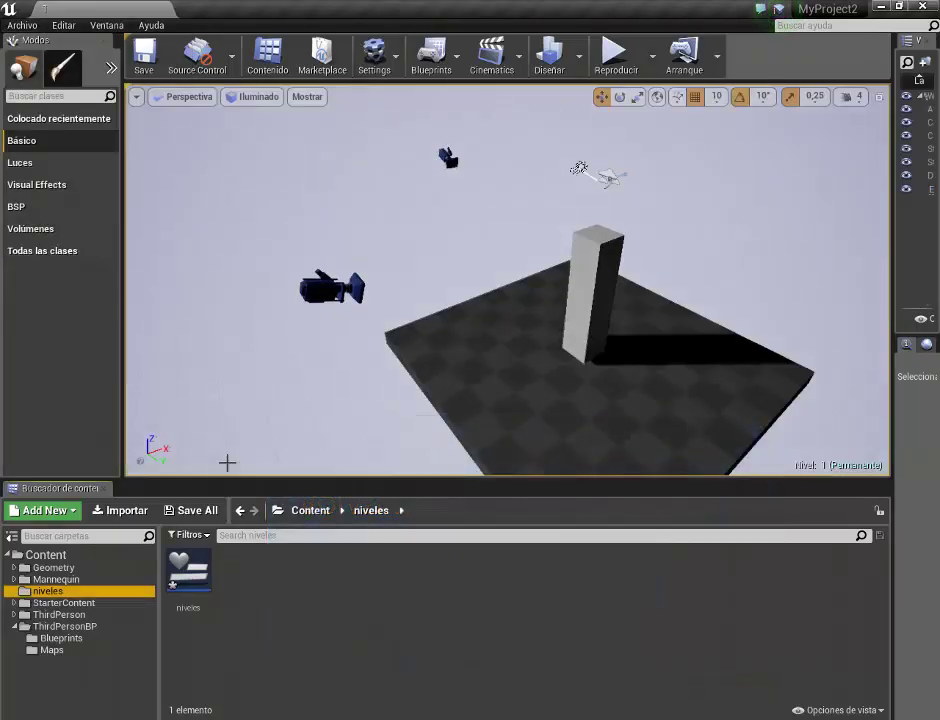
{"action": "left_click", "coordinate": [430, 60]}
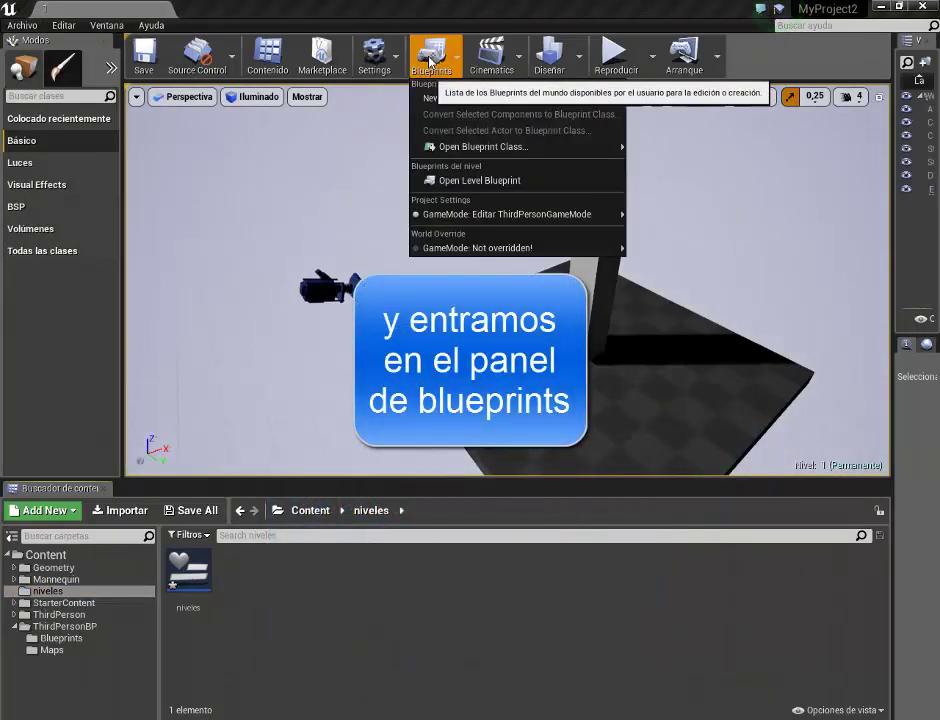
In level 1's blueprint, add a Create Widget node of class niveles after the second camera blend
{"action": "left_click", "coordinate": [438, 180]}
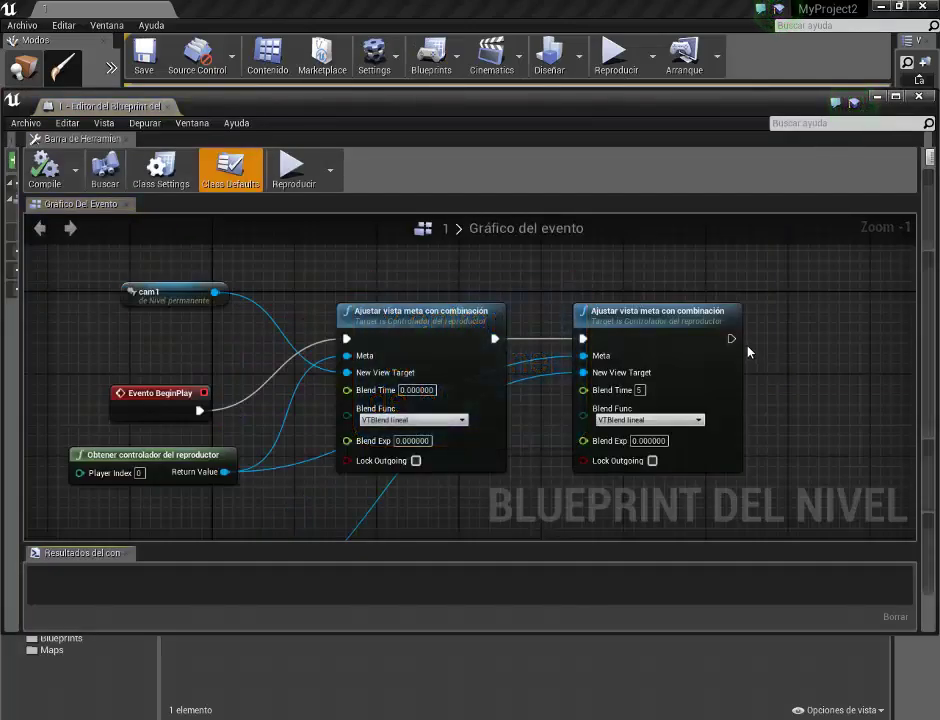
{"action": "scroll", "coordinate": [469, 413], "scroll_direction": "down", "scroll_amount": 3}
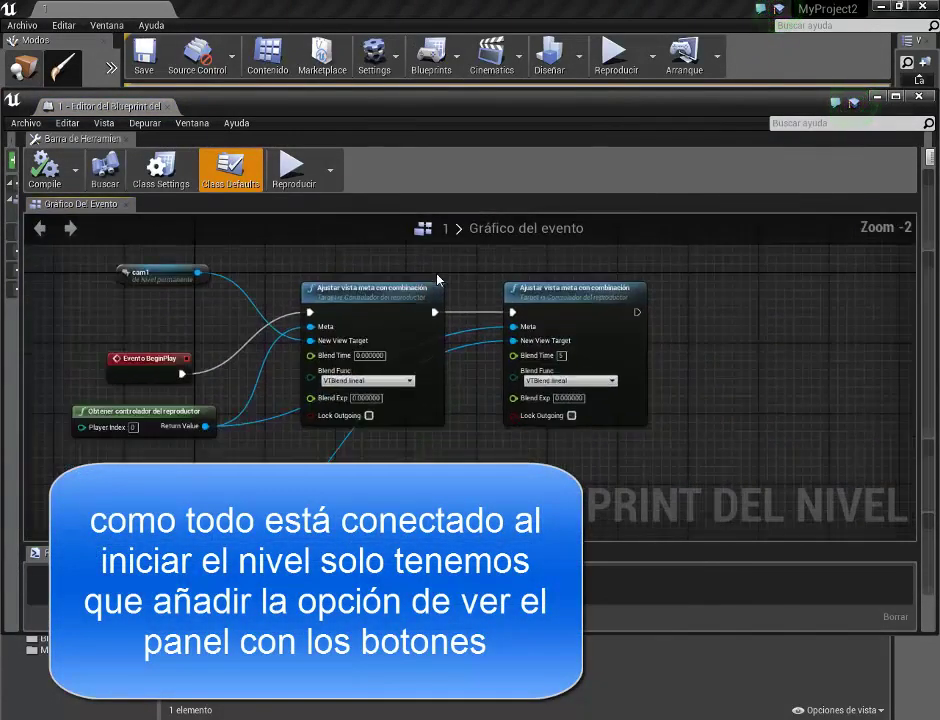
{"action": "right_click_drag", "start_coordinate": [469, 413], "coordinate": [411, 432]}
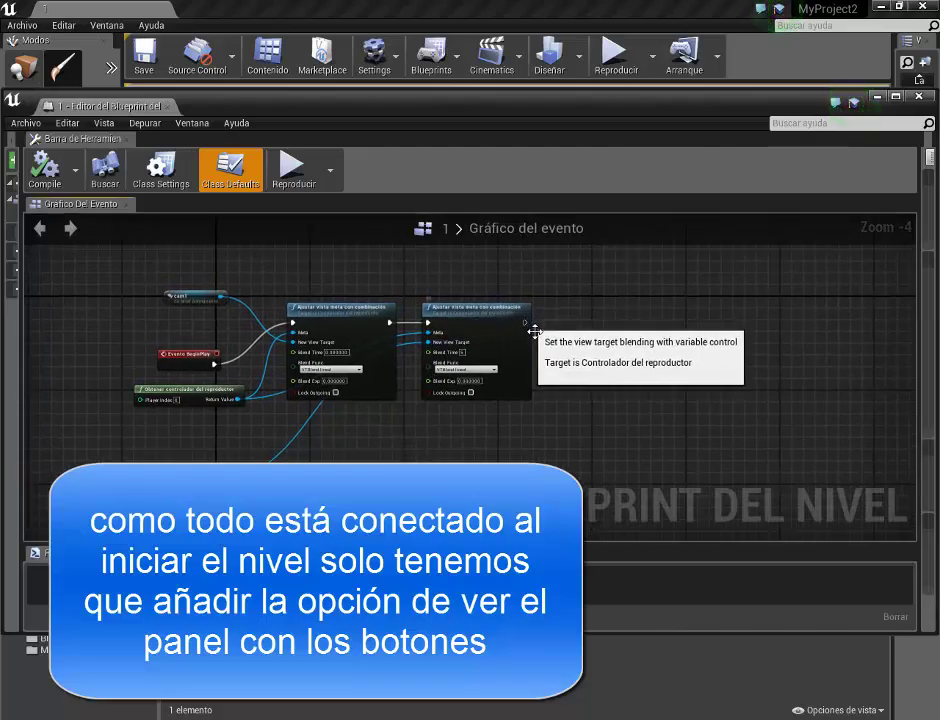
{"action": "left_click_drag", "start_coordinate": [524, 323], "coordinate": [596, 326]}
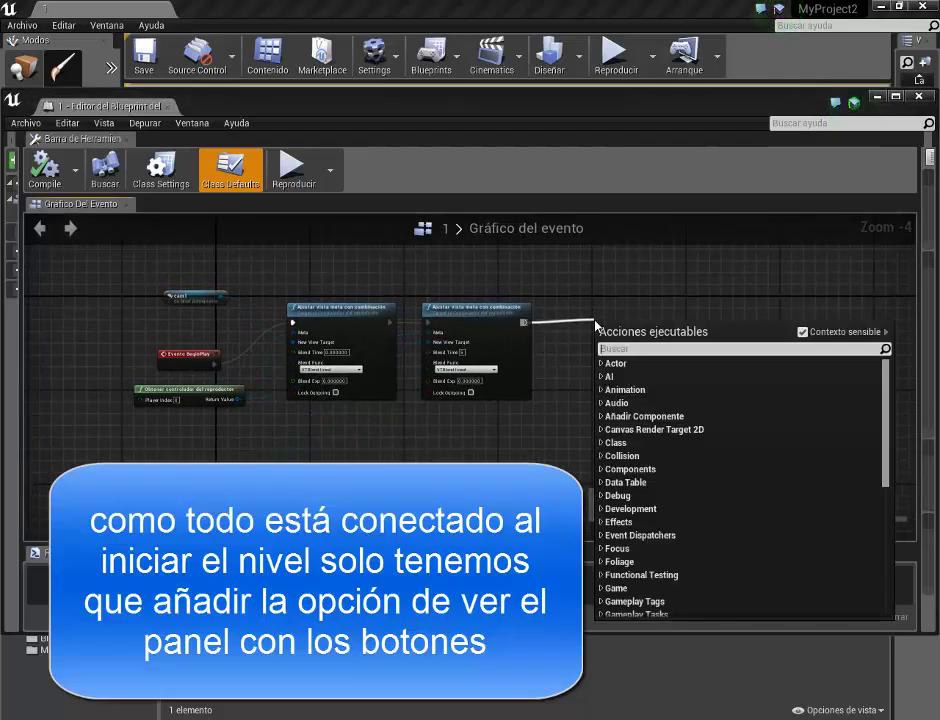
{"action": "type", "text": "wid"}
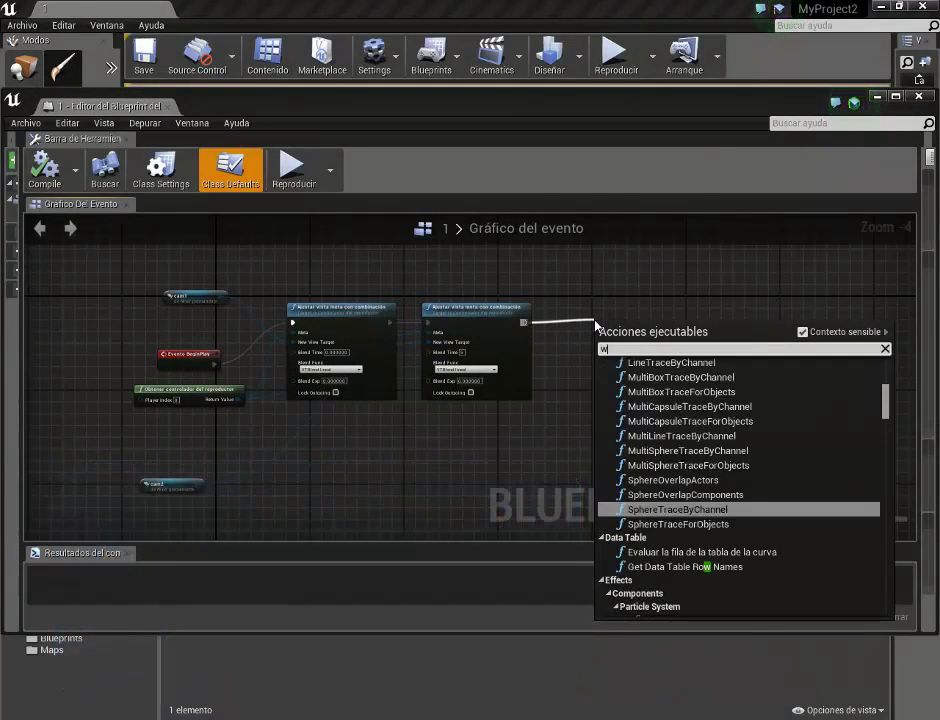
{"action": "type", "text": "get"}
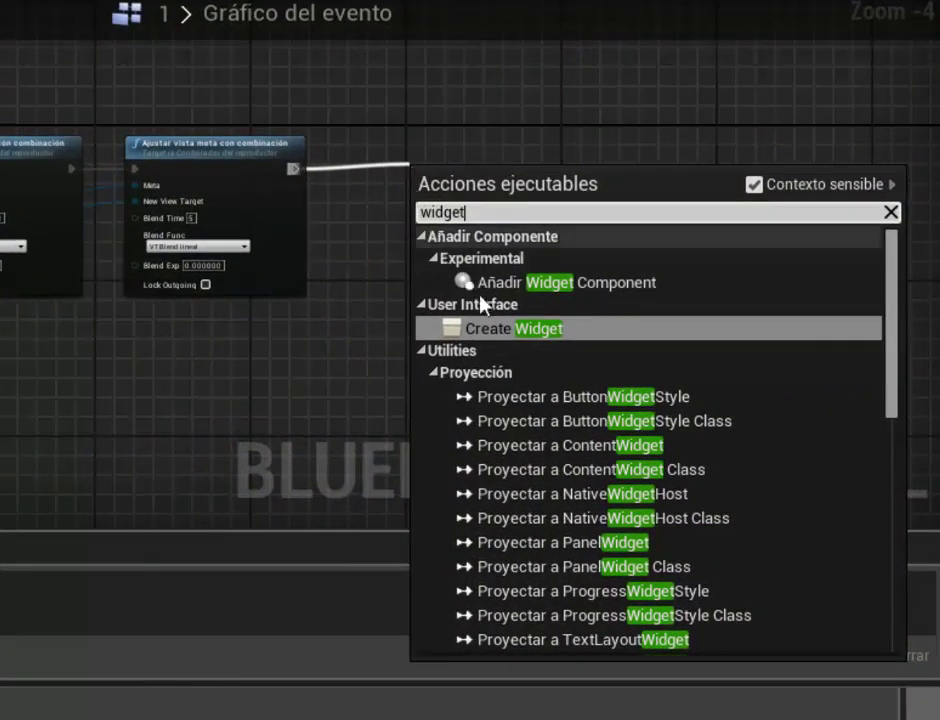
{"action": "left_click", "coordinate": [503, 329]}
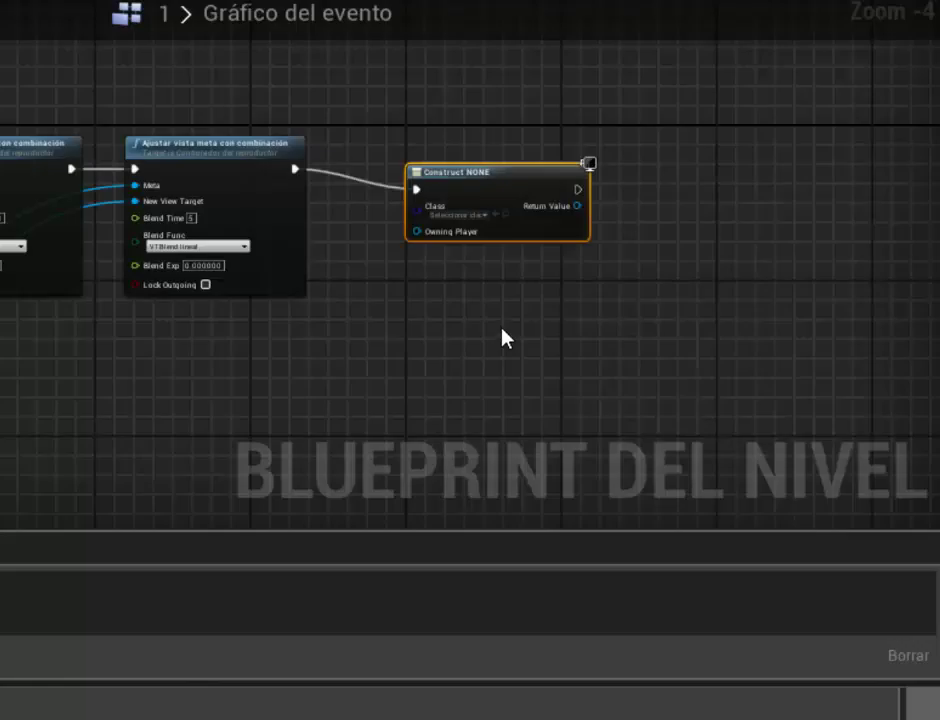
{"action": "scroll", "coordinate": [501, 336], "scroll_direction": "up", "scroll_amount": 4}
{"action": "left_click", "coordinate": [477, 157]}
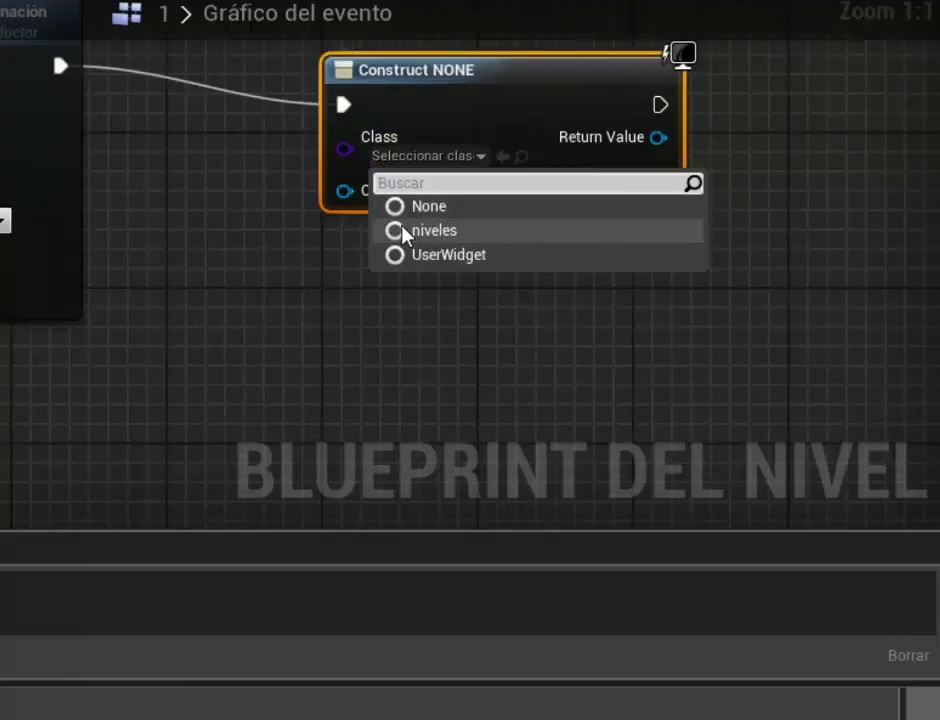
{"action": "left_click", "coordinate": [443, 236]}
Add an Add to Viewport node after it, fed by the created widget
{"action": "right_click_drag", "start_coordinate": [434, 336], "coordinate": [178, 410]}
{"action": "left_click_drag", "start_coordinate": [405, 185], "coordinate": [577, 151]}
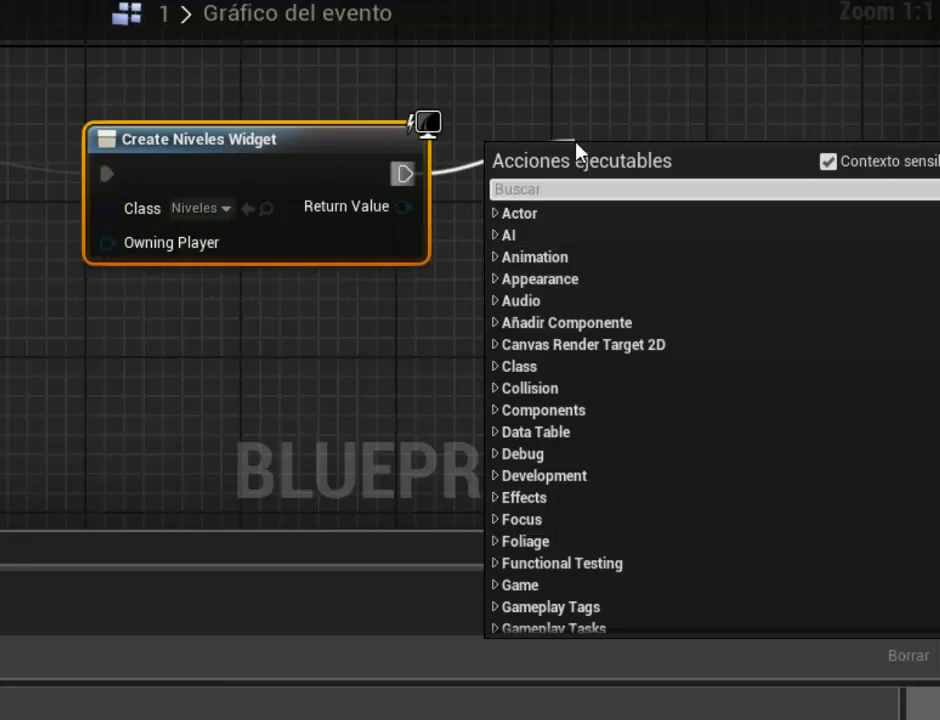
{"action": "type", "text": "ventana"}
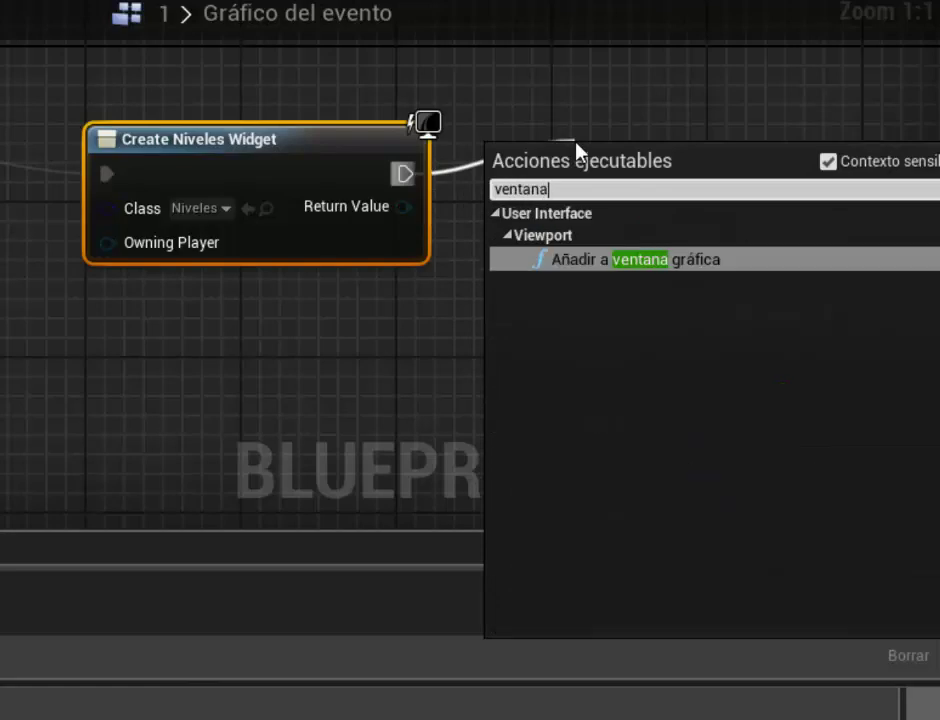
{"action": "left_click", "coordinate": [602, 258]}
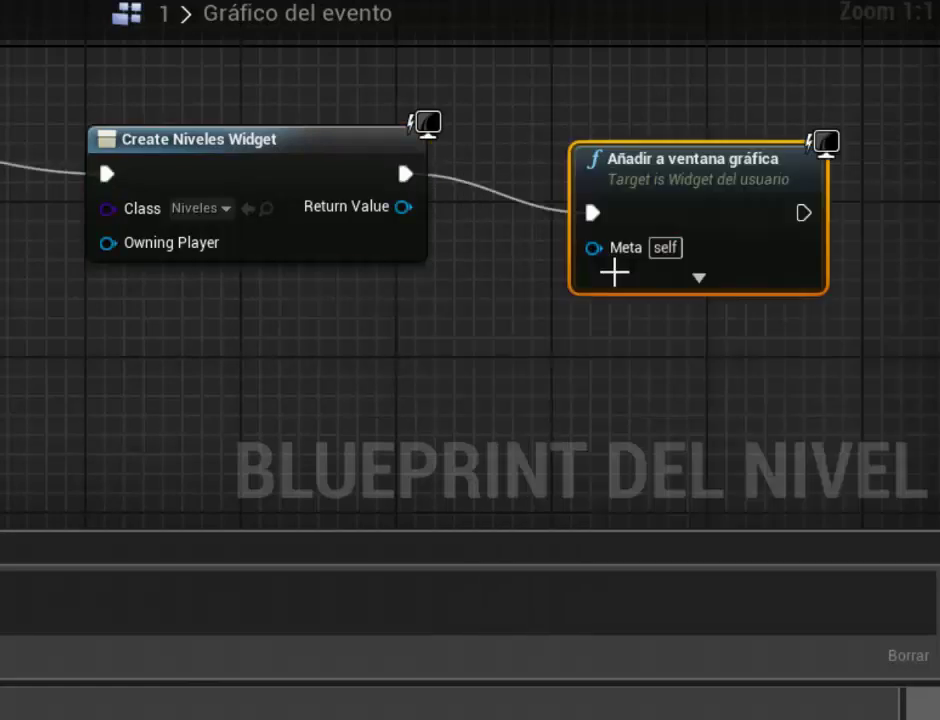
{"action": "right_click_drag", "start_coordinate": [522, 305], "coordinate": [400, 303]}
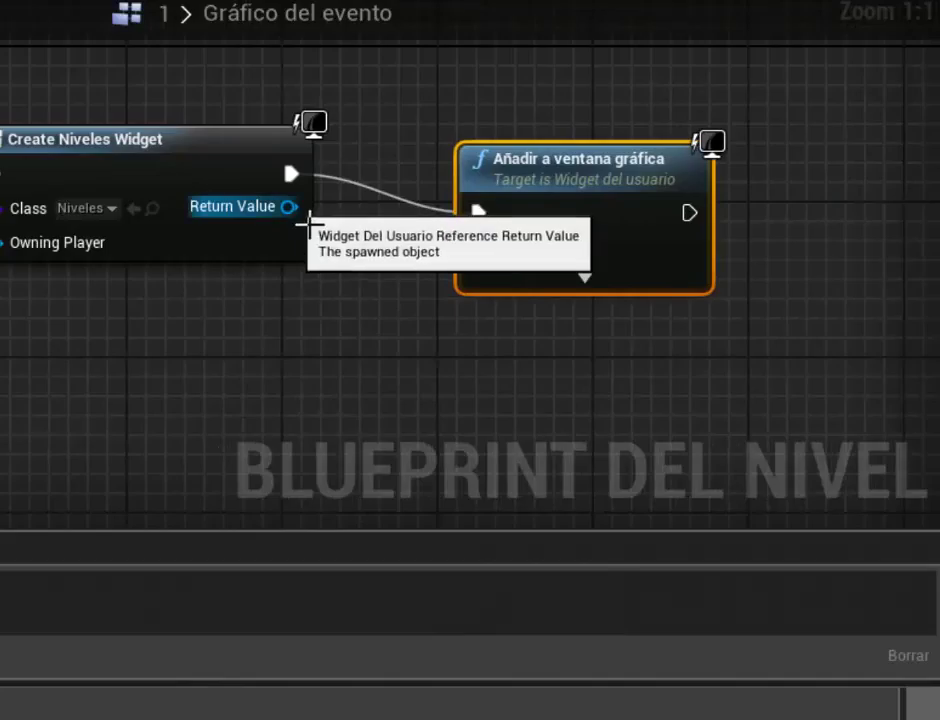
{"action": "left_click_drag", "start_coordinate": [290, 207], "coordinate": [484, 250]}
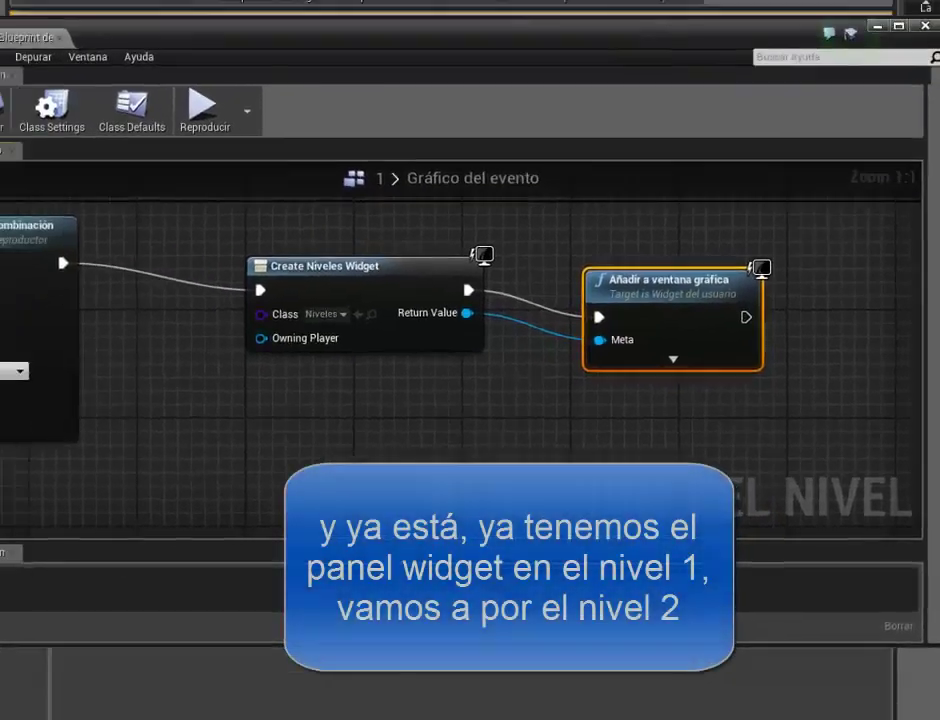
Compile level 1's blueprint and close the blueprint editor
{"action": "scroll", "coordinate": [455, 340], "scroll_direction": "down", "scroll_amount": 3}
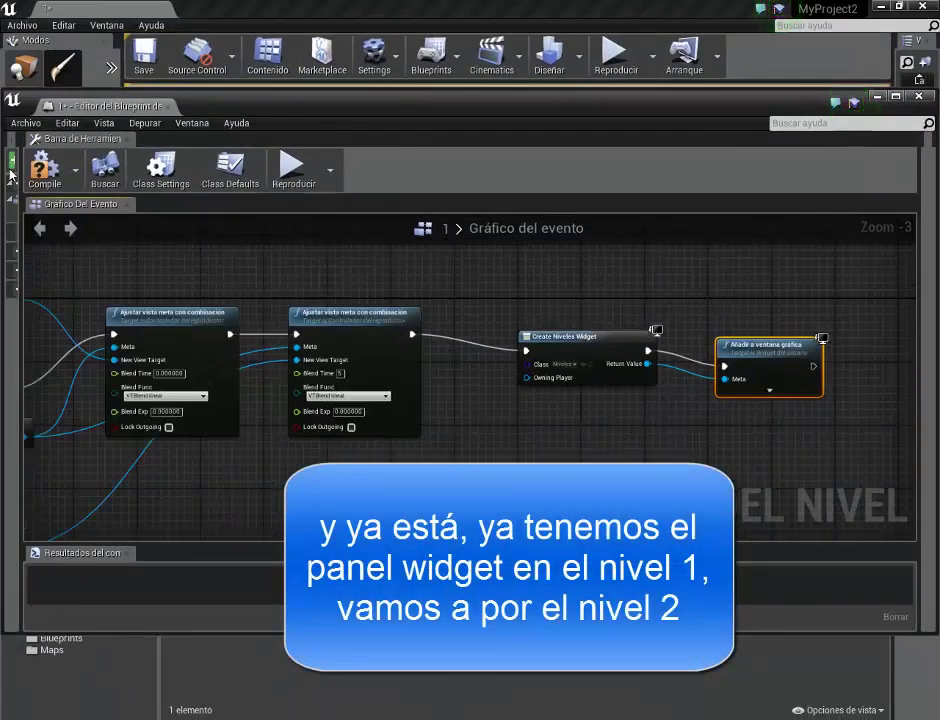
{"action": "left_click", "coordinate": [45, 168]}
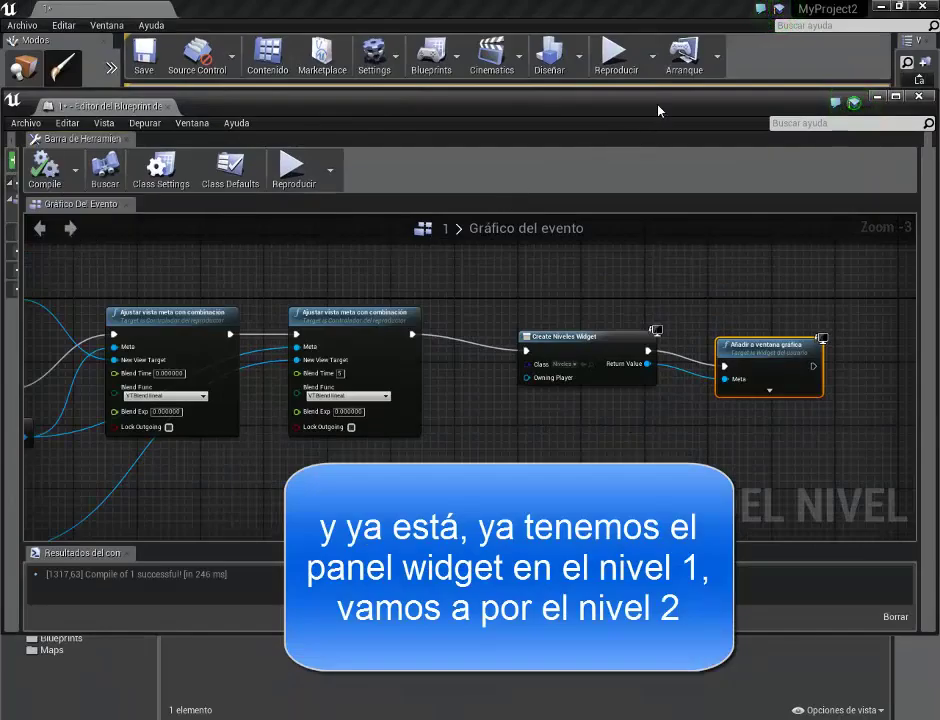
{"action": "left_click_drag", "start_coordinate": [658, 110], "coordinate": [557, 126]}
{"action": "left_click", "coordinate": [818, 112]}
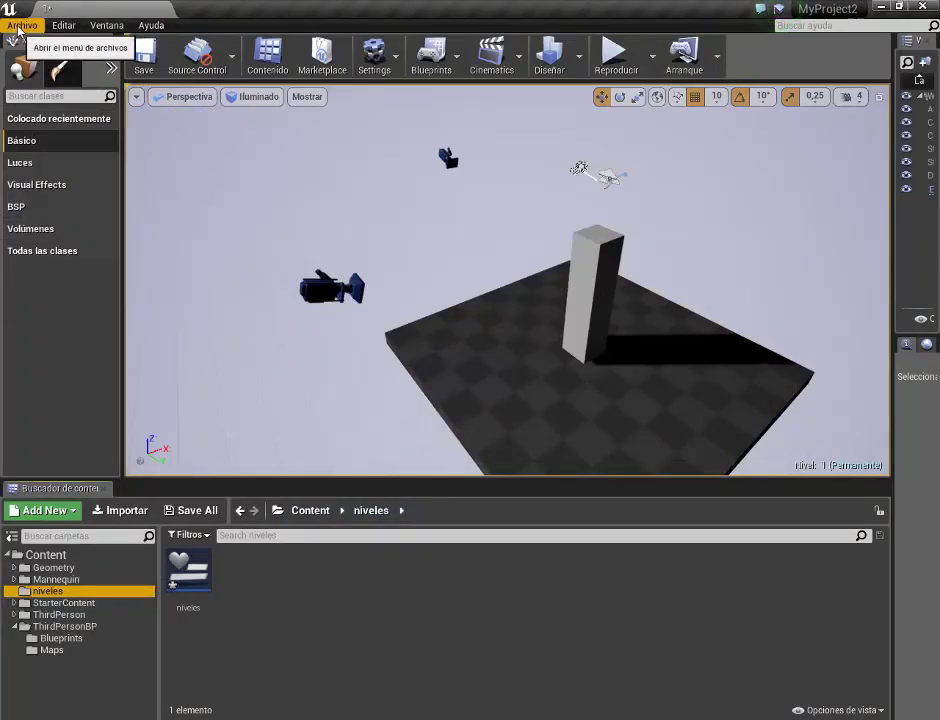
Save level 1, load level 2 from recent levels, and open its level blueprint
{"action": "left_click", "coordinate": [146, 55]}
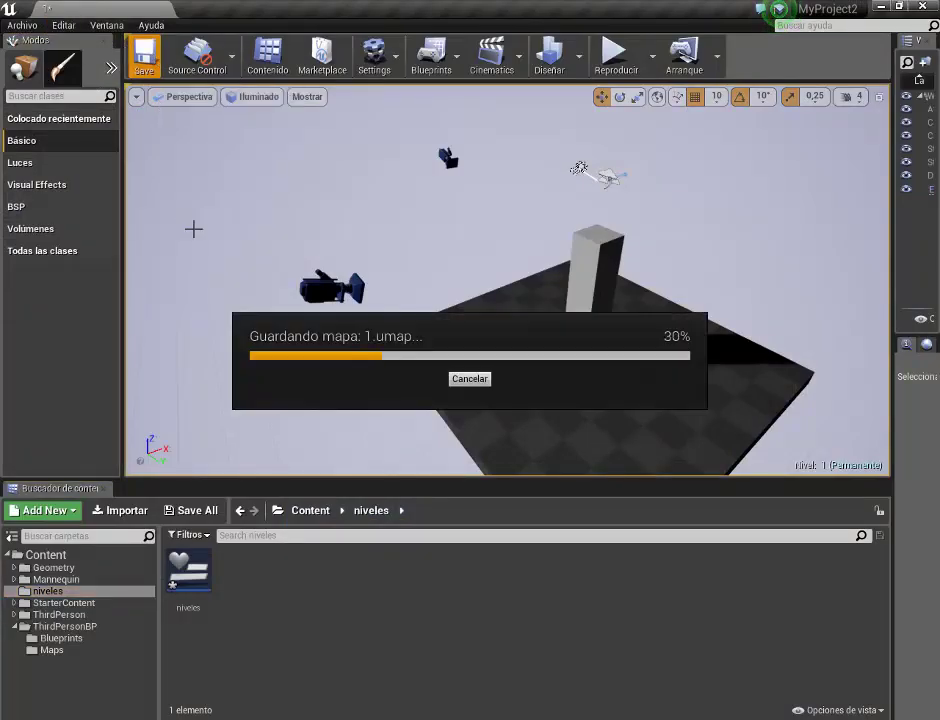
{"action": "left_click", "coordinate": [19, 27]}
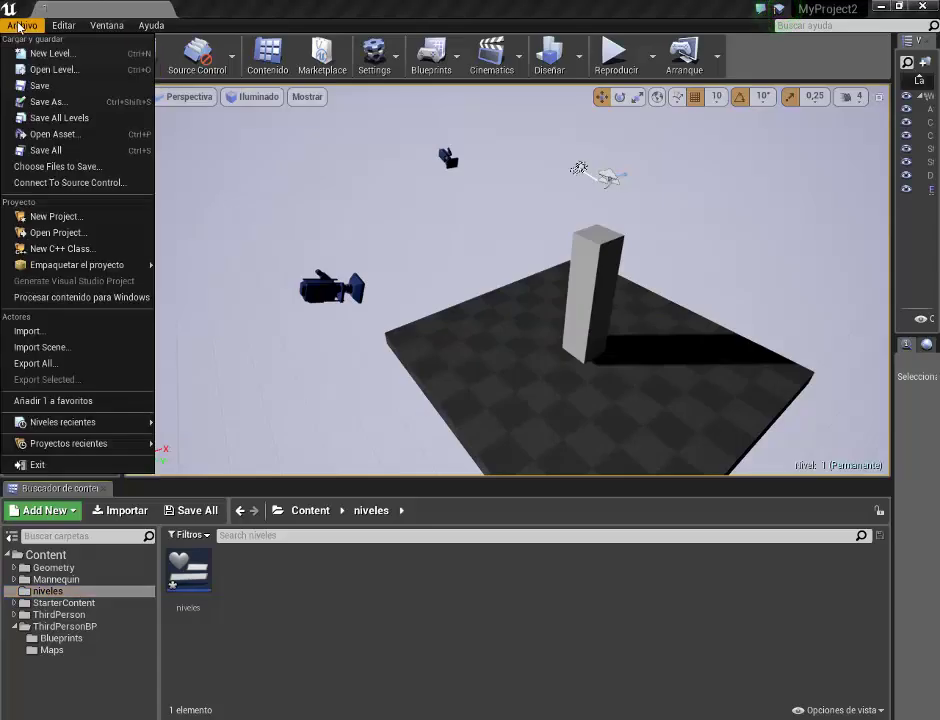
{"action": "mouse_move", "coordinate": [70, 423]}
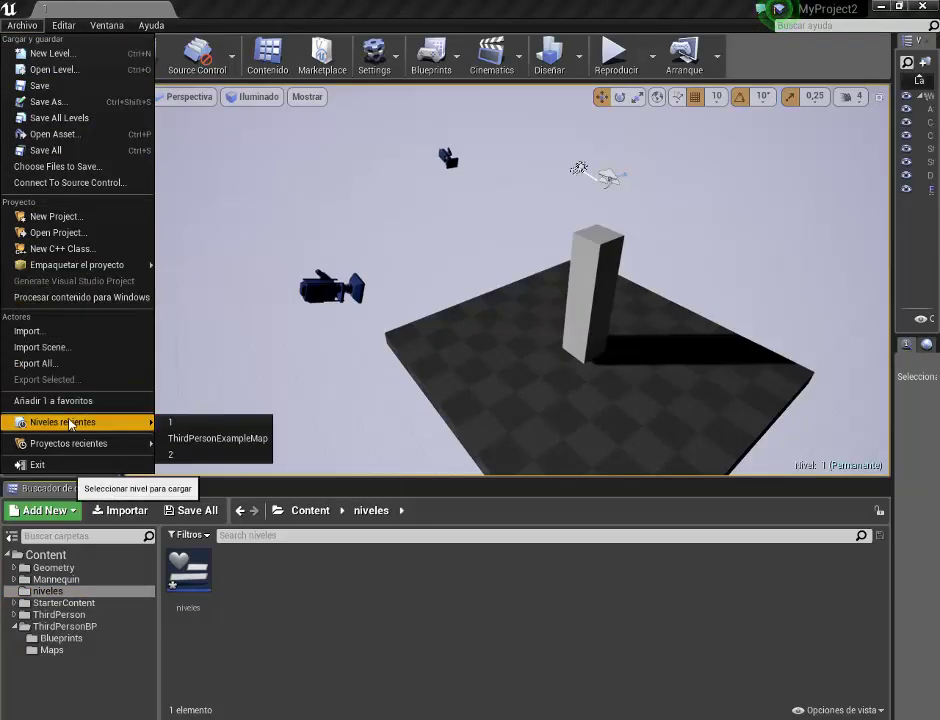
{"action": "left_click", "coordinate": [180, 455]}
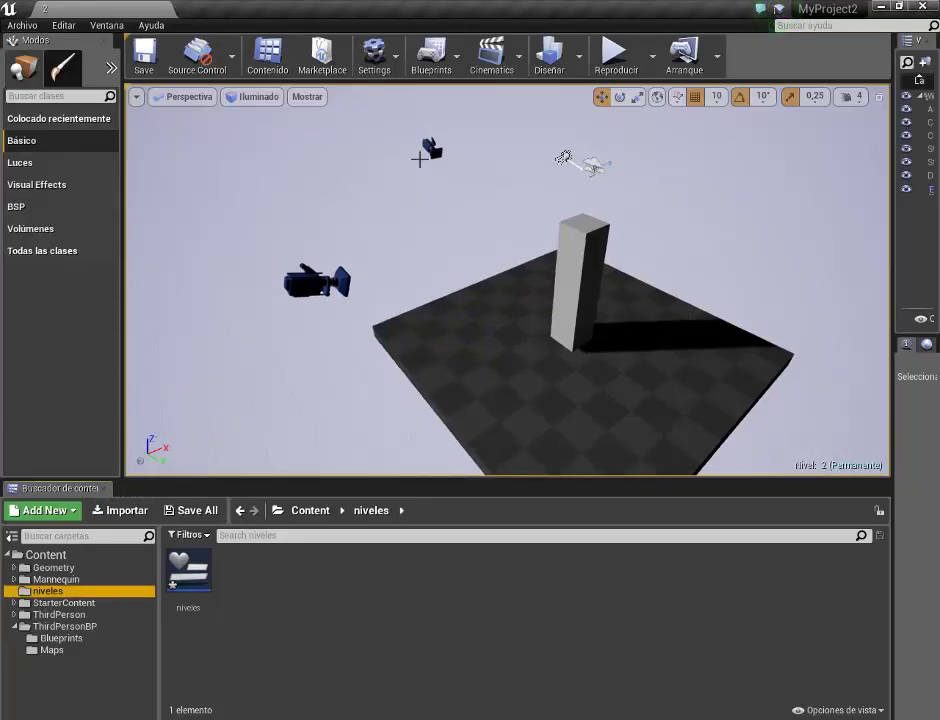
{"action": "left_click", "coordinate": [428, 68]}
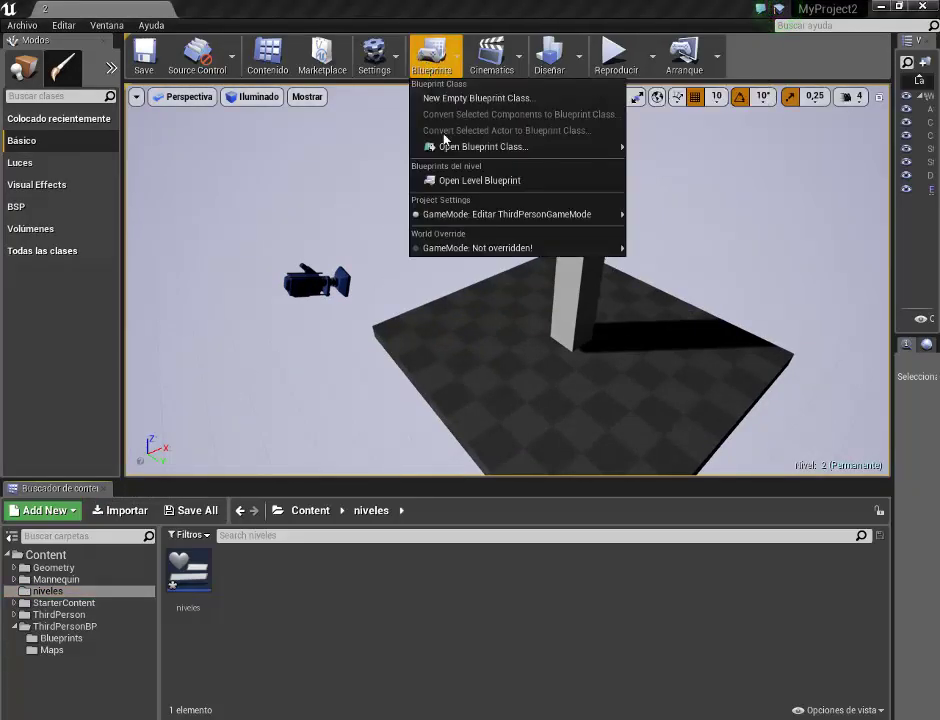
{"action": "left_click", "coordinate": [445, 181]}
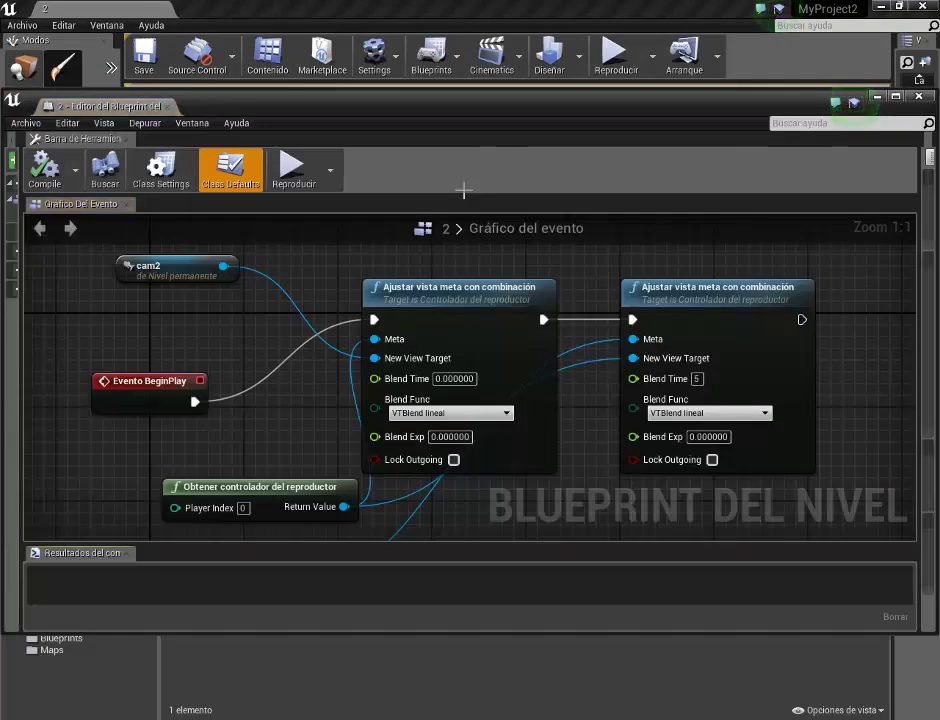
Add a Create Widget node after the second camera blend in the level blueprint
{"action": "left_click_drag", "start_coordinate": [442, 113], "coordinate": [452, 1]}
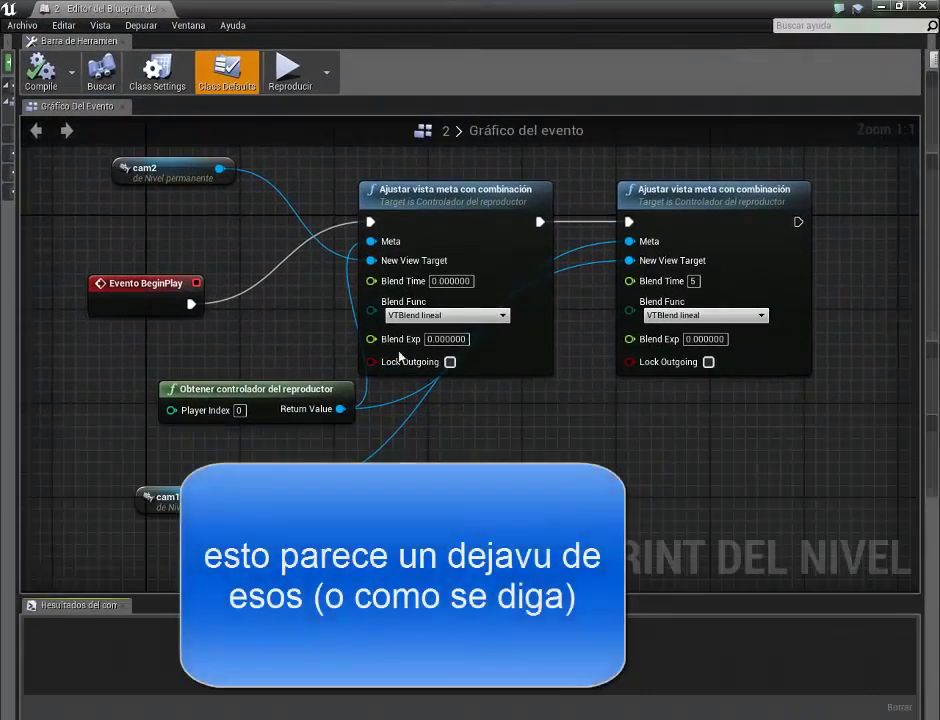
{"action": "right_click_drag", "start_coordinate": [500, 520], "coordinate": [396, 520]}
{"action": "scroll", "coordinate": [420, 450], "scroll_direction": "down", "scroll_amount": 3}
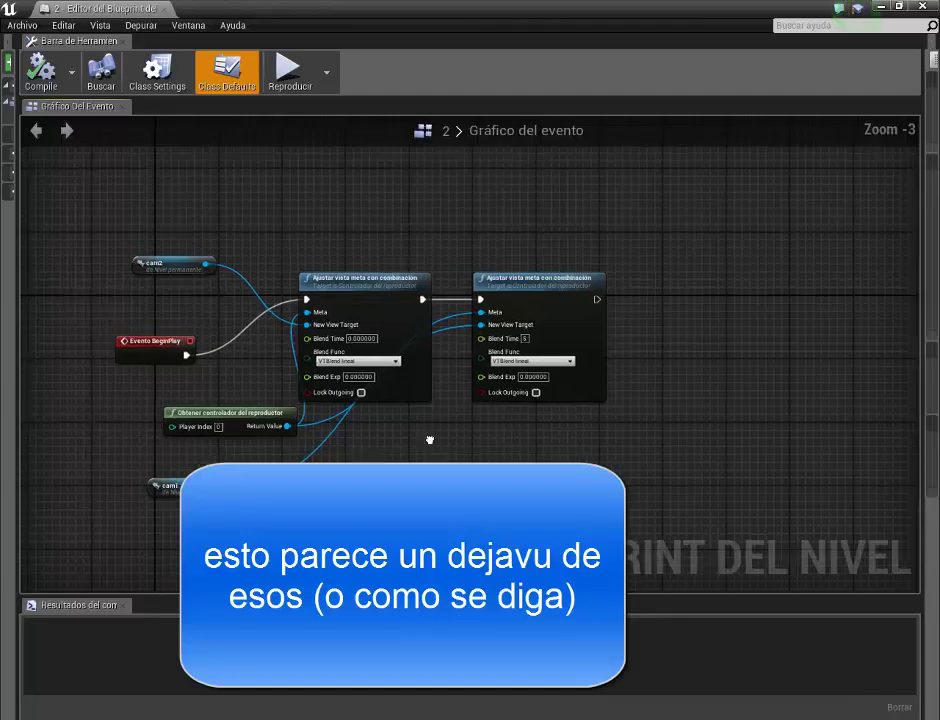
{"action": "right_click_drag", "start_coordinate": [428, 441], "coordinate": [371, 430]}
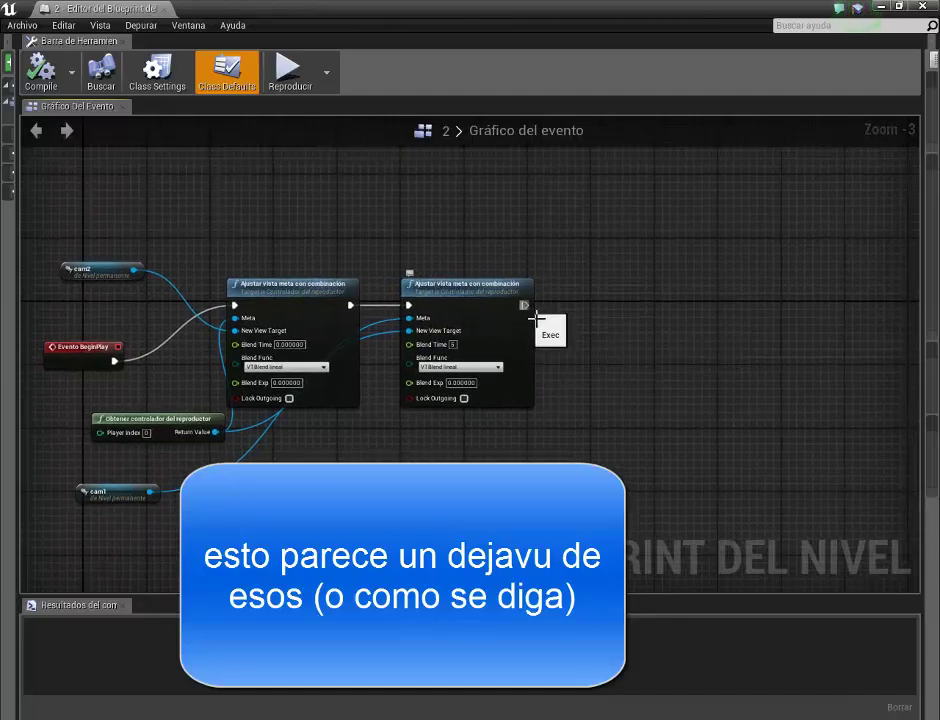
{"action": "left_click_drag", "start_coordinate": [537, 318], "coordinate": [604, 310]}
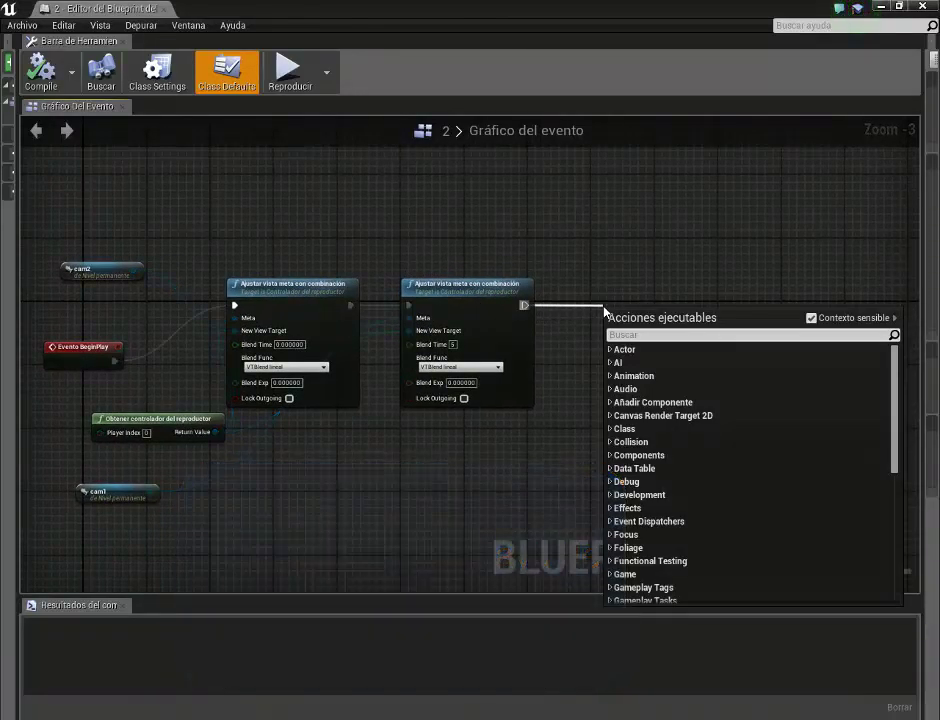
{"action": "type", "text": "wi"}
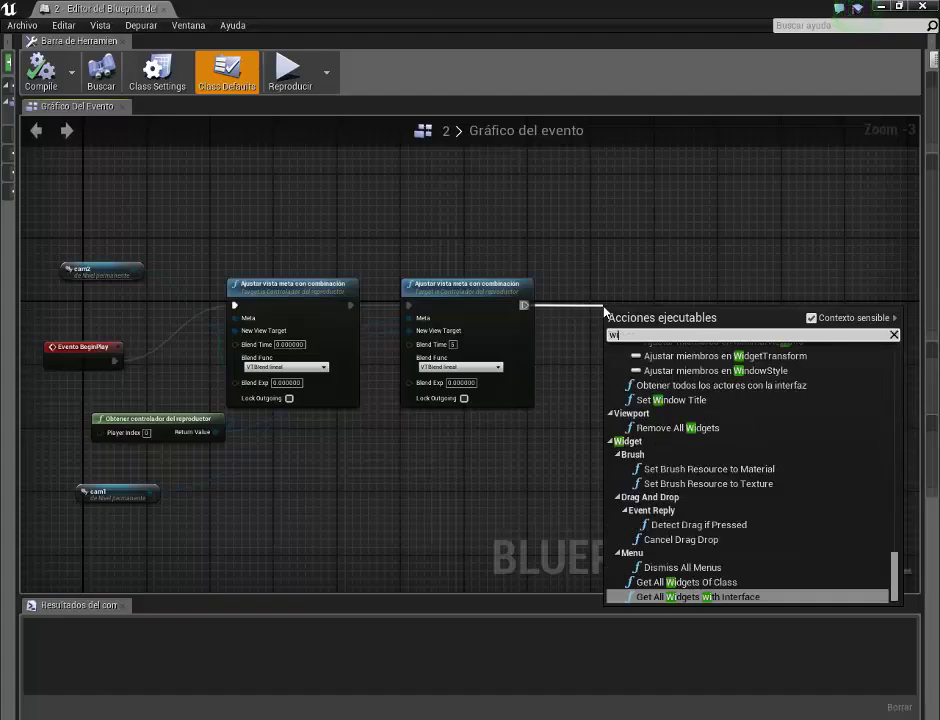
{"action": "type", "text": "dget"}
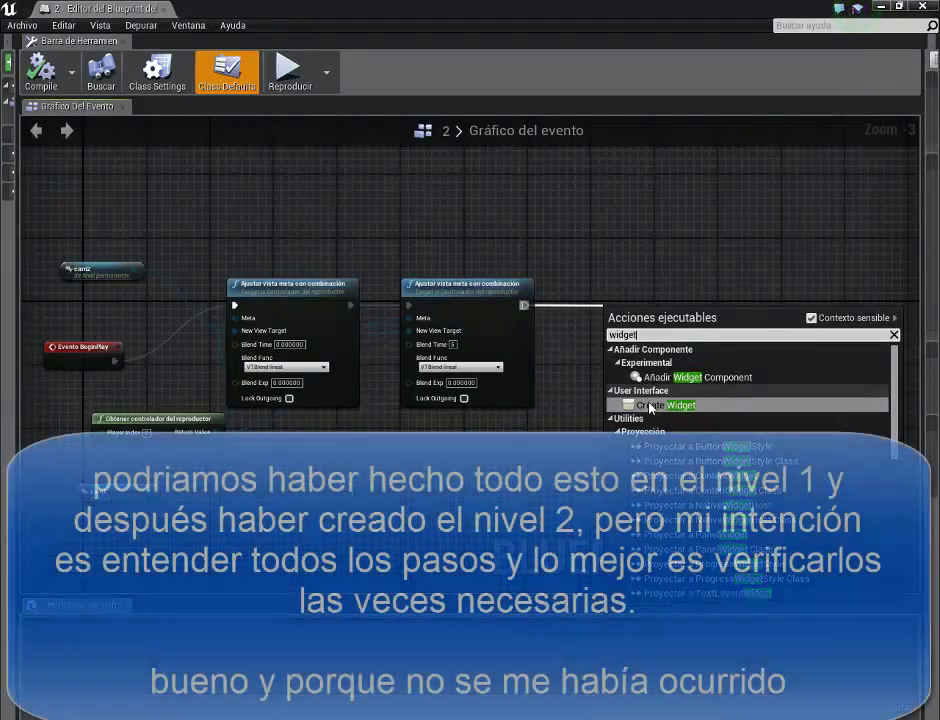
{"action": "left_click", "coordinate": [637, 404]}
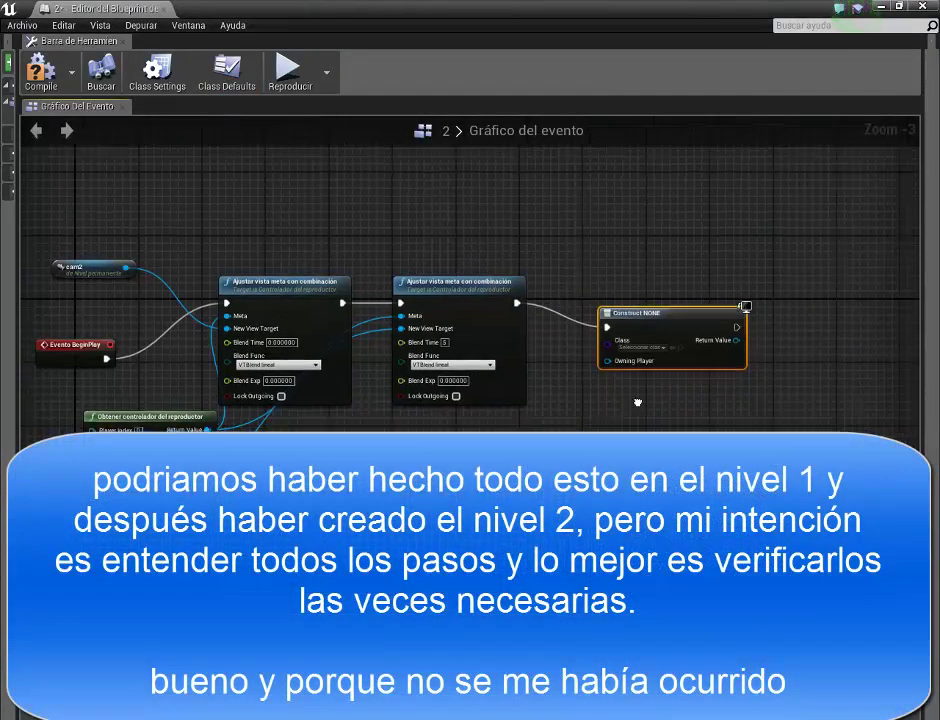
Set the widget class to Niveles and drag a wire from its exec output
{"action": "scroll", "coordinate": [637, 404], "scroll_direction": "up", "scroll_amount": 3}
{"action": "left_click", "coordinate": [569, 335]}
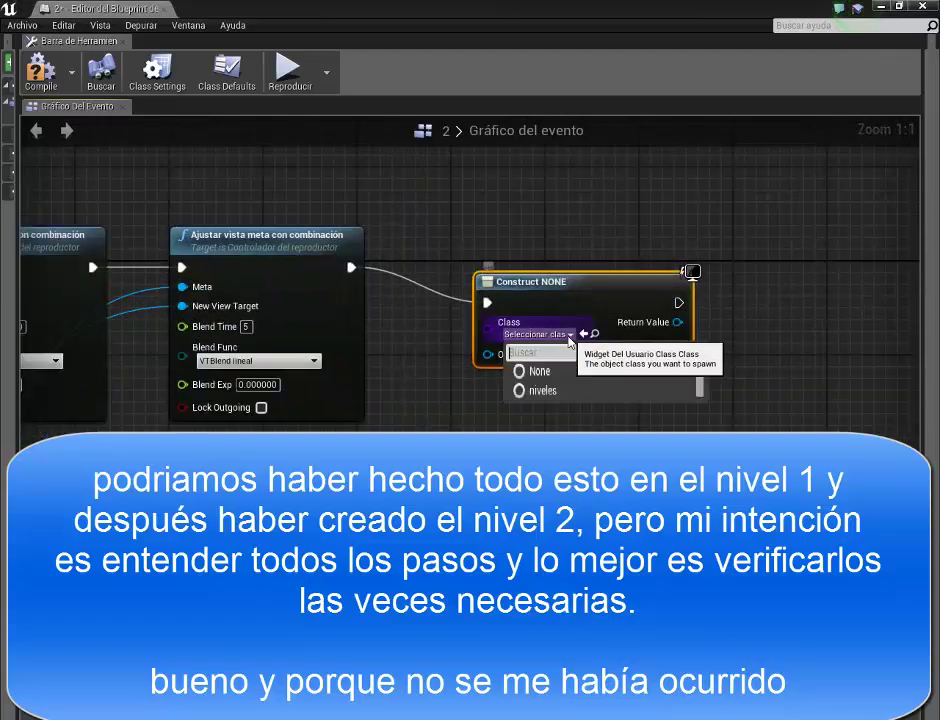
{"action": "left_click", "coordinate": [545, 378]}
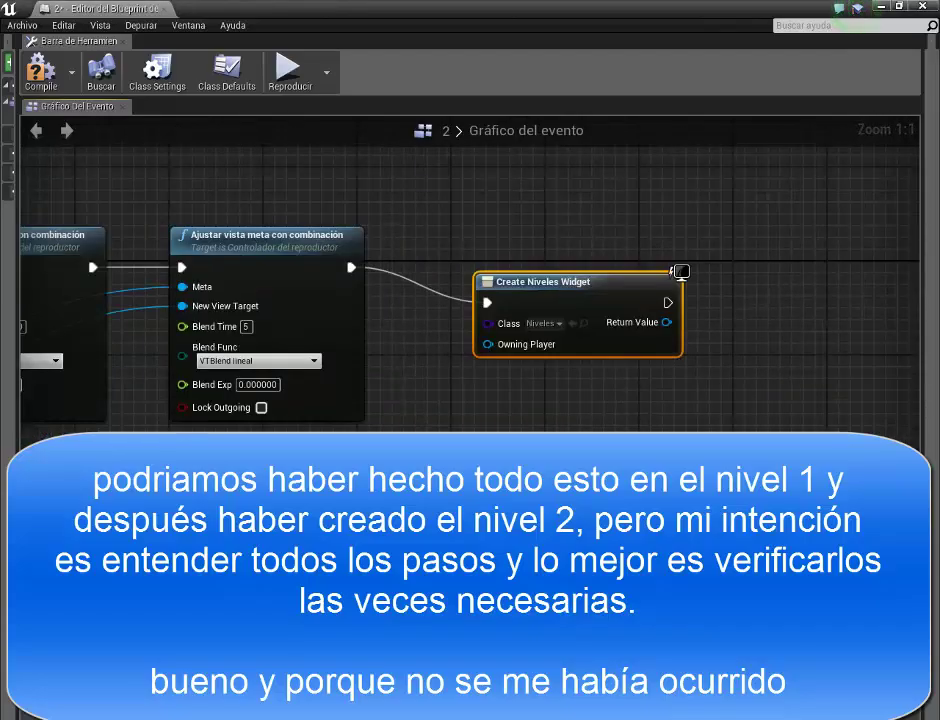
{"action": "right_click_drag", "start_coordinate": [671, 267], "coordinate": [612, 270]}
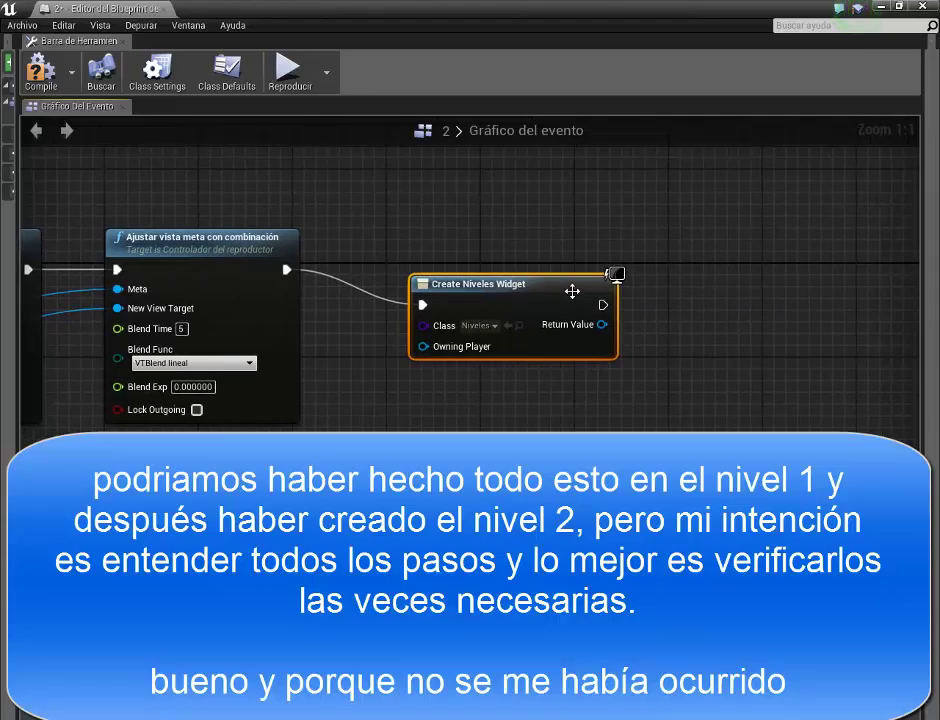
{"action": "left_click_drag", "start_coordinate": [610, 316], "coordinate": [691, 286]}
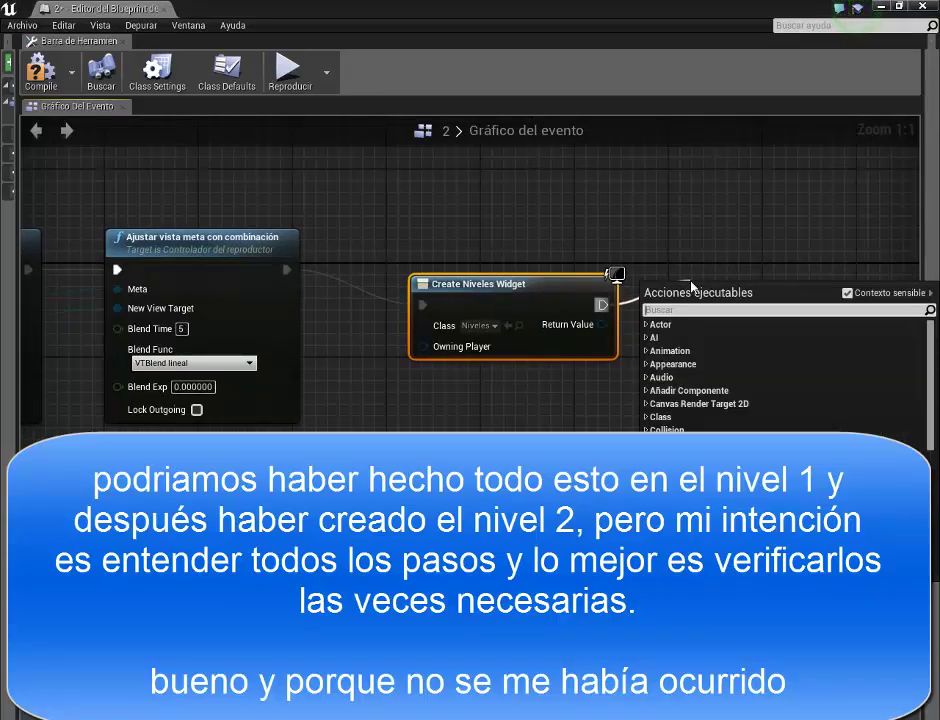
Add an Añadir a ventana gráfica node and wire the widget's Return Value to Meta
{"action": "type", "text": "ventana"}
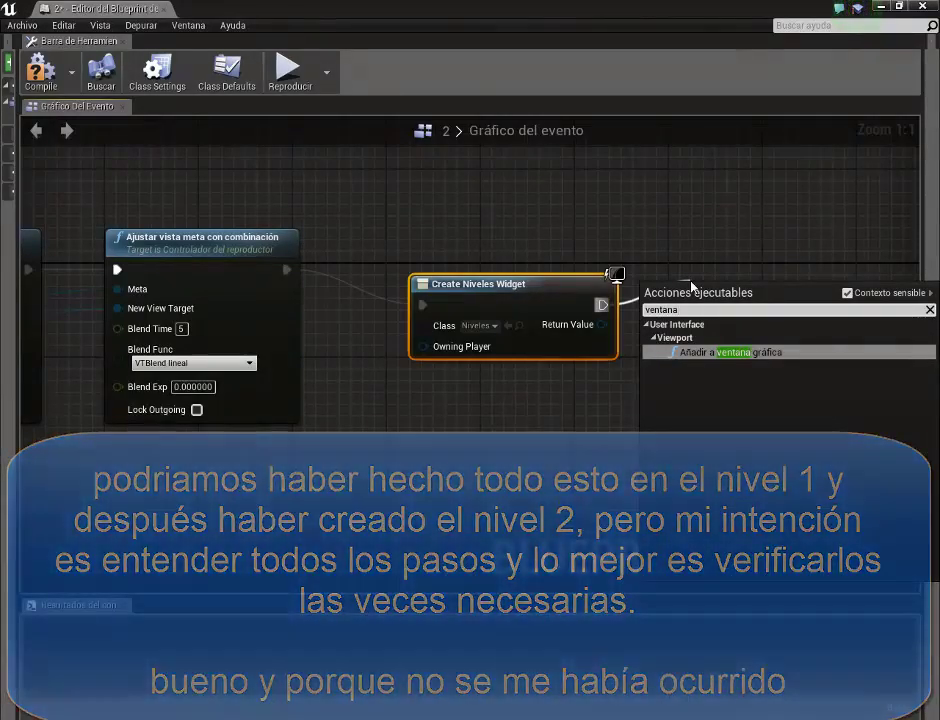
{"action": "left_click", "coordinate": [700, 353]}
{"action": "right_click_drag", "start_coordinate": [623, 413], "coordinate": [535, 409]}
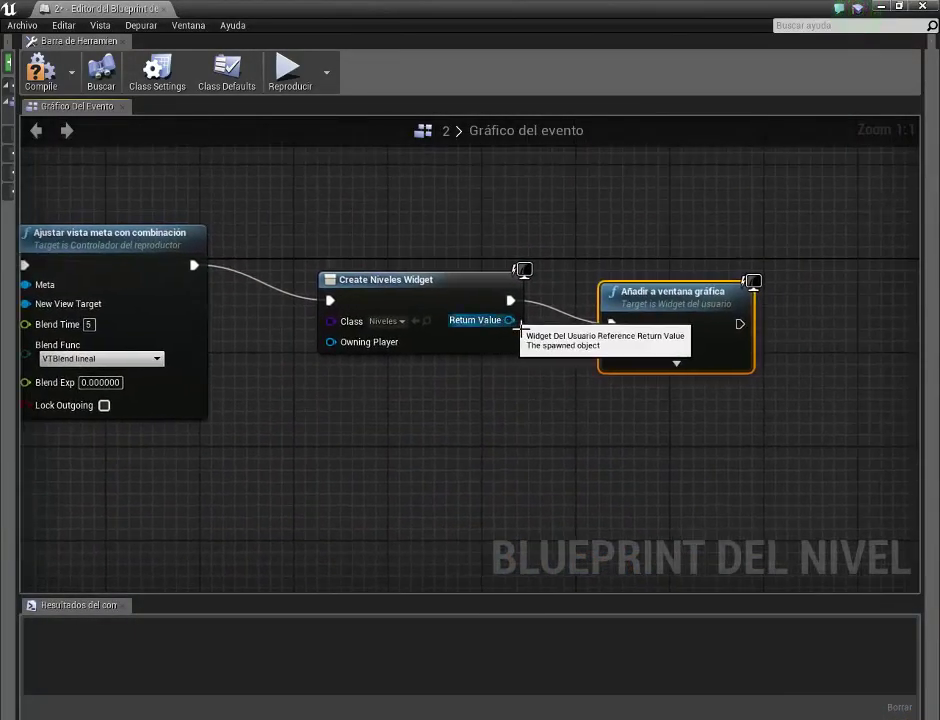
{"action": "left_click_drag", "start_coordinate": [507, 320], "coordinate": [613, 352]}
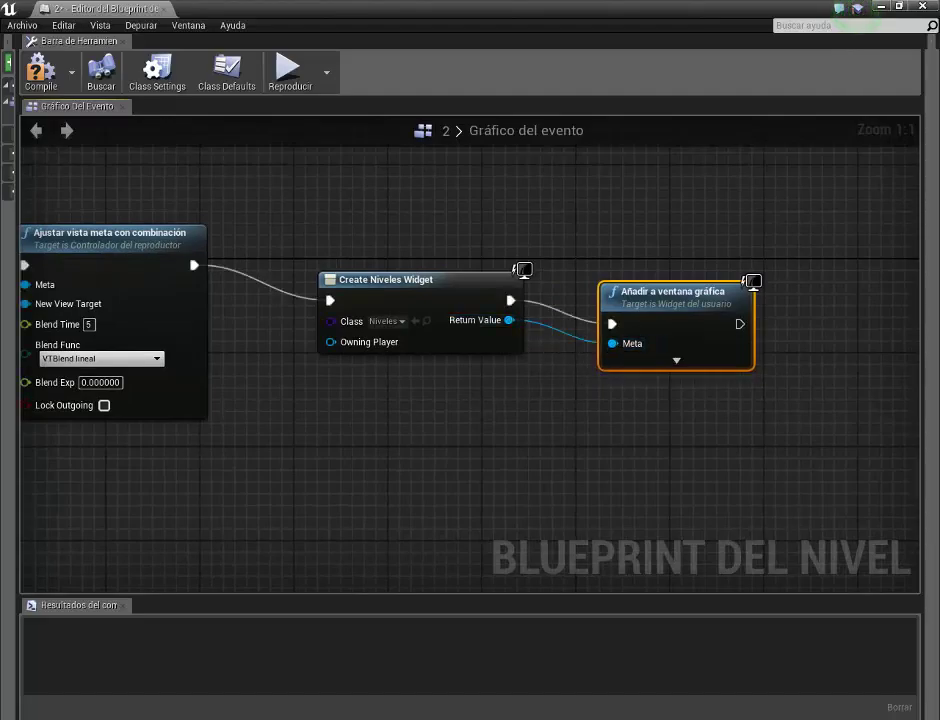
{"action": "right_click_drag", "start_coordinate": [461, 398], "coordinate": [558, 405]}
{"action": "scroll", "coordinate": [558, 405], "scroll_direction": "down", "scroll_amount": 3}
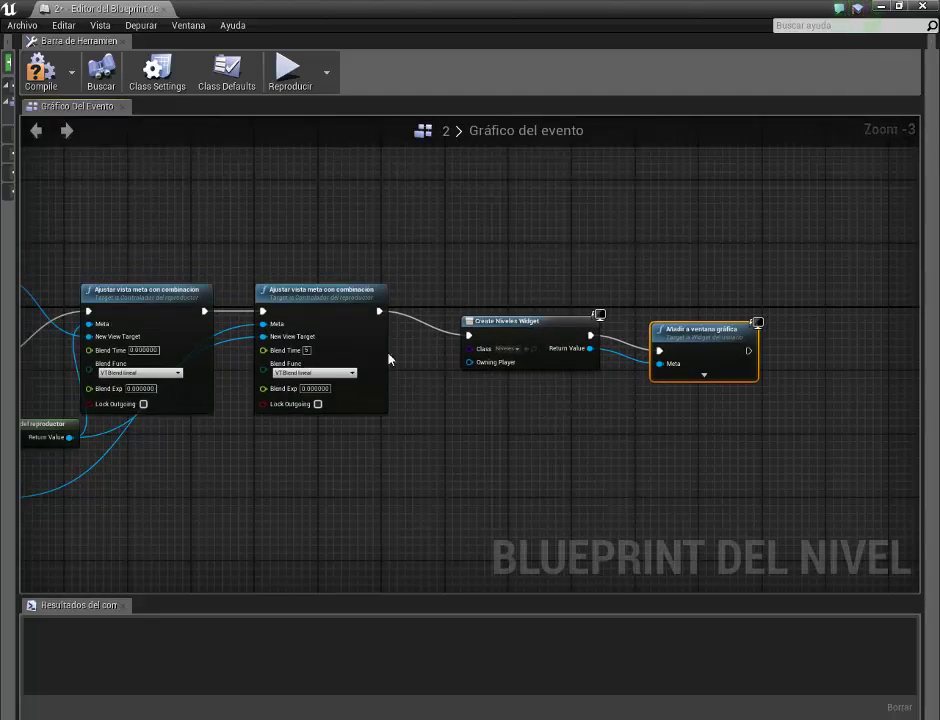
Compile the level blueprint and close the Blueprint editor
{"action": "left_click", "coordinate": [40, 72]}
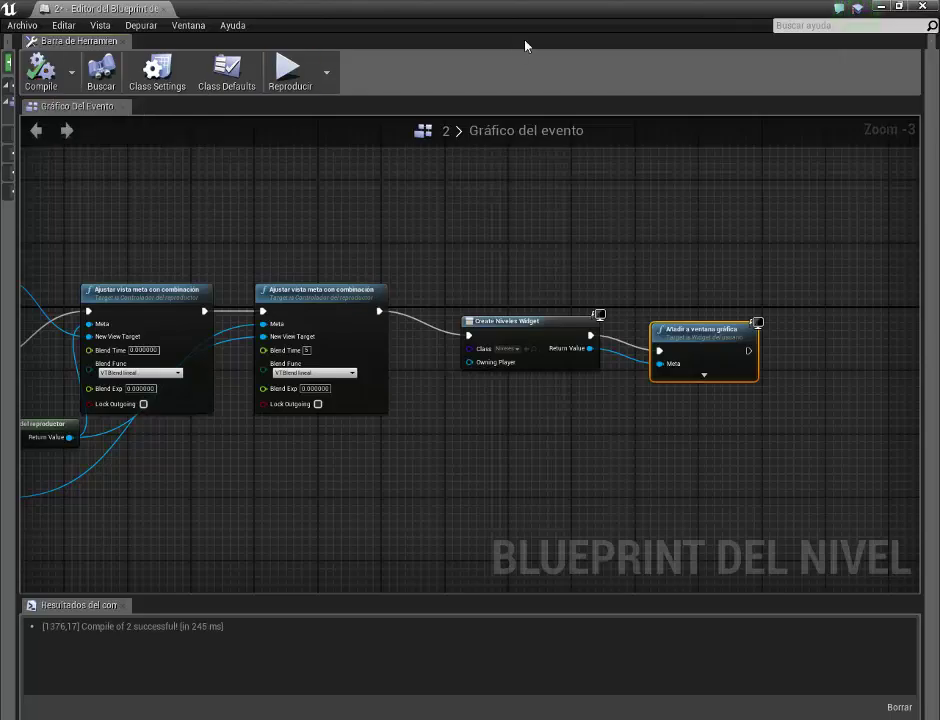
{"action": "left_click_drag", "start_coordinate": [563, 20], "coordinate": [479, 97]}
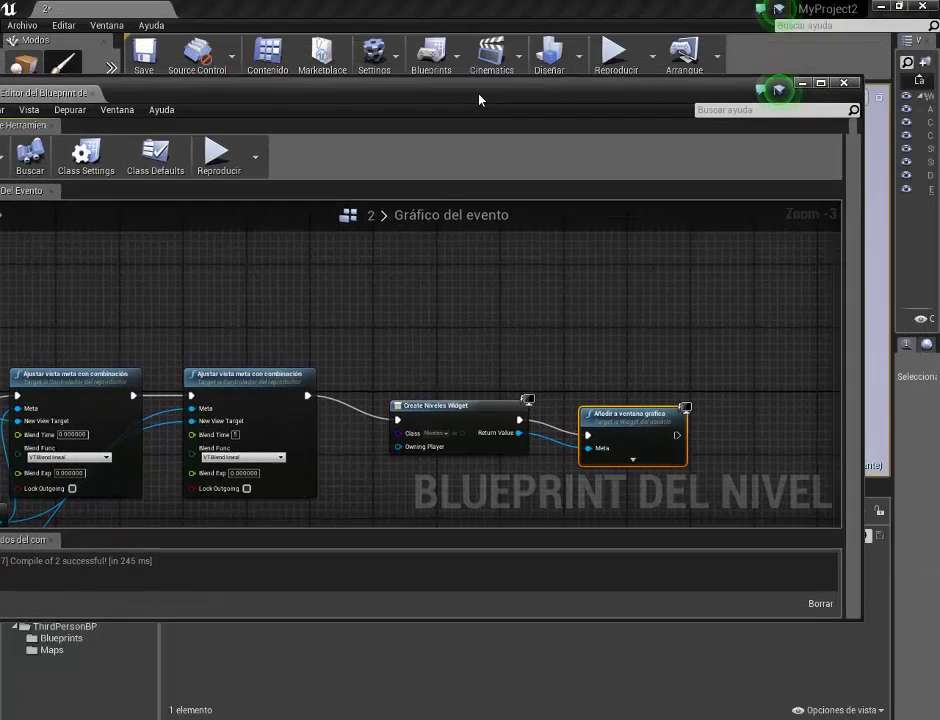
{"action": "left_click", "coordinate": [844, 83]}
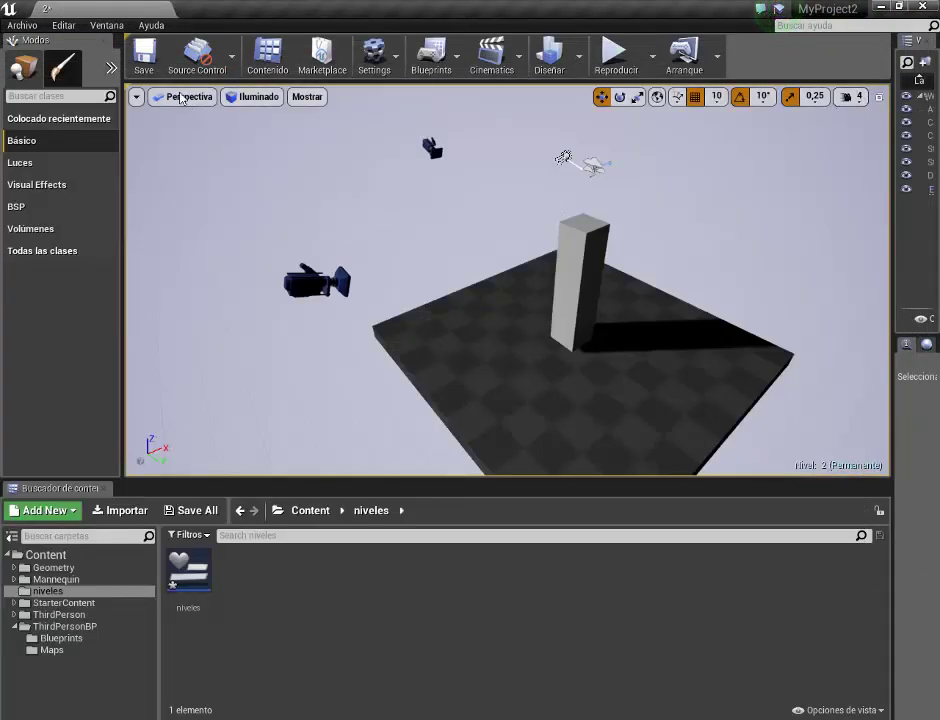
Save level 2 and load ThirdPersonExampleMap from Archivo > Niveles recientes
{"action": "left_click", "coordinate": [145, 55]}
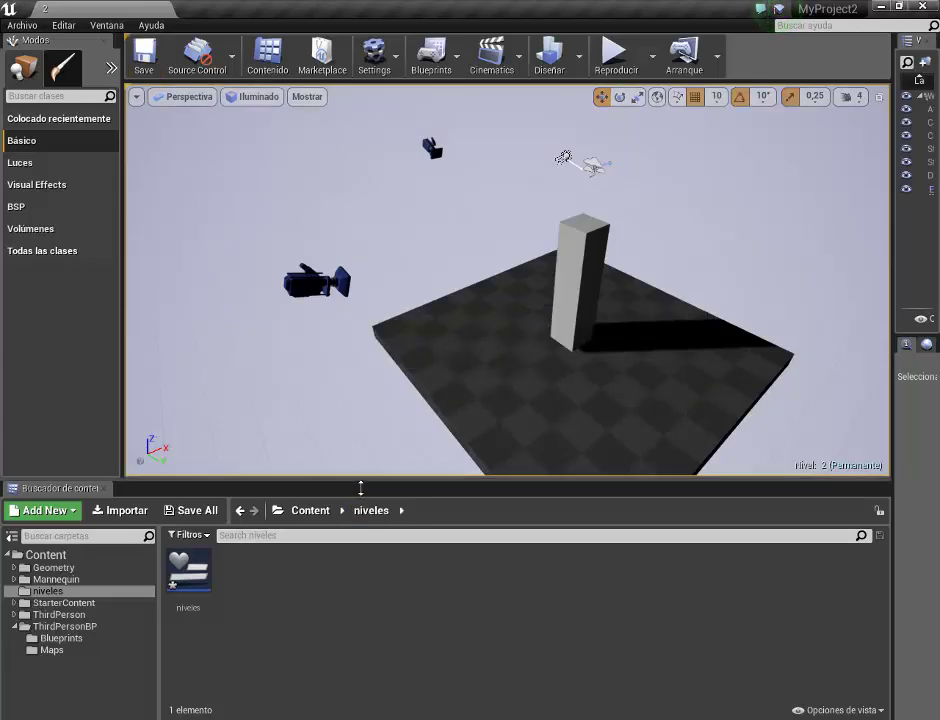
{"action": "left_click_drag", "start_coordinate": [345, 583], "coordinate": [343, 662]}
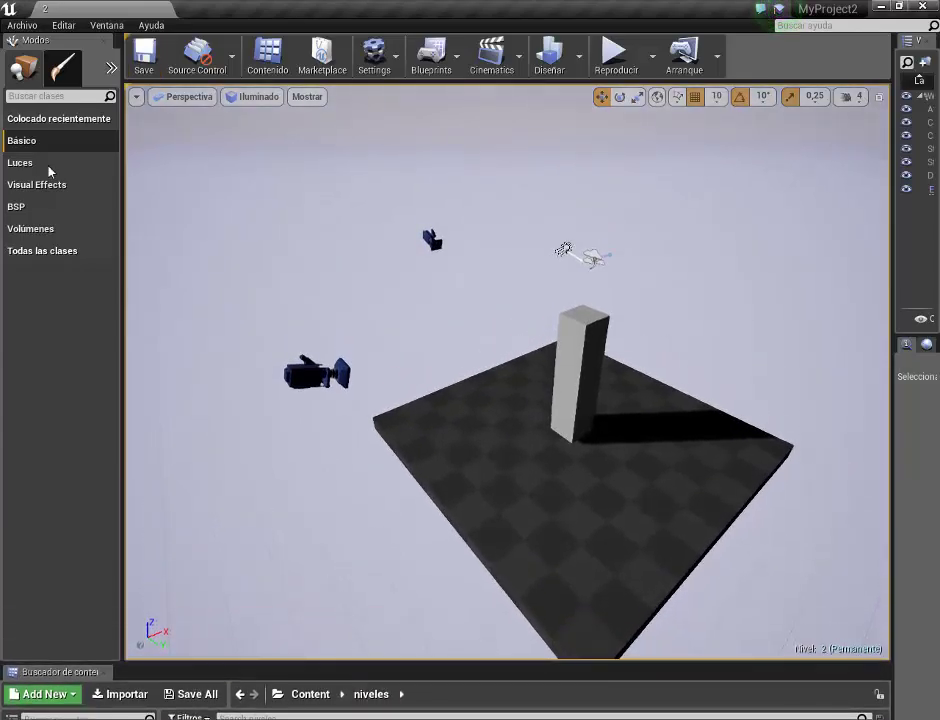
{"action": "left_click", "coordinate": [22, 25]}
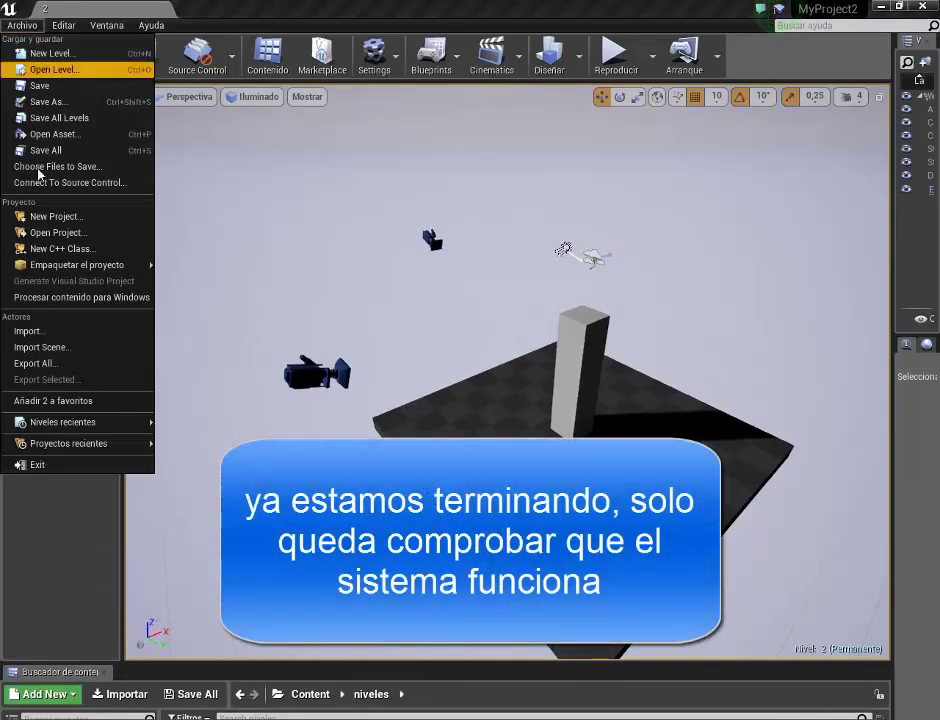
{"action": "mouse_move", "coordinate": [77, 446]}
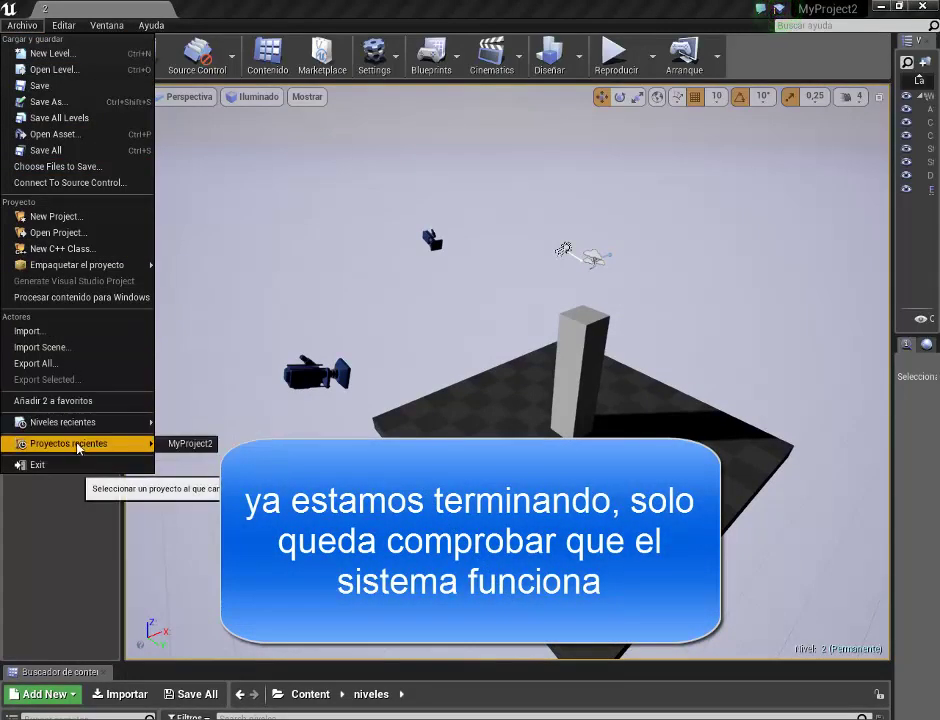
{"action": "mouse_move", "coordinate": [100, 422]}
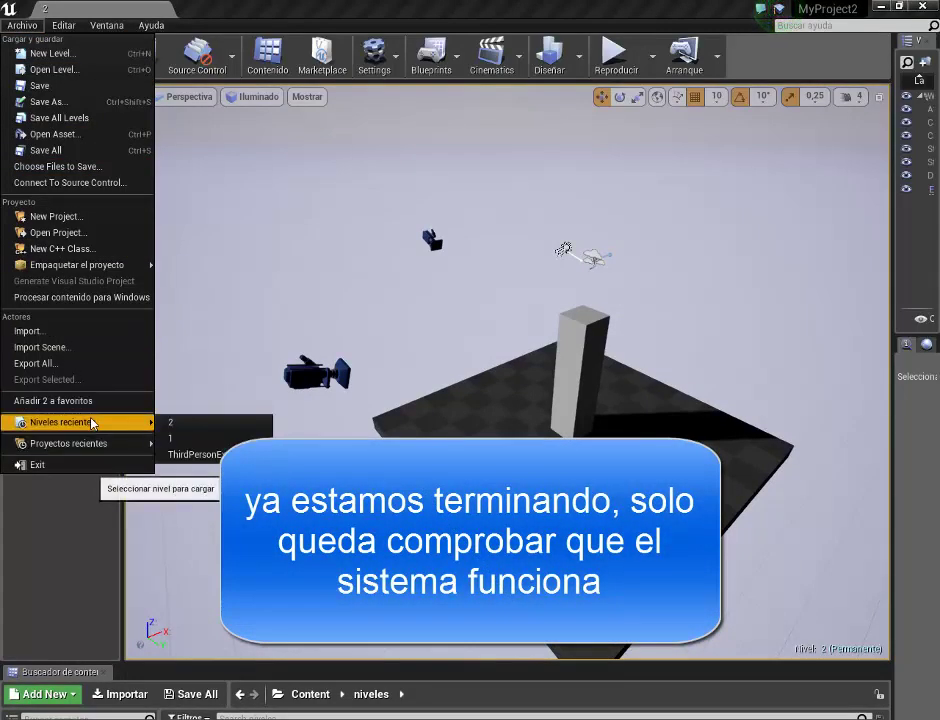
{"action": "left_click", "coordinate": [205, 455]}
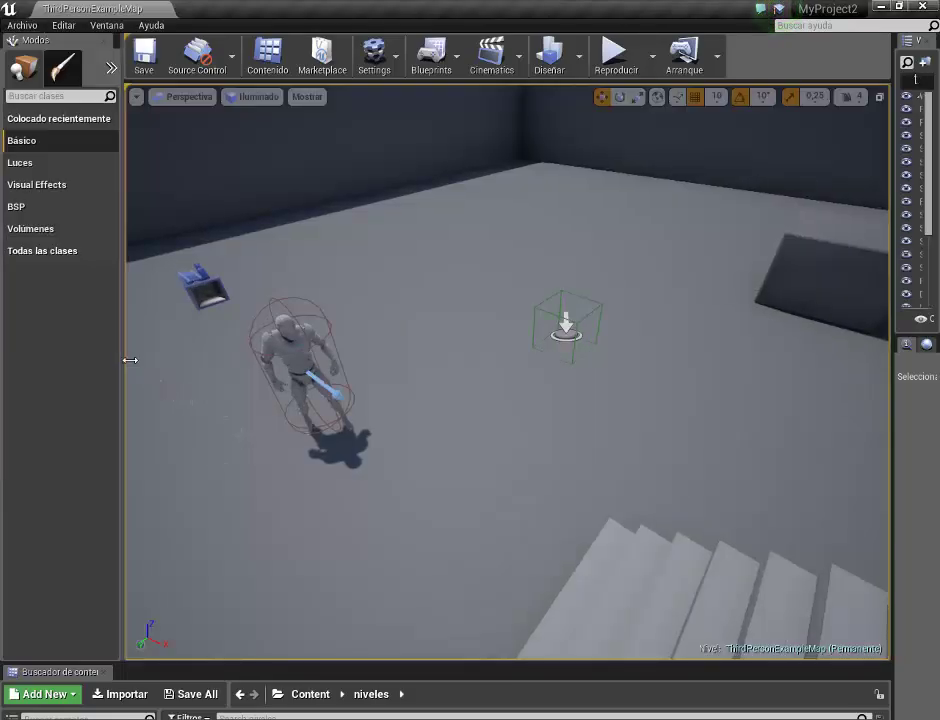
Start a playtest, run to the buttons, and switch levels with nivel 1
{"action": "left_click_drag", "start_coordinate": [128, 359], "coordinate": [35, 346]}
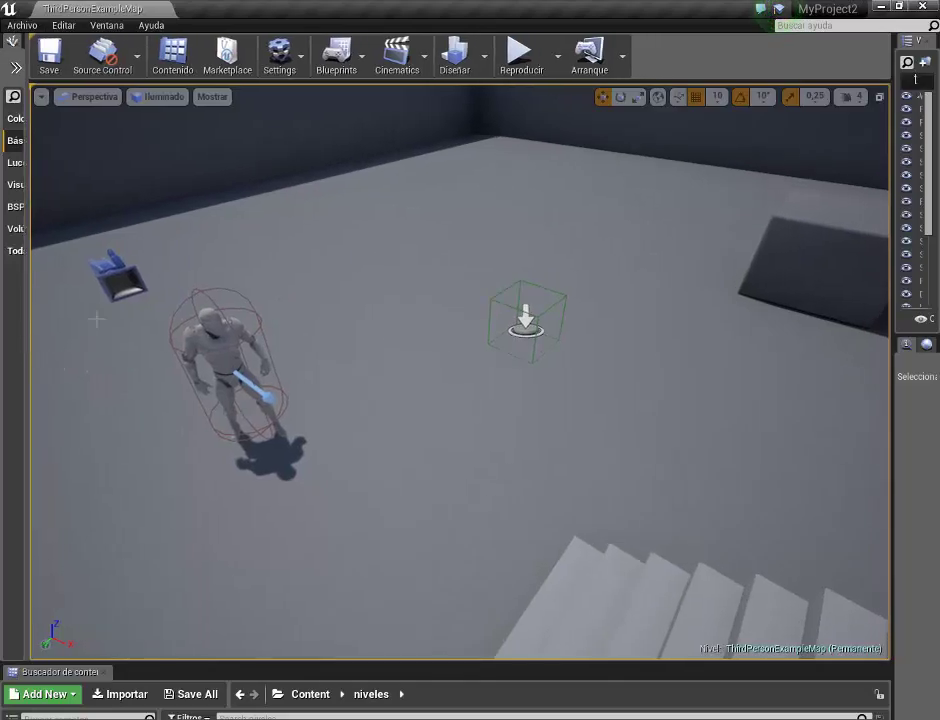
{"action": "left_click", "coordinate": [521, 62]}
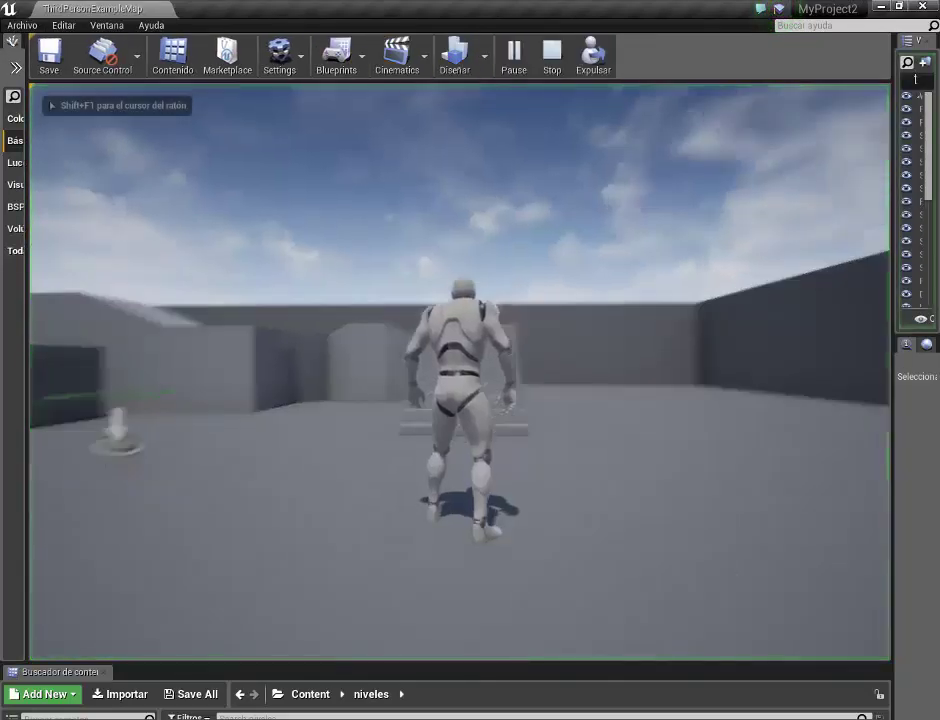
{"action": "key", "text": "w"}
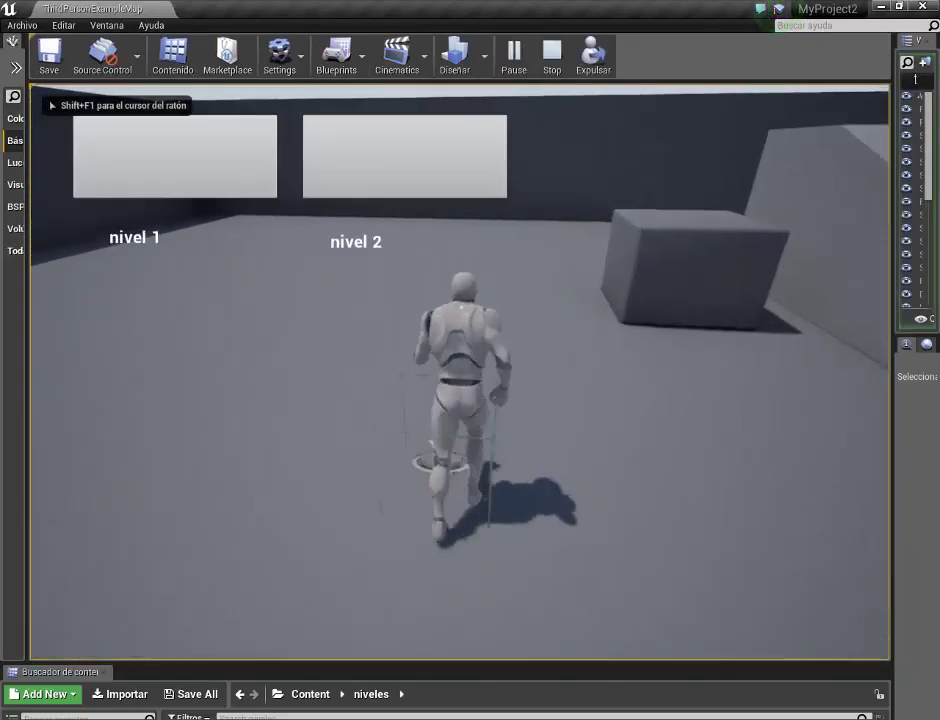
{"action": "key", "text": "shift+F1"}
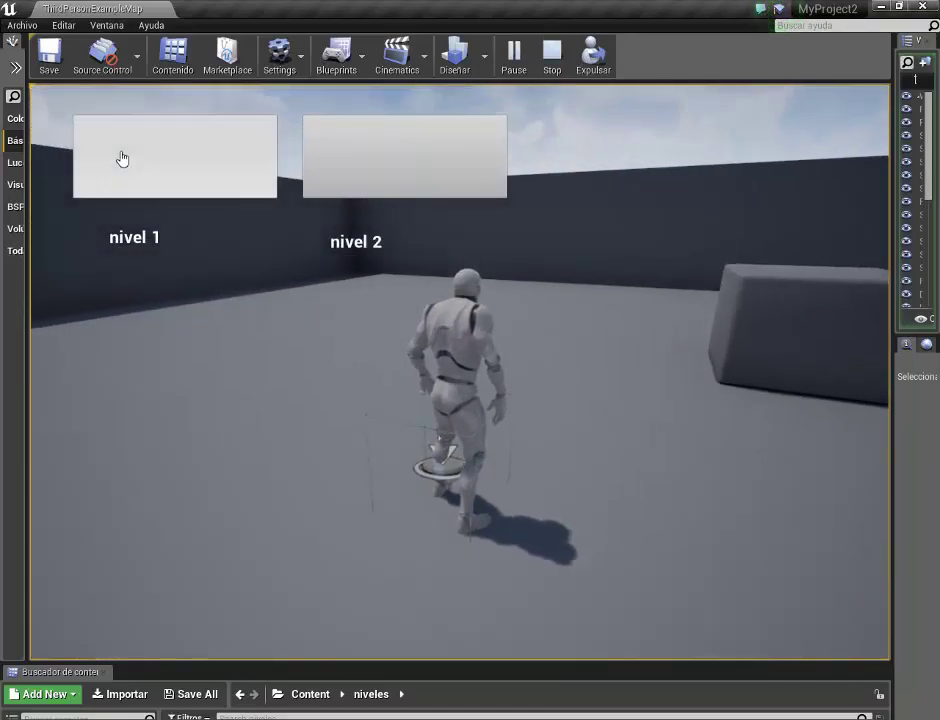
{"action": "left_click", "coordinate": [118, 157]}
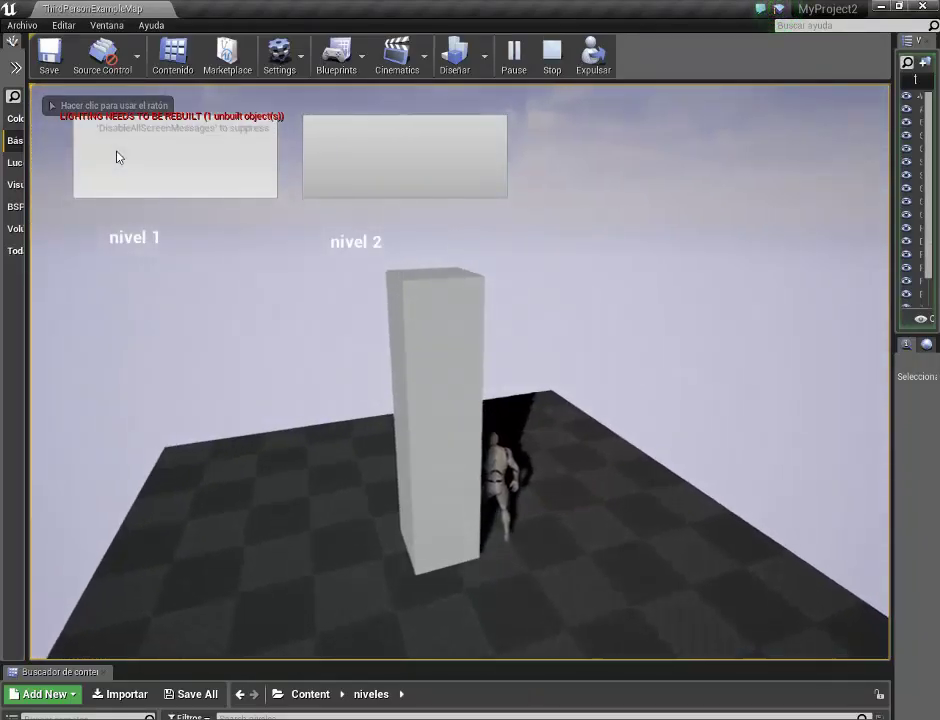
{"action": "left_click", "coordinate": [254, 292]}
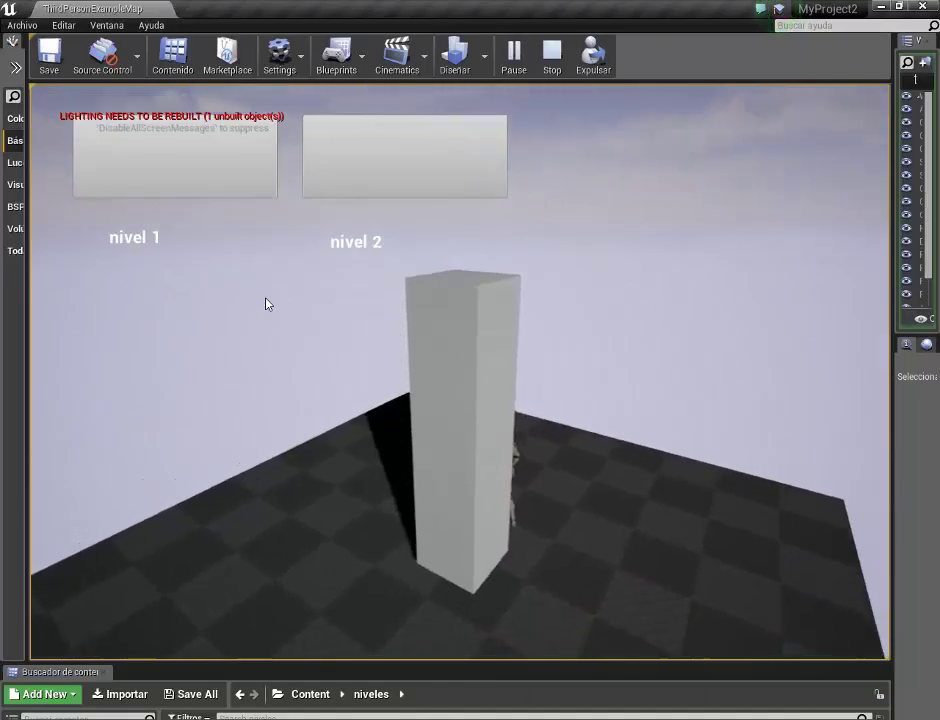
Walk around the new level, press the nivel 2 button, then stop playing
{"action": "key", "text": "s"}
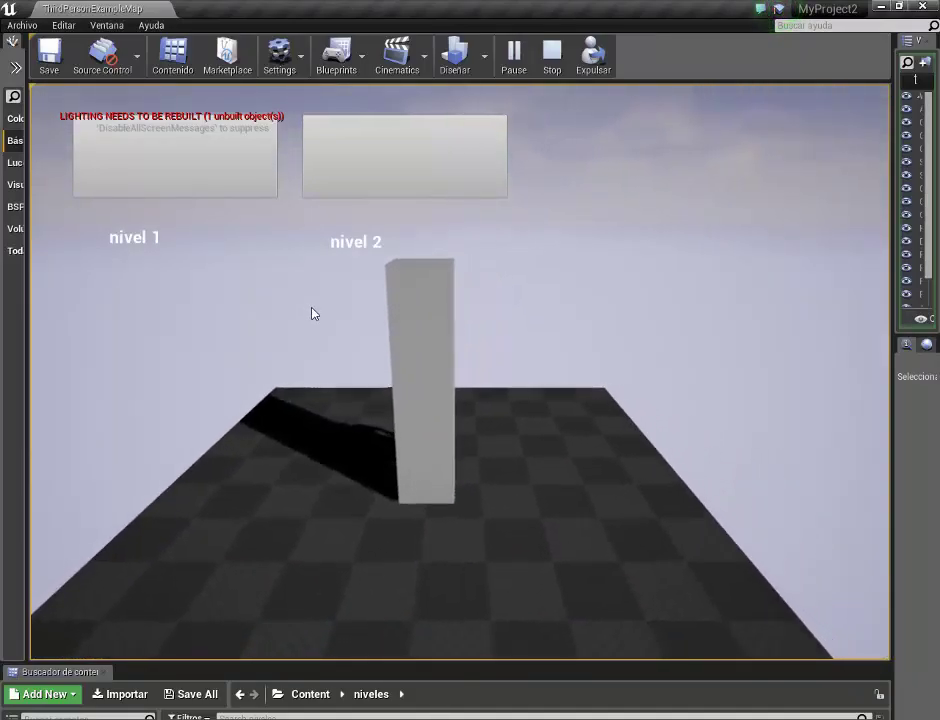
{"action": "left_click", "coordinate": [341, 157]}
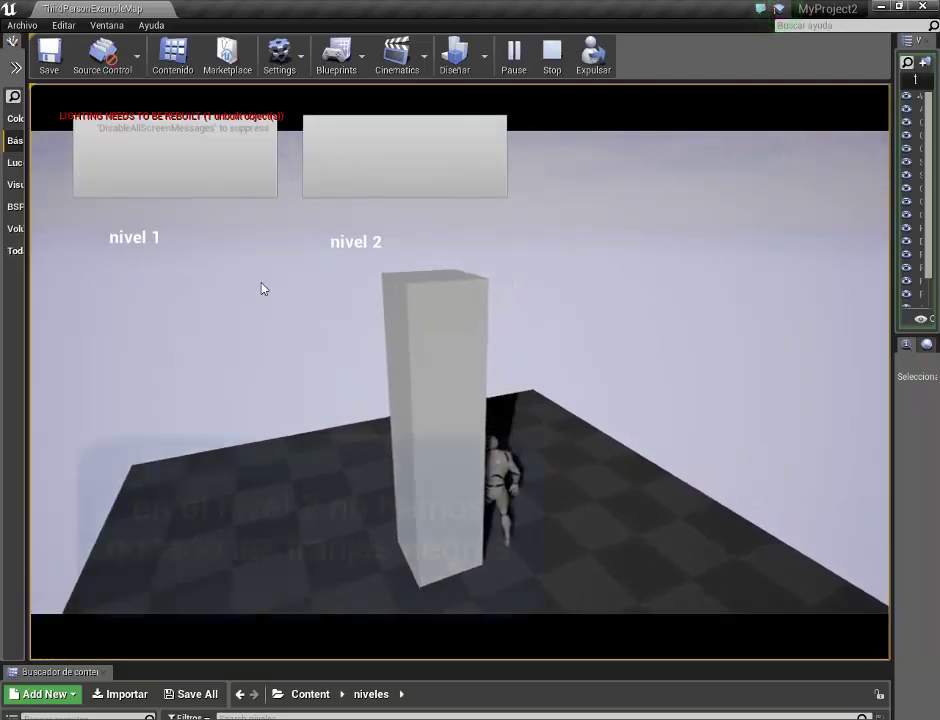
{"action": "left_click", "coordinate": [301, 345]}
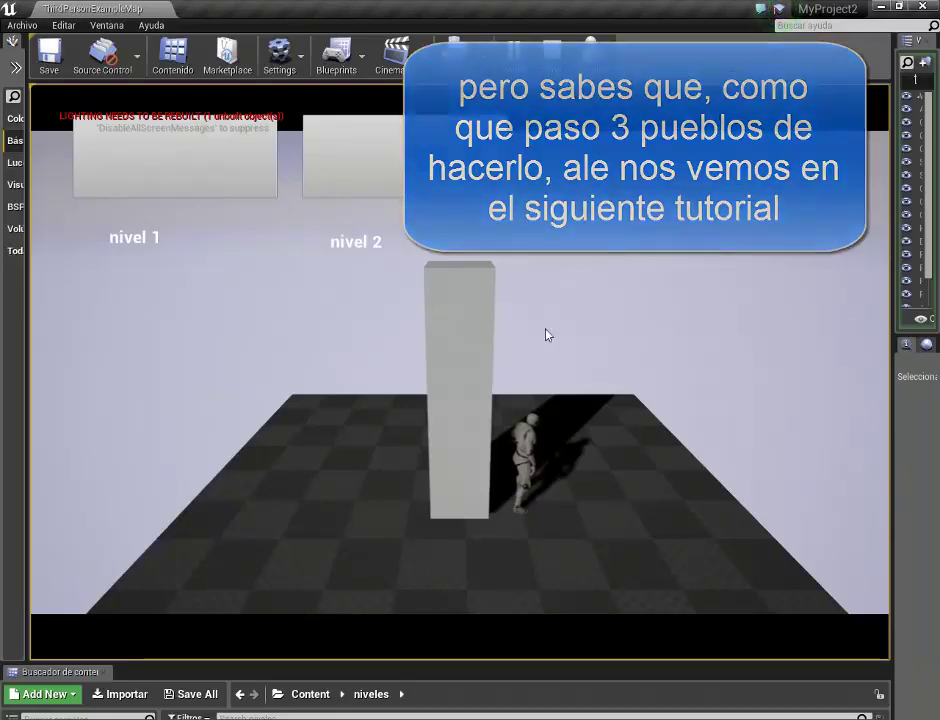
{"action": "key", "text": "Escape"}
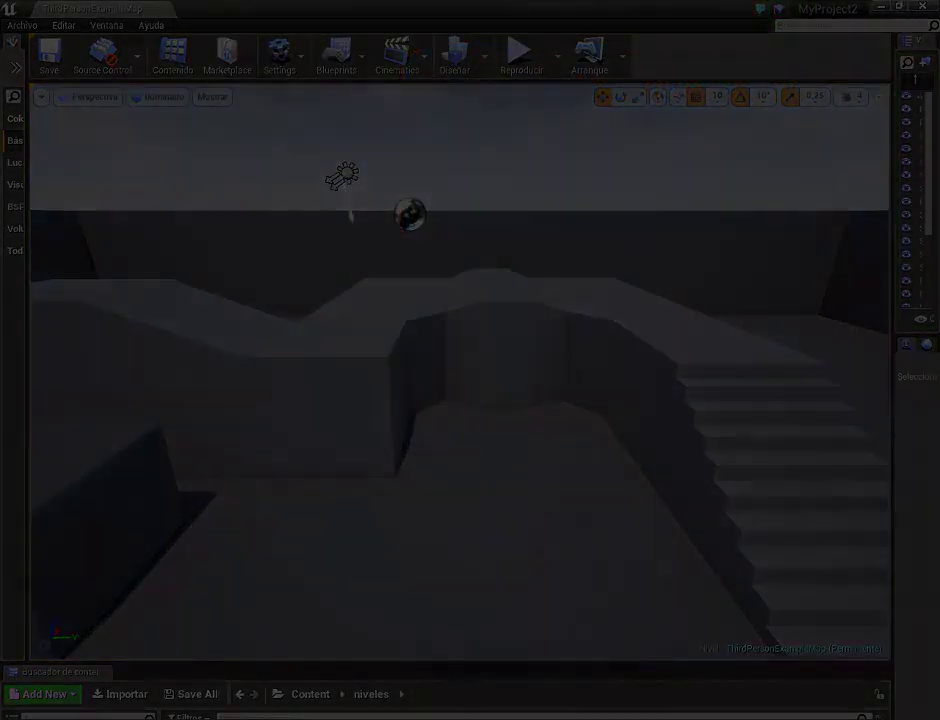